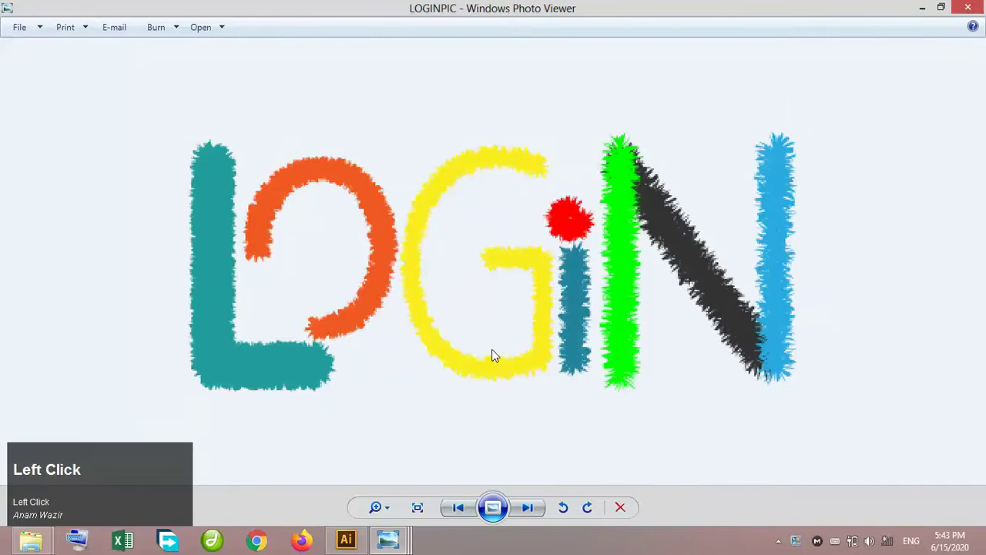
Switch to Adobe Illustrator and add the text "COMPUTER LEARNING HOUSE" in the upper part of the blank Untitled-2 artboard
left_click(919, 9)
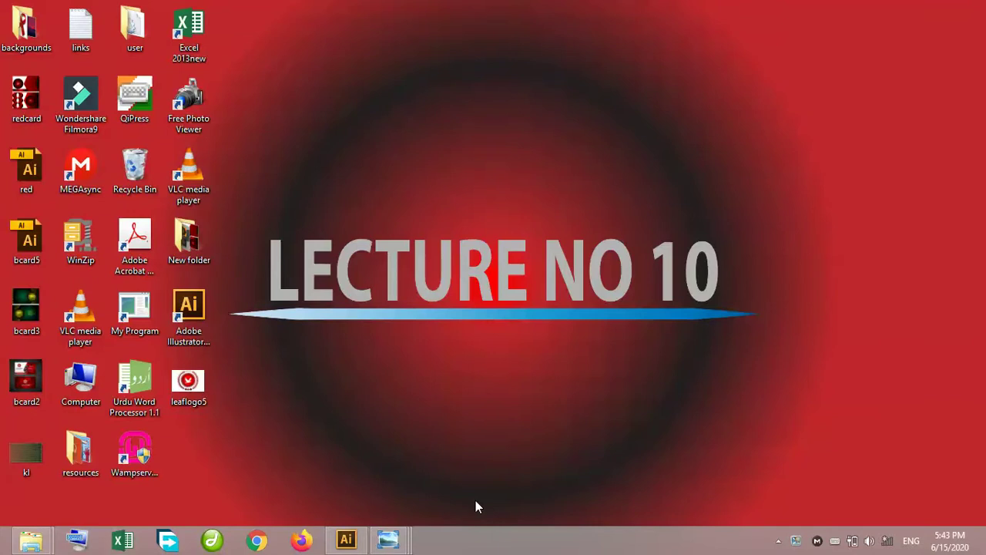
left_click(343, 539)
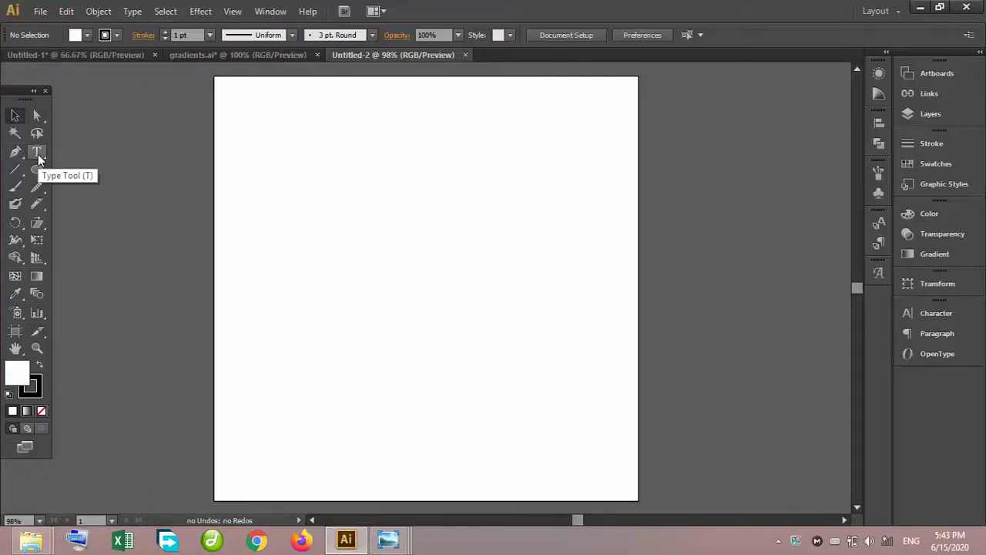
left_click_drag(39, 156, 95, 145)
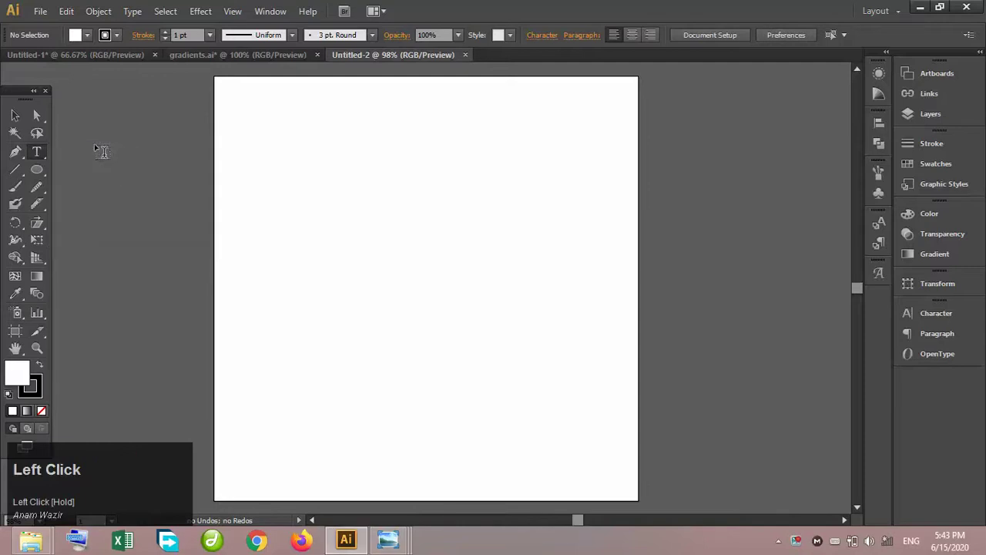
left_click(336, 151)
key("Caps_Lock")
type("COMPUT")
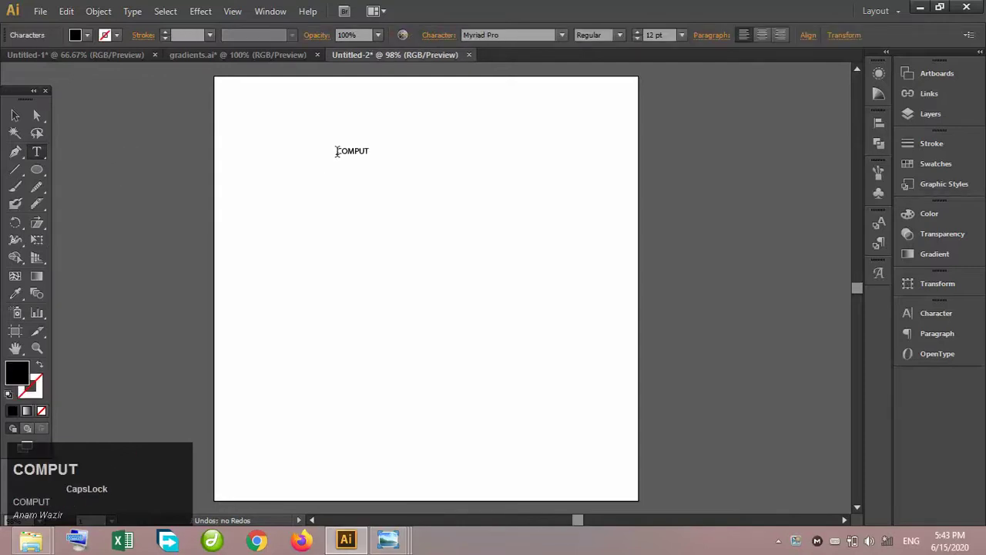
type("ER LEARNI")
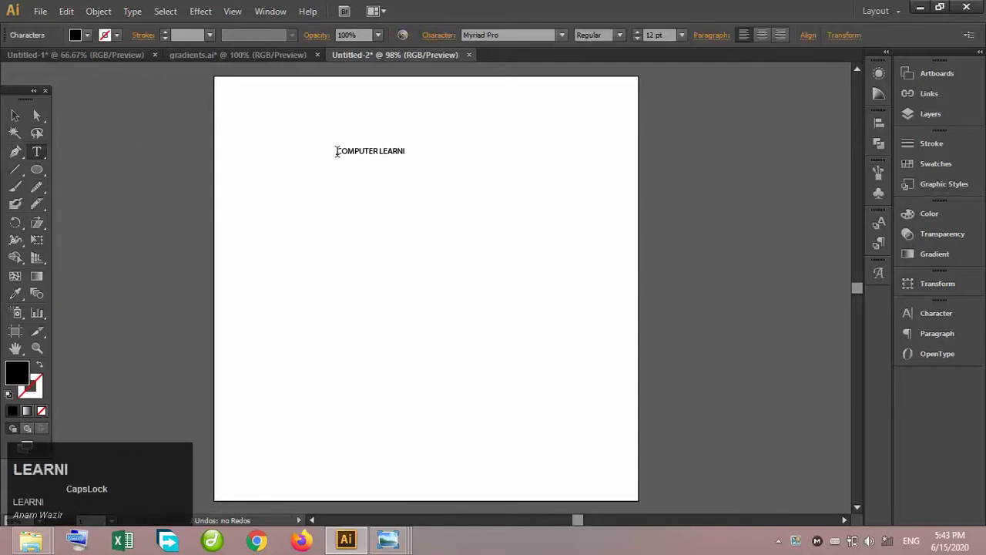
type("NG HOUSE")
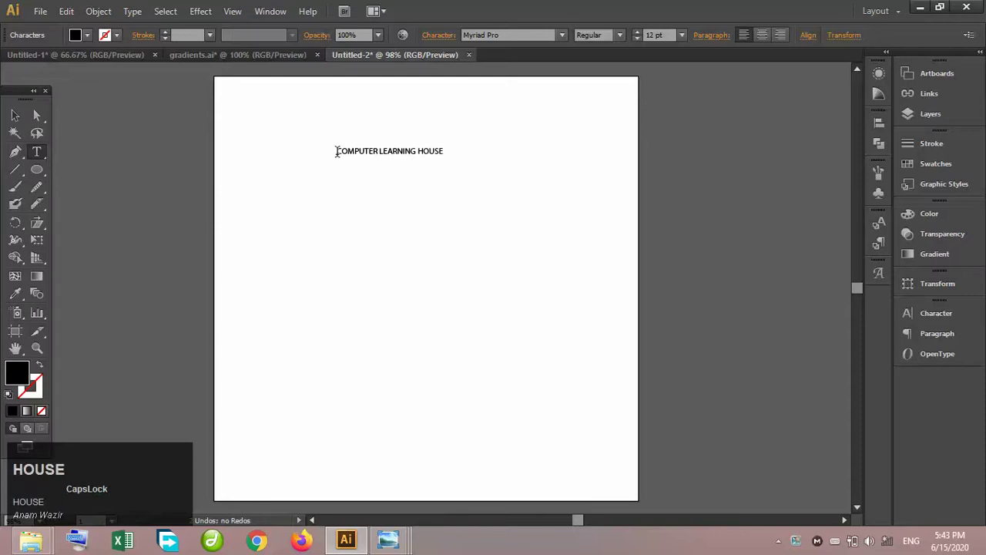
key("Caps_Lock")
left_click(14, 116)
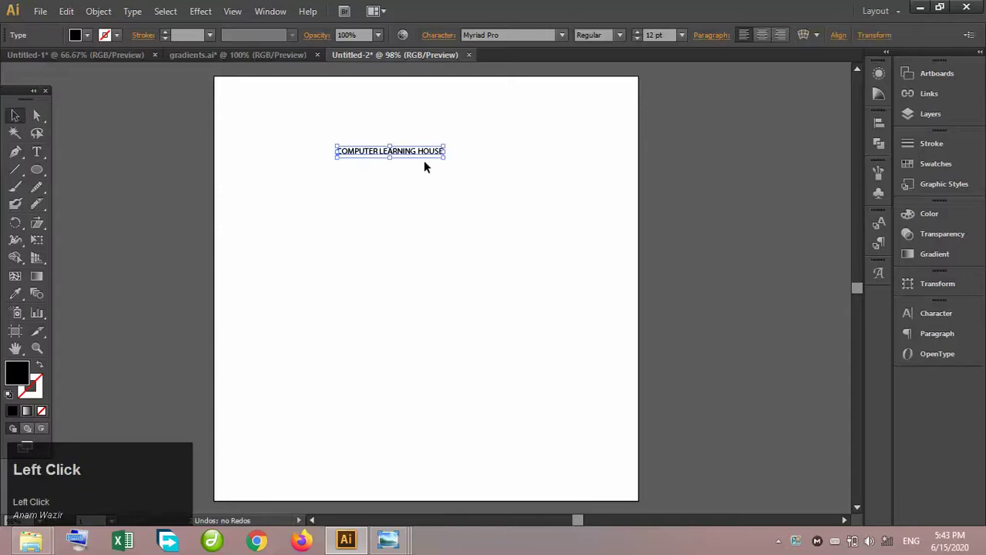
Enlarge the "COMPUTER LEARNING HOUSE" text to about 169 pt and move it up and left on the artboard
left_click_drag(444, 158, 730, 305)
left_click(15, 117)
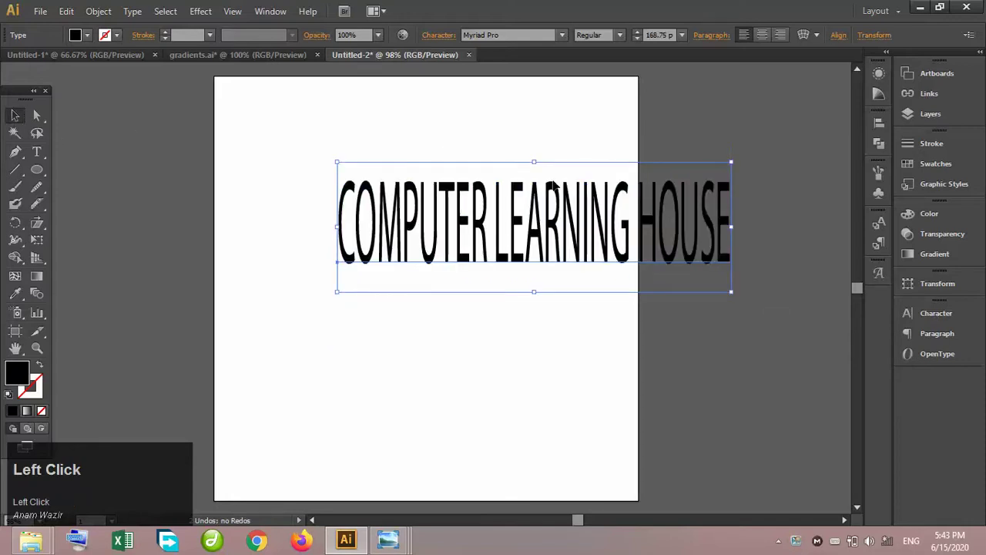
left_click_drag(547, 202, 483, 178)
Delete every character of the text except the initial letter C
double_click(481, 178)
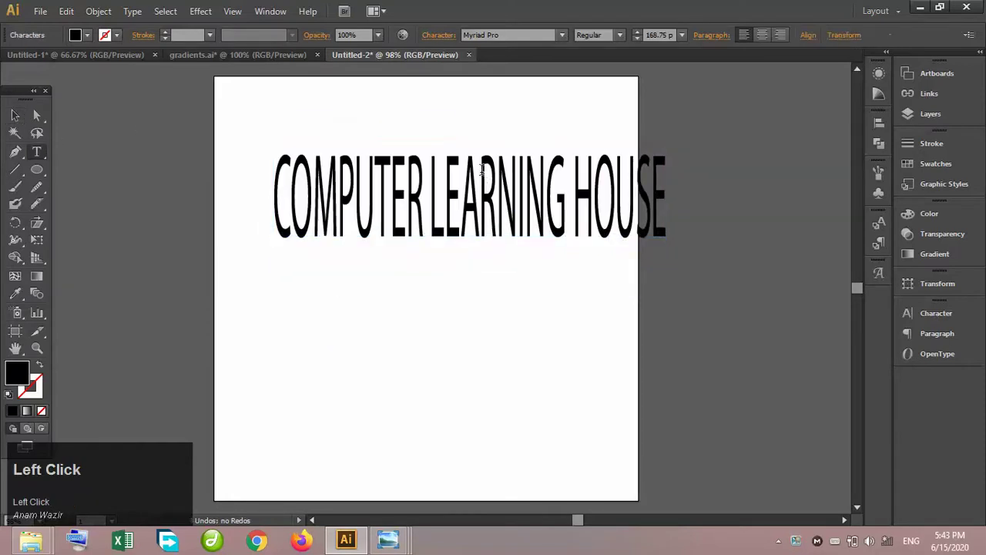
left_click_drag(681, 182, 287, 183)
key("BackSpace")
left_click(14, 115)
left_click(309, 175)
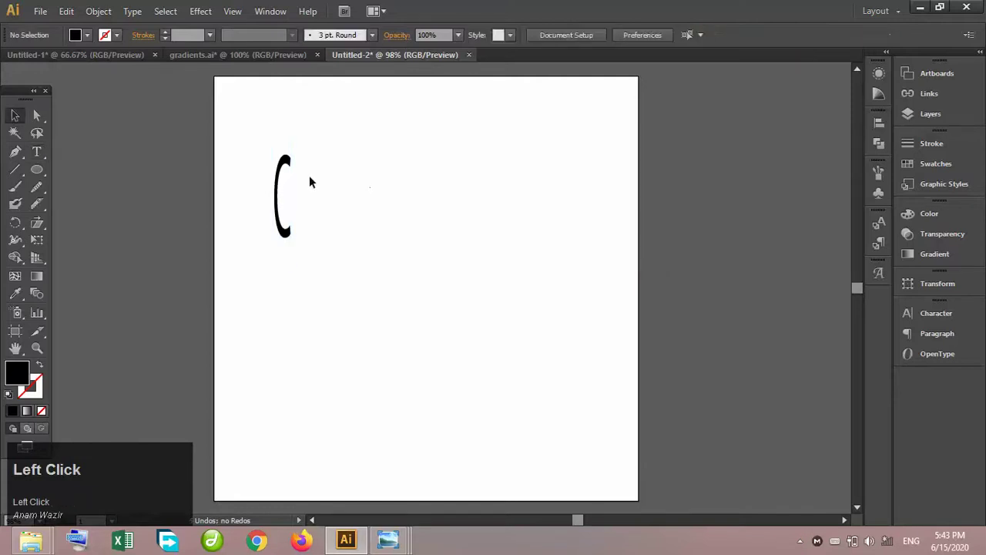
Widen the letter C and enlarge it to about 330 pt
left_click(285, 164)
left_click_drag(291, 201, 398, 208)
left_click_drag(399, 267, 430, 390)
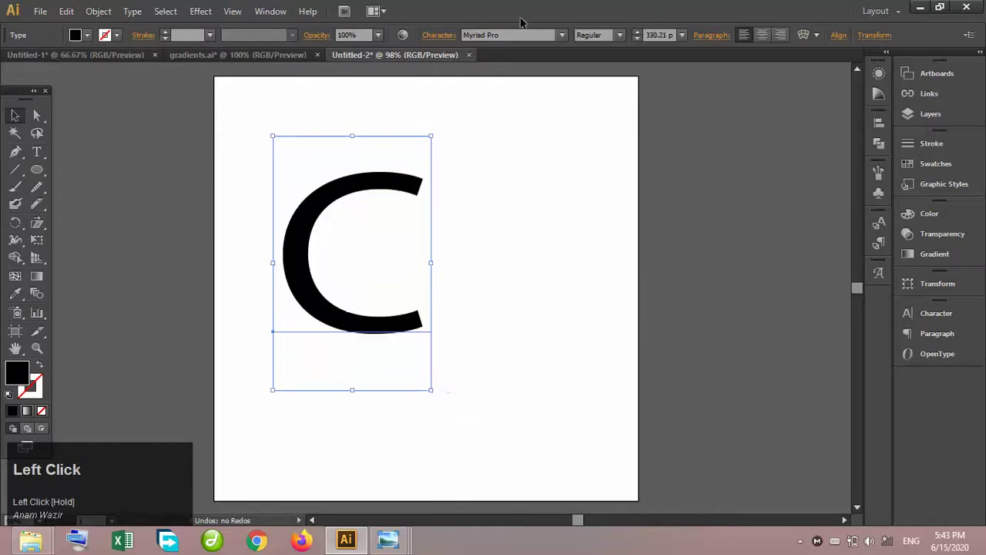
Try the Matura MT Script Capitals font on the letter C
left_click(560, 37)
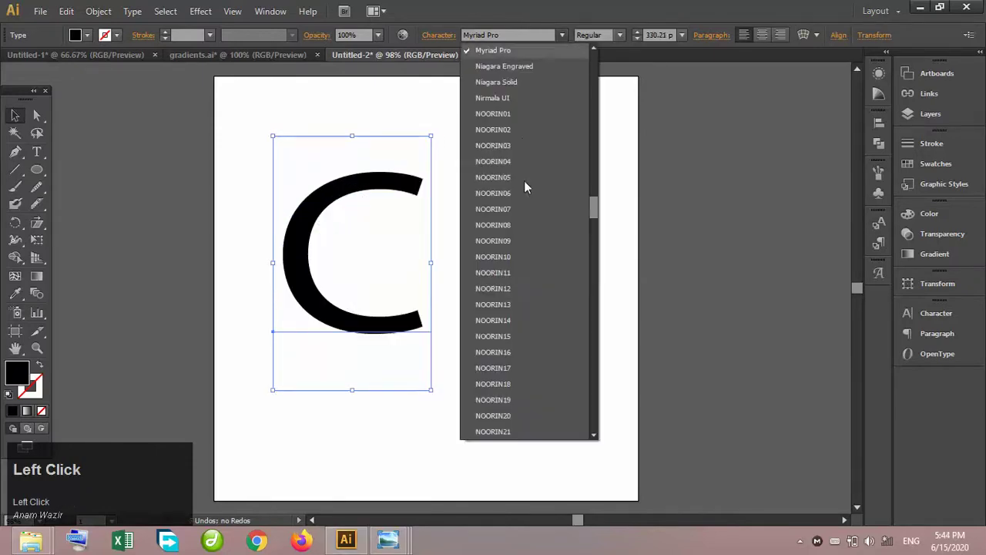
scroll(587, 101, "up", 9)
left_click(546, 117)
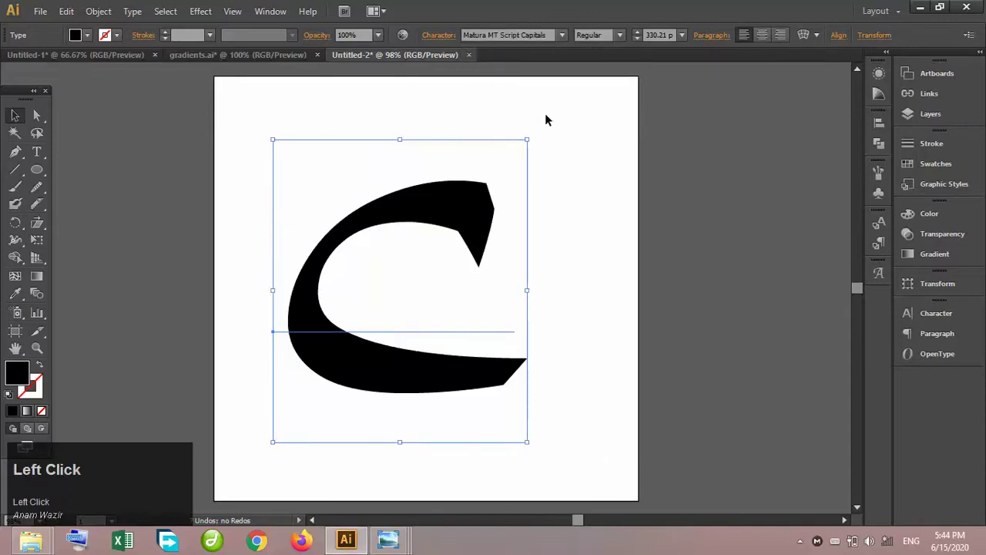
Set the letter C to the Mesquite Std Medium font and stretch it wider
left_click(560, 35)
left_click(555, 80)
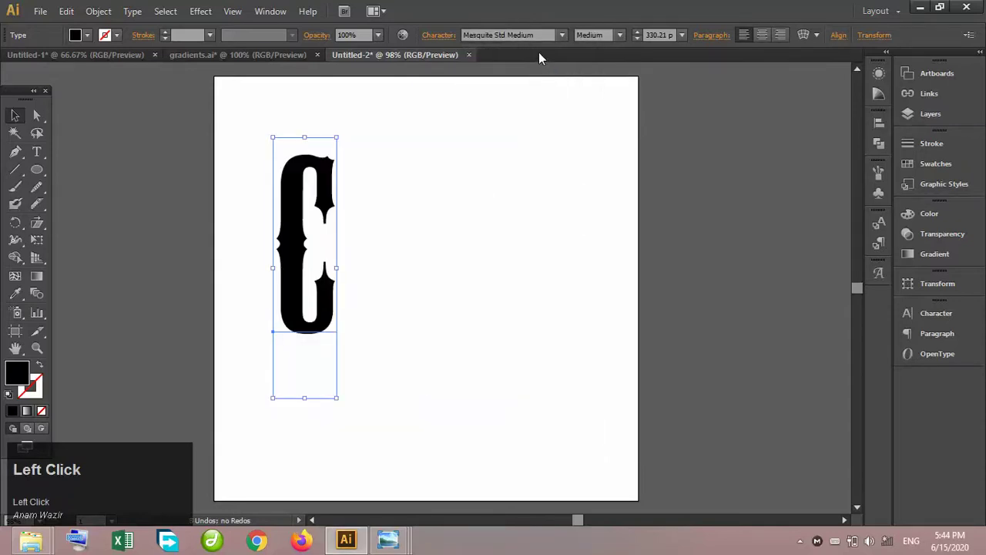
left_click_drag(335, 268, 378, 270)
left_click(423, 246)
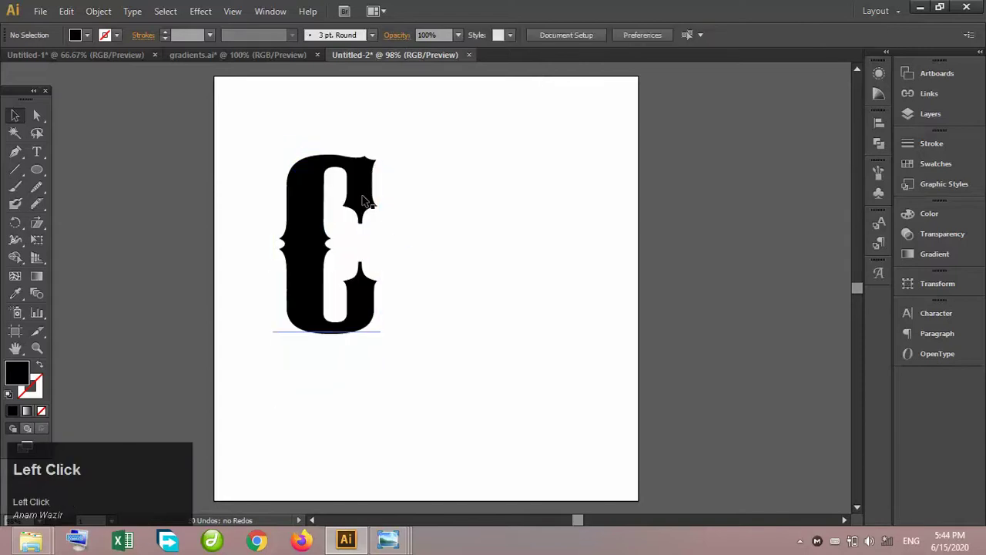
Move the letter C off the artboard onto the canvas to its right and deselect it
left_click_drag(363, 199, 687, 127)
left_click(421, 200)
left_click(495, 199)
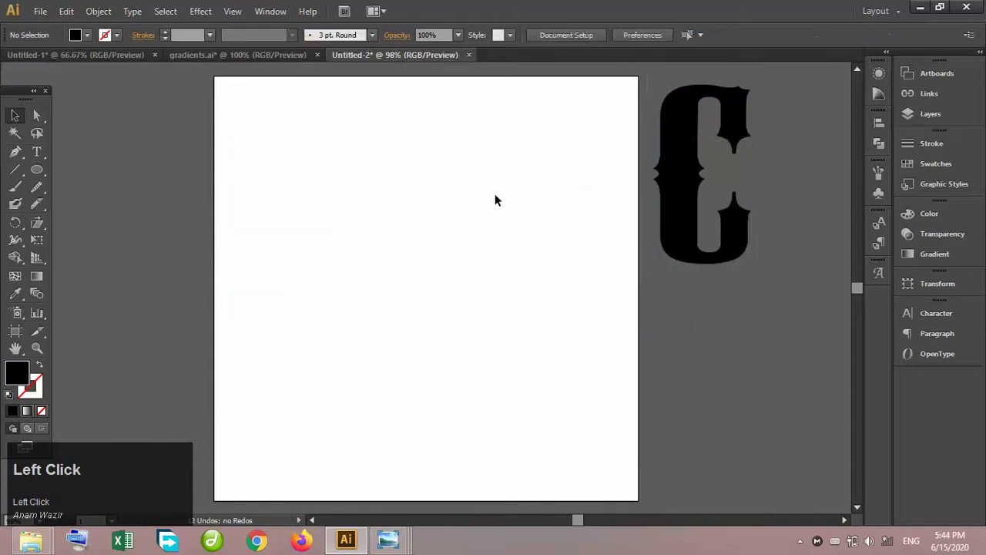
Copy the third to sixth radial gradient squares of the bottom row in gradients.ai into Untitled-2, across the artboard's upper-left edge
left_click(37, 175)
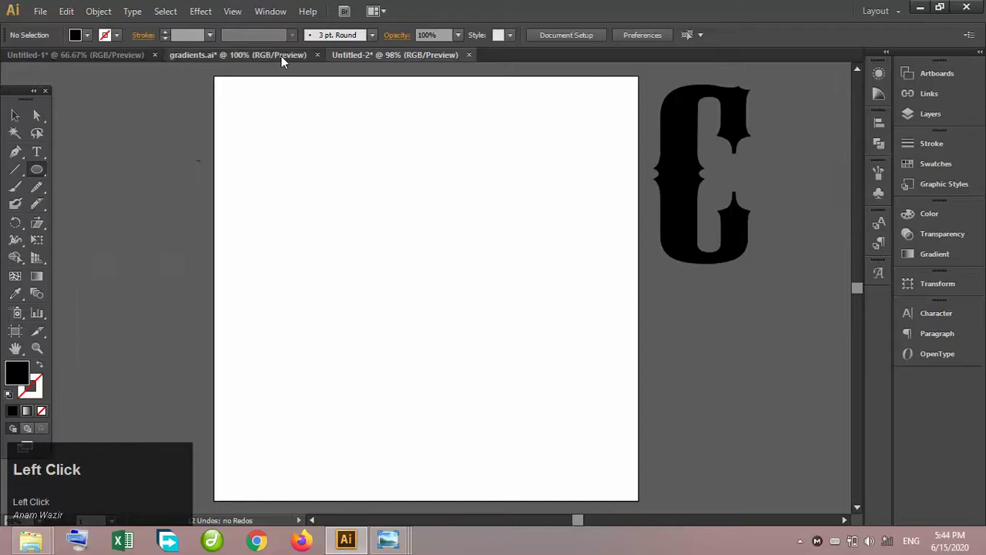
left_click(281, 56)
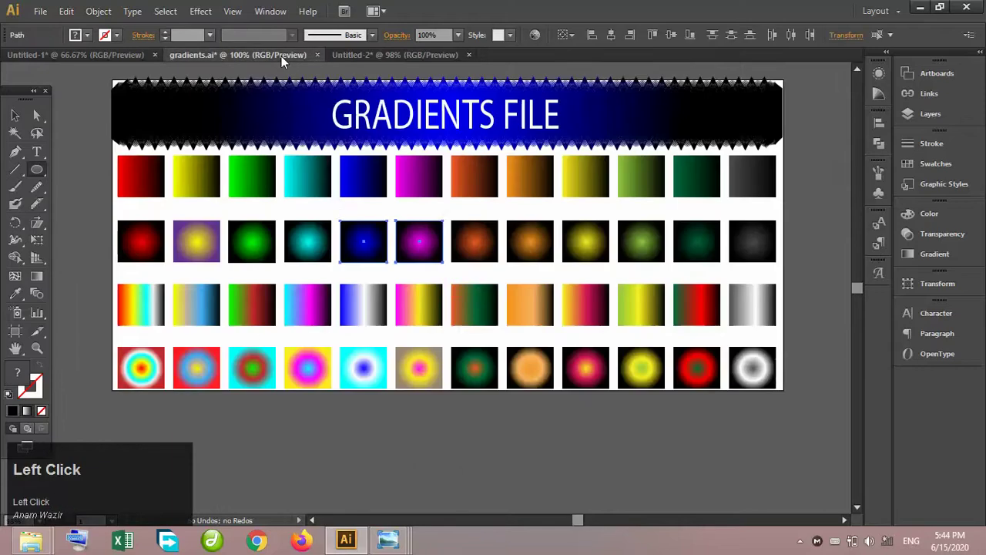
left_click(14, 114)
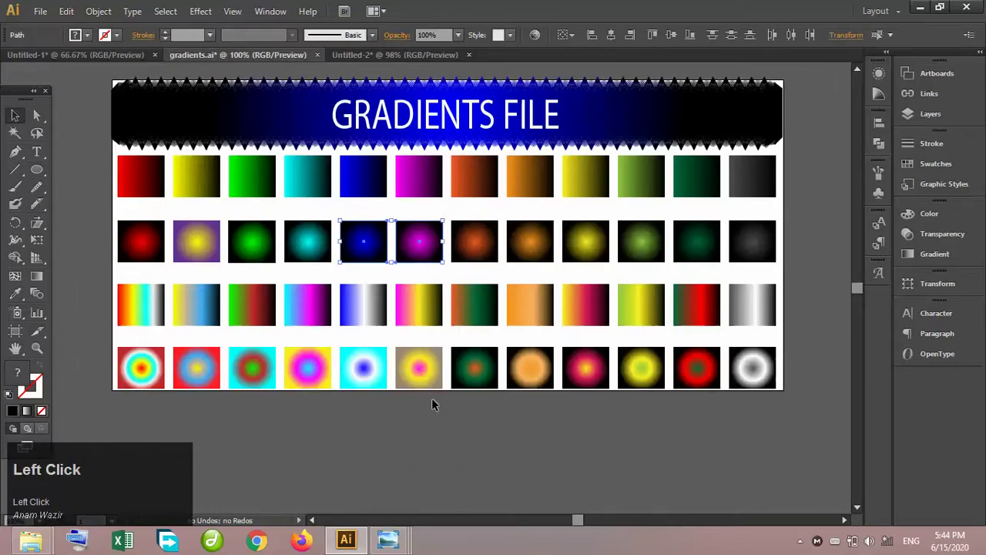
left_click_drag(396, 393, 137, 121)
left_click(167, 270)
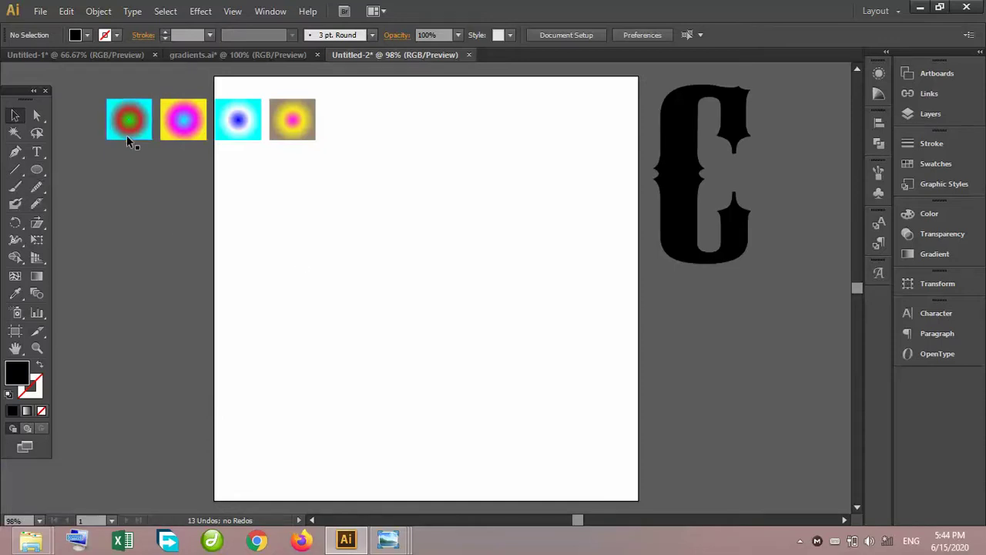
Draw a small circle below the copied squares, filled with the yellow radial gradient with a pink centre
left_click(299, 122)
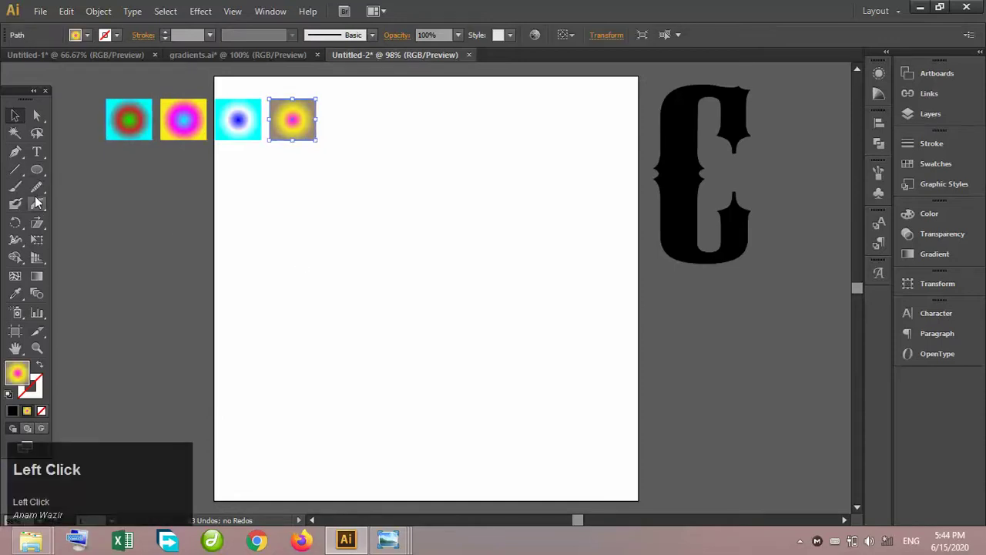
left_click(36, 170)
left_click_drag(237, 167, 258, 187)
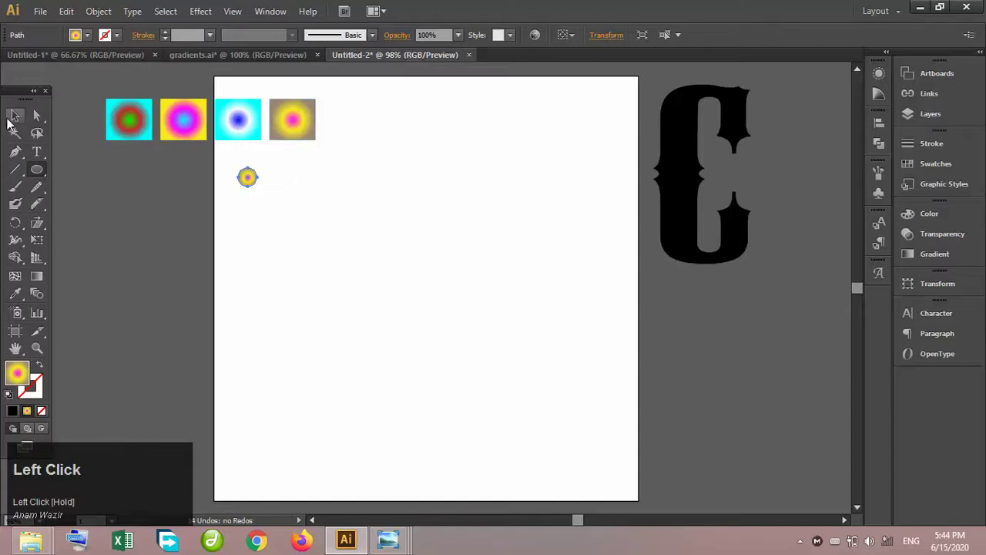
left_click(13, 116)
left_click(206, 225)
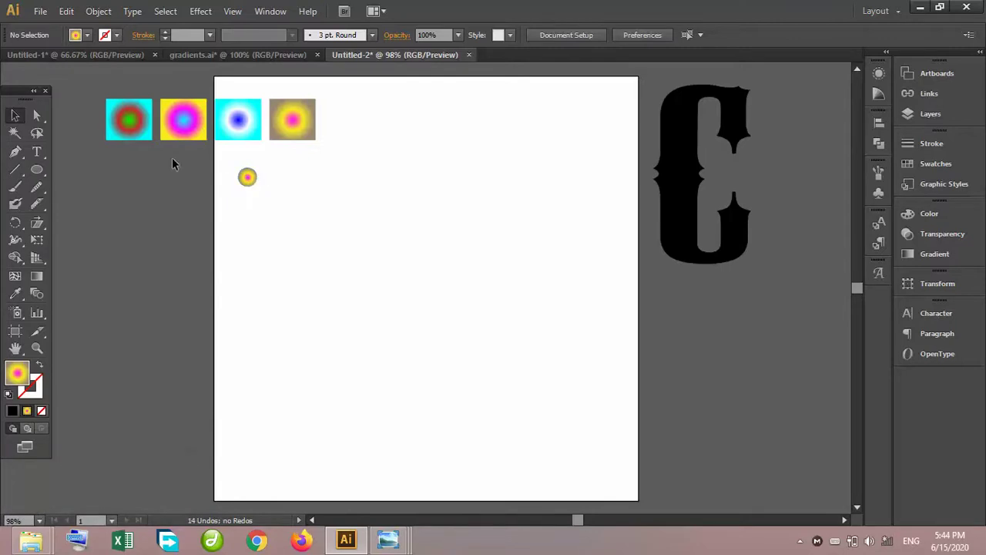
Draw a second small circle beside the yellow one, filled with the cyan and white radial gradient with a blue centre
left_click(227, 124)
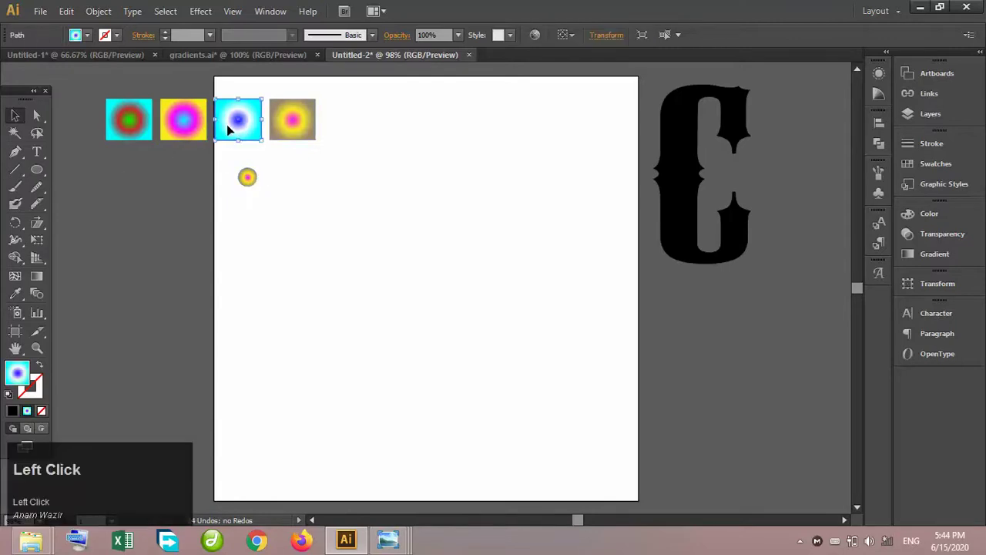
left_click(36, 169)
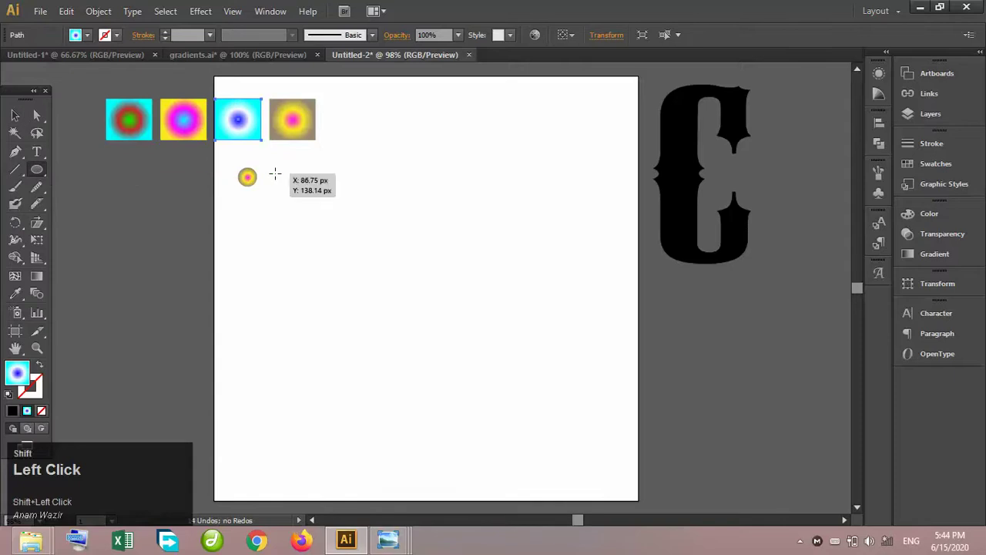
left_click_drag(275, 172, 295, 183)
left_click(14, 115)
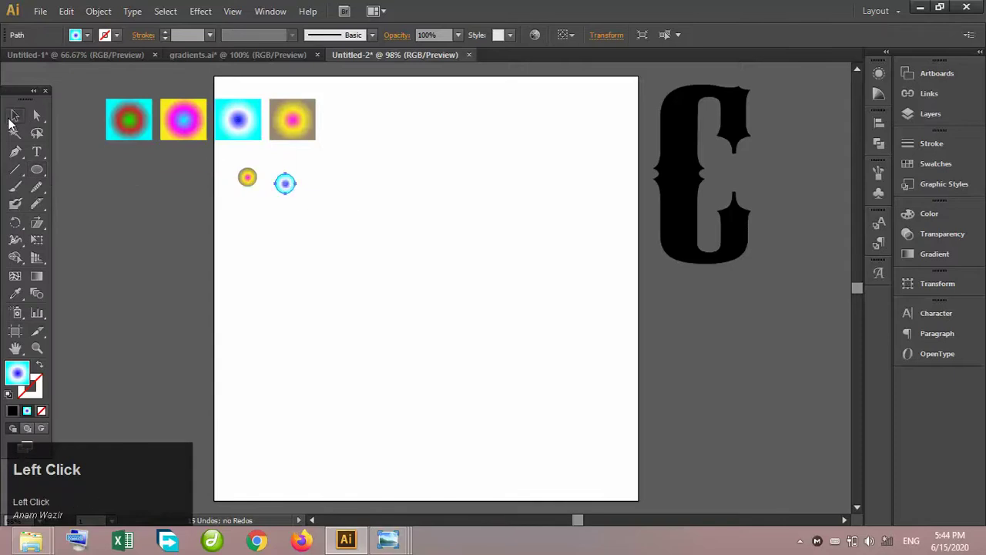
left_click(151, 195)
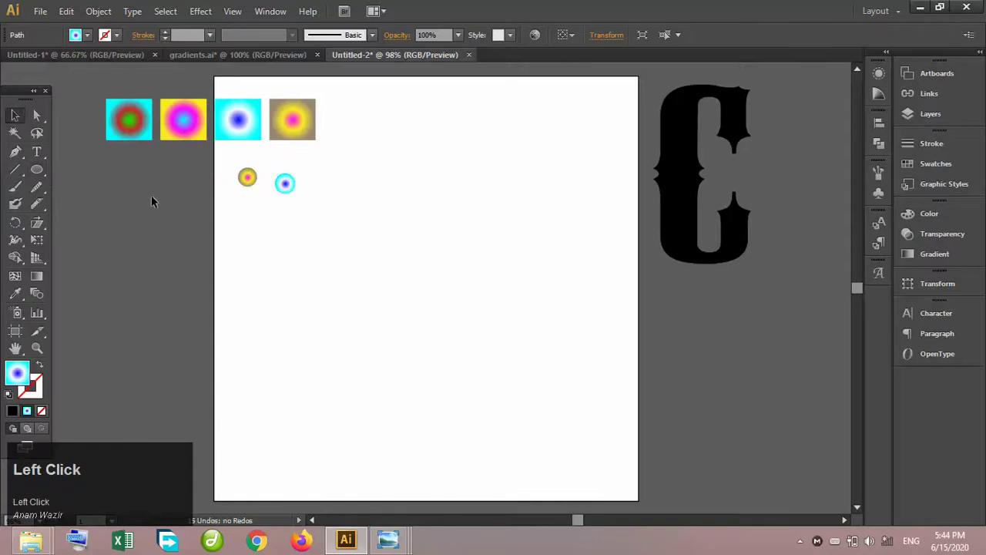
Draw a third small circle to the right of the cyan one, filled with the magenta and yellow radial gradient
left_click(194, 117)
left_click(37, 170)
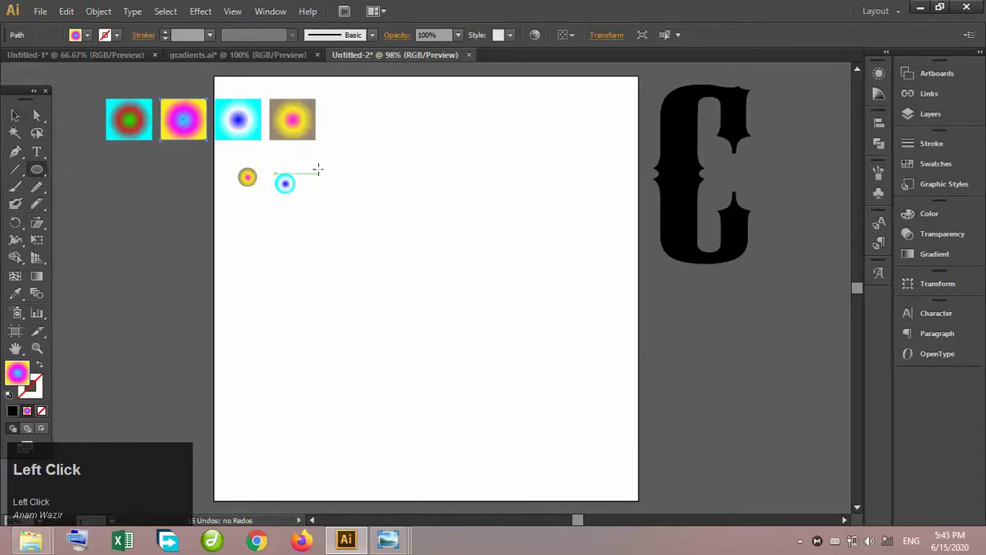
left_click_drag(316, 168, 334, 183)
left_click(15, 115)
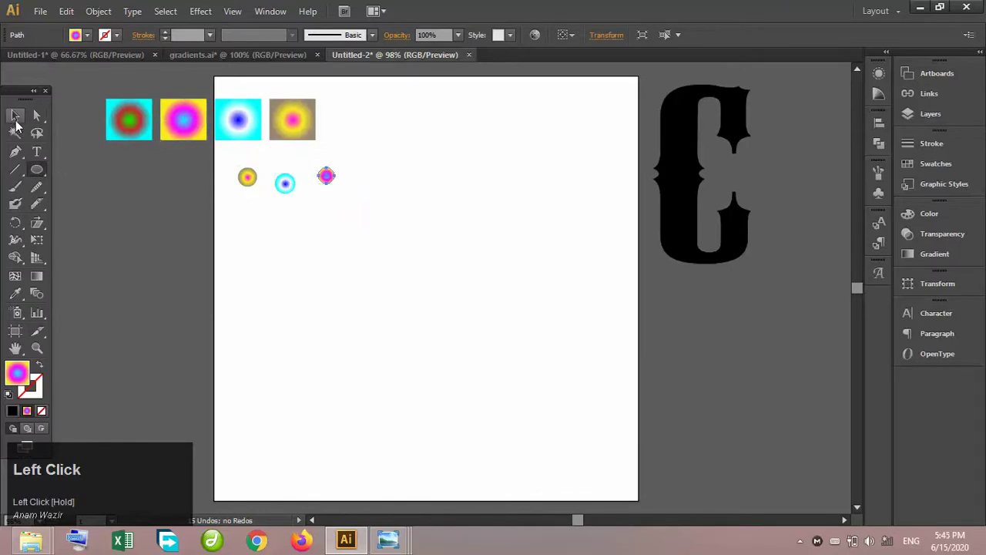
left_click(342, 209)
Add a 1 pt black stroke to the magenta gradient circle
left_click(325, 176)
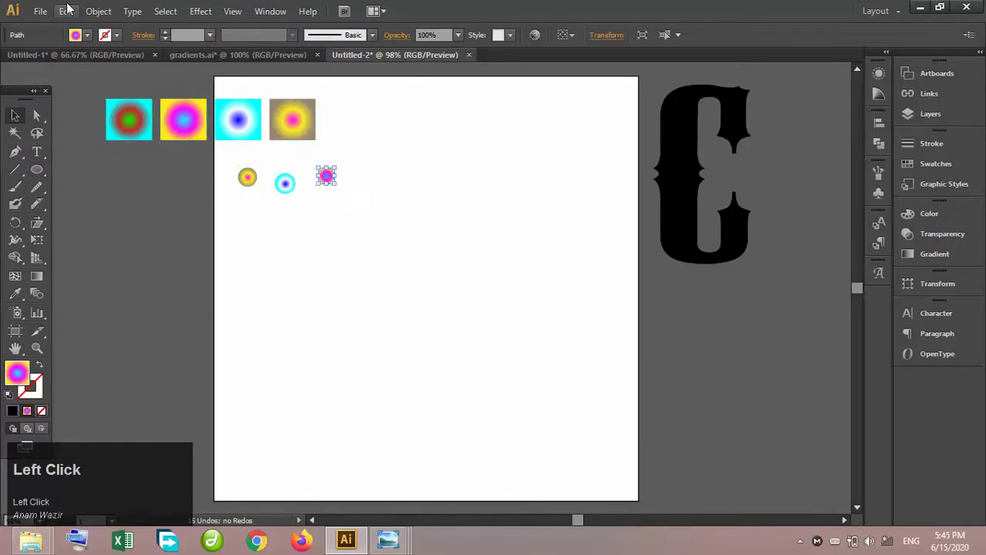
left_click(165, 32)
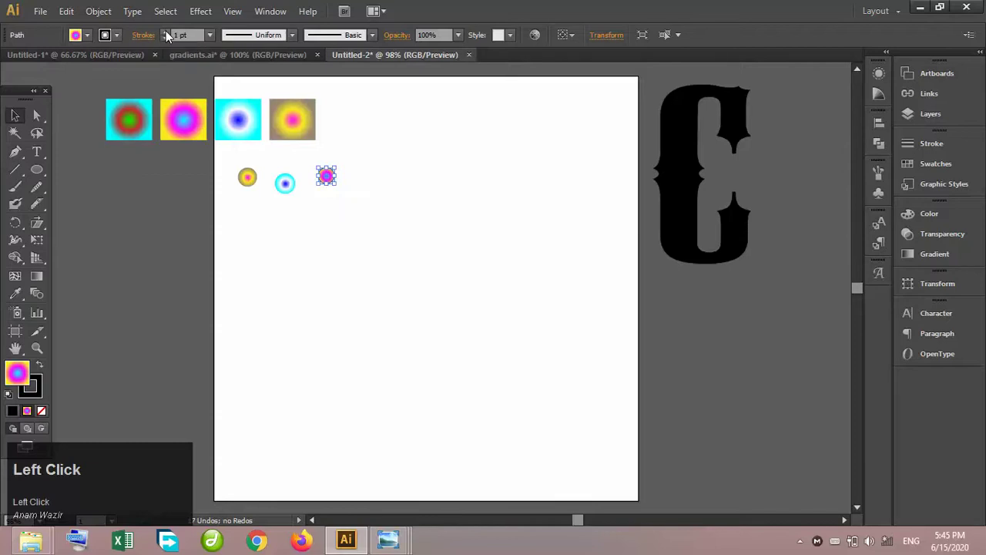
left_click(169, 175)
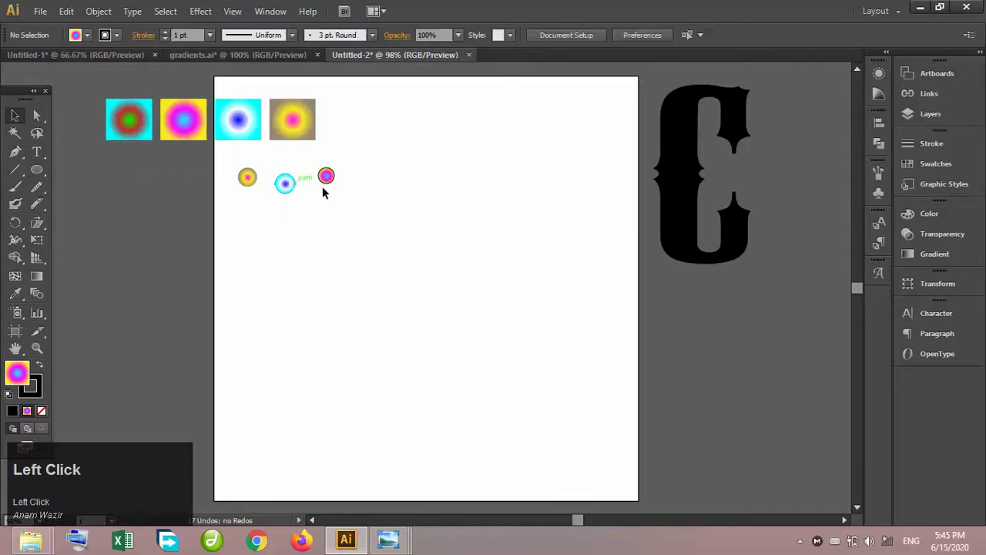
Duplicate the yellow gradient circle straight below itself, and move the cyan circle up level with the original yellow one
key("ctrl+equal")
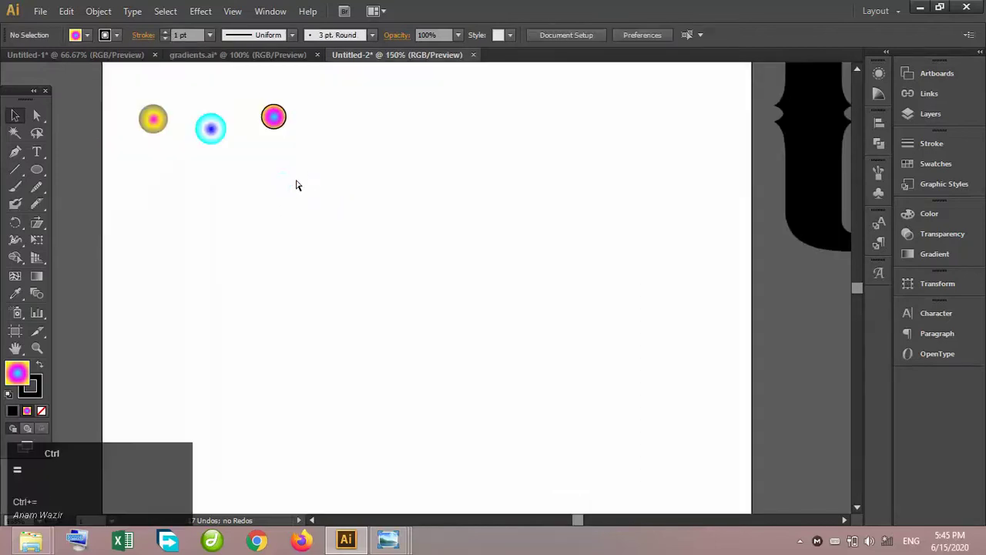
key("ctrl+equal")
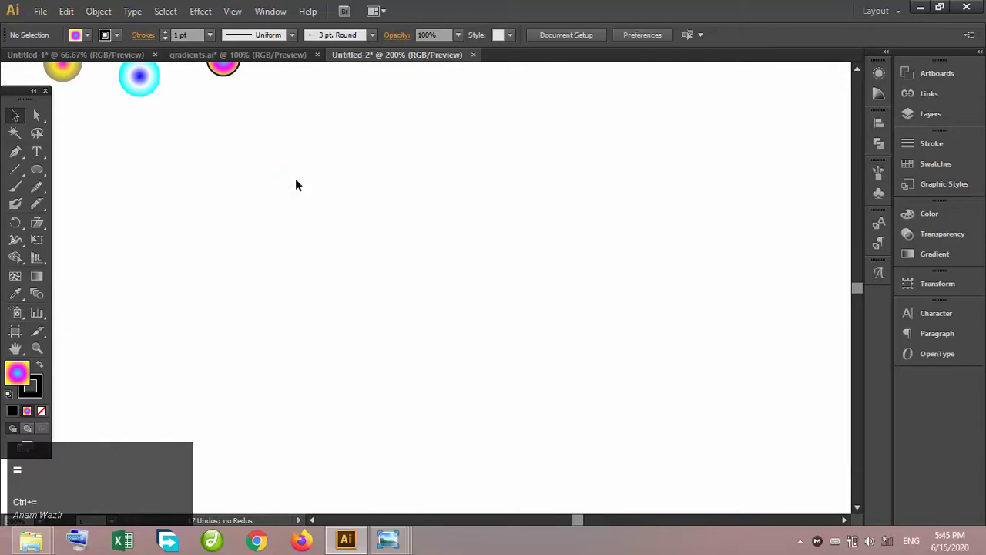
left_click(16, 330)
left_click(15, 115)
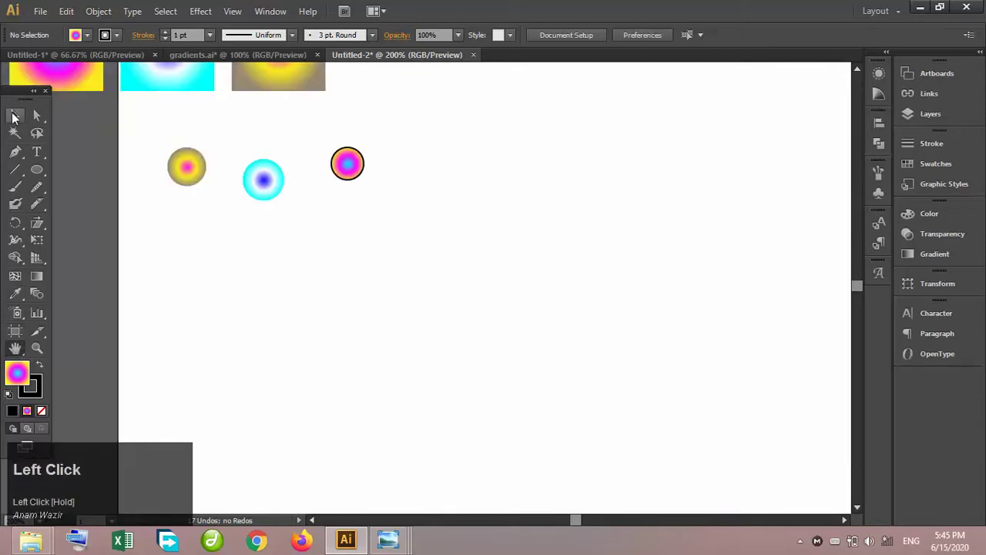
left_click(177, 169)
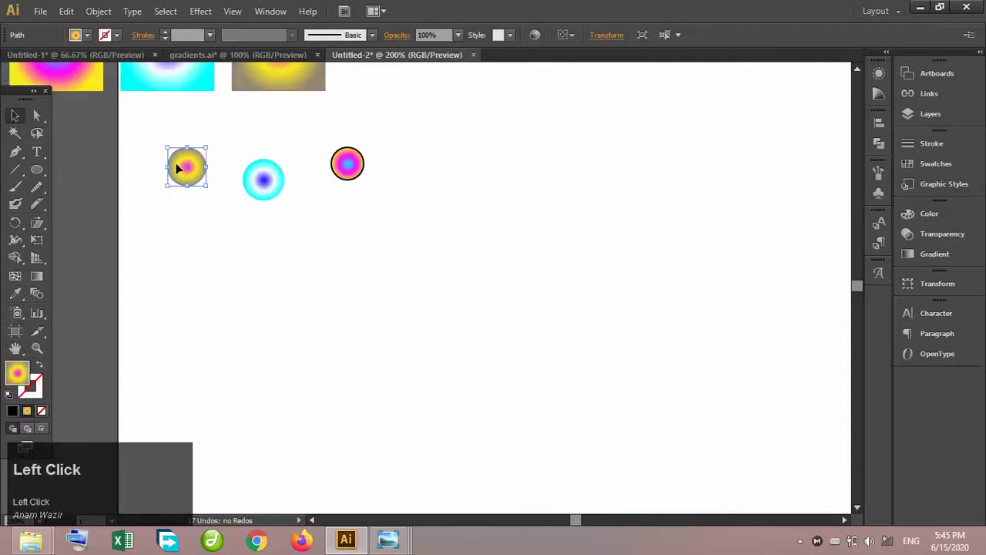
key("alt")
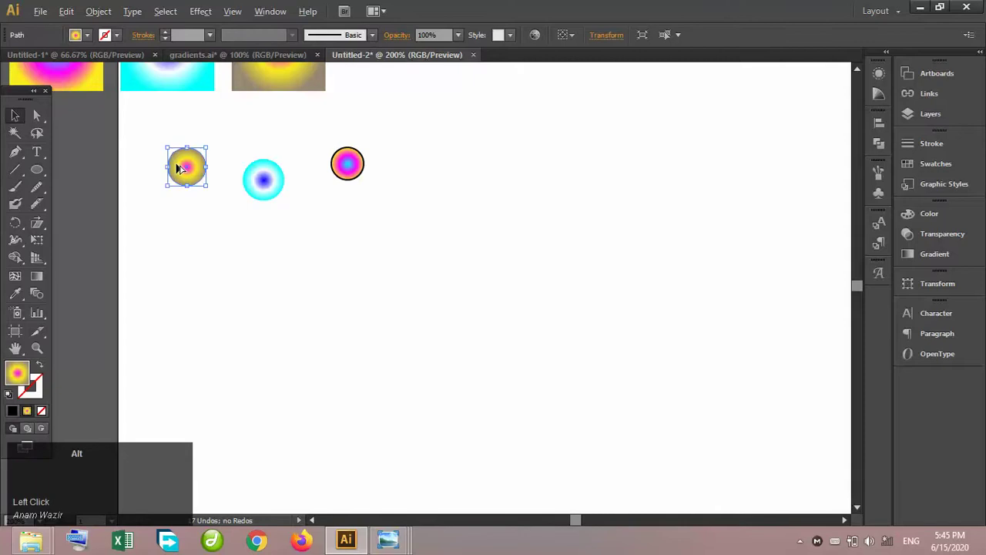
left_click_drag(177, 169, 182, 305)
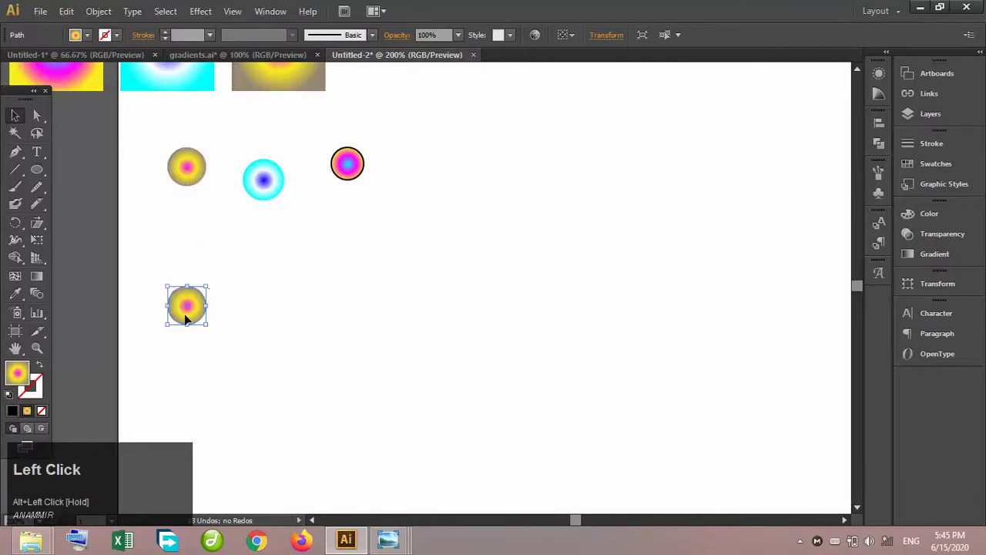
mouse_move(280, 191)
left_mouse_down()
mouse_move(291, 176)
mouse_move(283, 178)
left_mouse_up()
left_click(259, 248)
Blend the upper and lower yellow gradient circles into a vertical column
left_click(189, 176)
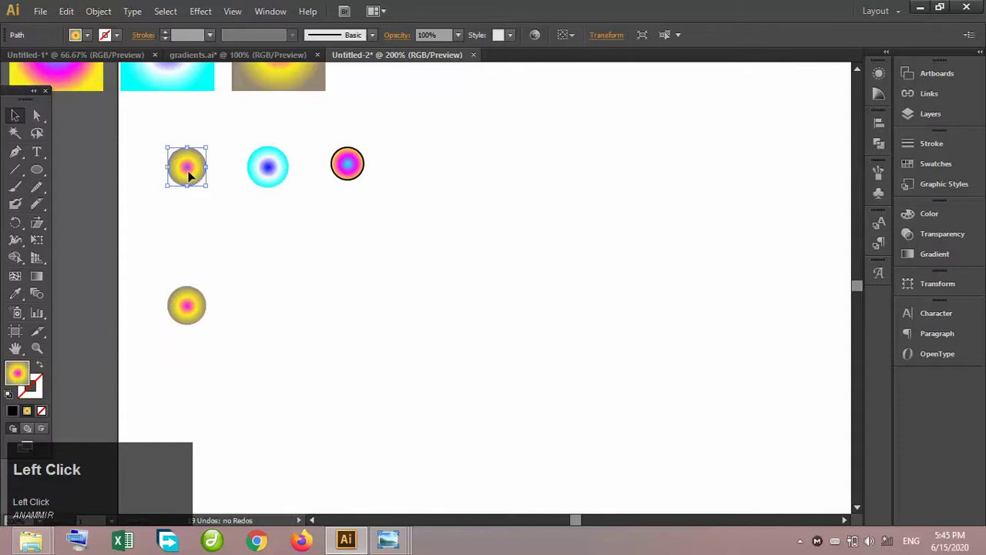
left_click(178, 306, "shift")
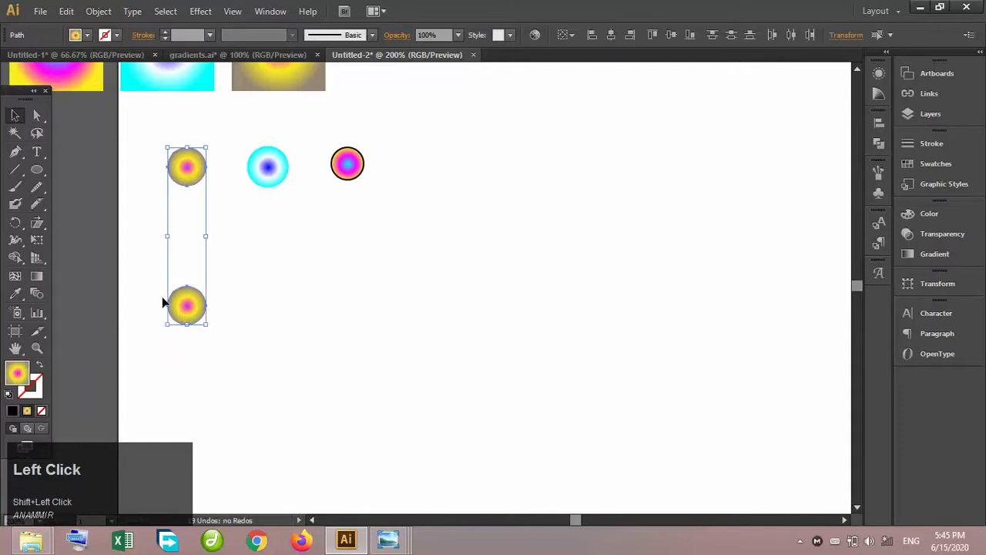
left_click(98, 11)
mouse_move(181, 343)
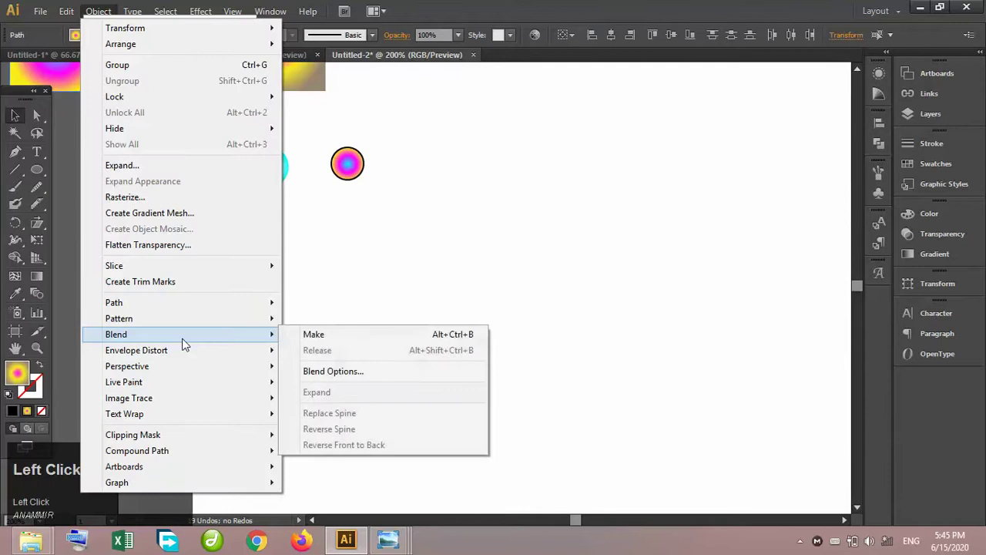
left_click(289, 333)
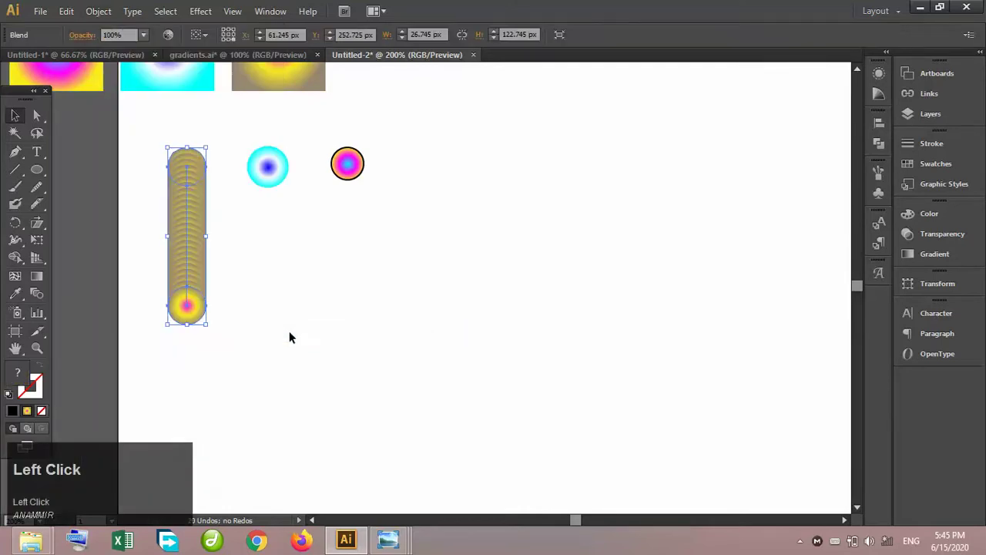
Set the yellow blend's spacing to Specified Distance at 4 px, and deselect it
double_click(43, 293)
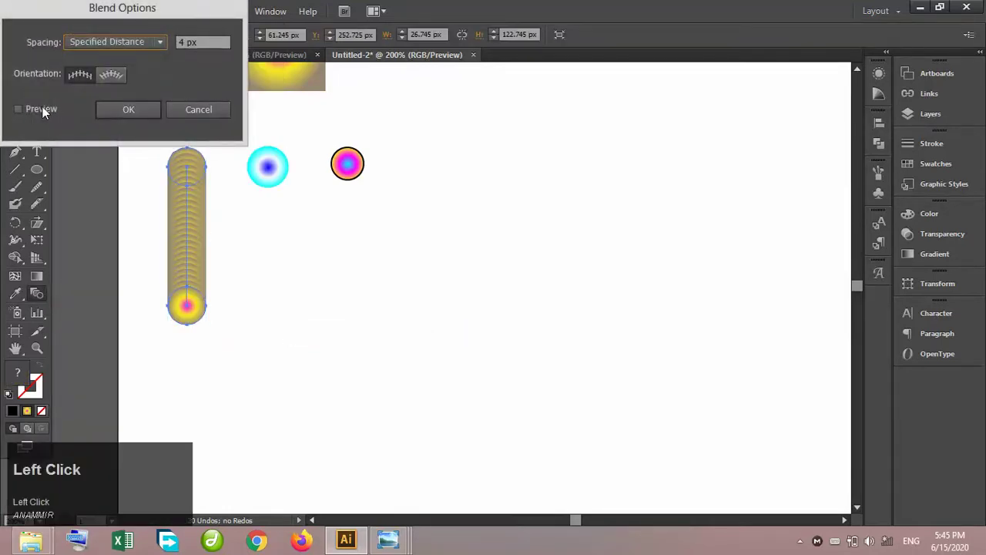
left_click(149, 40)
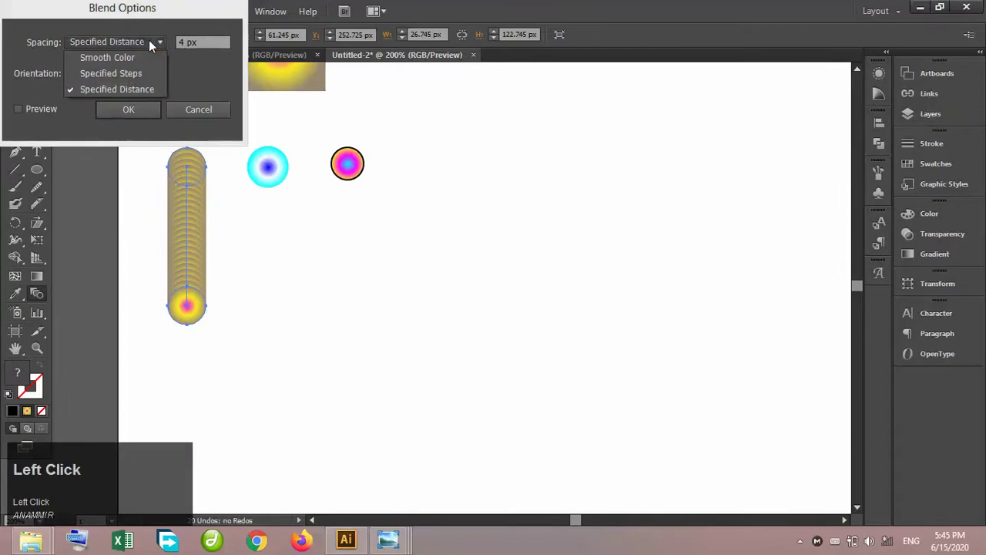
left_click(134, 89)
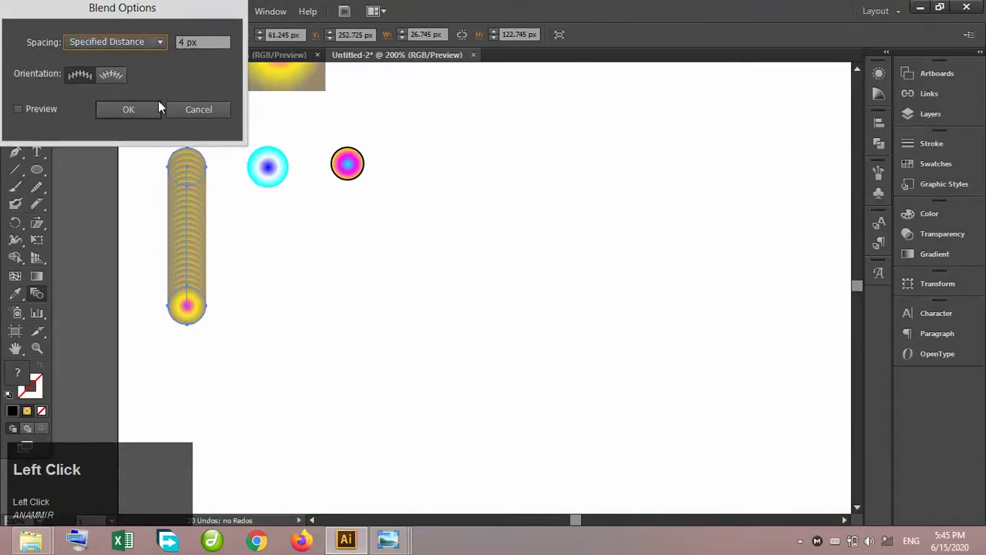
left_click(152, 107)
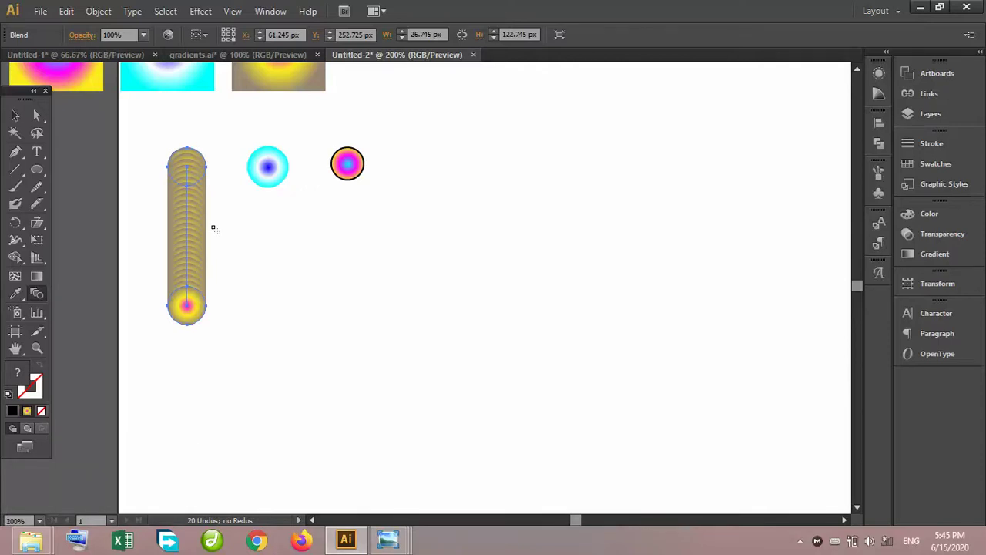
left_click(14, 115)
left_click(270, 246)
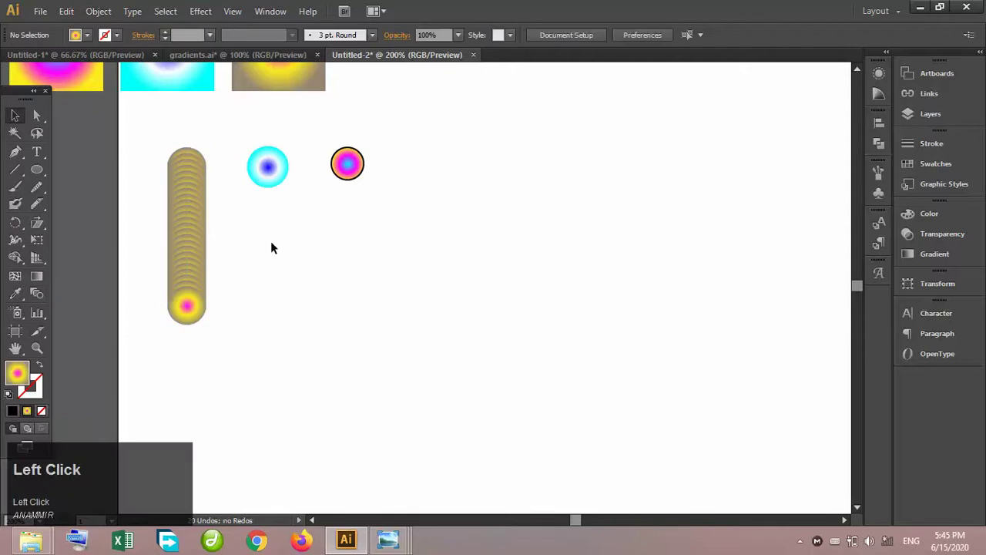
Duplicate the yellow blended column just to the left of the original, at the artboard's edge
left_click(196, 224)
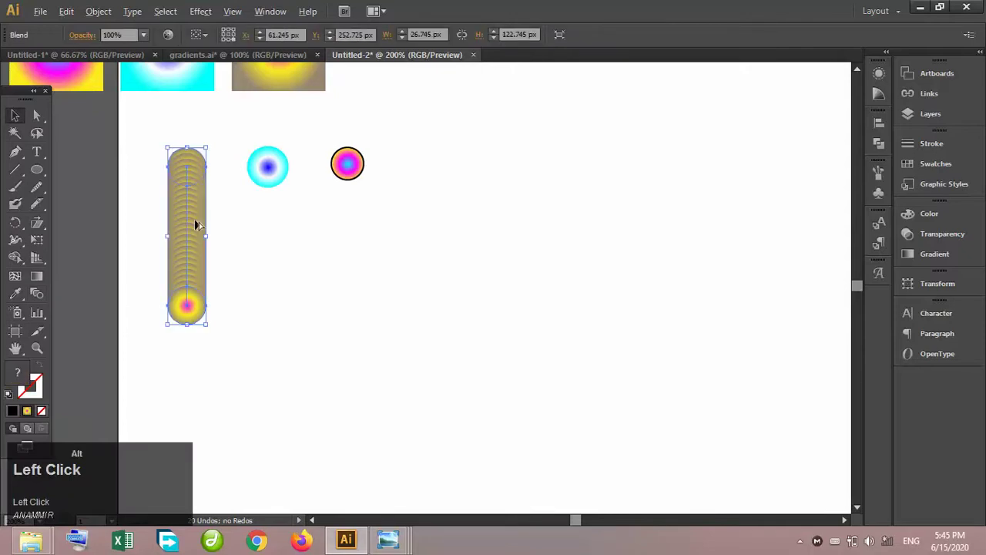
left_click_drag(199, 222, 142, 221)
left_click(278, 192)
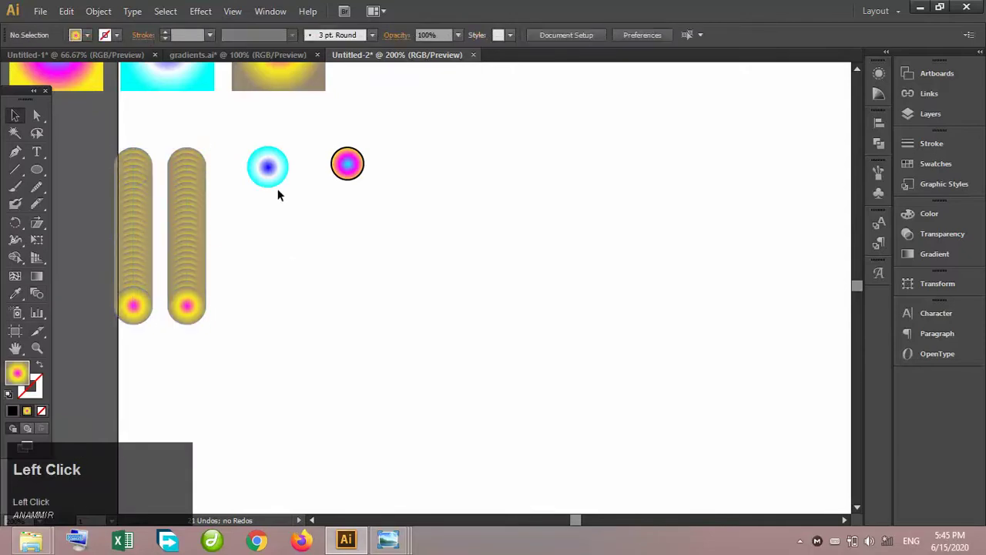
Copy the cyan gradient circle straight down, and blend the two cyan circles into a vertical column
left_click(277, 176)
left_click_drag(279, 180, 279, 325)
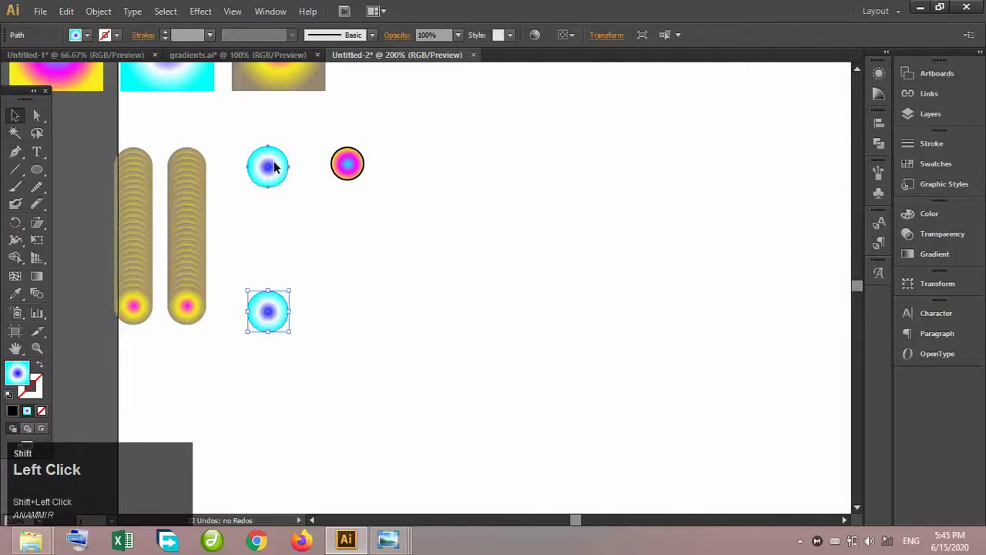
left_click(269, 167, "shift")
left_click(97, 11)
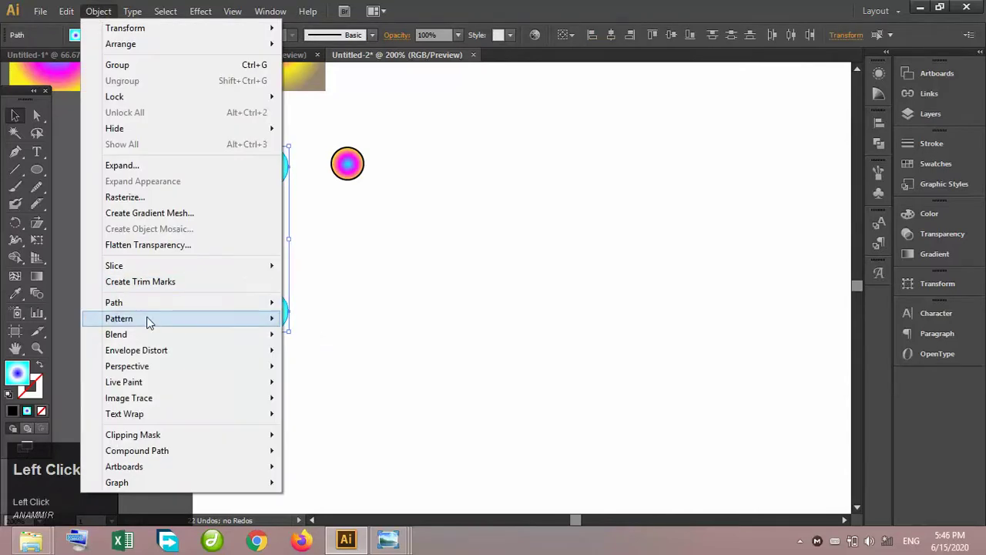
mouse_move(164, 332)
left_click(299, 337)
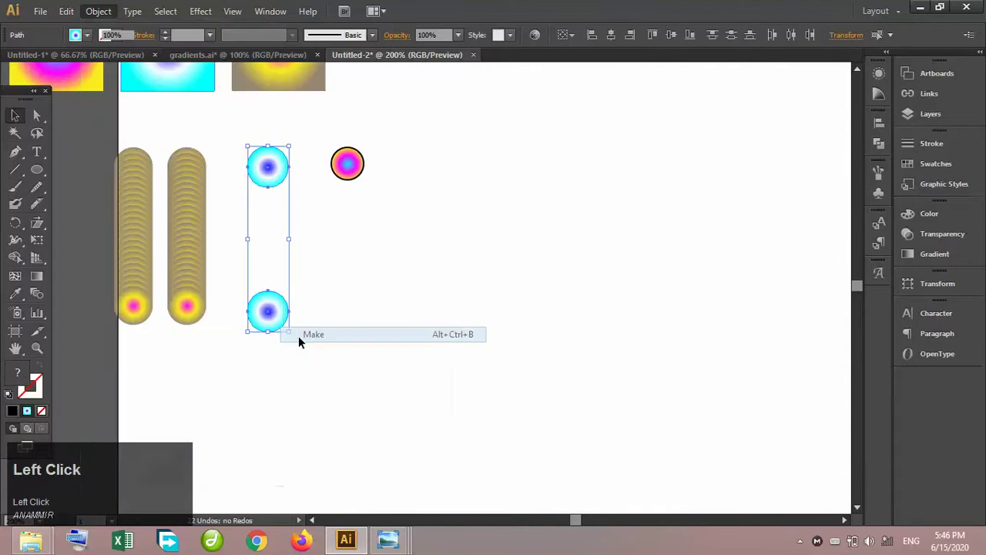
Apply Specified Distance spacing of 4 px to the cyan blend, and deselect it
double_click(39, 293)
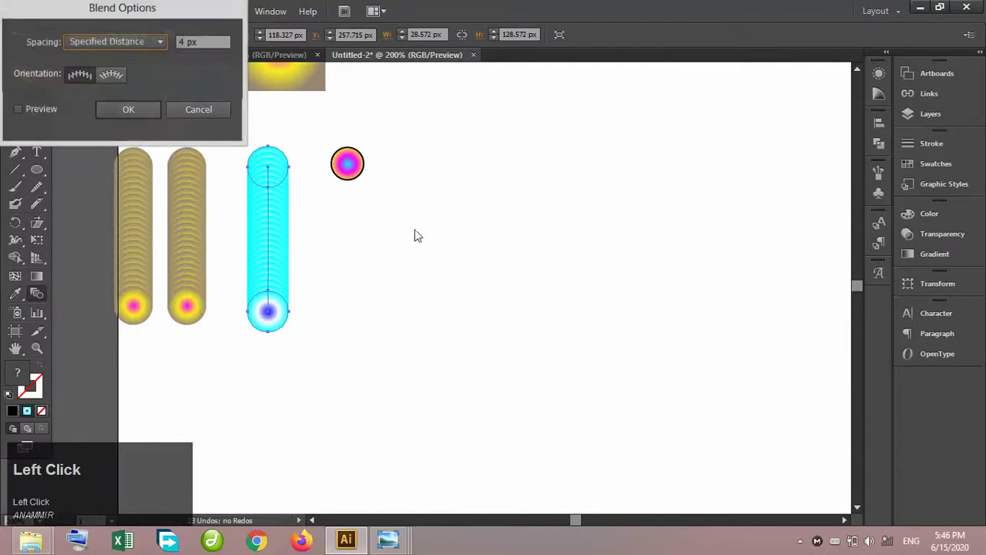
left_click(130, 107)
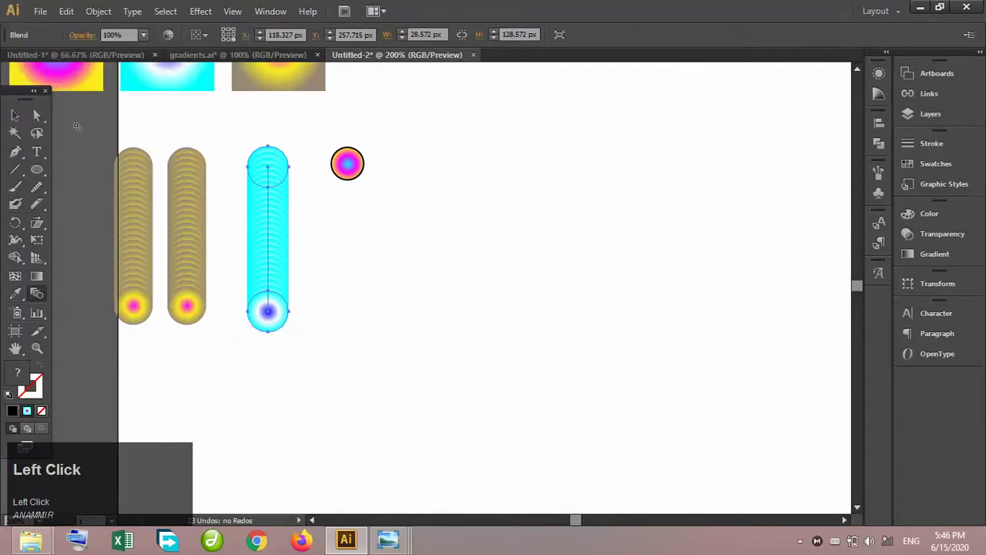
left_click(15, 115)
left_click(366, 193)
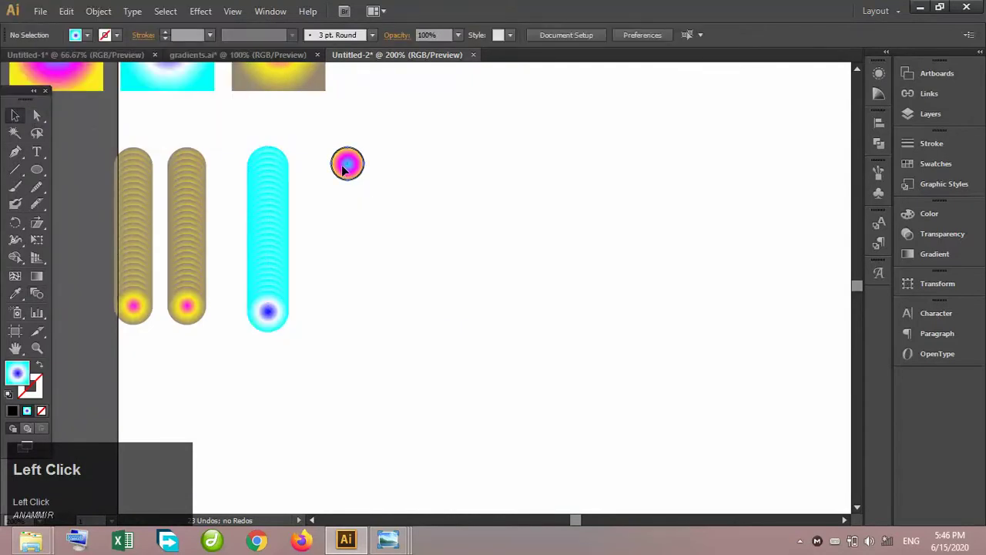
Copy the black-outlined magenta circle straight down, and blend the two magenta circles into a vertical column
left_click(344, 169)
left_click_drag(346, 165, 350, 310)
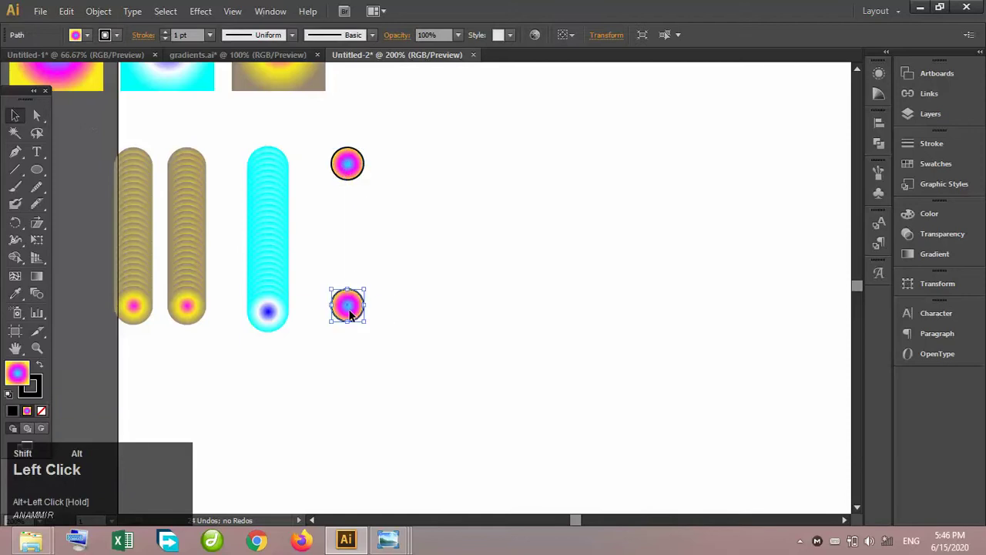
left_click(359, 169, "shift")
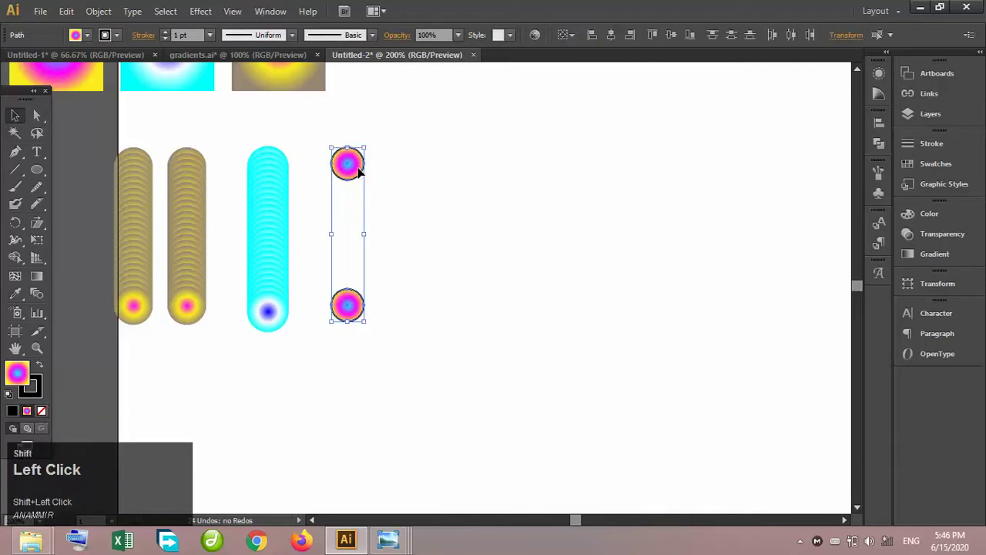
left_click(97, 11)
mouse_move(188, 334)
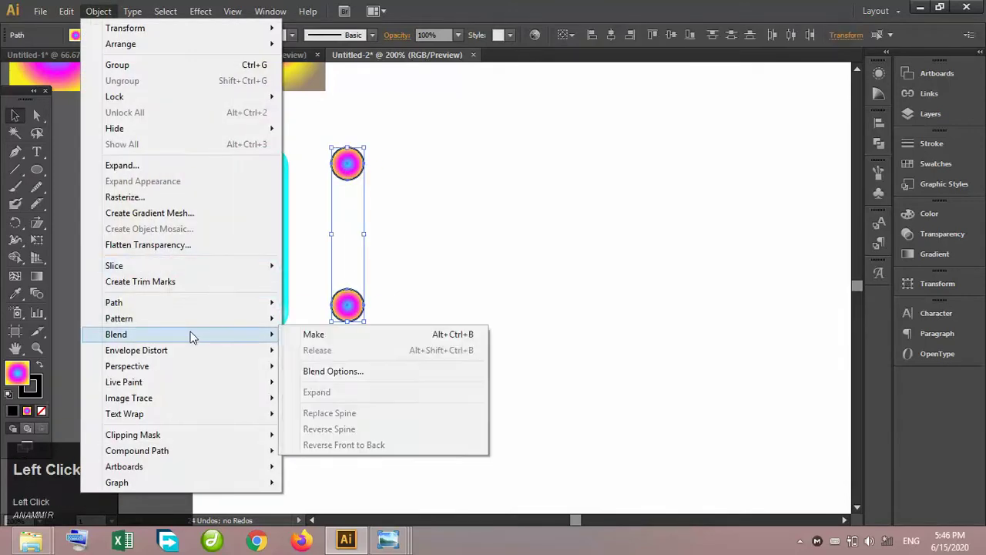
left_click(311, 336)
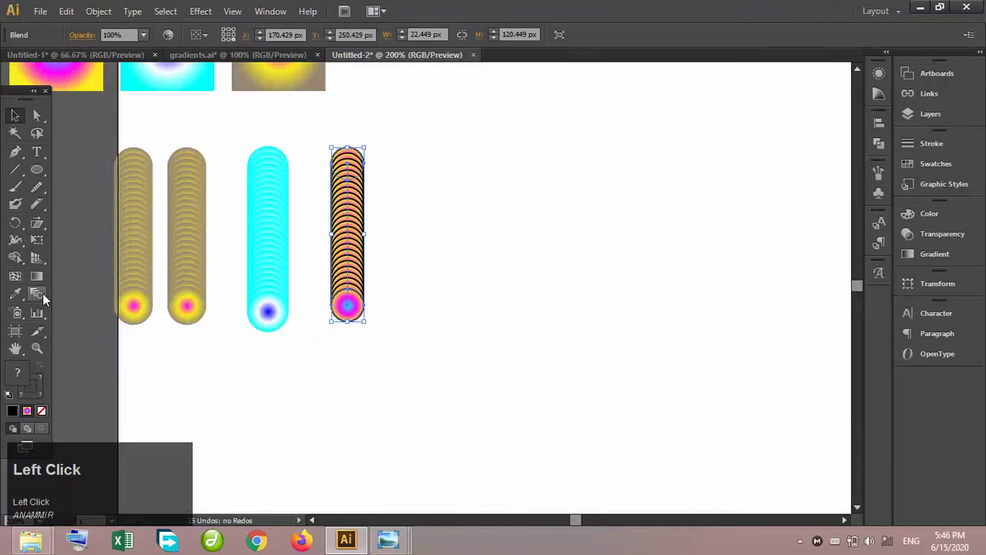
Apply Specified Distance spacing of 4 px to the black-outlined magenta blend, and deselect it
double_click(42, 293)
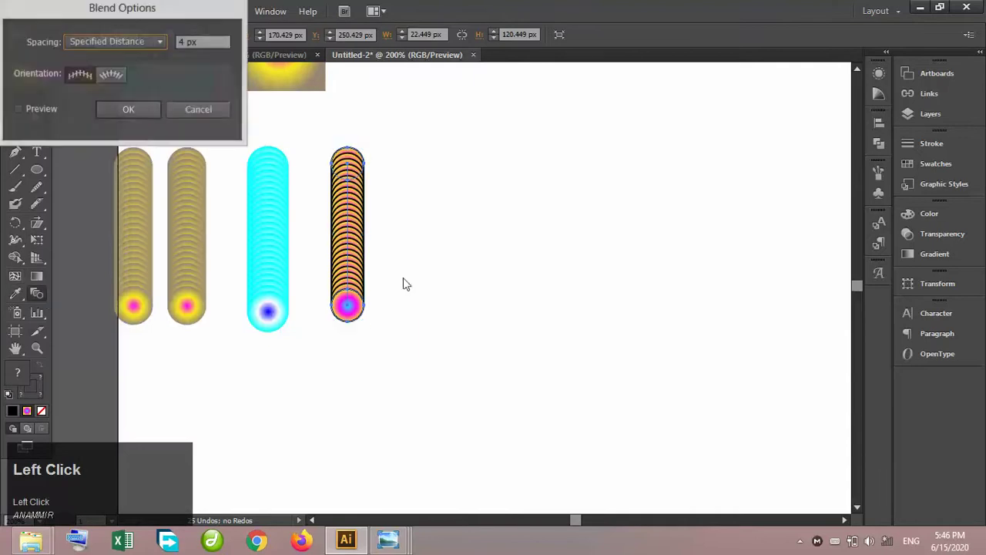
left_click(146, 105)
left_click(15, 116)
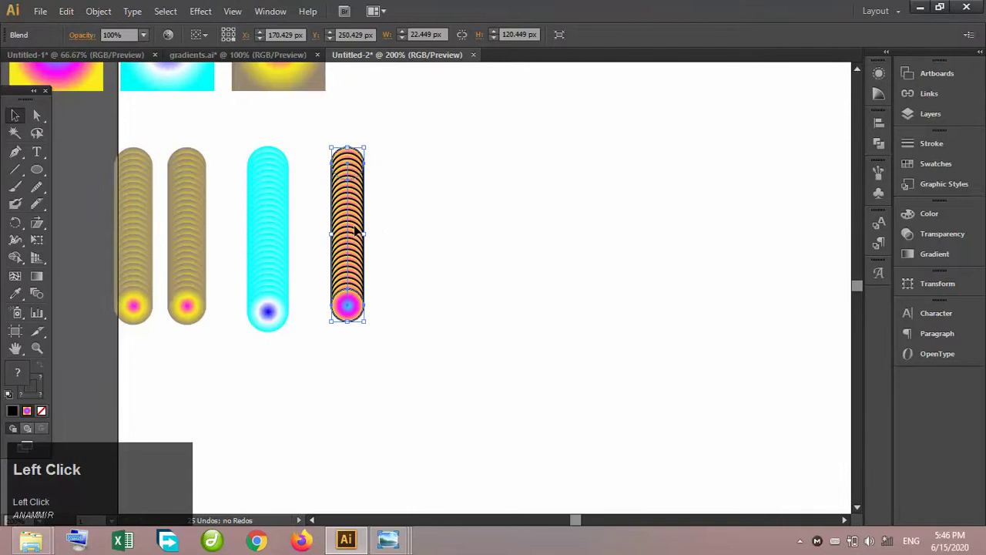
left_click_drag(393, 233, 202, 214)
left_click(413, 235)
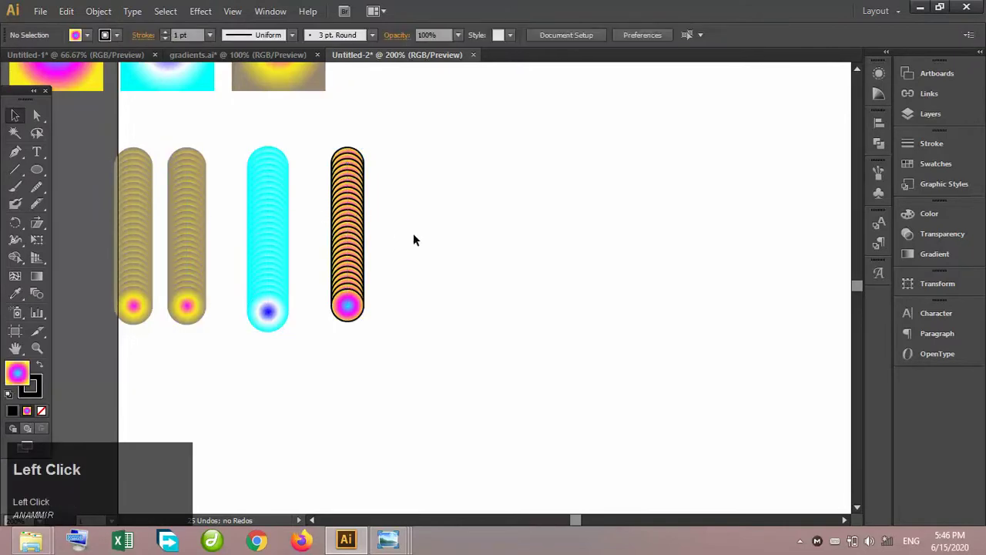
Move the black letter C onto the artboard, to the right of the blended columns
key("ctrl+minus")
key("ctrl+minus")
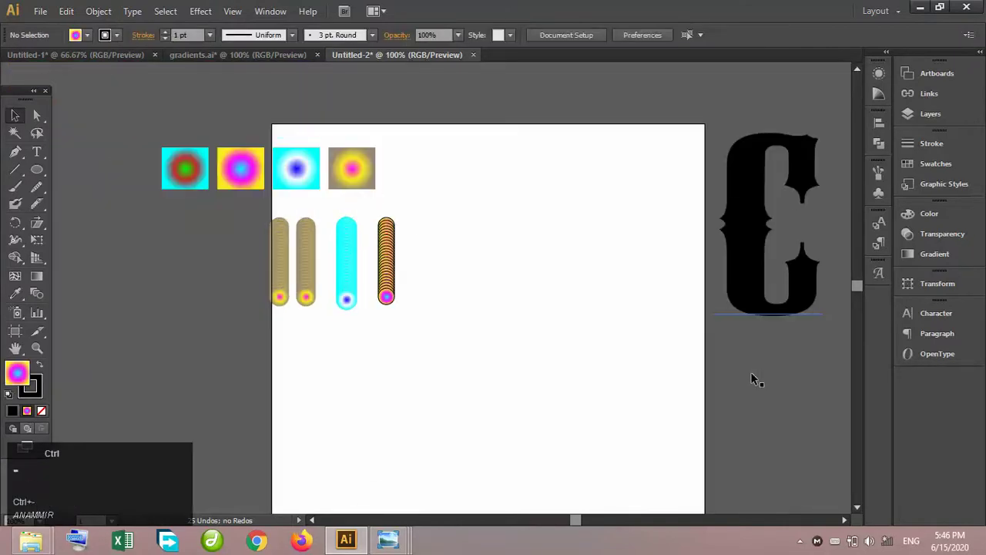
left_click_drag(750, 201, 460, 248)
left_click(618, 280)
Draw a large black circle to the right of the letter C, and shift it slightly up and left
key("ctrl+equal")
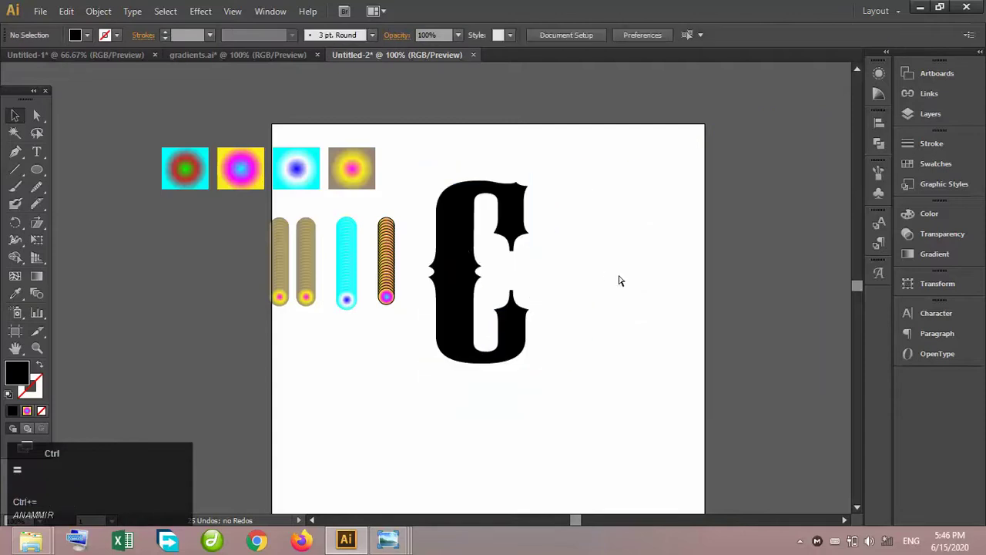
left_click(36, 169)
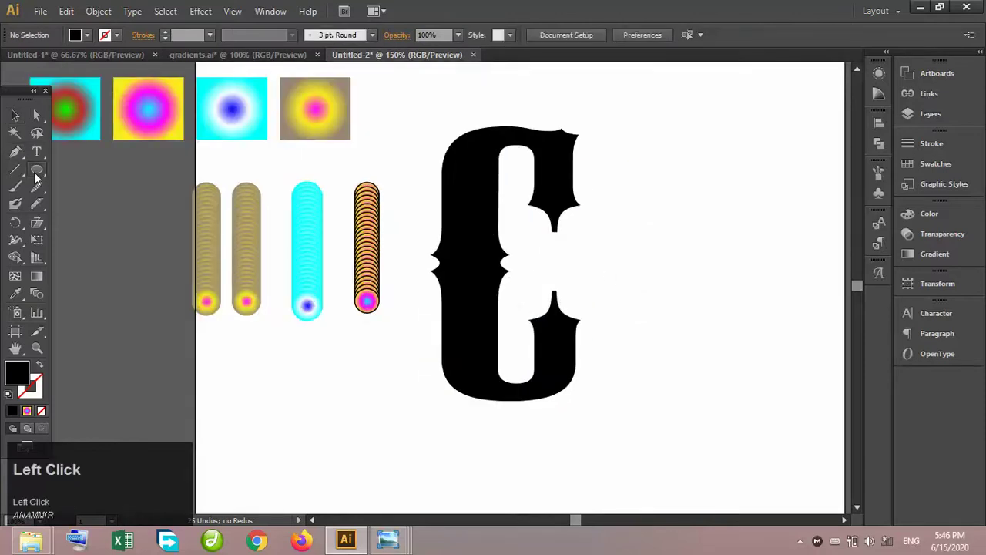
left_click_drag(650, 193, 770, 375)
left_click(14, 115)
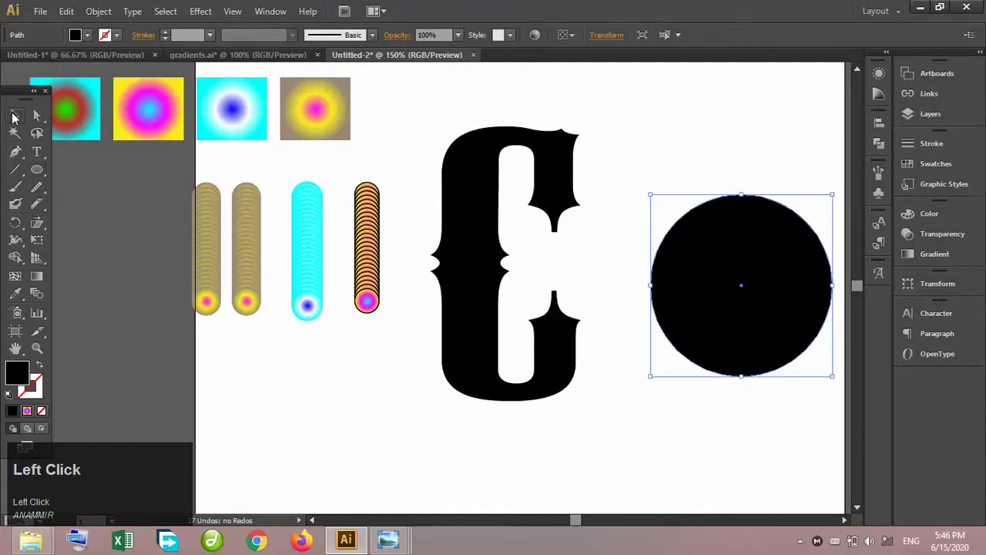
left_click_drag(707, 249, 685, 233)
Remove the fill from the large circle and give it a 2 pt black stroke, and deselect it
left_click(86, 36)
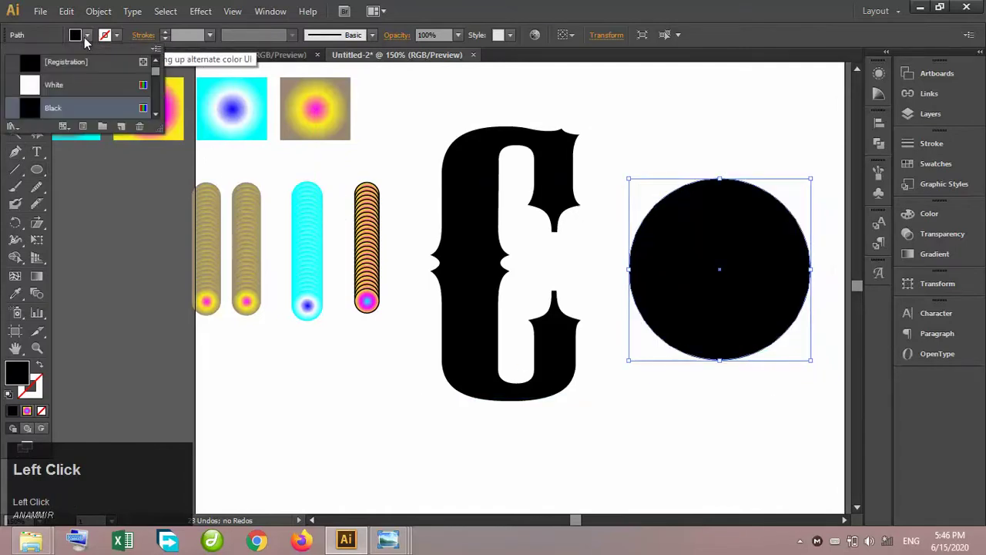
left_click(155, 60)
left_click(155, 60)
left_click(87, 71)
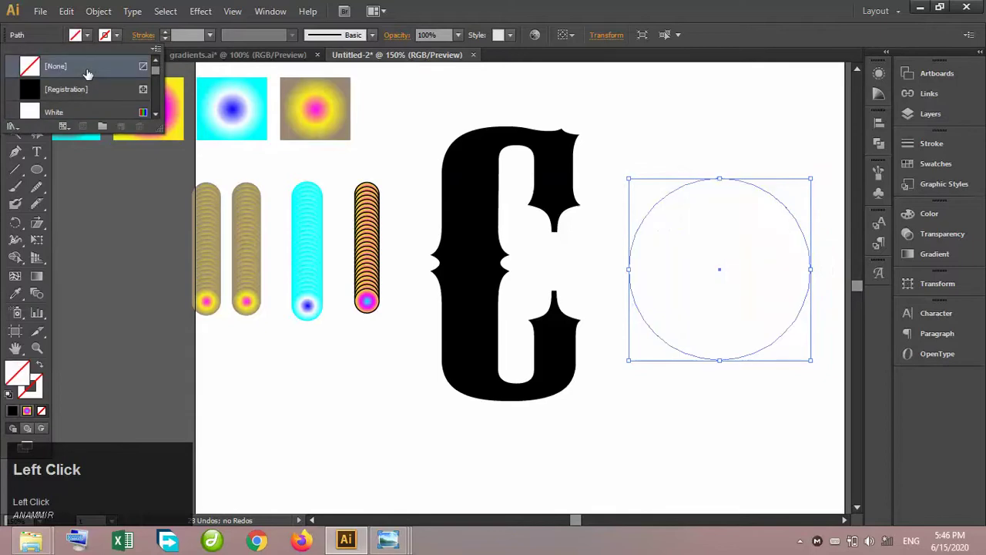
left_click(164, 32)
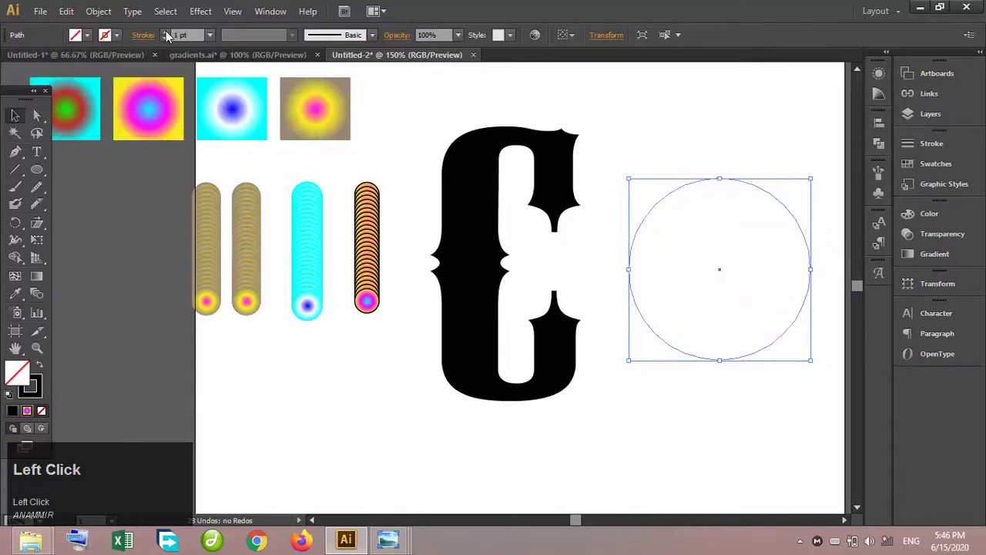
left_click(645, 115)
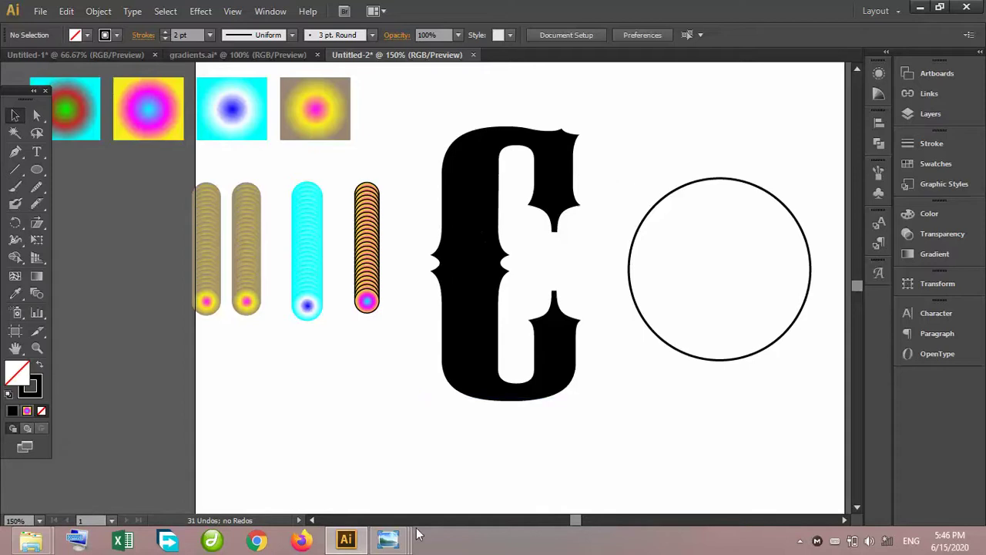
Look at the LOGINPIC reference image in Windows Photo Viewer, and return to the Illustrator artwork
left_click(387, 542)
left_click(280, 468)
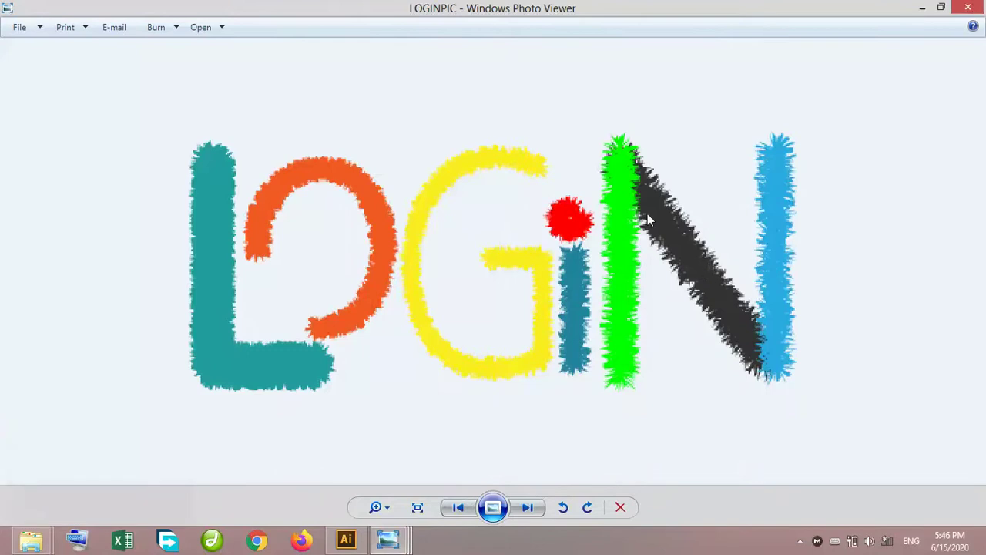
left_click(357, 546)
Convert the large black letter C from text to outlines
left_click(483, 289)
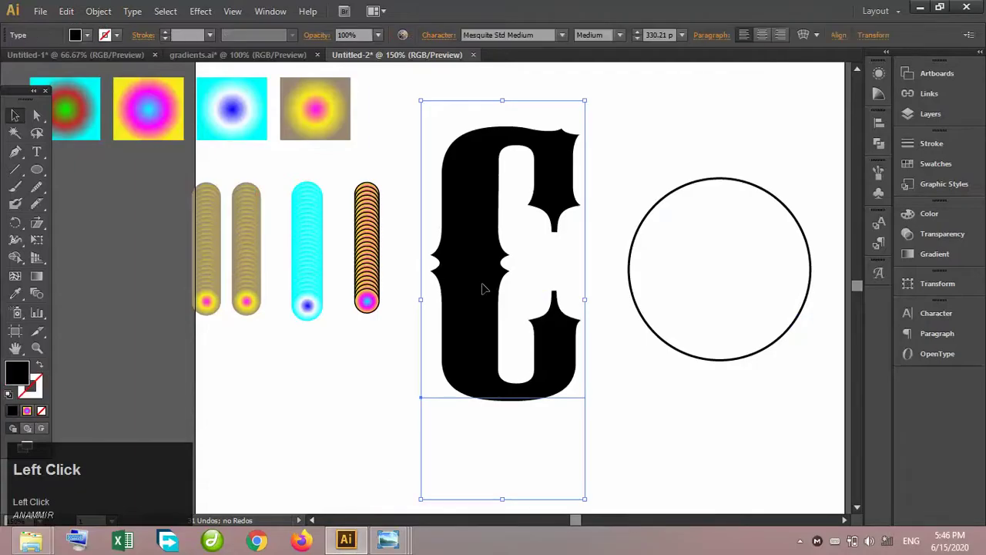
right_click(483, 288)
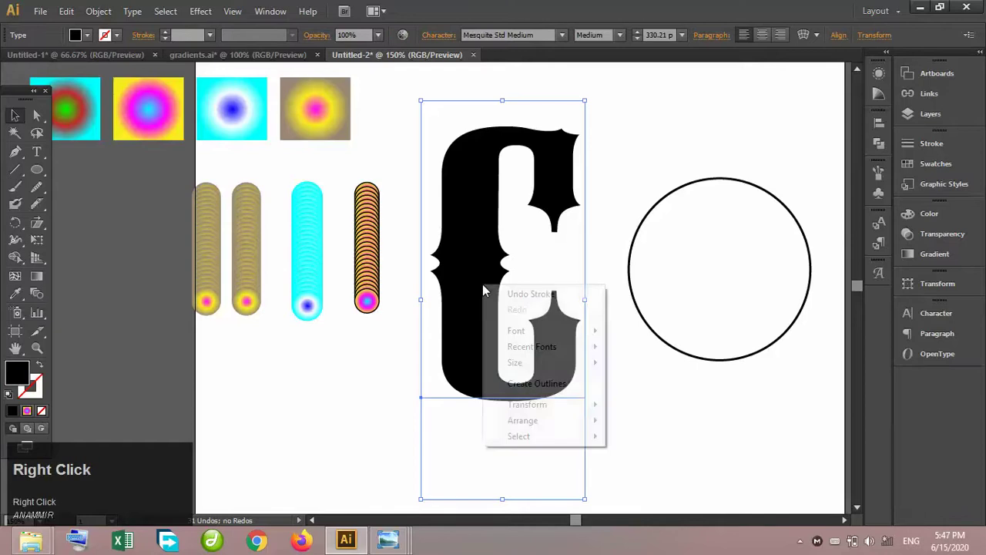
left_click(567, 382)
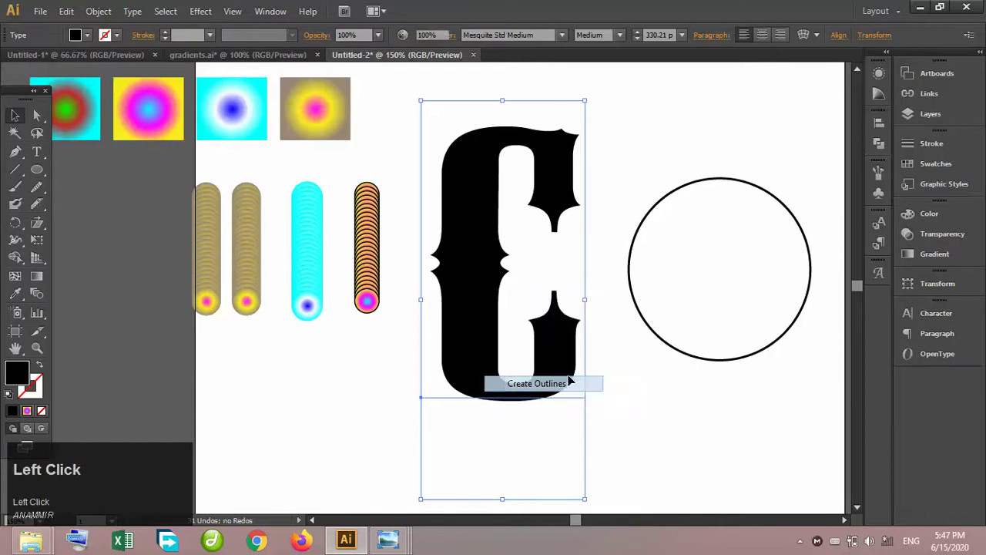
Ungroup the outlined large C and release its compound path
right_click(487, 183)
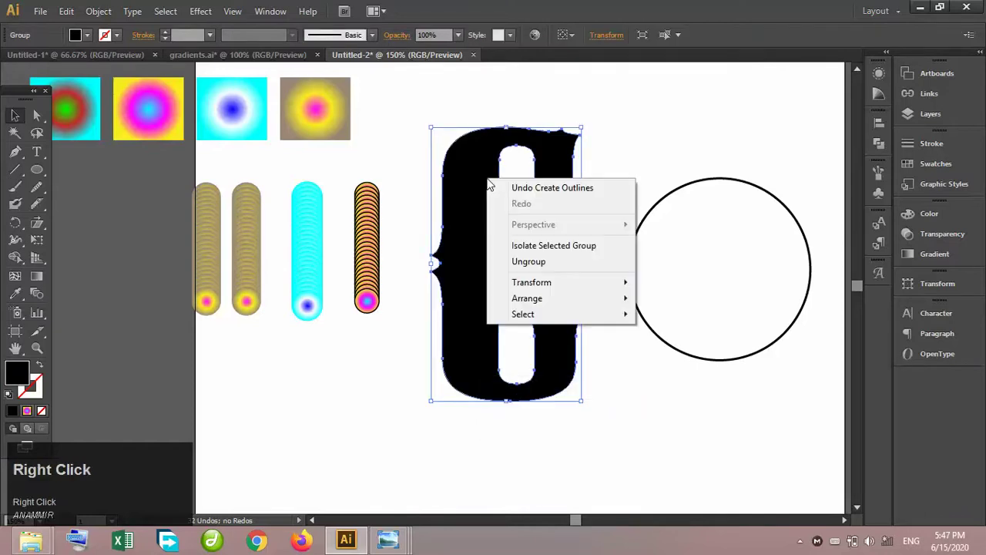
left_click(577, 262)
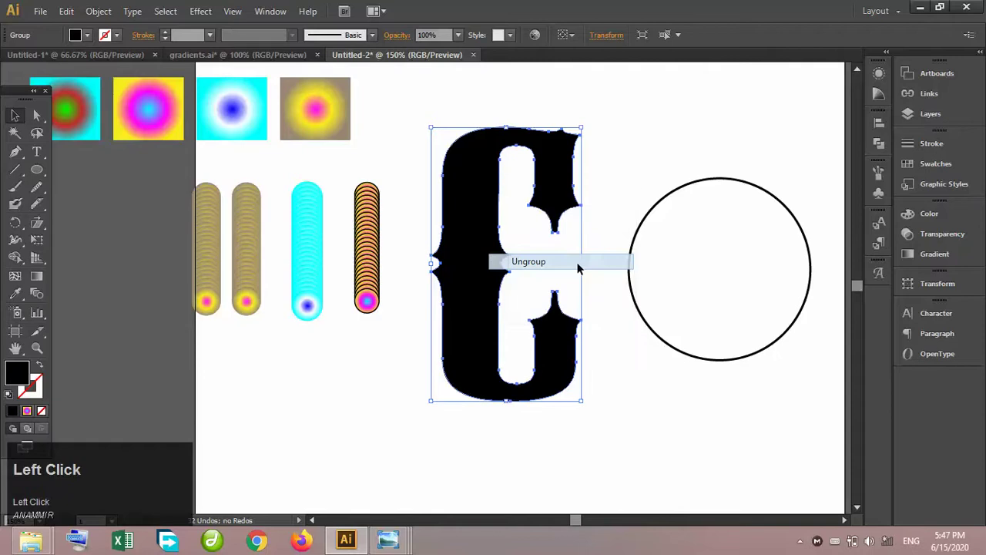
right_click(484, 191)
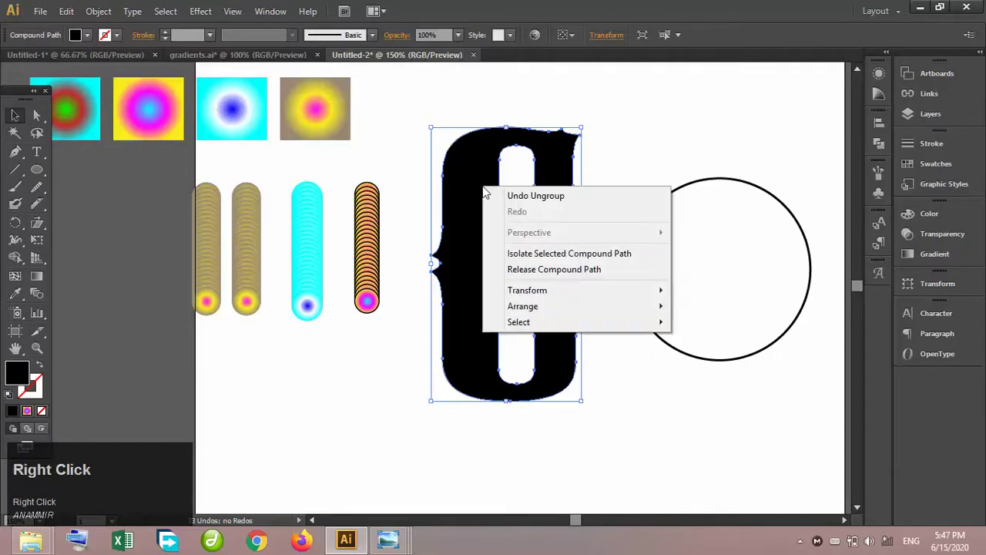
left_click(524, 271)
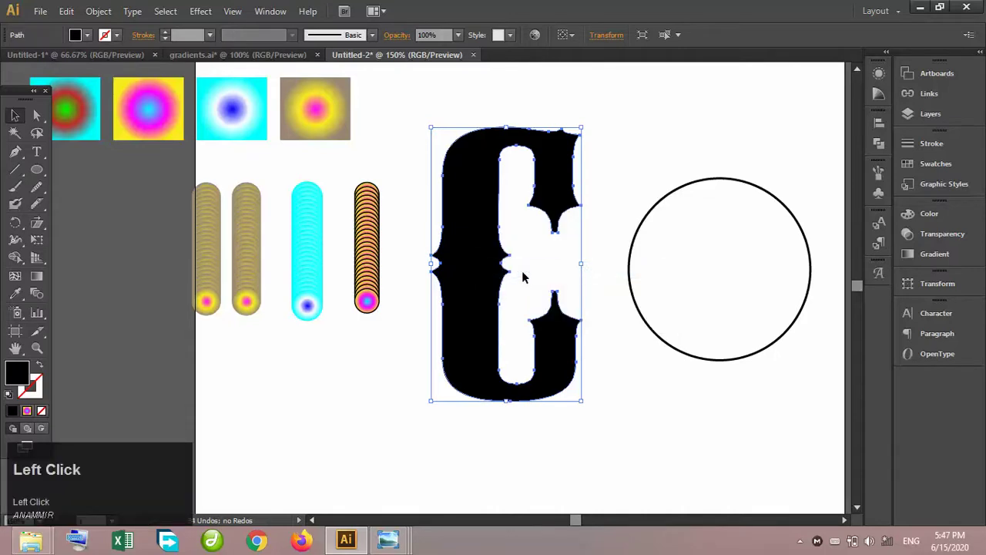
Replace the spine of the second brown blend column with the large C's path, and deselect the result
key("shift")
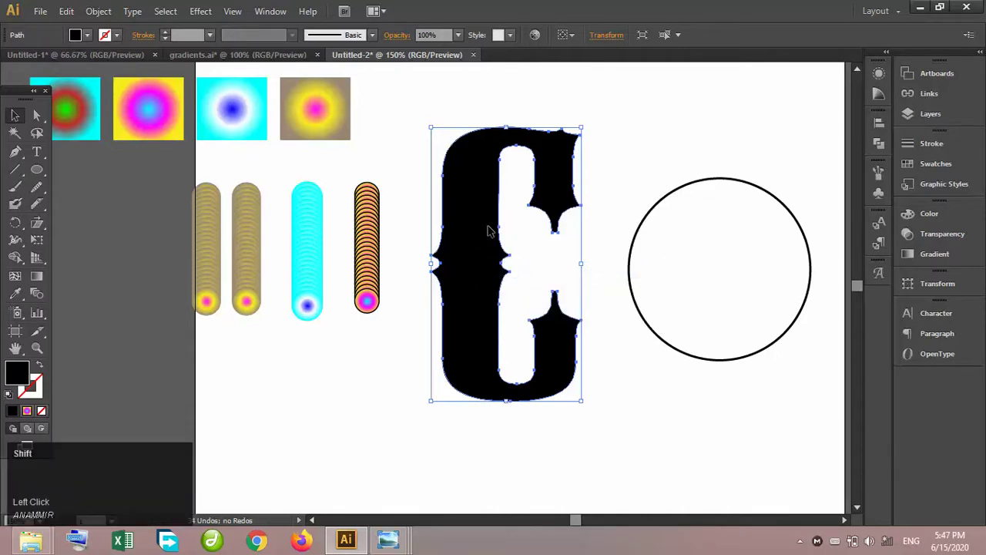
left_click(256, 236, "shift")
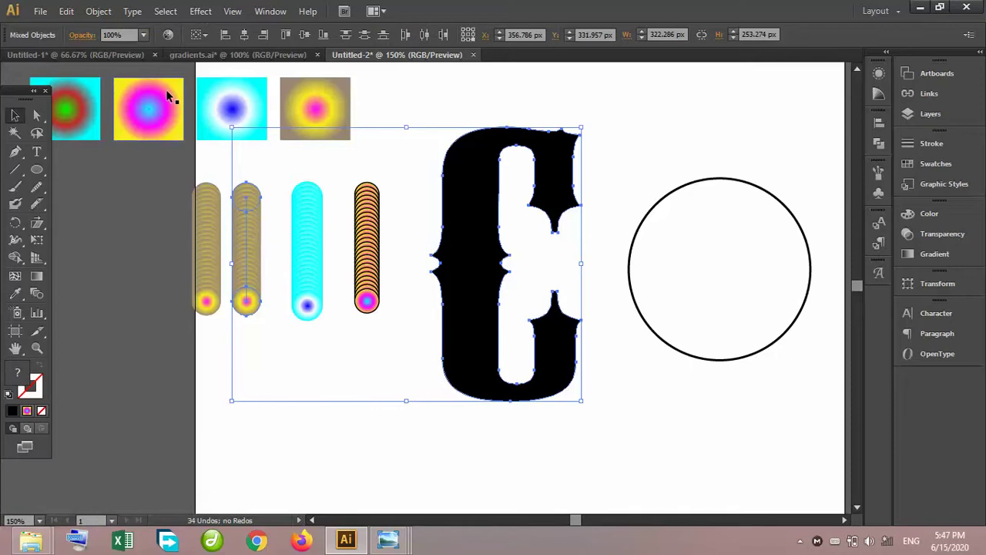
left_click(104, 11)
mouse_move(195, 337)
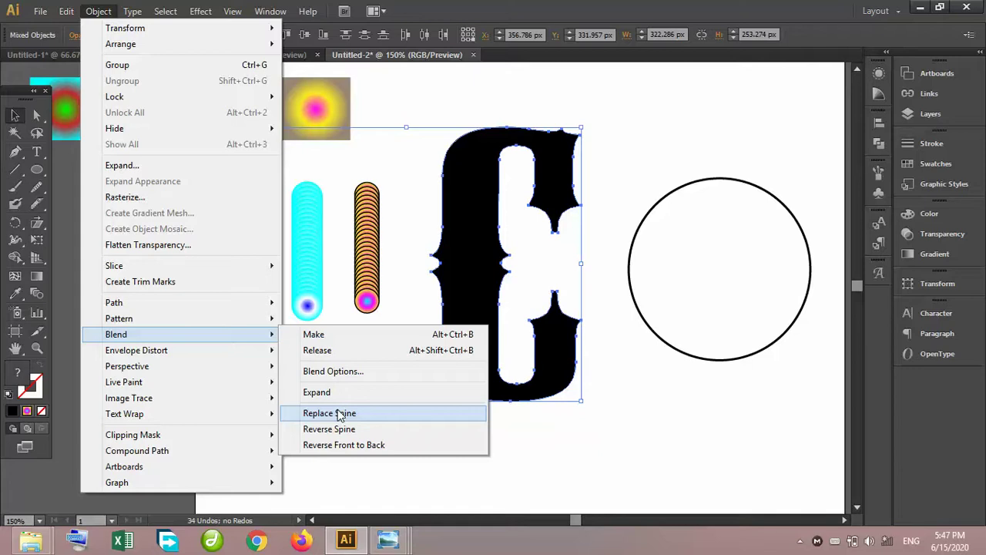
left_click(330, 414)
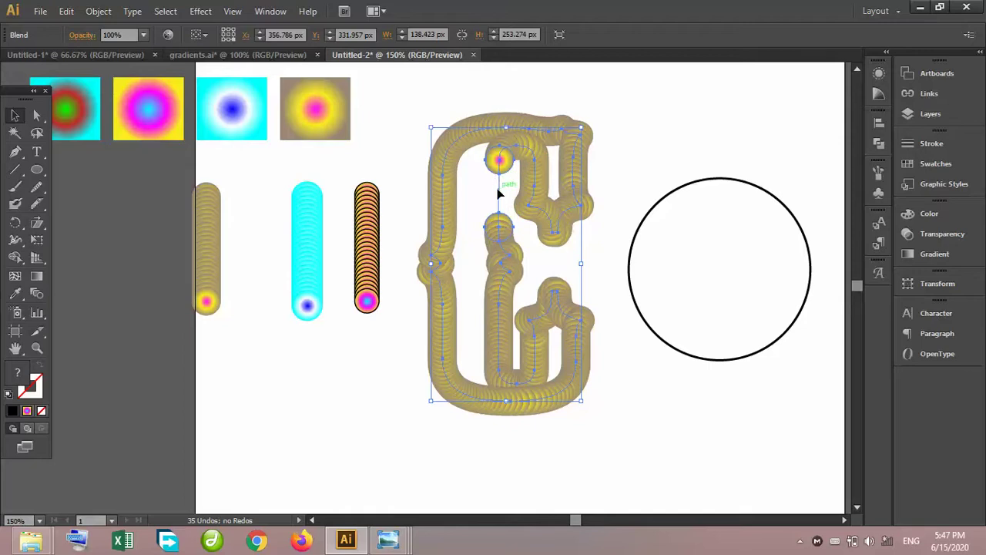
left_click(656, 135)
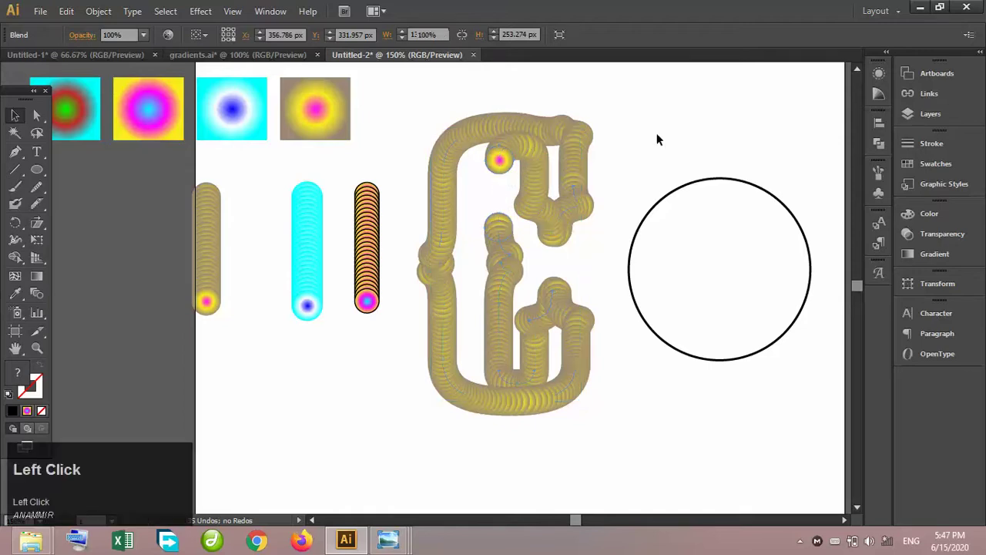
Add a capital letter C as text above the outlined circle, and set its font to Times New Roman
left_click(38, 151)
key("Caps_Lock")
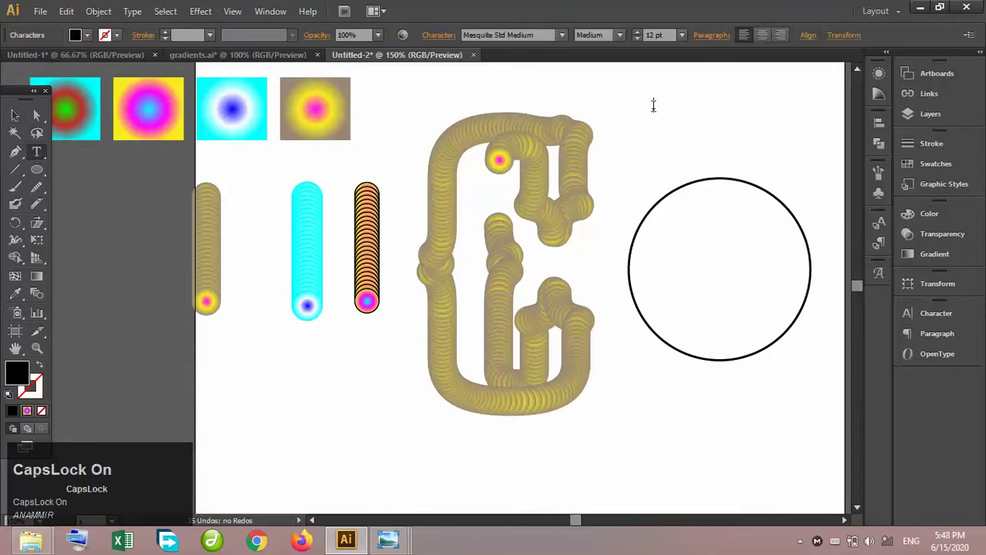
key("Caps_Lock")
left_click(653, 105)
left_click(15, 114)
left_click(539, 37)
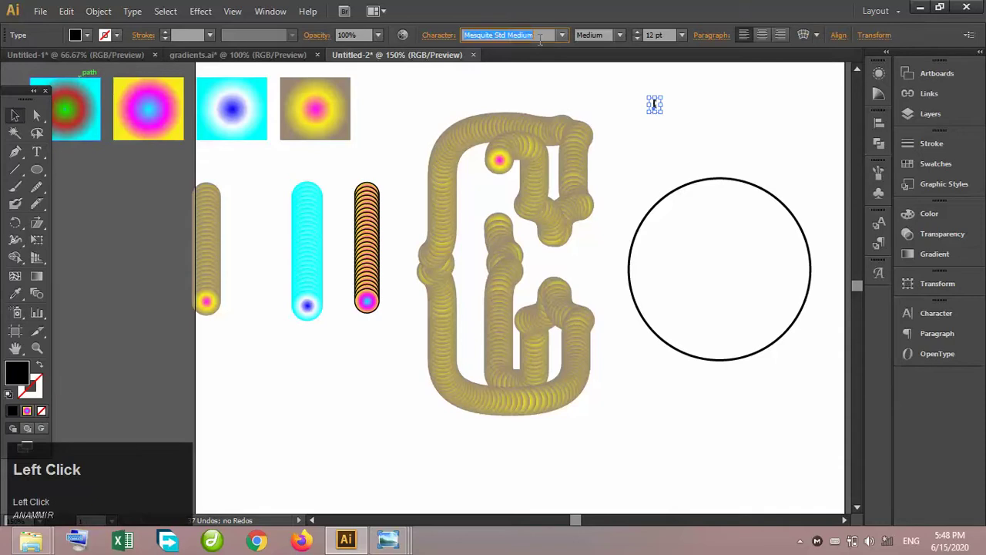
type("tim")
key("Return")
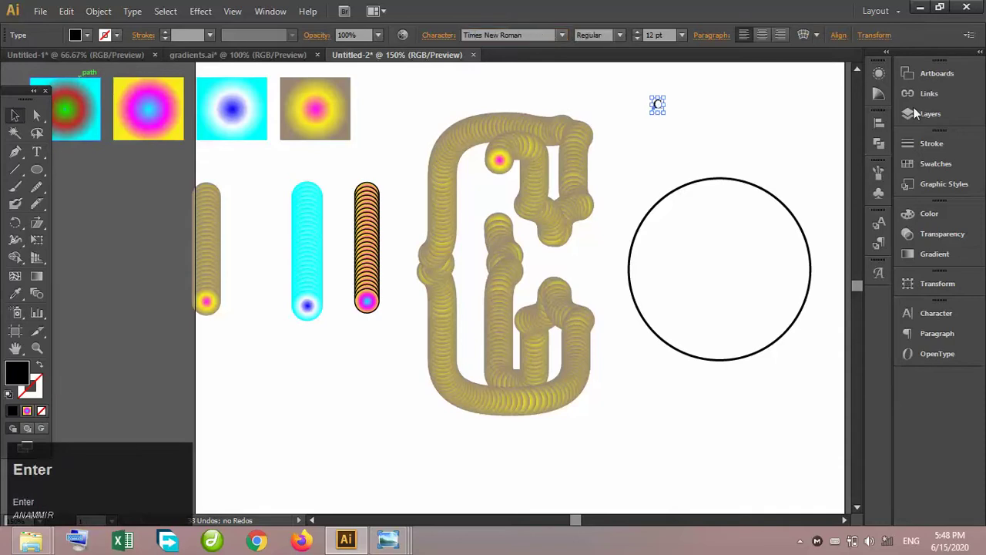
Enlarge the Times New Roman C to about 175 pt, and arrange it directly below the outlined circle
left_click_drag(663, 115, 830, 314)
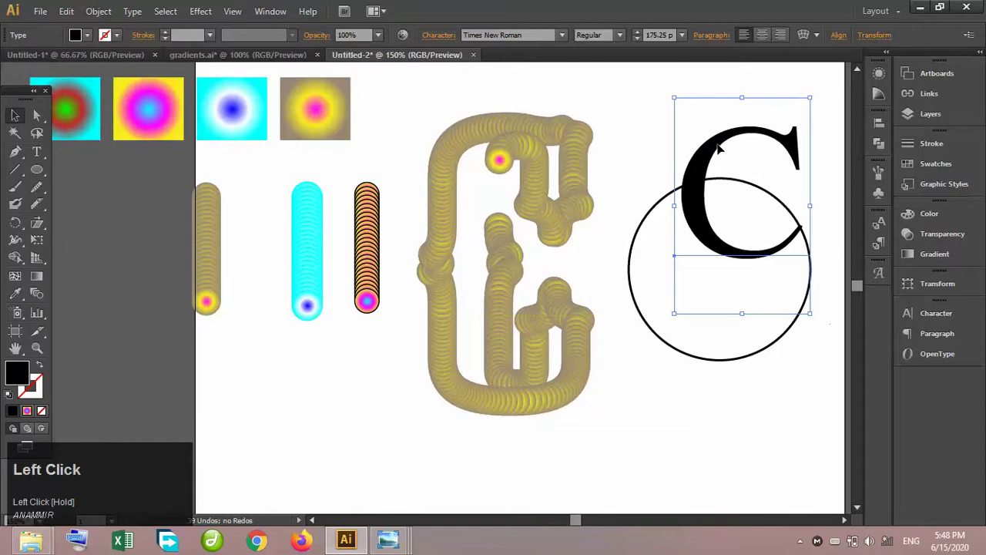
left_click_drag(717, 151, 635, 334)
left_click_drag(684, 190, 684, 82)
left_click(652, 300)
left_click_drag(646, 349, 667, 290)
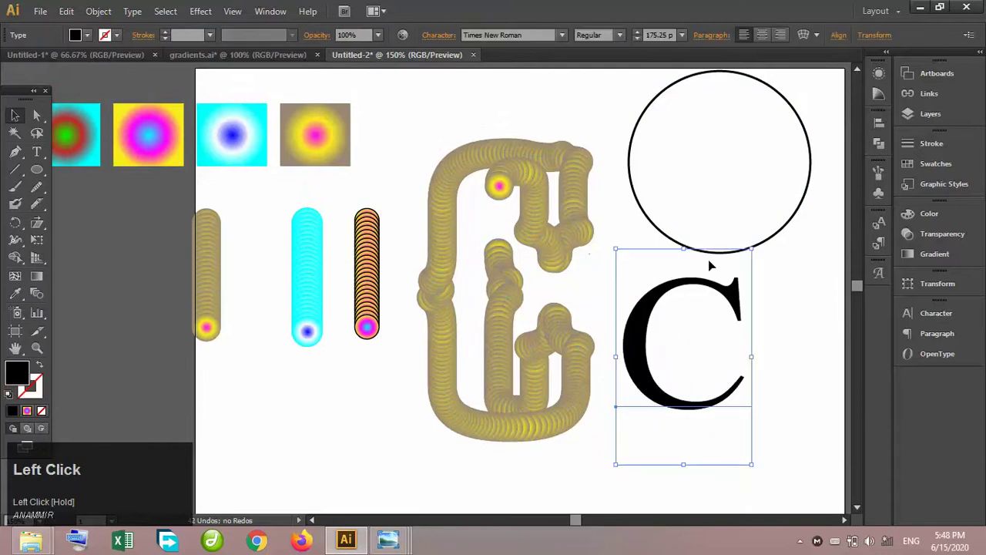
Convert the Times New Roman C to outlines
right_click(707, 298)
mouse_move(769, 415)
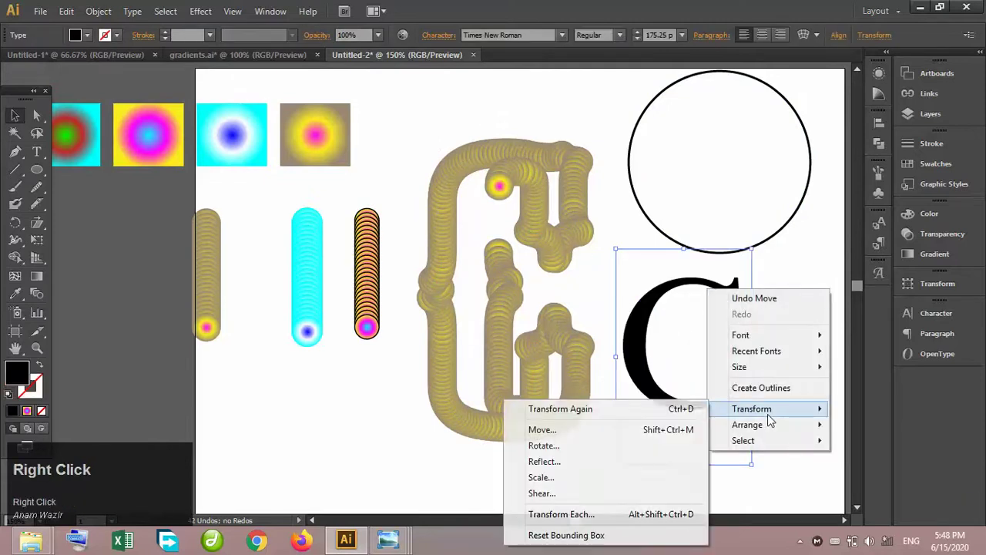
left_click(763, 388)
Ungroup the outlined Times New Roman C and release its compound path
right_click(696, 331)
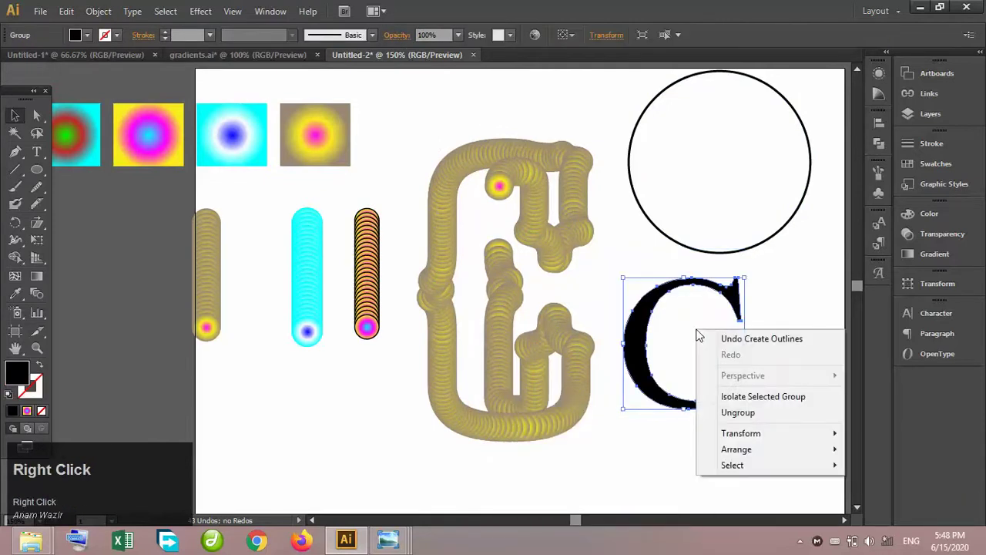
left_click(768, 412)
right_click(700, 320)
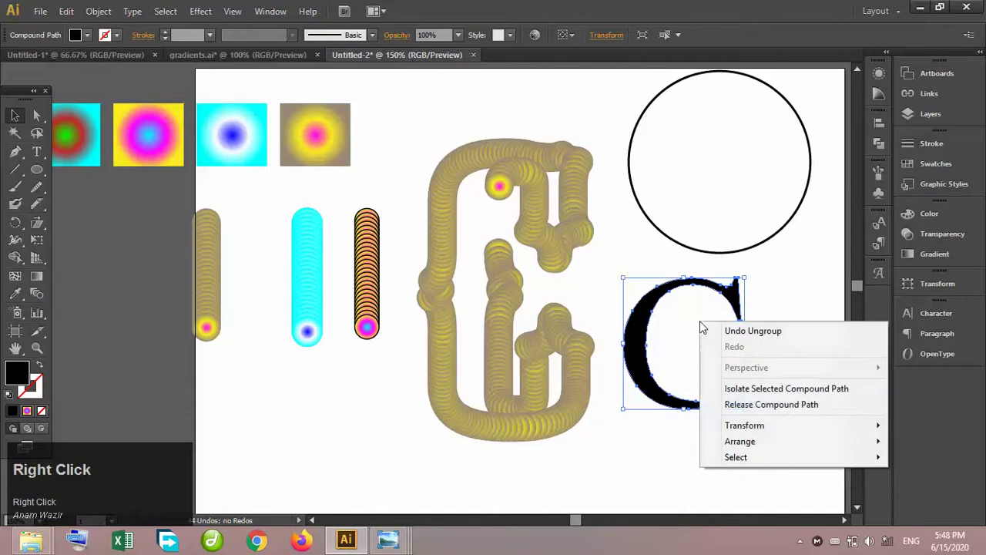
left_click(779, 403)
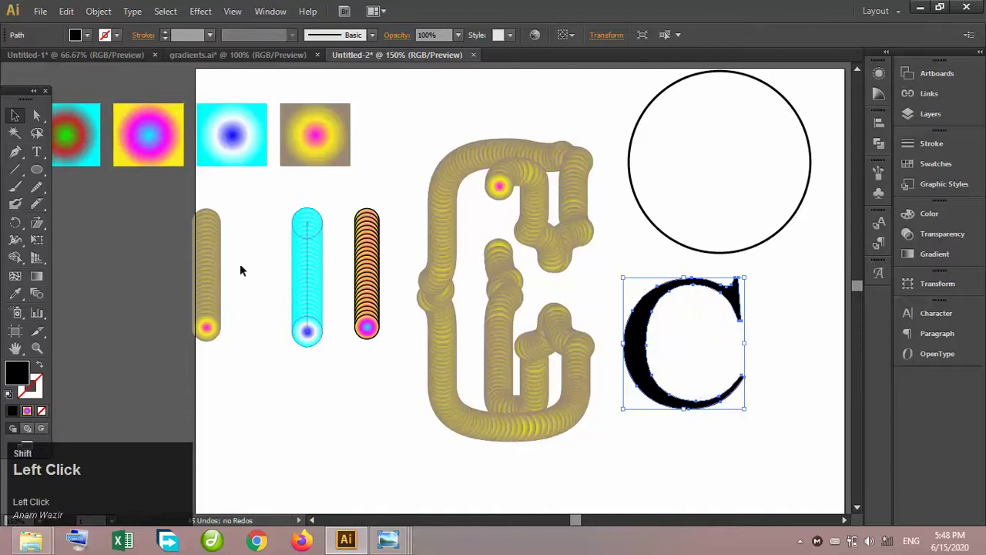
Duplicate the brown, cyan and black-outlined magenta blend columns, placing each copy to the left of its original
left_click(135, 269)
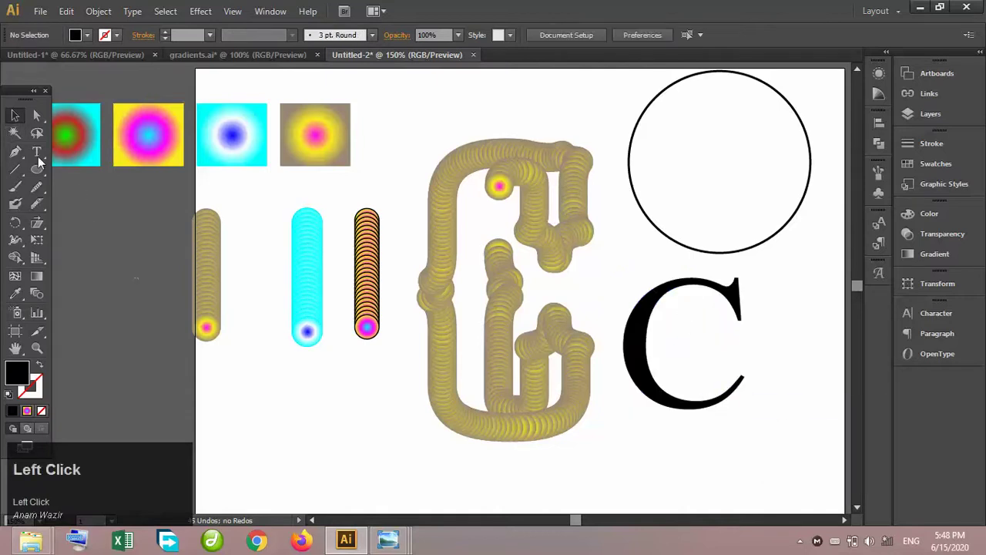
left_click(206, 290)
left_click_drag(210, 293, 142, 277)
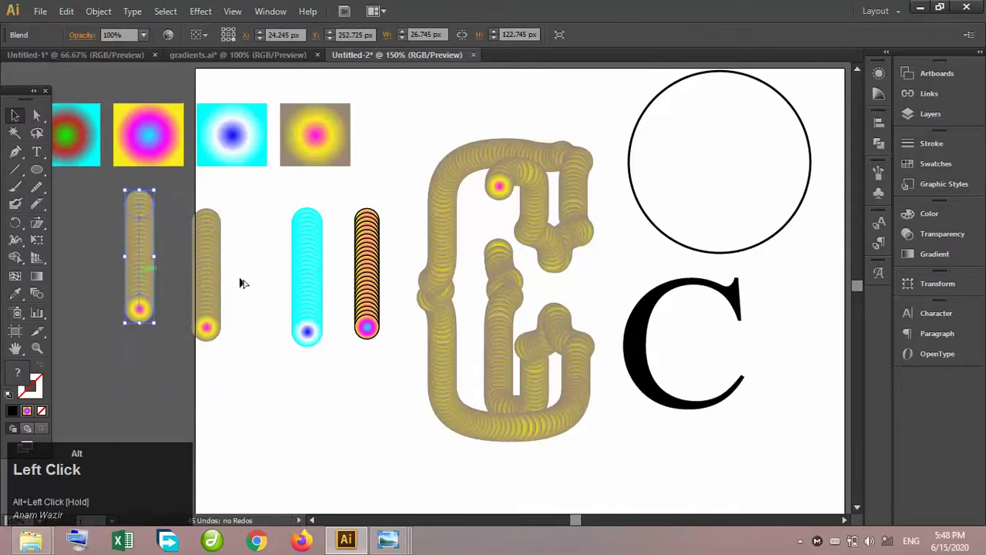
left_click(310, 283)
left_click_drag(298, 287, 244, 286)
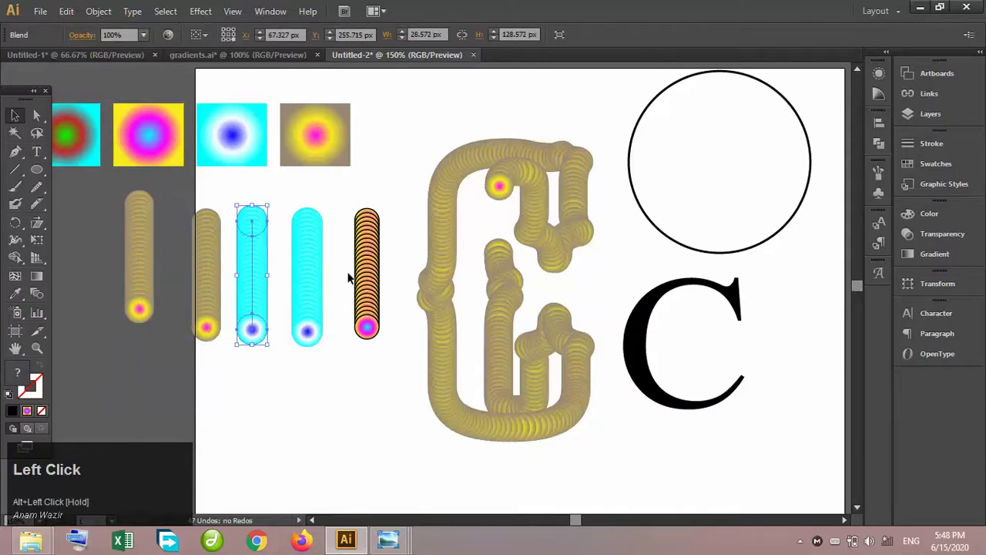
left_click(365, 277)
left_click_drag(365, 277, 93, 268)
left_click(332, 389)
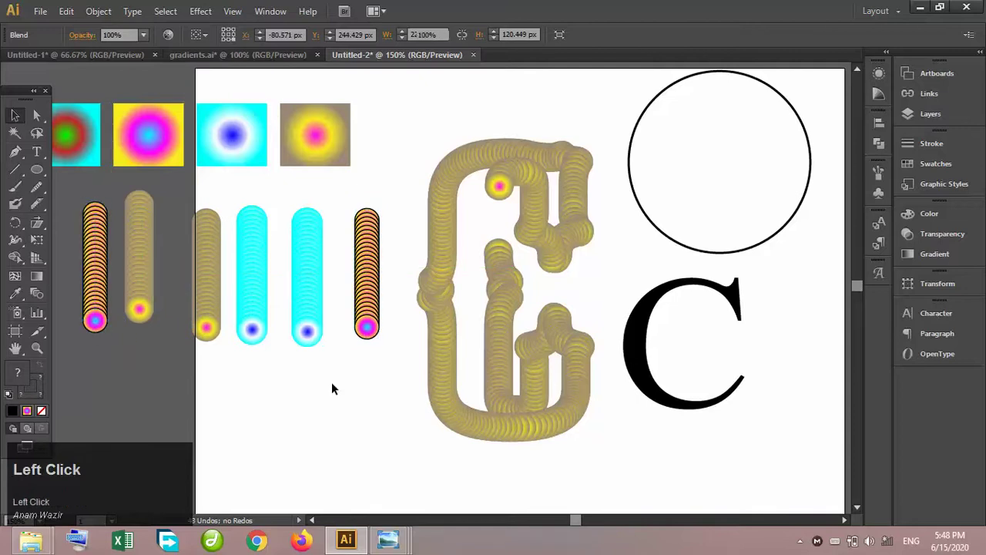
Replace the spine of the original cyan blend column with the Times New Roman C's path
right_click(649, 317)
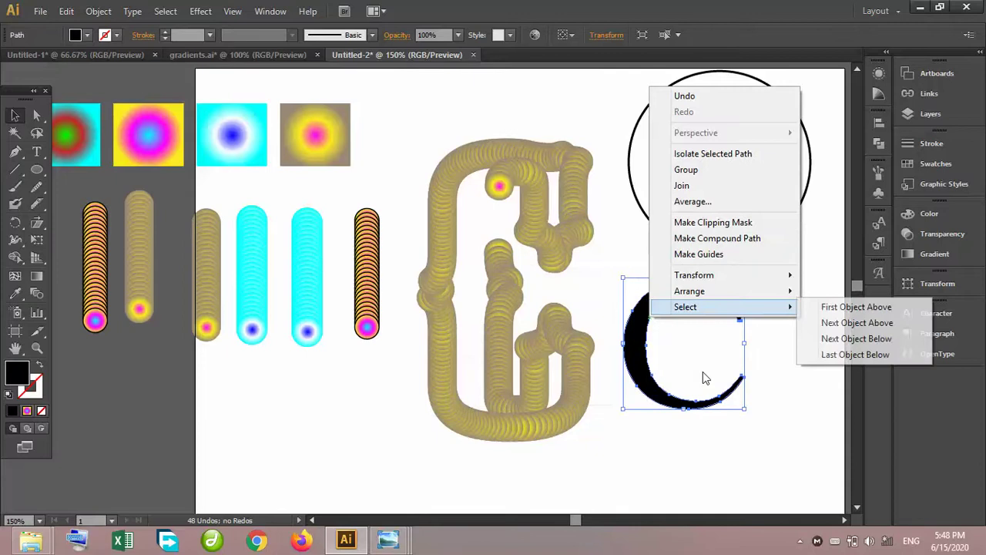
left_click(651, 390)
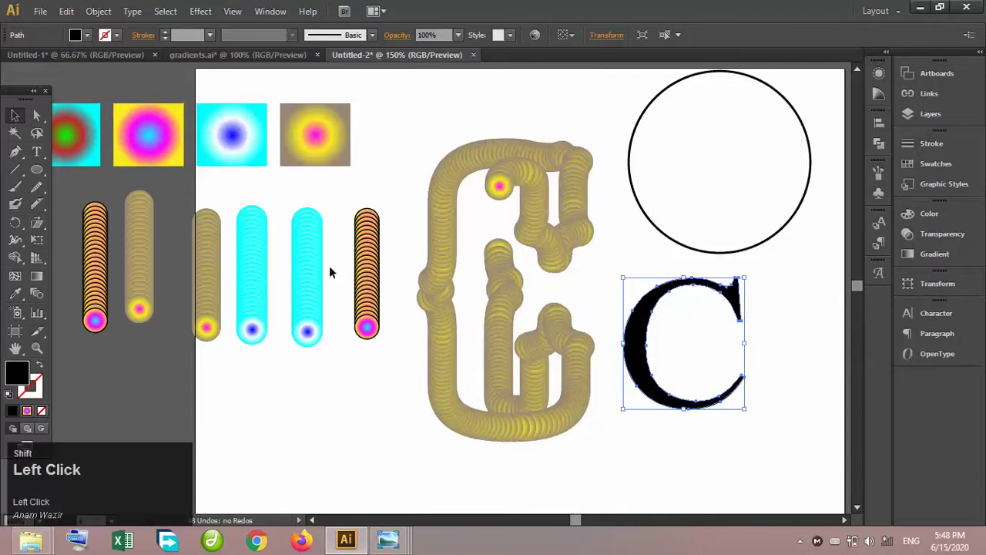
left_click(302, 261, "shift")
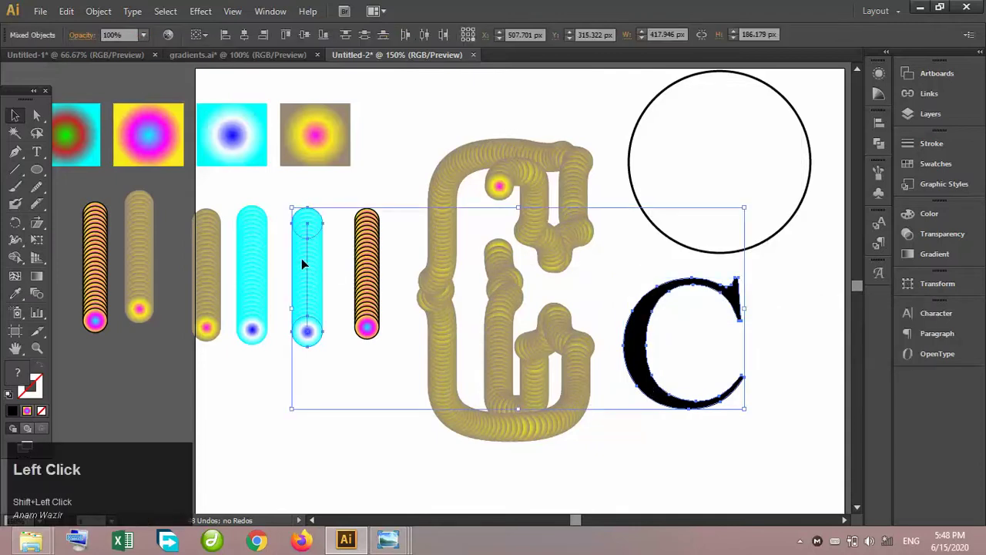
left_click(99, 11)
mouse_move(209, 347)
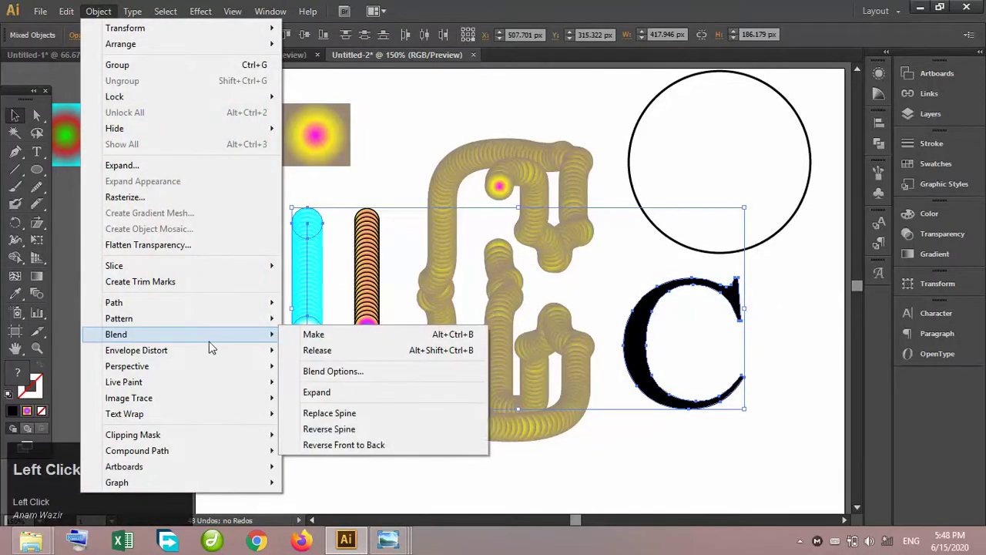
left_click(386, 414)
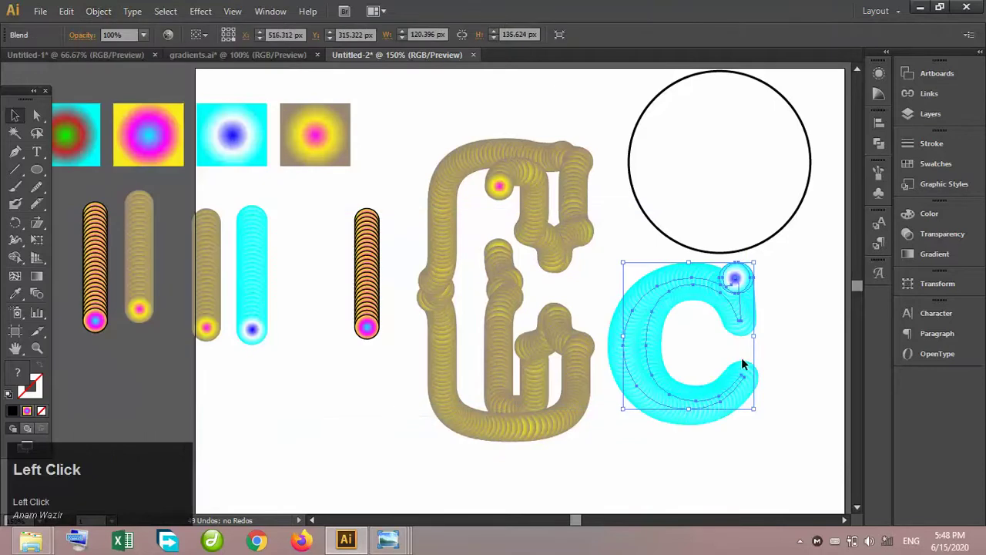
Start a Roughen effect on the cyan C blend with its preview turned on
left_click(771, 314)
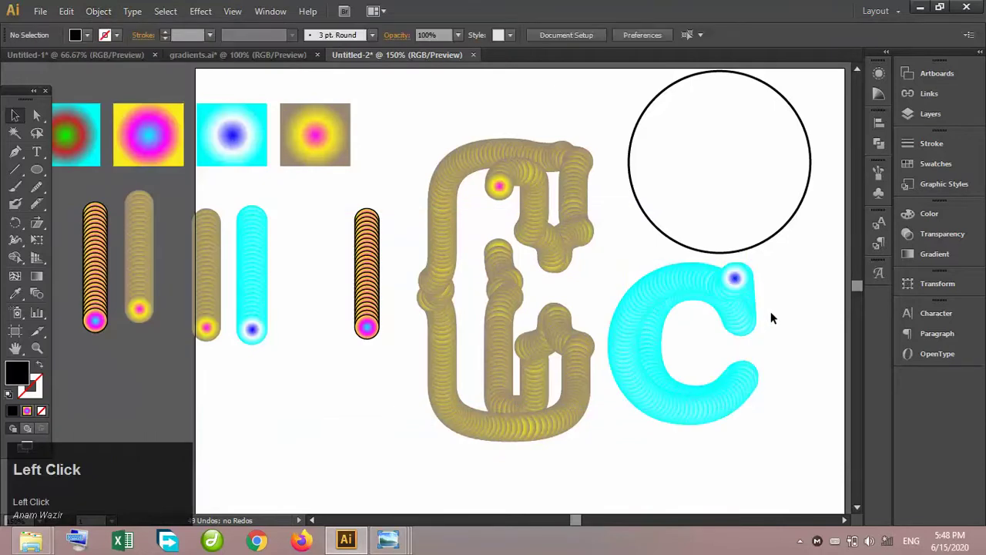
key("ctrl+plus")
left_click(733, 302)
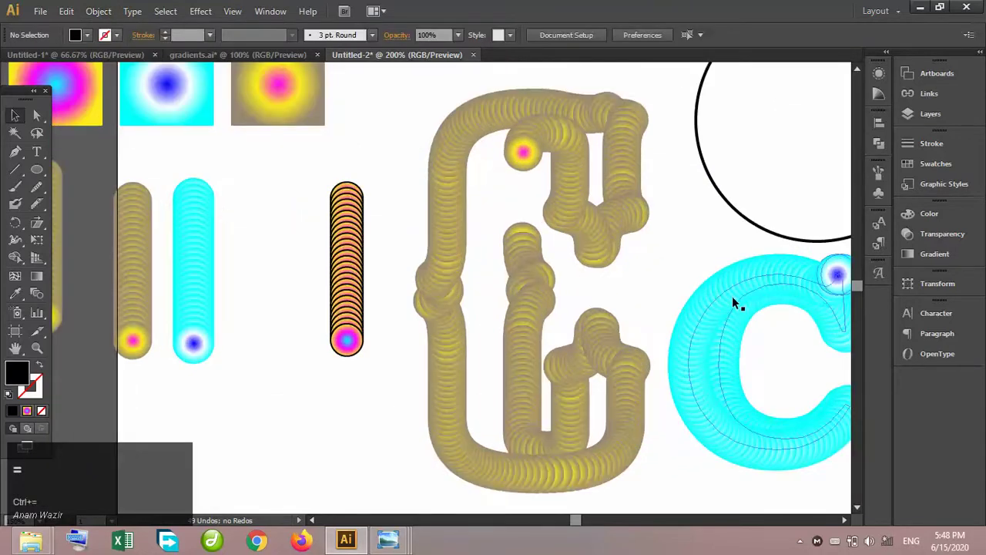
left_click(845, 521)
left_click(845, 521)
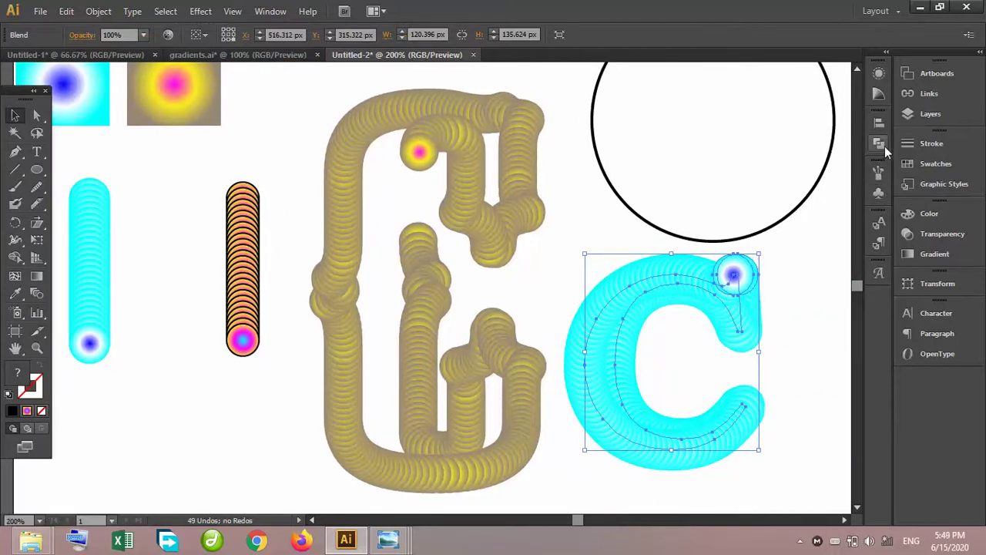
left_click(879, 75)
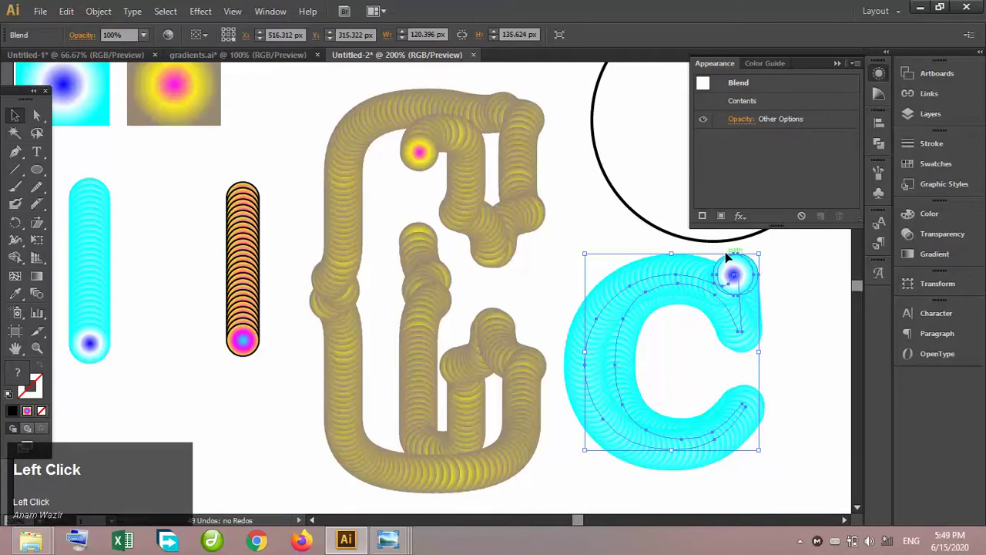
left_click(740, 216)
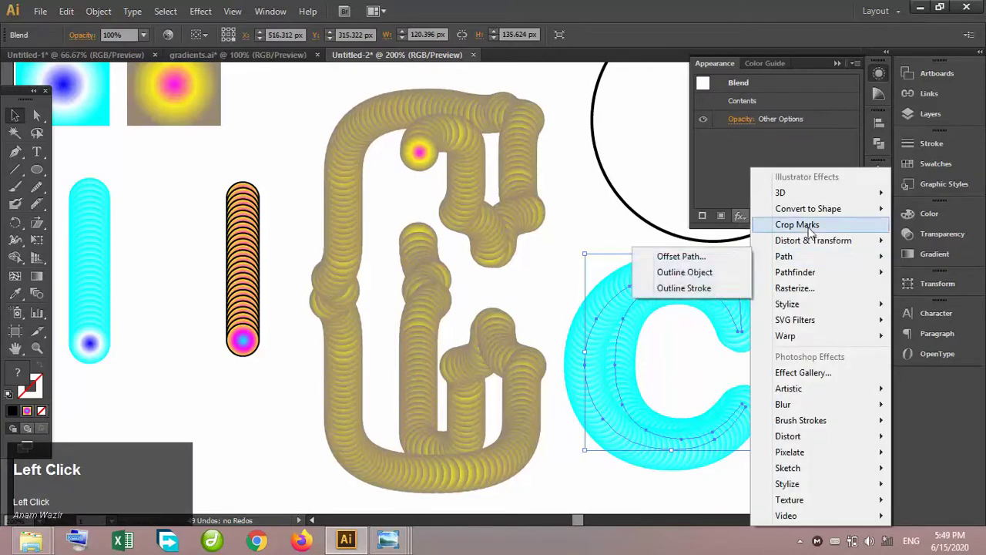
mouse_move(805, 242)
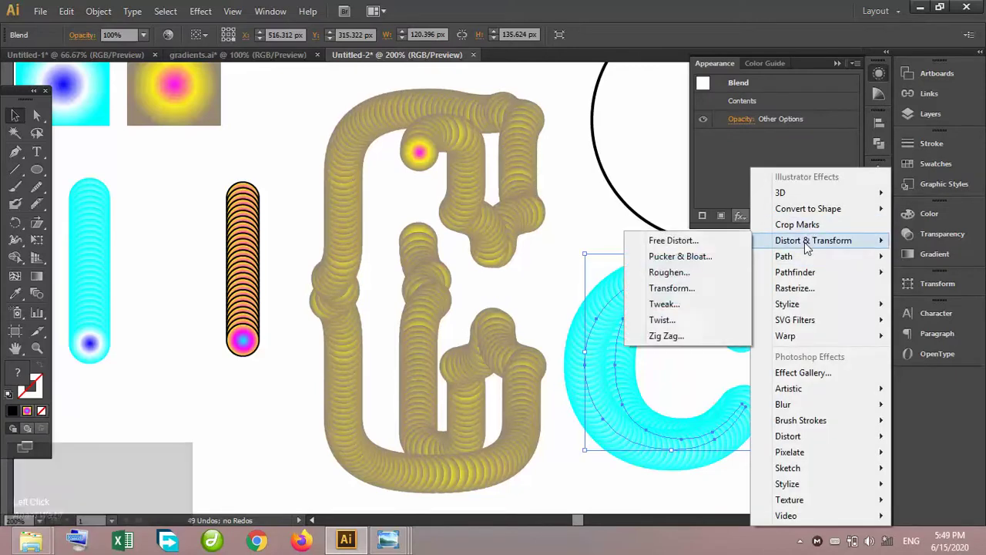
left_click(667, 272)
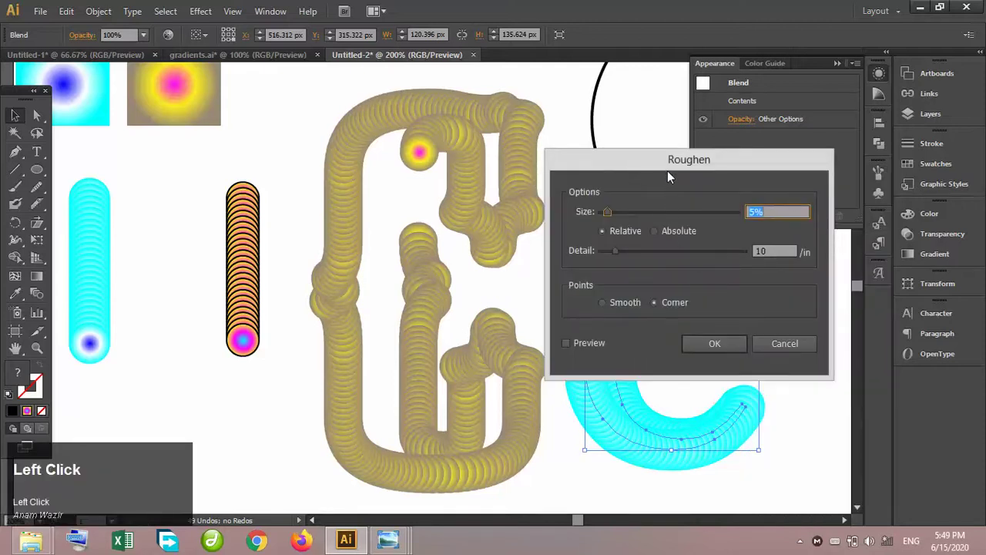
left_click_drag(667, 176, 320, 76)
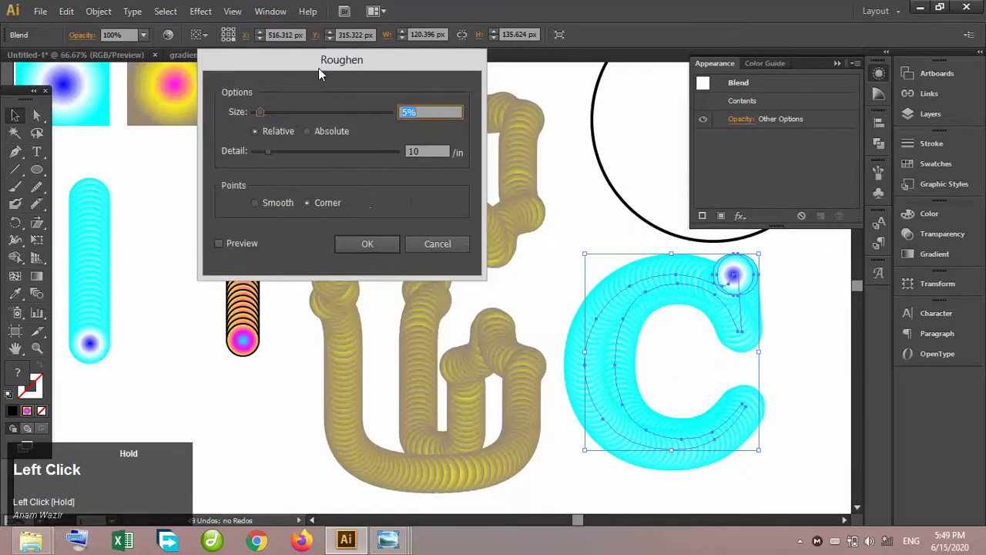
left_click(230, 243)
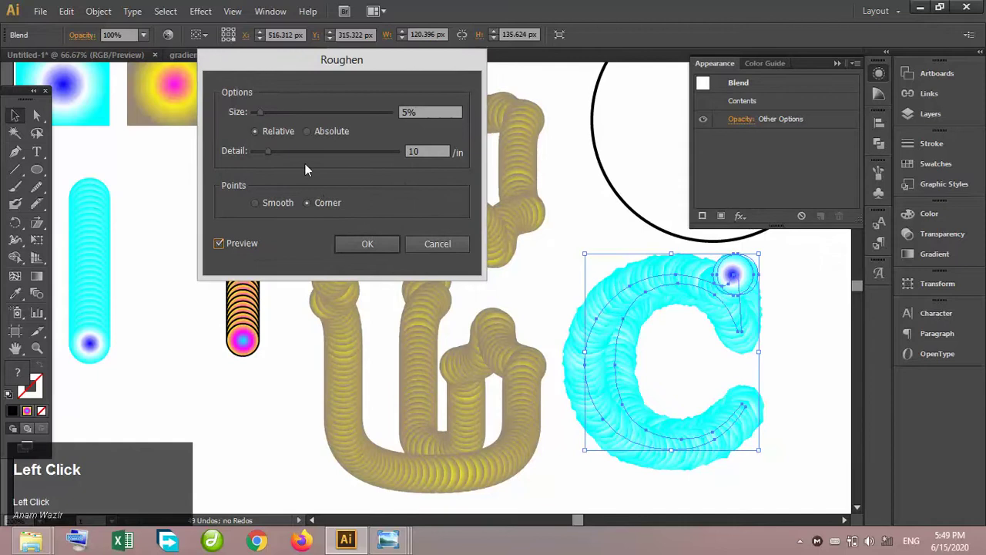
Apply Roughen to the cyan C blend with 24% relative size, detail of 97/in and smooth points
left_click_drag(269, 114, 286, 113)
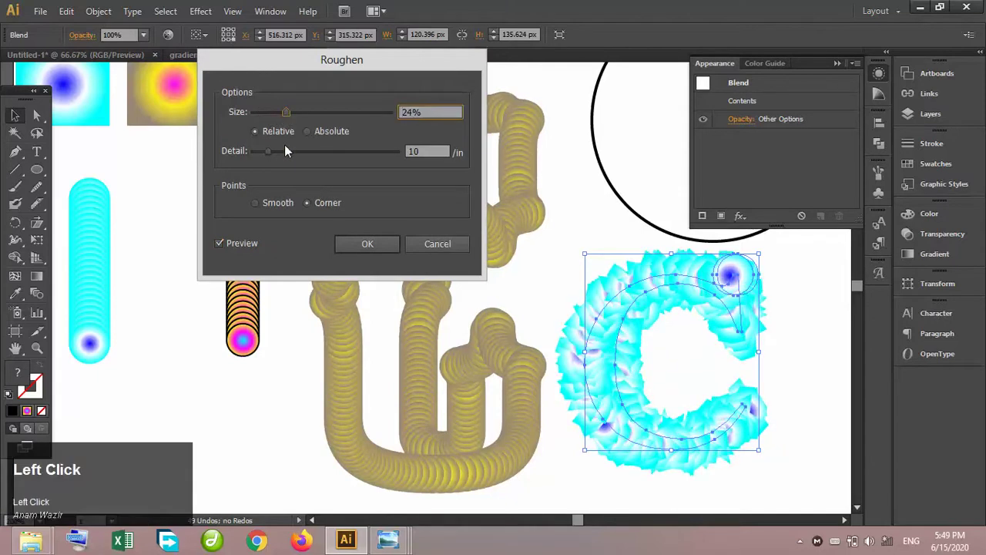
left_click(326, 134)
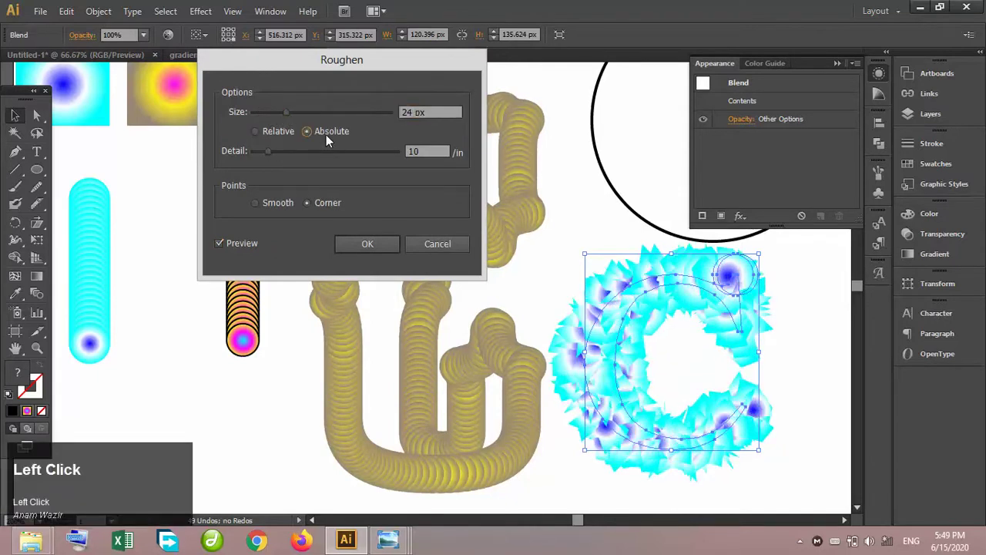
left_click(256, 132)
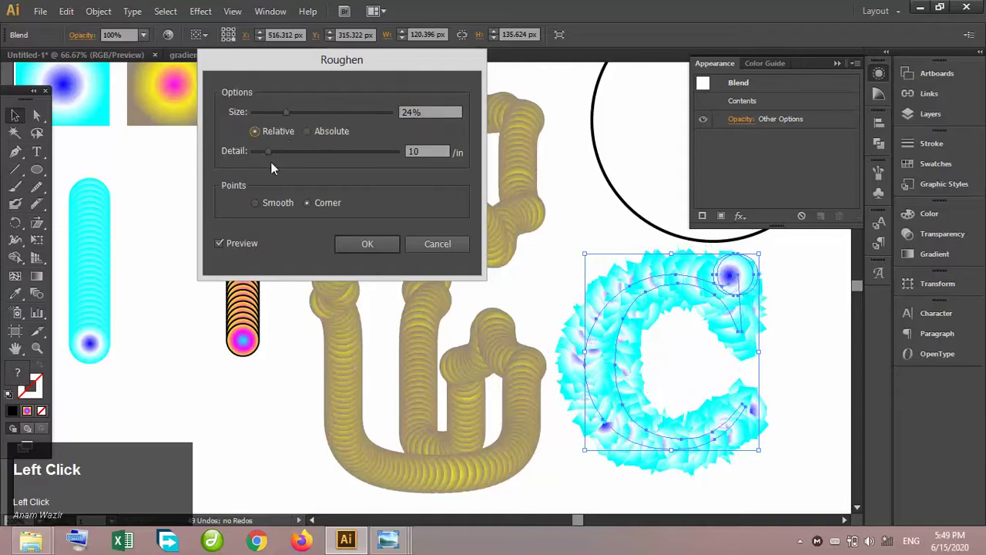
left_click_drag(279, 153, 295, 154)
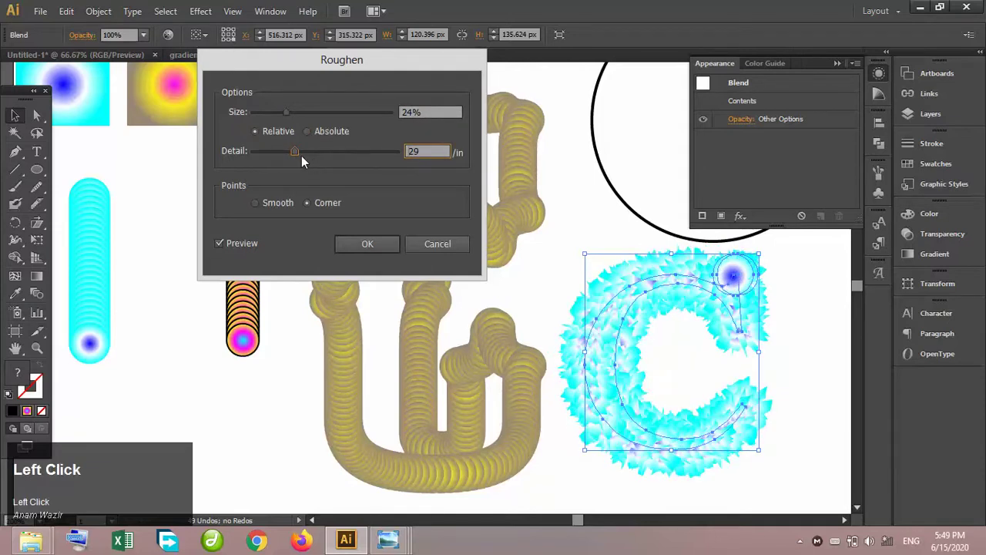
left_click_drag(296, 151, 393, 158)
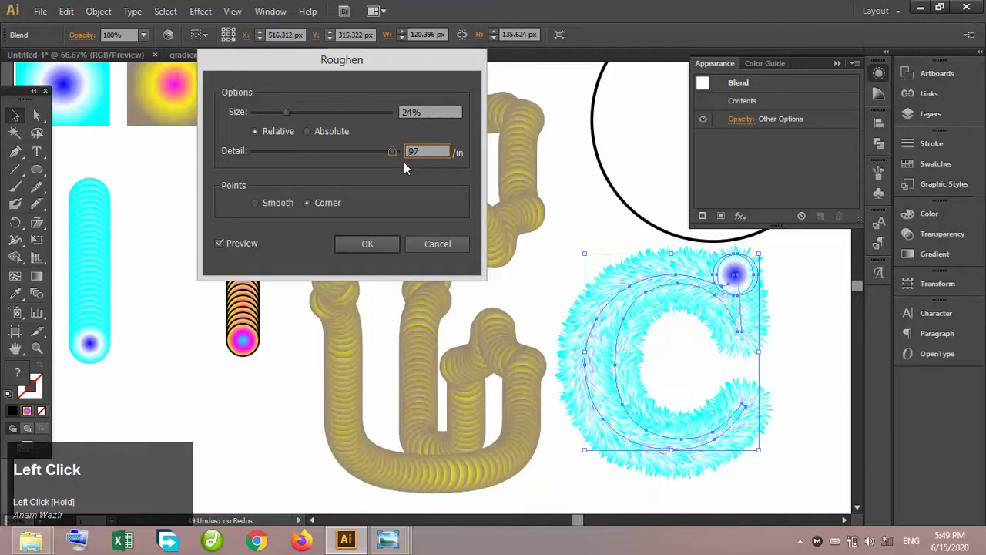
left_click(270, 201)
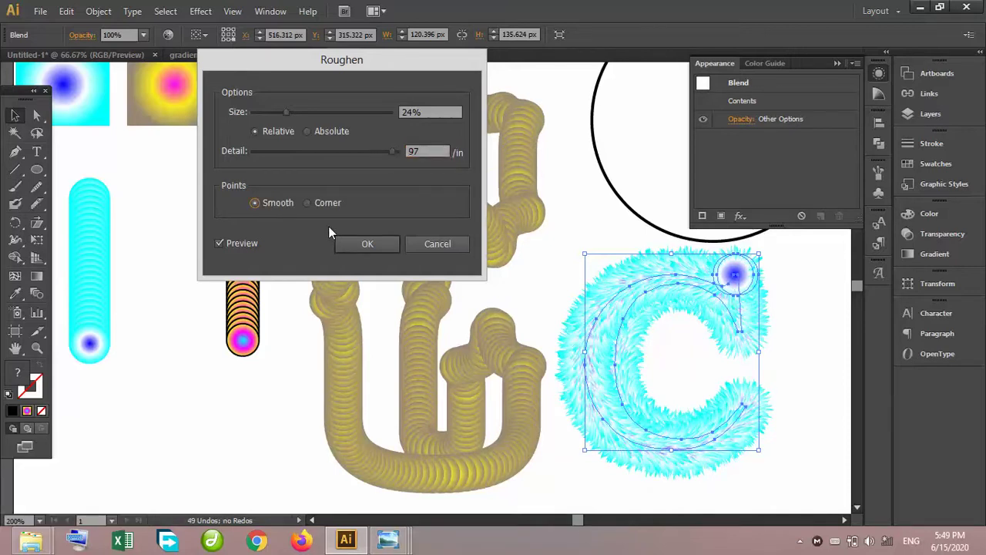
left_click(376, 247)
Inspect the roughened cyan C up close and delete it
left_click(649, 319)
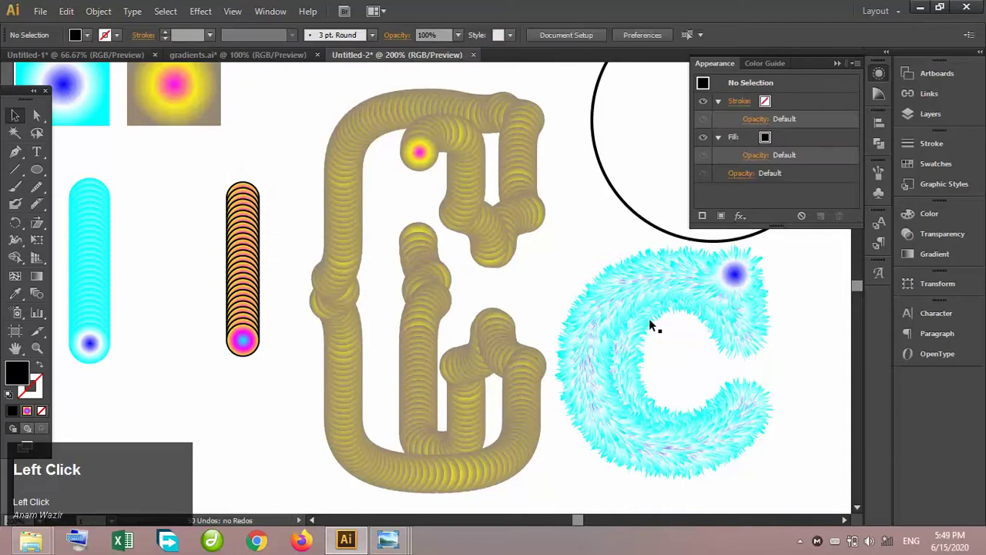
left_click(630, 314)
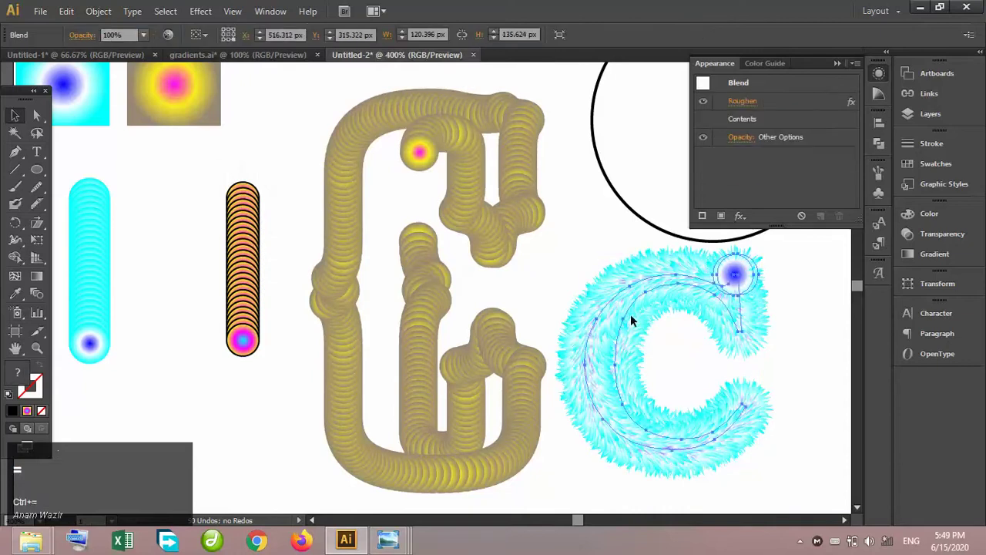
key("ctrl+equal")
left_click(15, 348)
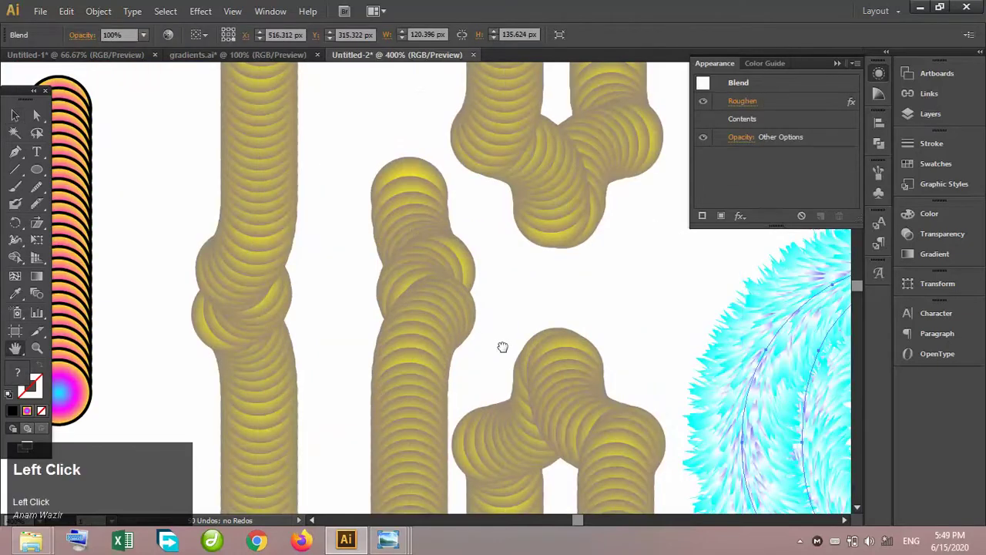
left_click_drag(502, 346, 74, 216)
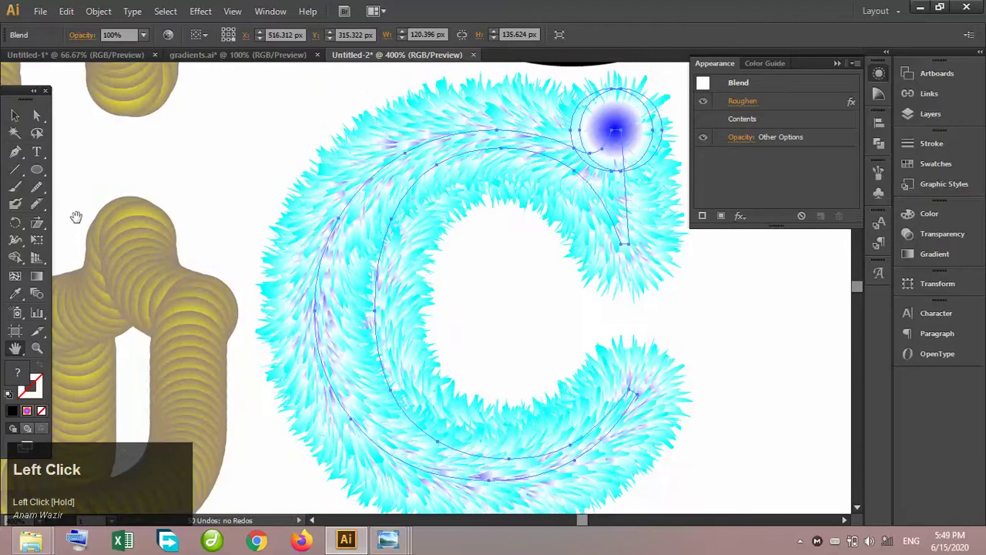
left_click(13, 115)
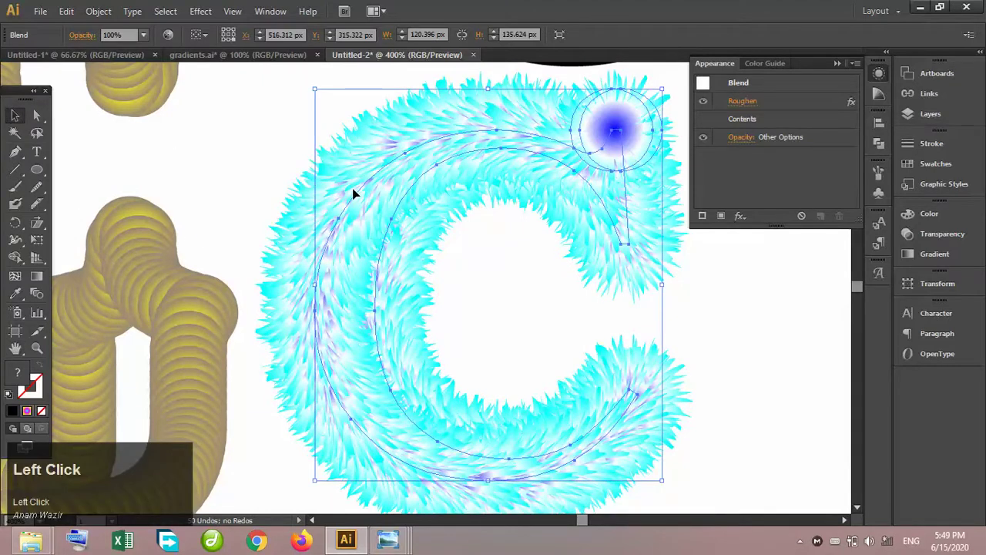
key("Delete")
Move the brown C blend to the right and slightly down
left_click(246, 265)
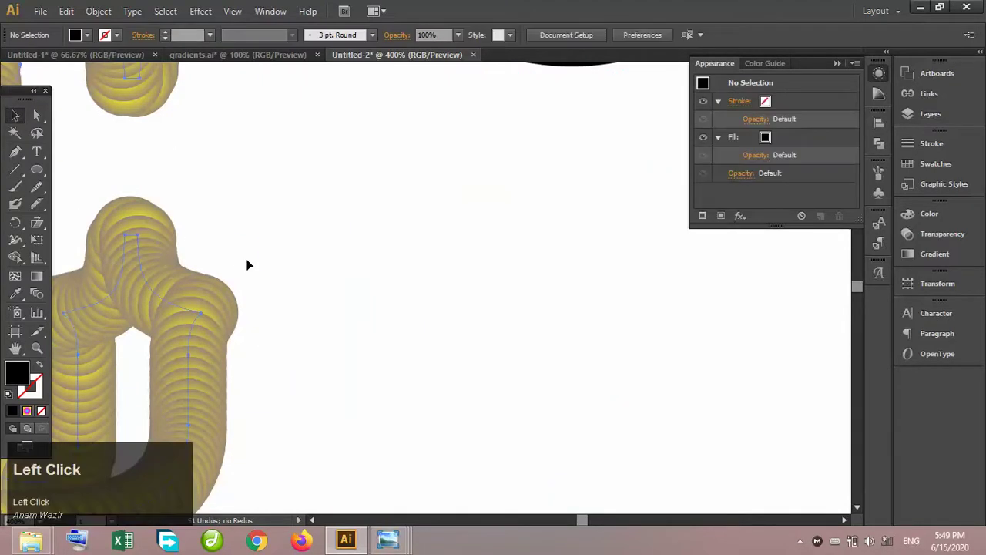
left_click_drag(247, 265, 288, 269)
key("ctrl+minus")
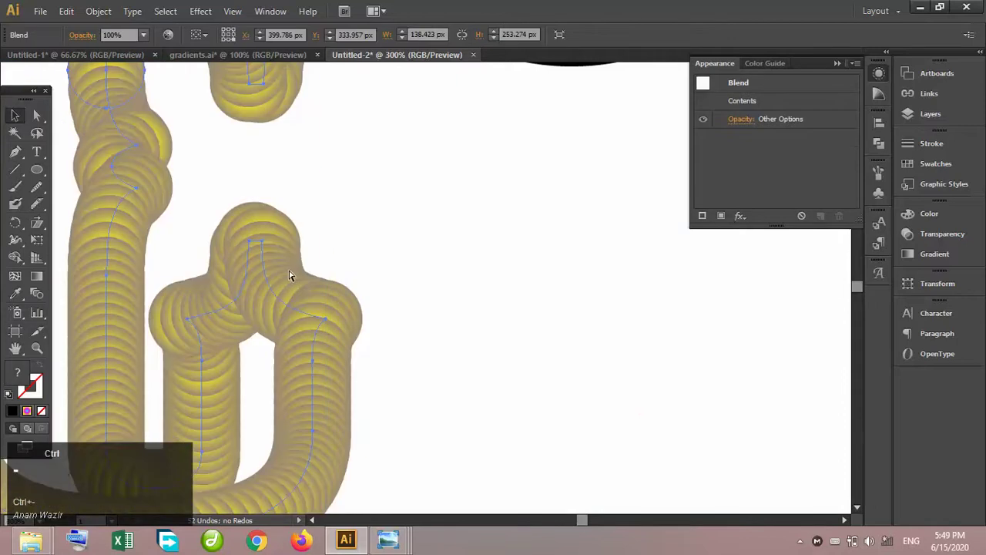
key("ctrl+minus")
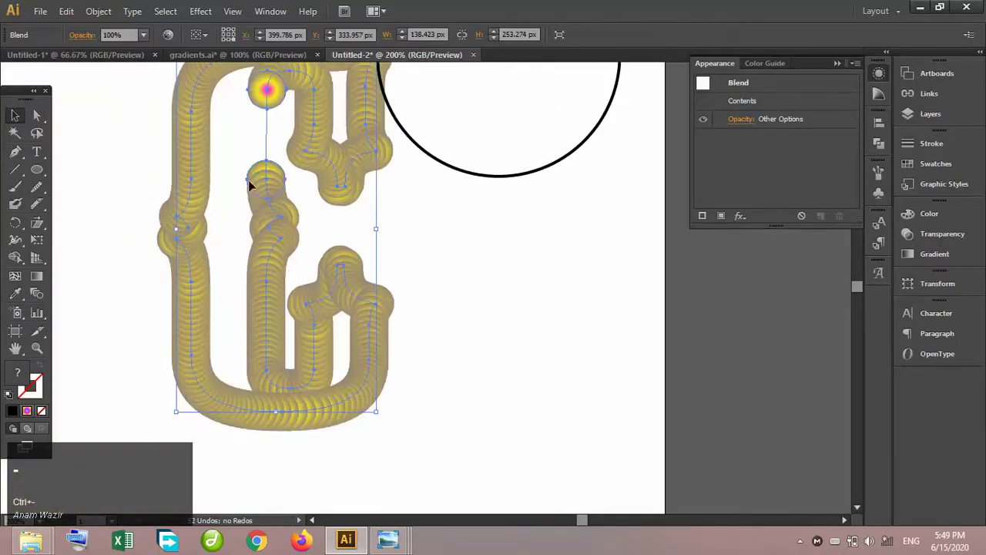
left_click_drag(303, 141, 306, 177)
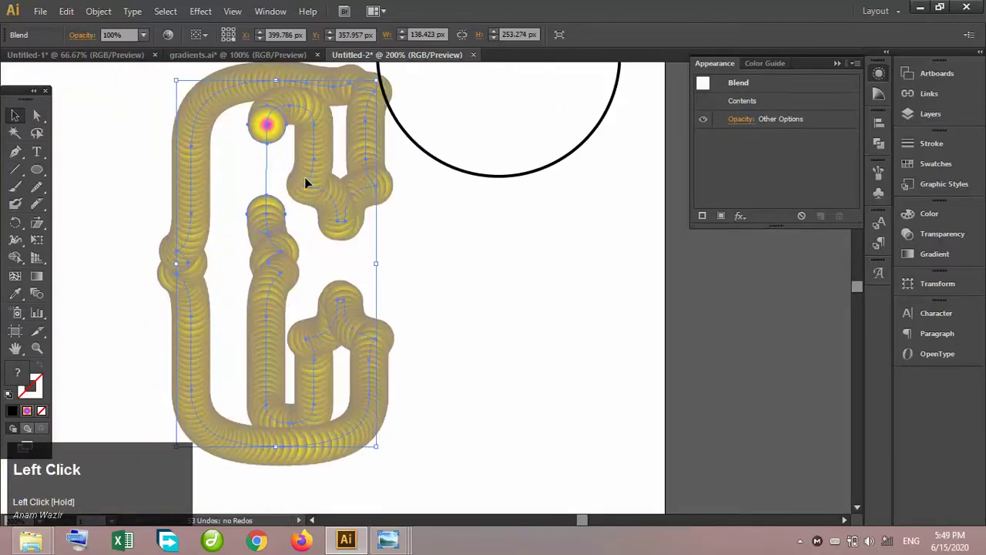
Apply Roughen to the brown C blend with 20% relative size, detail of 27/in and corner points
left_click(740, 217)
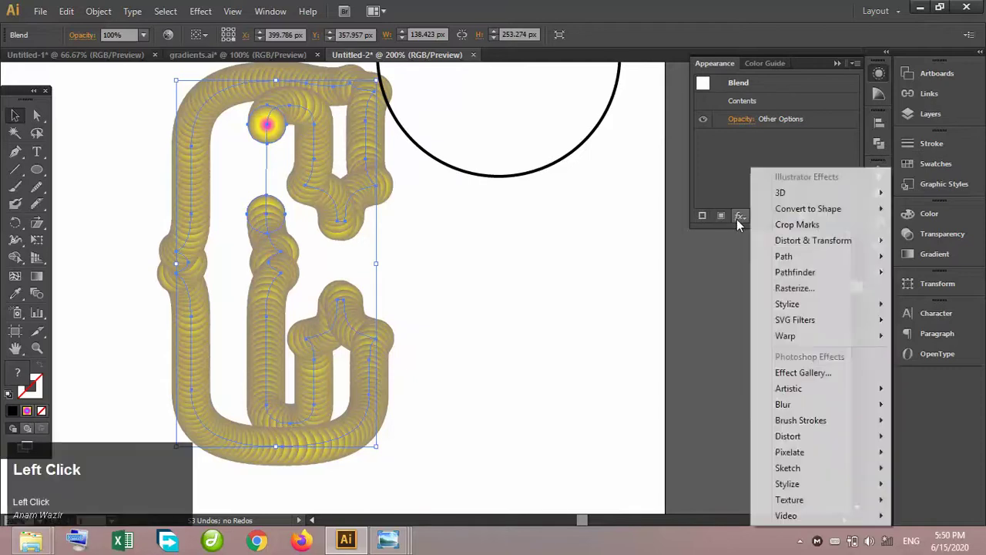
mouse_move(817, 240)
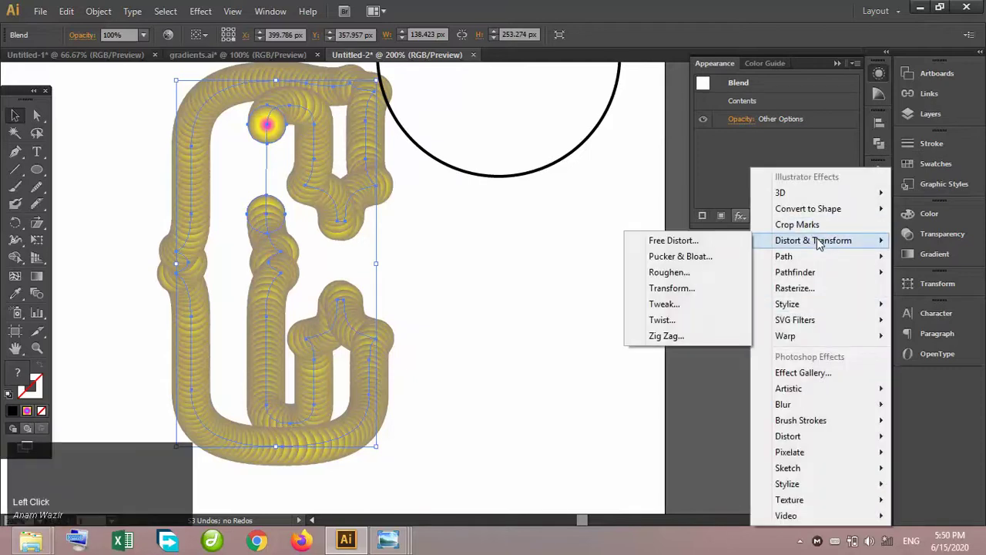
left_click(720, 273)
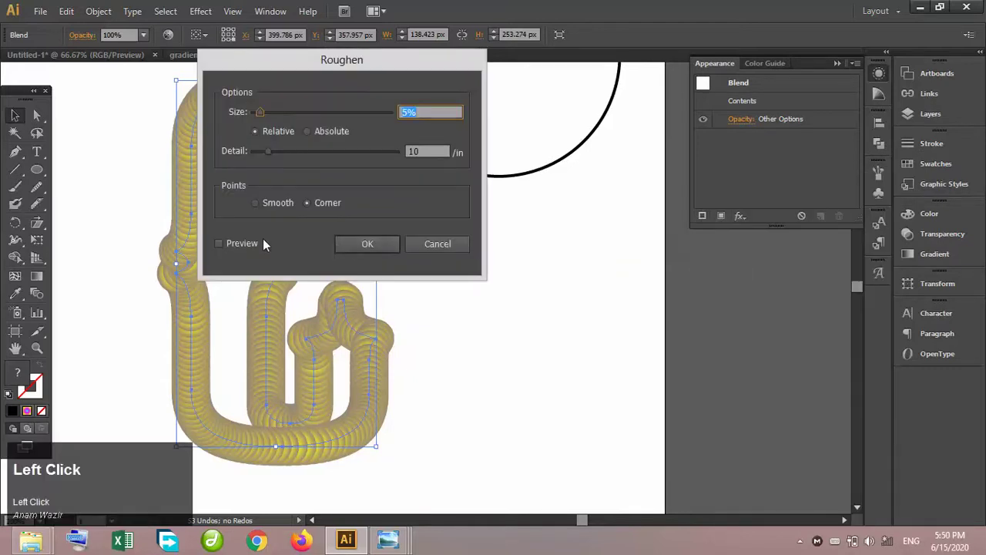
left_click(247, 244)
left_click(281, 111)
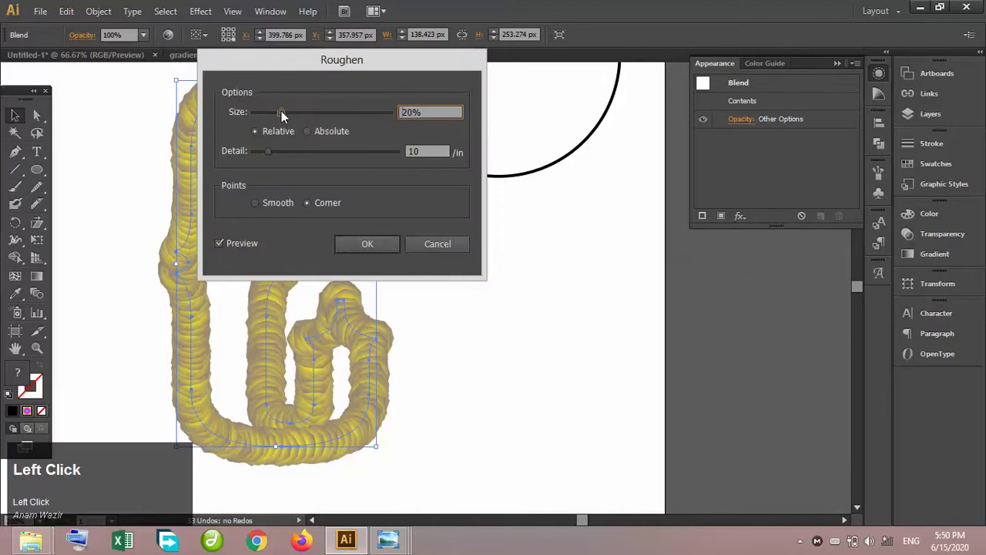
left_click(293, 152)
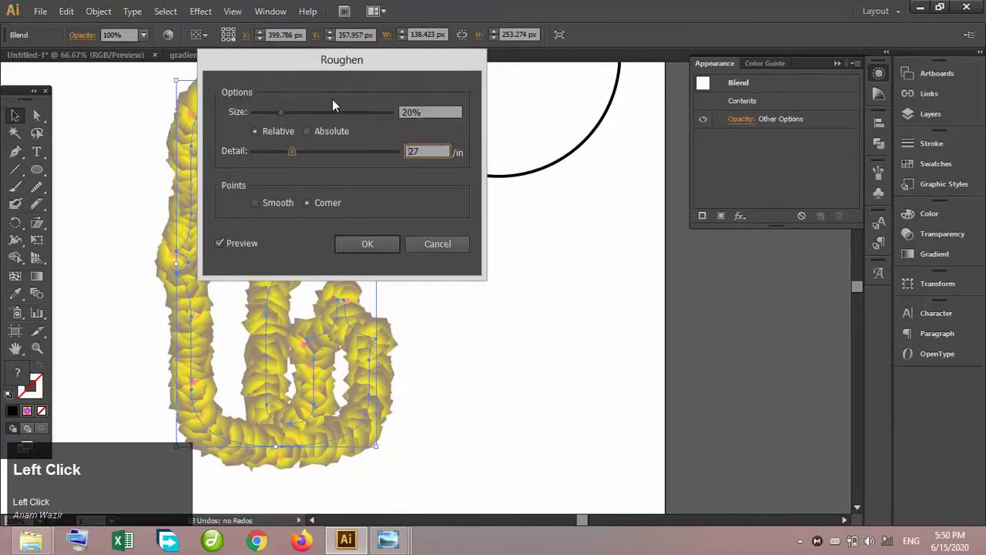
left_click_drag(347, 67, 605, 179)
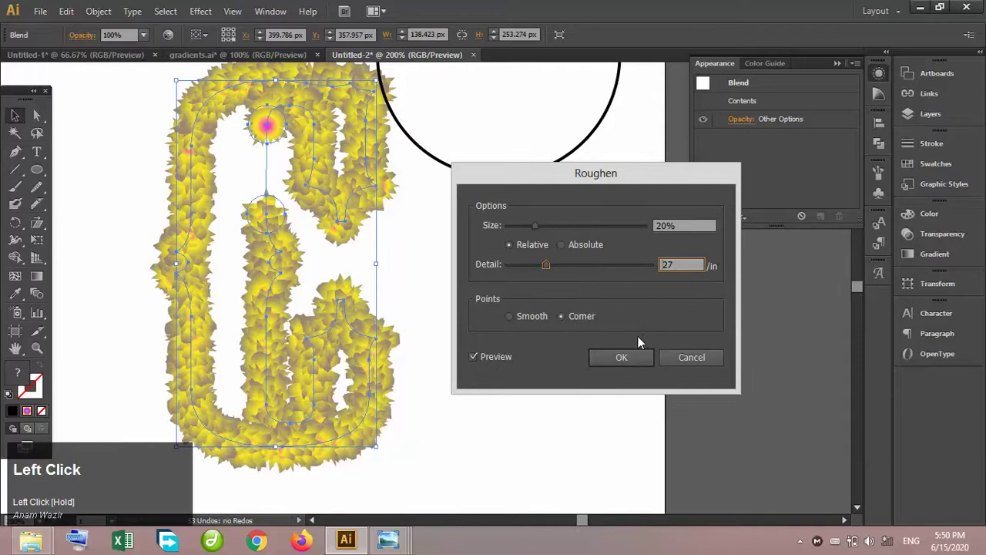
left_click(637, 356)
Delete the roughened brown C blend
left_click(587, 331)
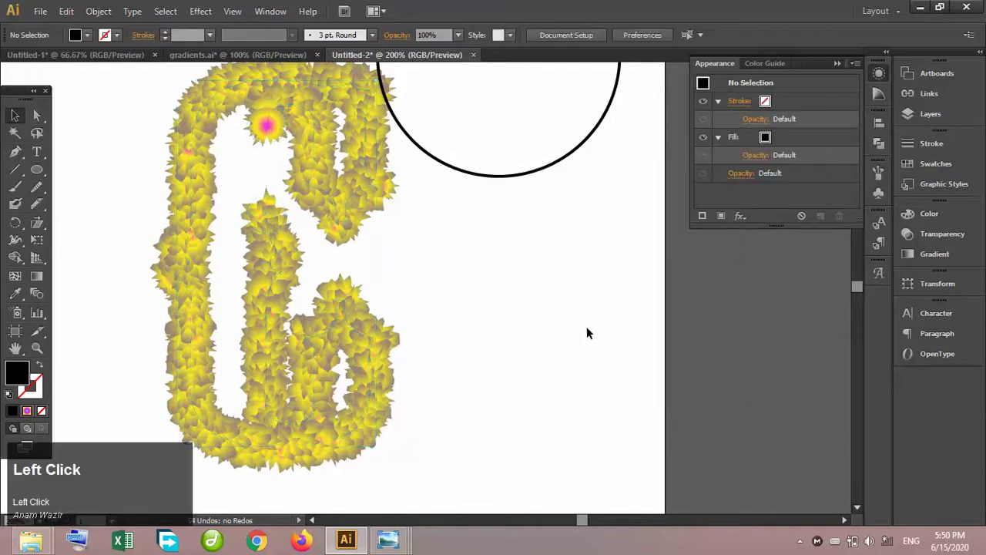
left_click(268, 316)
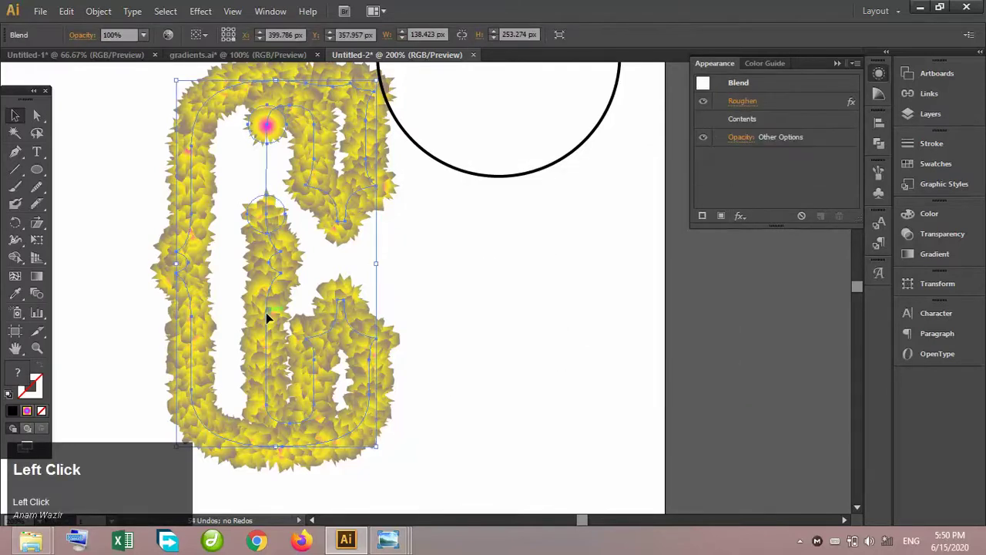
key("Delete")
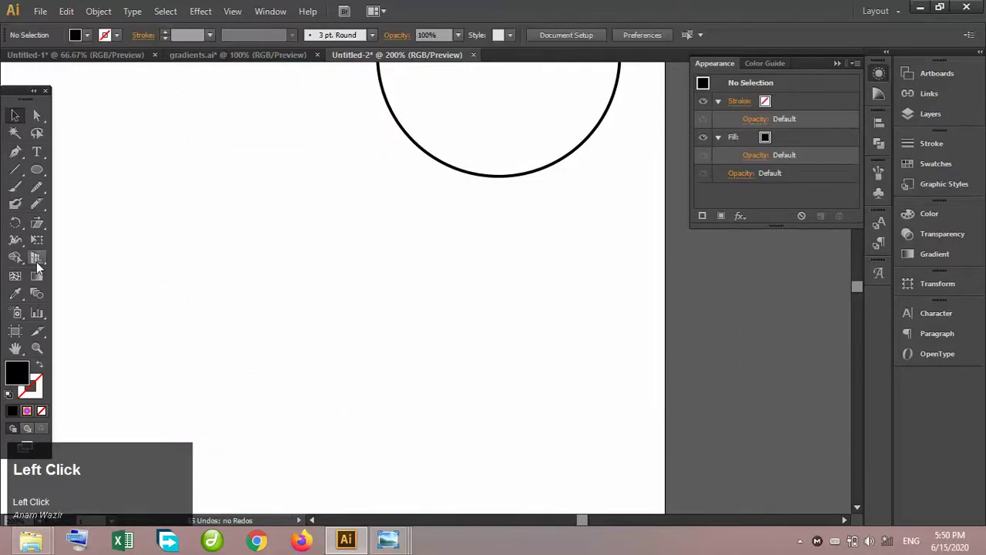
Add the letter "A" as Times New Roman text in the empty area below the circle
left_click(36, 152)
left_click(285, 238)
key("Caps_Lock")
type("A")
key("Caps_Lock")
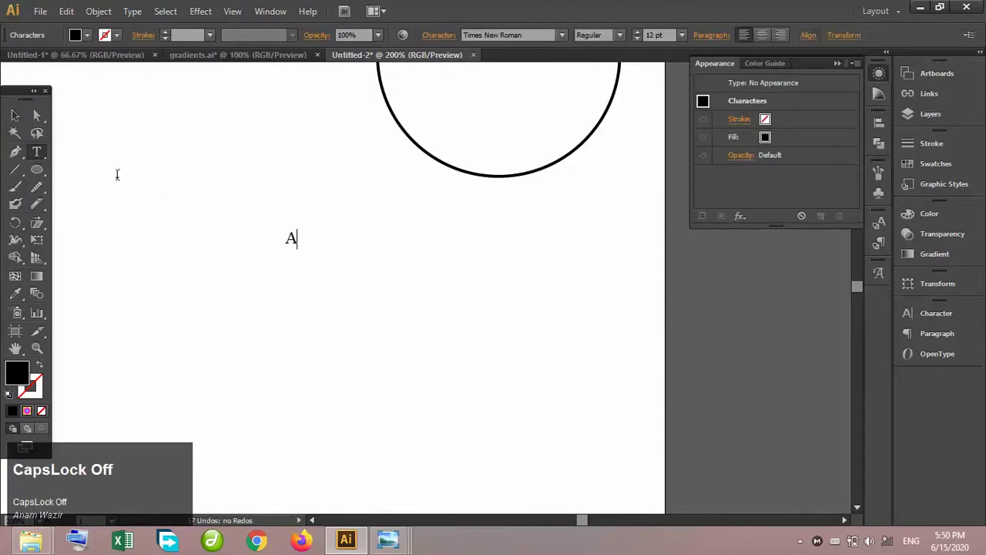
left_click(14, 115)
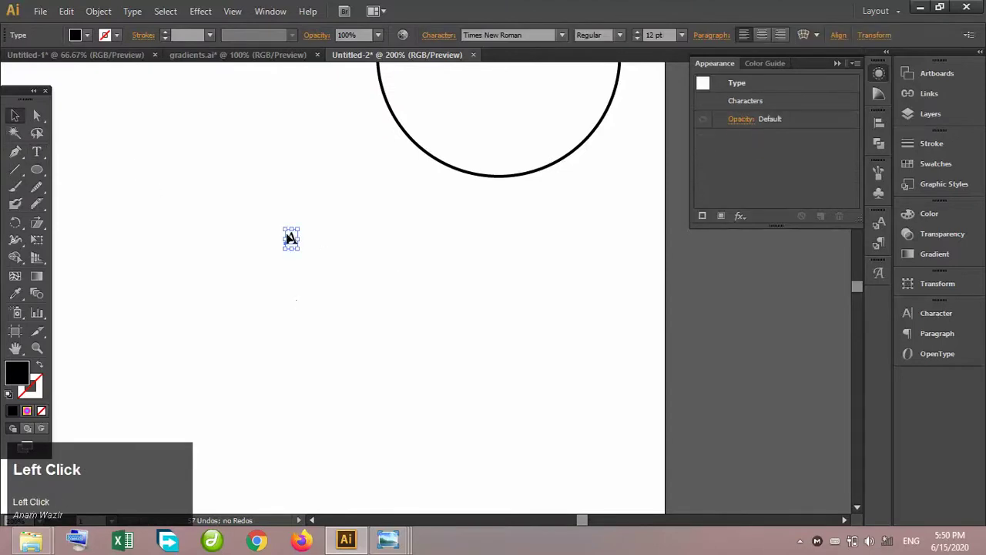
Enlarge the letter A to 216.8 pt, stretch it taller and narrower, and place it below and left of the circle
left_click_drag(317, 294, 497, 429)
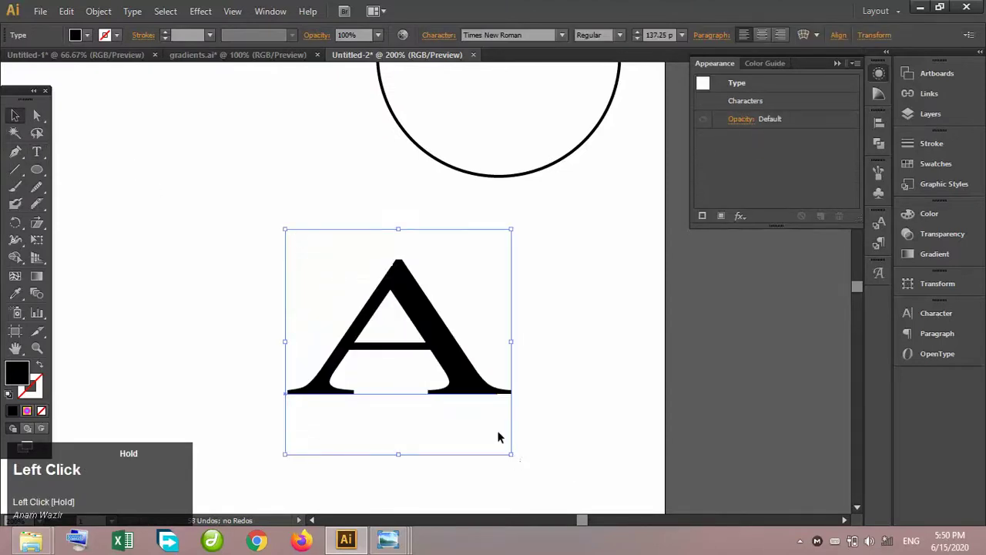
left_click_drag(427, 318, 303, 198)
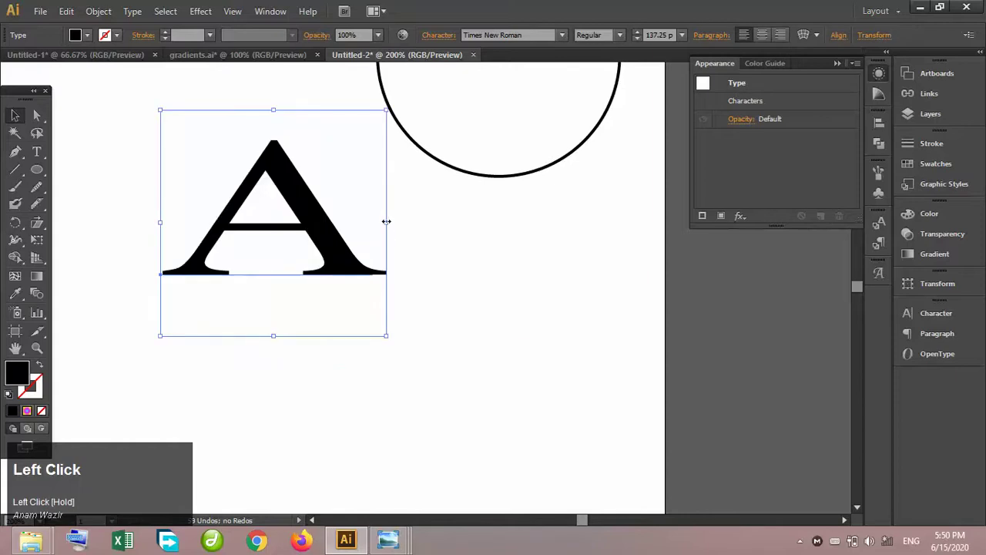
left_click(385, 220)
left_click(385, 221)
left_click_drag(385, 222, 342, 223)
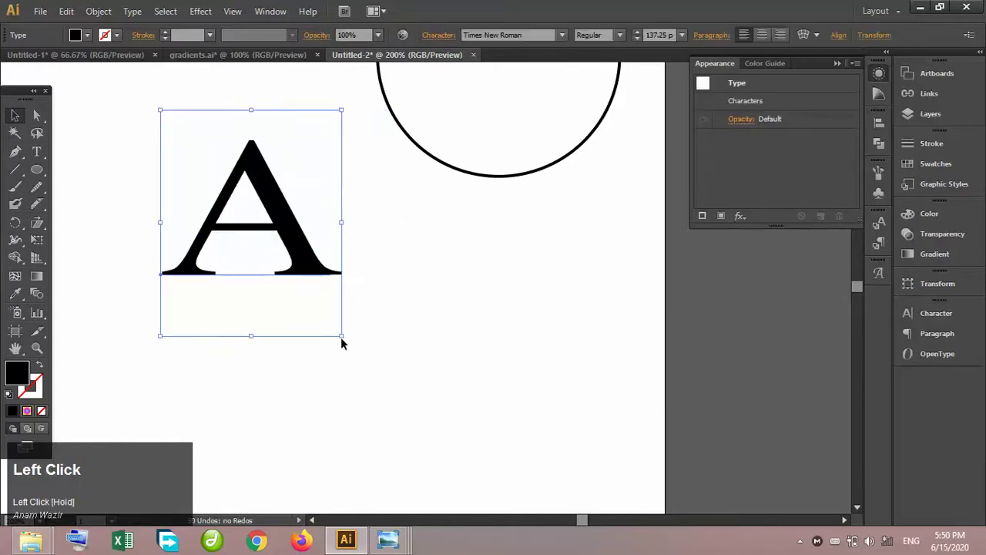
left_click_drag(342, 336, 369, 466)
Convert the letter A to outlines and ungroup the result
right_click(299, 285)
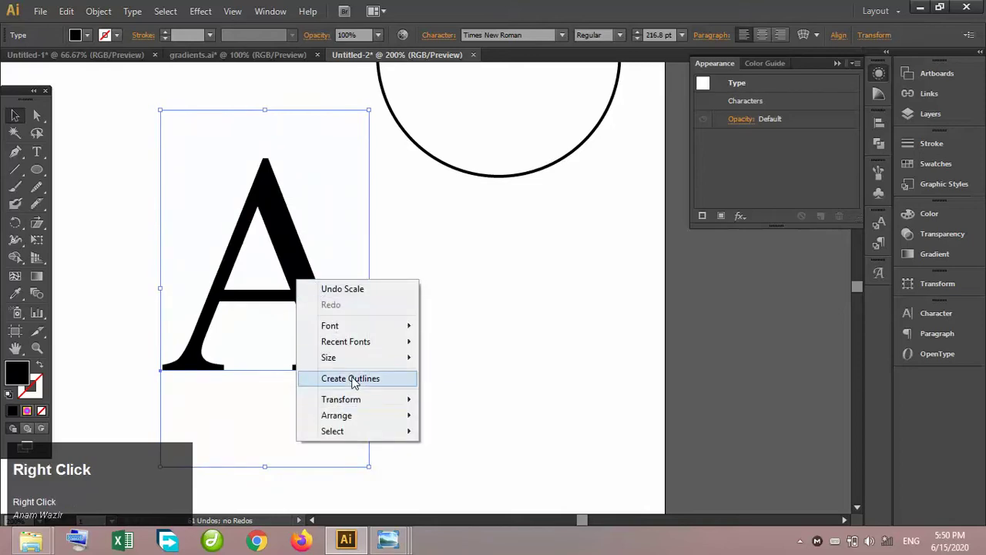
left_click(351, 378)
right_click(300, 268)
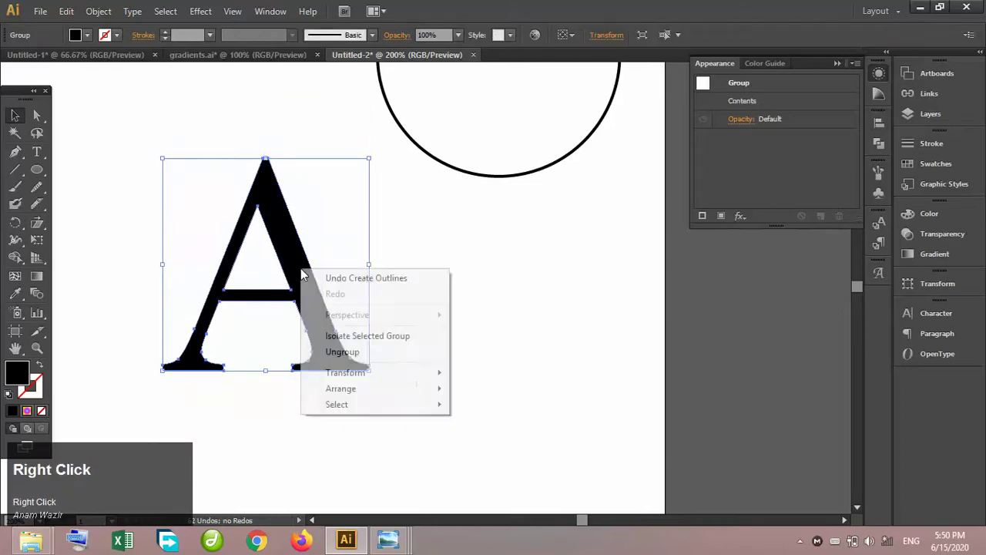
left_click(343, 353)
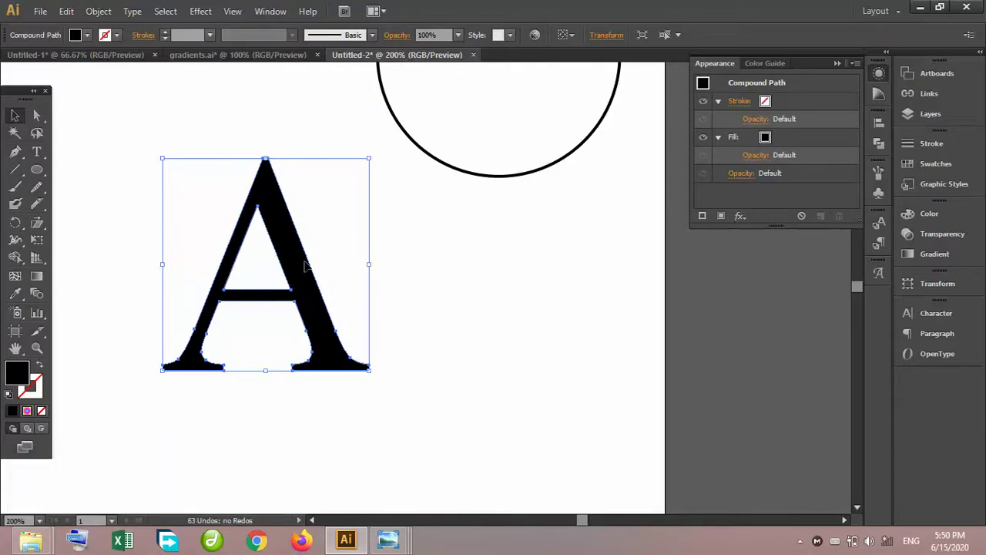
Delete the anchor points of the triangular hole inside the A so the counter is filled
key("a")
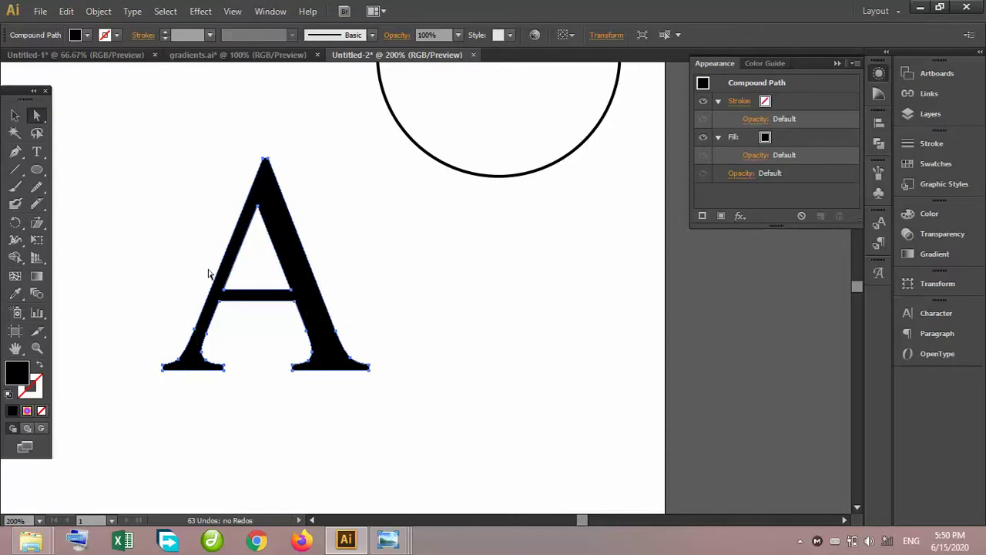
left_click(292, 291)
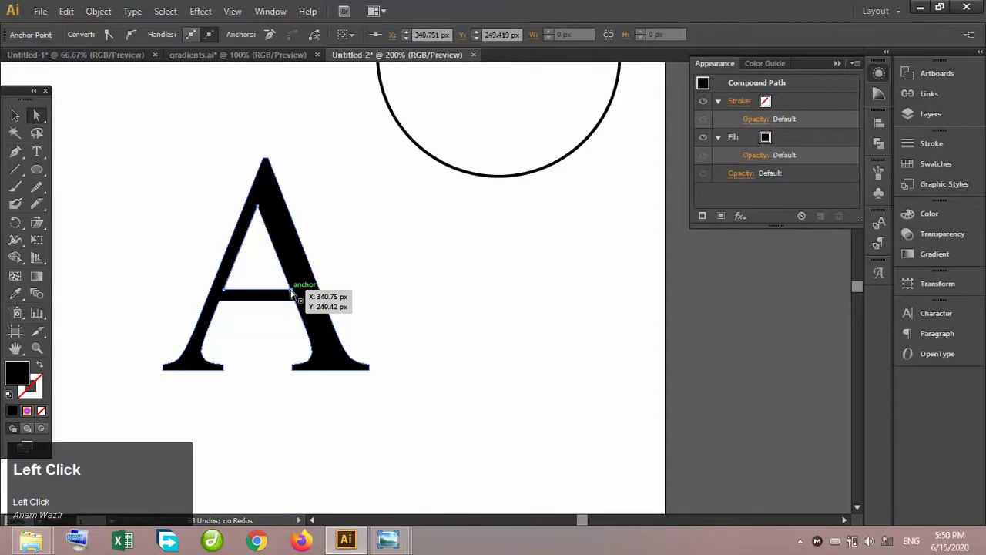
key("Delete")
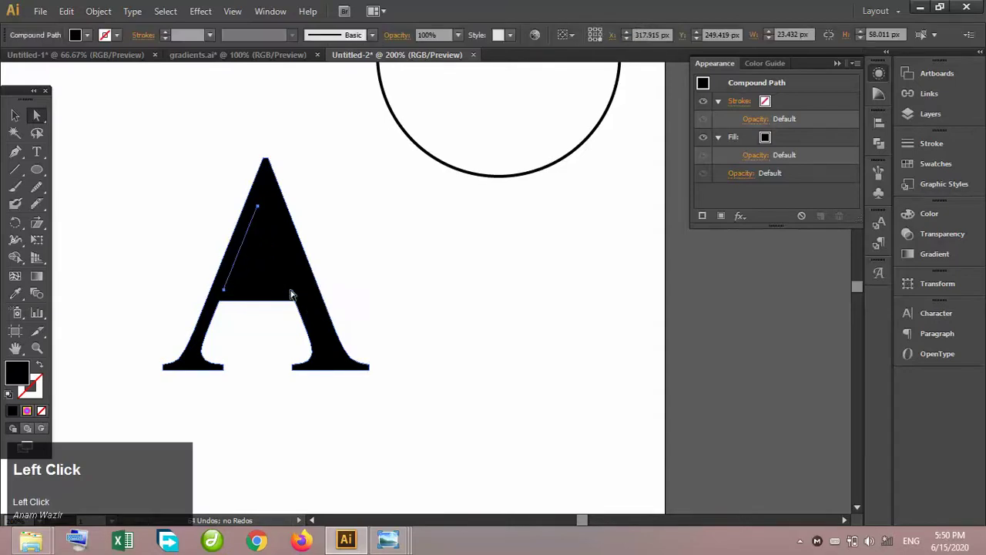
left_click(260, 206)
key("Delete")
left_click(225, 291)
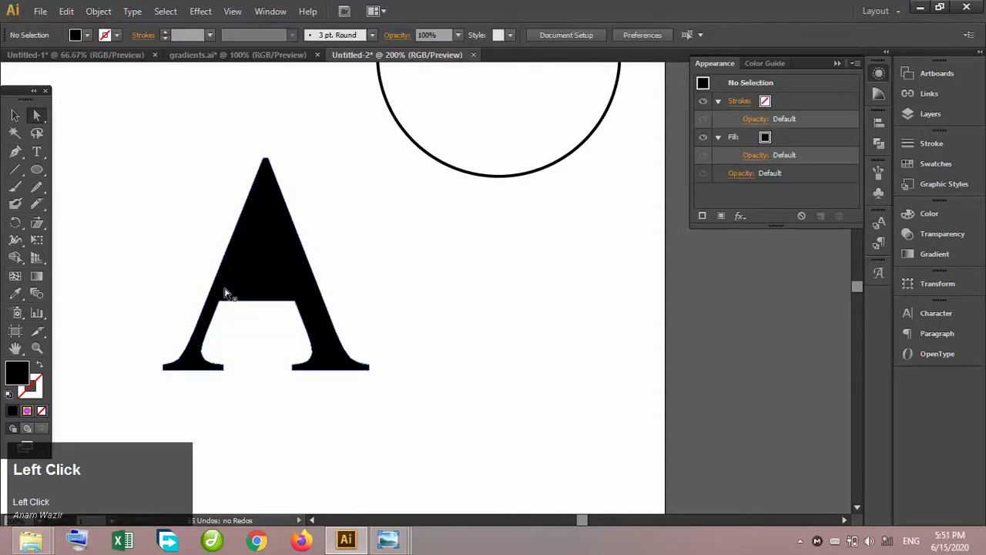
Raise both inner corner anchors under the A's crossbar together to about Y 241.25 px
left_click(295, 305)
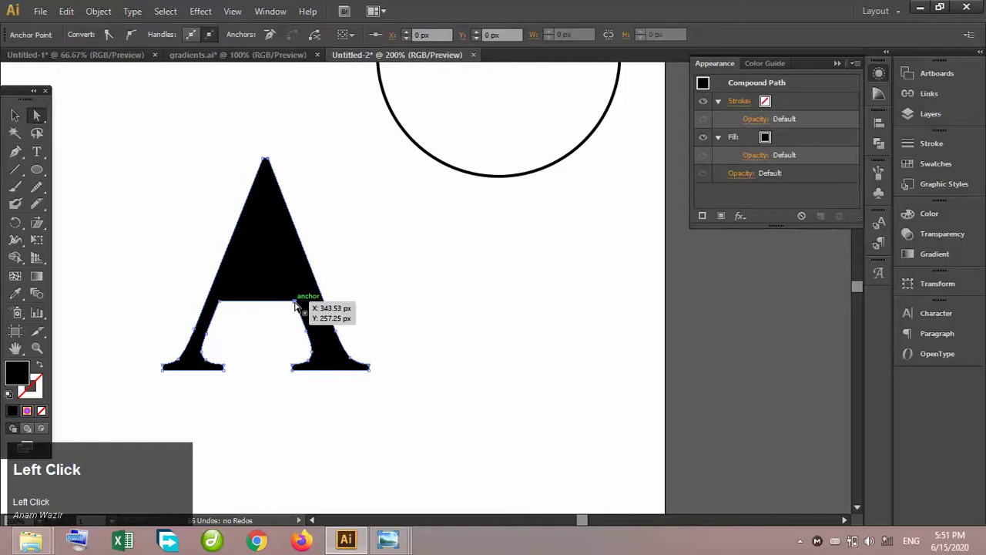
left_click(219, 304, "shift")
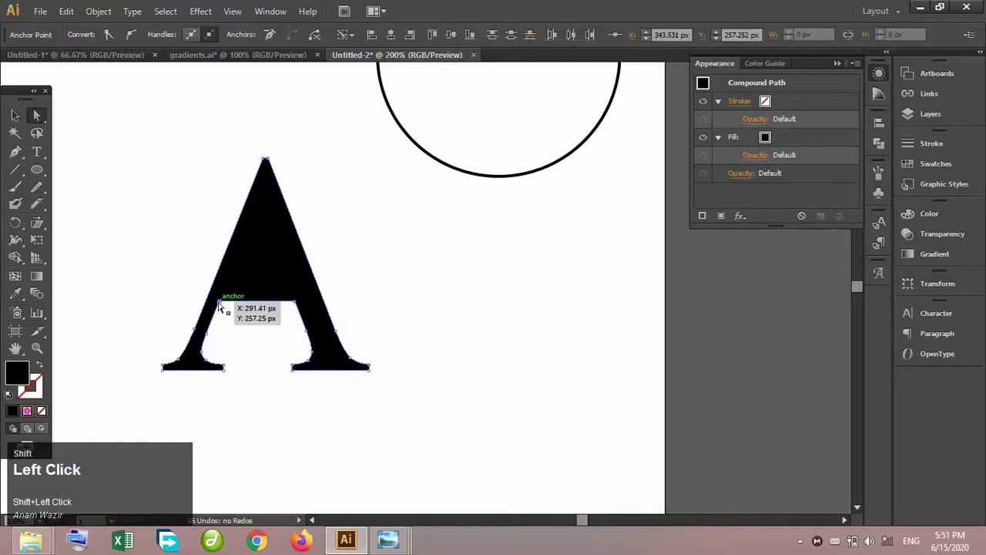
key("Up")
key("Up")
key("Up")
key("Up")
key("Up")
key("Up")
key("Up")
key("Up")
key("Up")
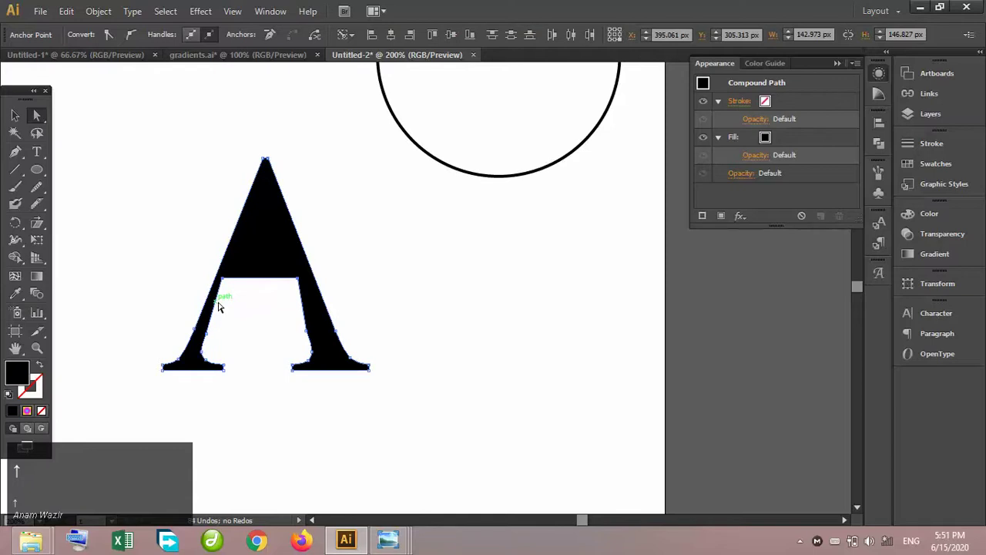
left_click(235, 305)
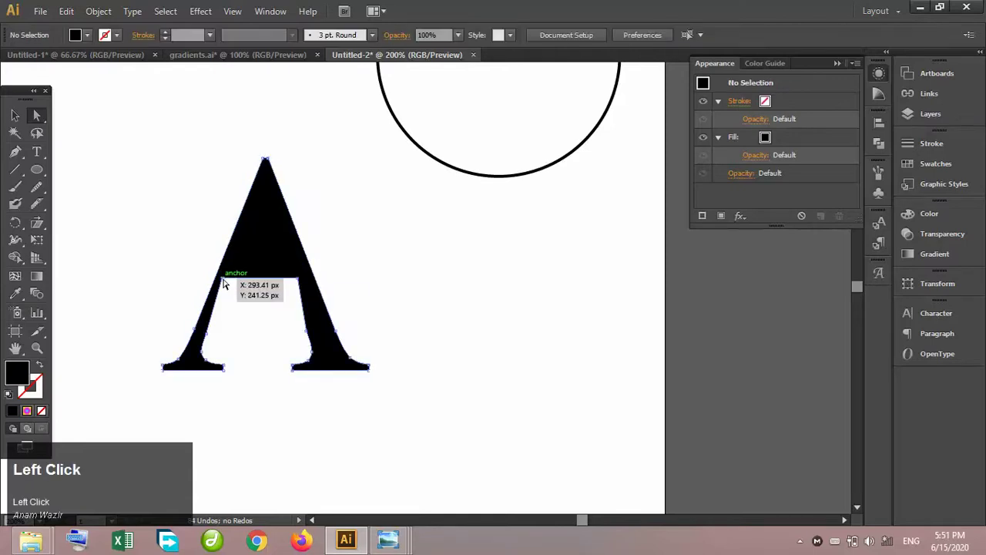
Nudge the left inner corner anchor of the A up and right to about X 306.4 px, Y 219.25 px
left_click(225, 280)
key("Up")
key("Up")
key("Up")
key("Up")
key("Up")
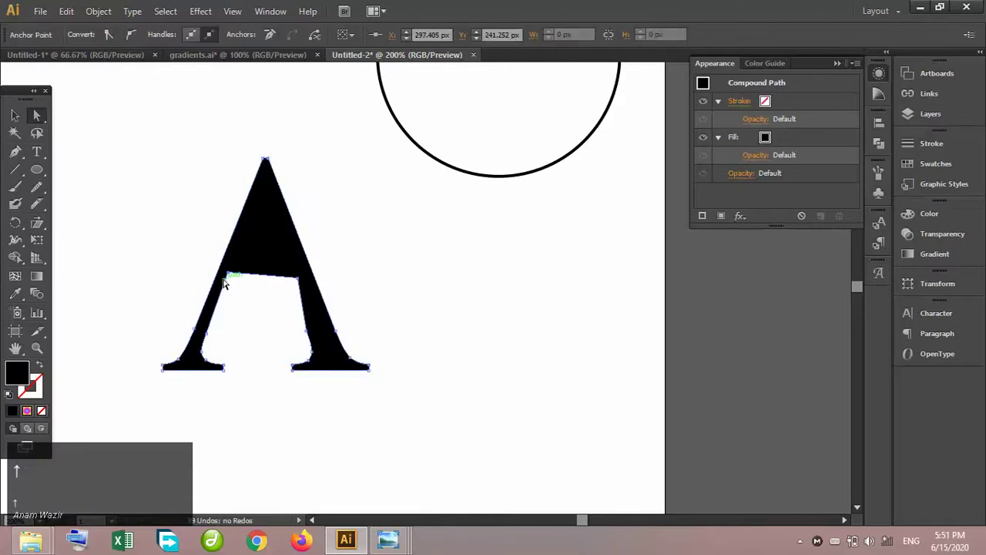
key("Up")
key("Up")
key("Up")
key("Up")
key("Up")
key("Up")
key("Up")
key("Up")
key("Up")
key("Up")
key("Up")
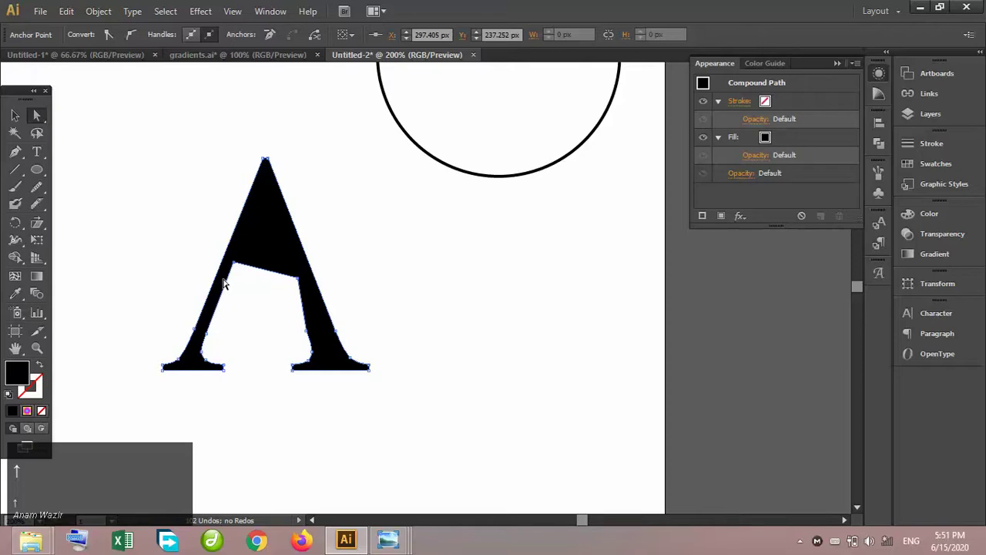
key("Right")
key("Right")
key("Right")
key("Right")
key("Right")
key("Right")
key("Right")
key("Right")
key("Right")
key("Up")
key("Up")
key("Up")
key("Up")
key("Up")
key("Up")
key("Up")
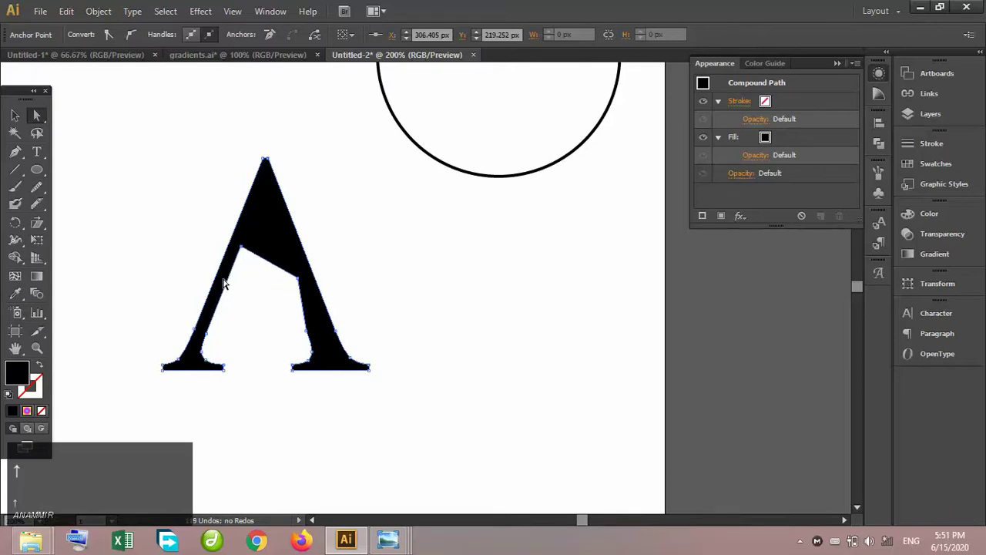
Nudge the right inner corner anchor of the A left and down to about X 340.5 px, Y 243.25 px
left_click(299, 284)
key("Left")
key("Left")
key("Left")
key("Left")
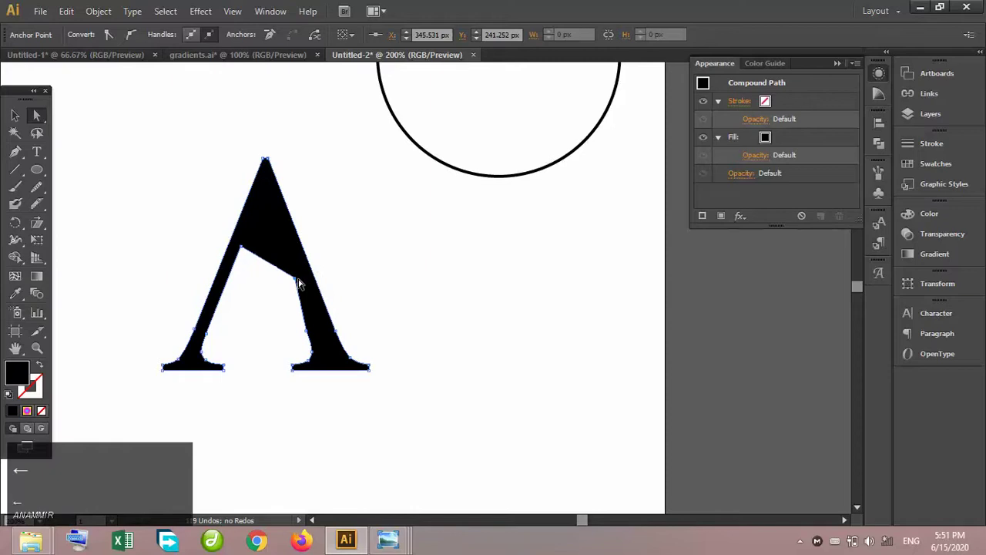
key("Left")
key("Down")
key("Down")
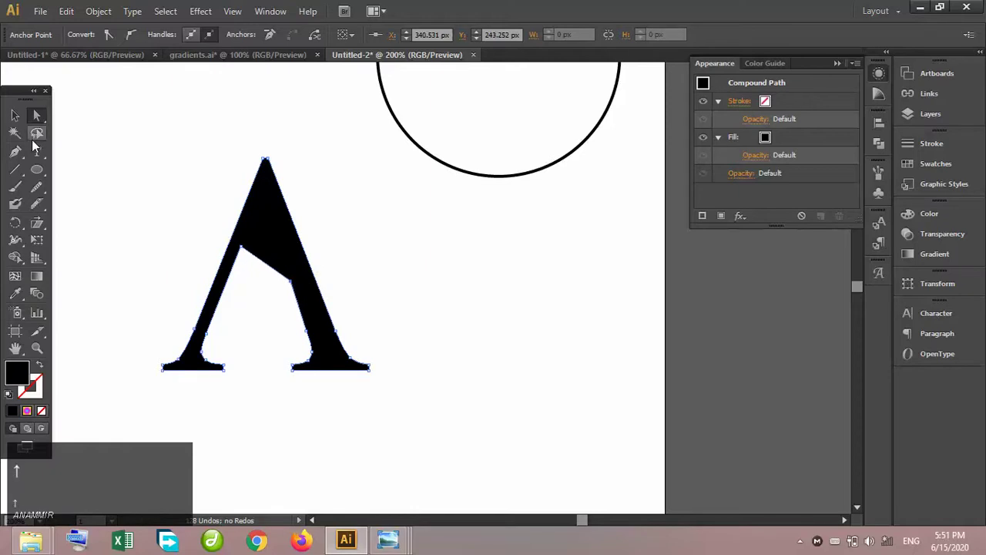
Select the whole A shape and release its compound path
left_click(15, 115)
right_click(256, 222)
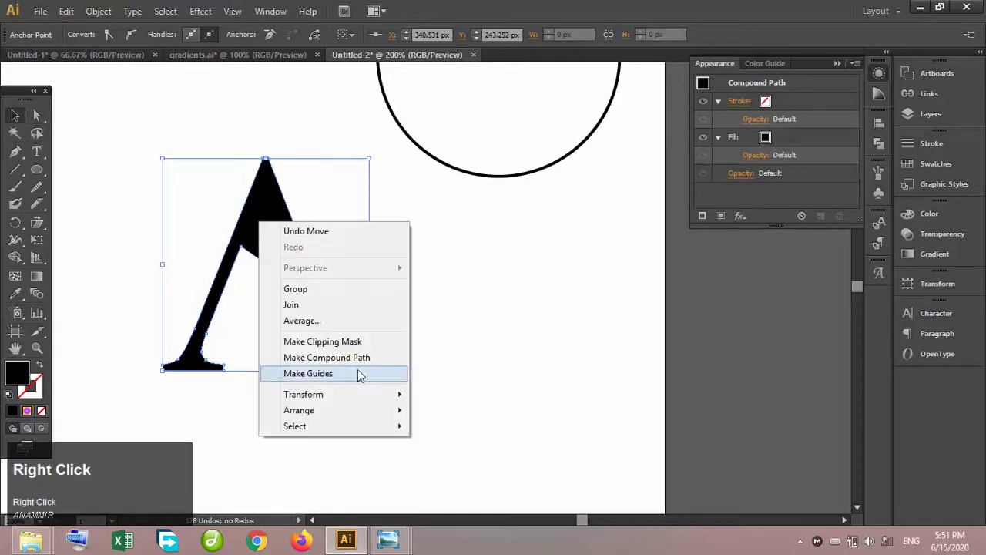
left_click(309, 195)
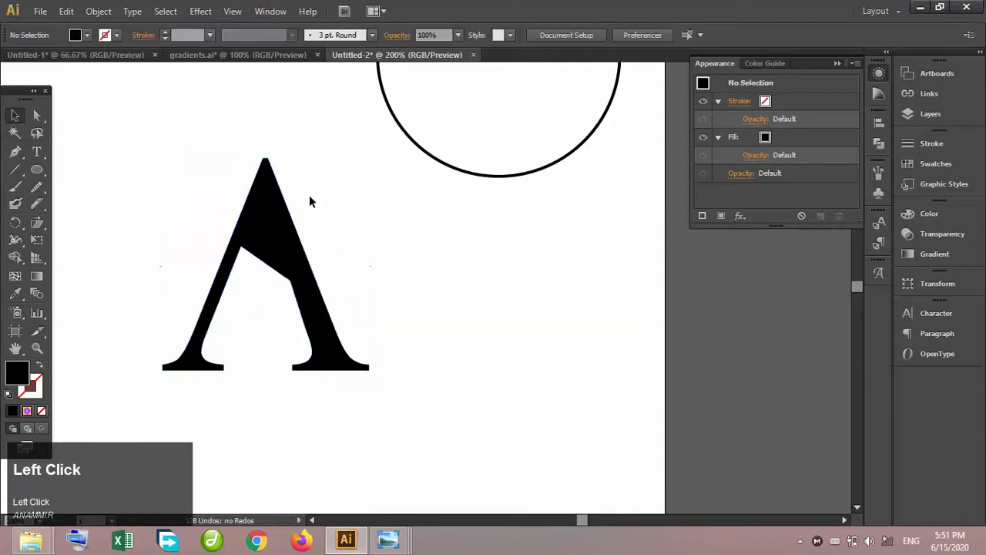
left_click(276, 195)
right_click(276, 195)
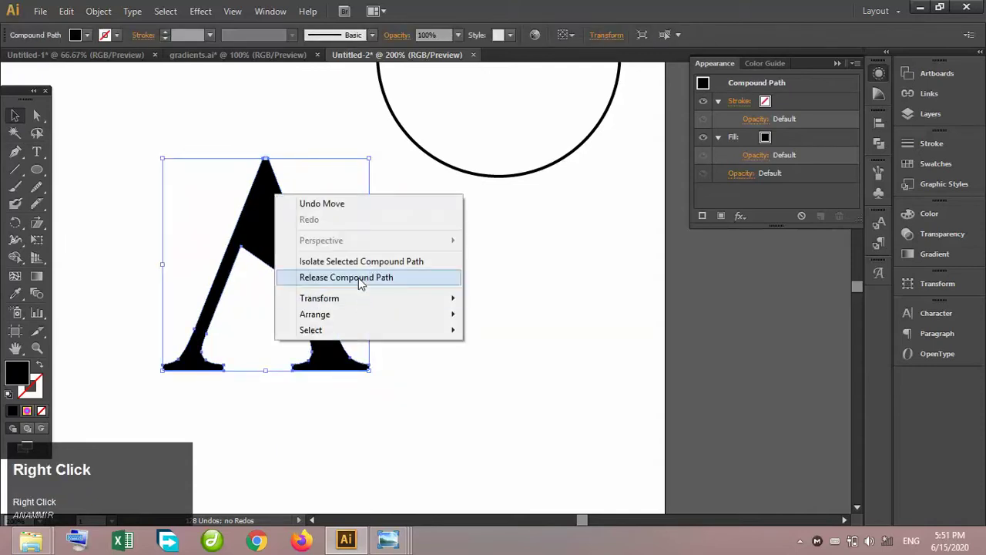
left_click(357, 276)
Replace the spine of the vertical yellow and pink circle blend with the A path
key("ctrl+minus")
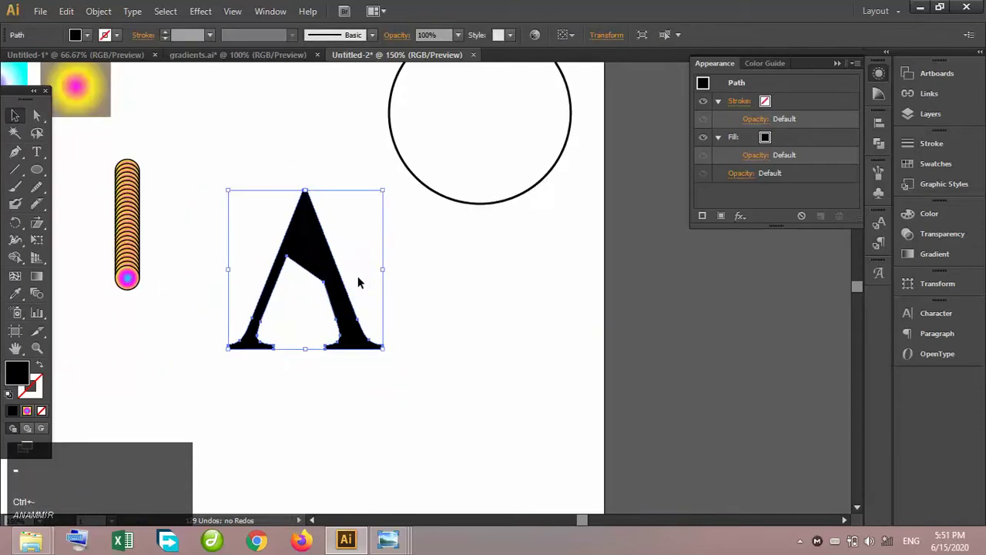
left_click(135, 260, "shift")
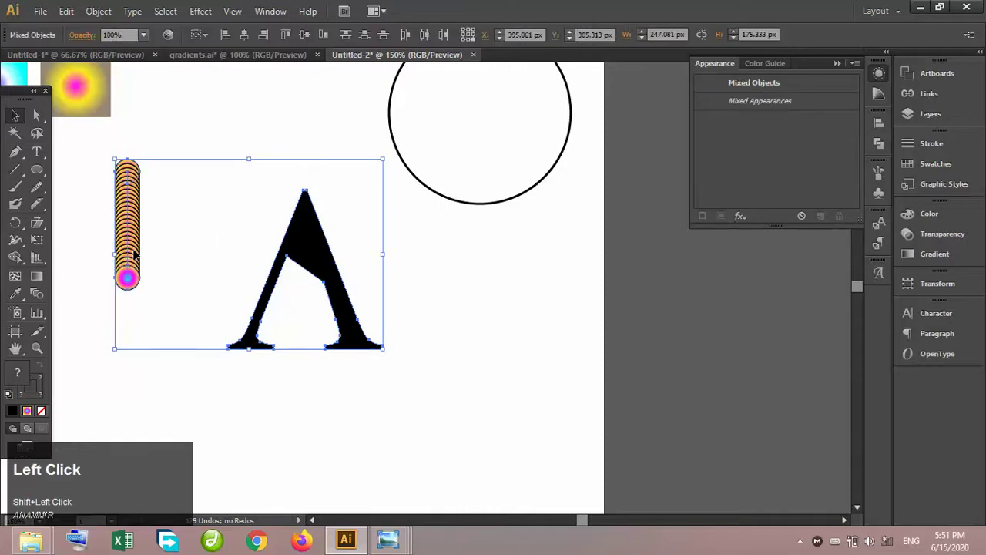
left_click(91, 16)
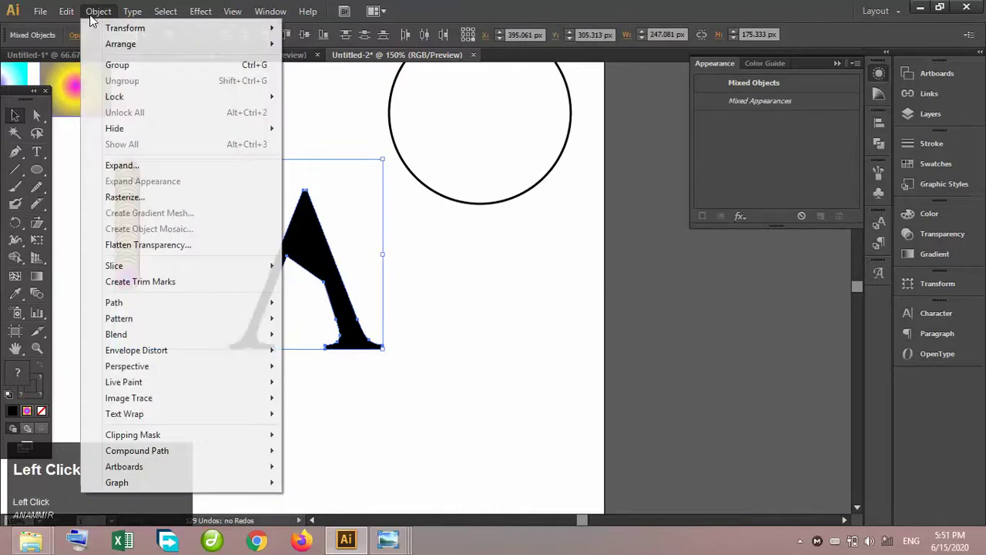
mouse_move(191, 333)
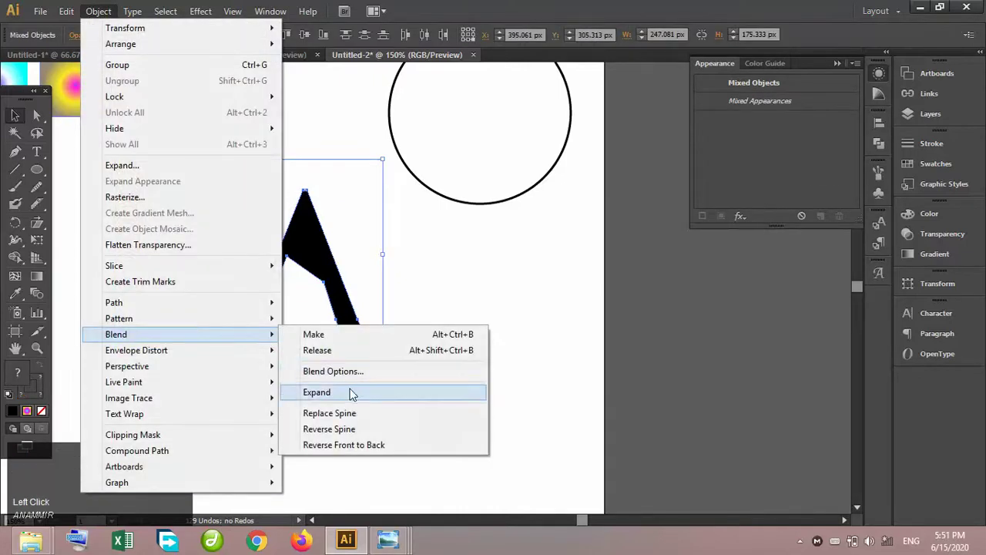
left_click(342, 413)
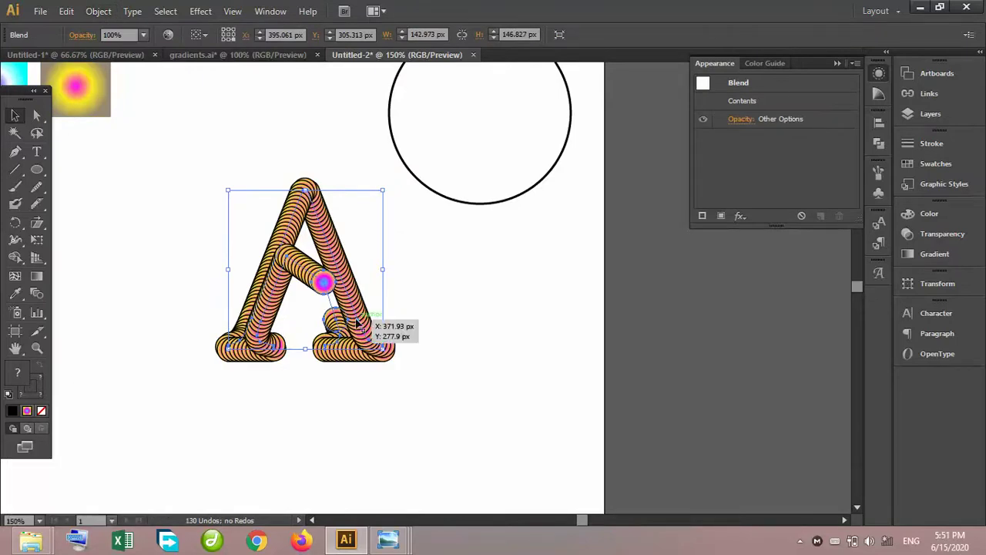
Apply the Roughen effect to the A blend with 32% relative size, 82/in detail and smooth points, previewing it
left_click(739, 218)
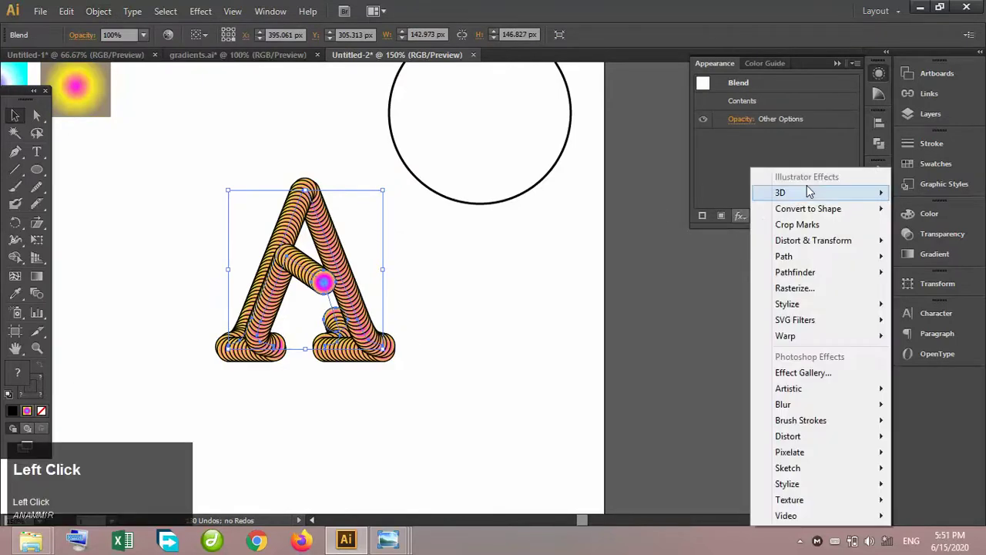
mouse_move(809, 192)
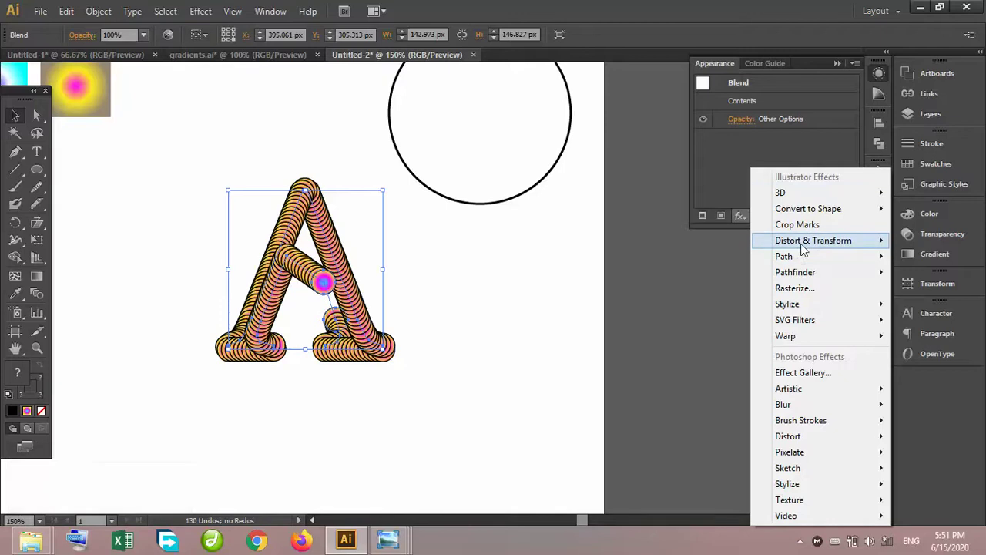
mouse_move(809, 240)
left_click(667, 272)
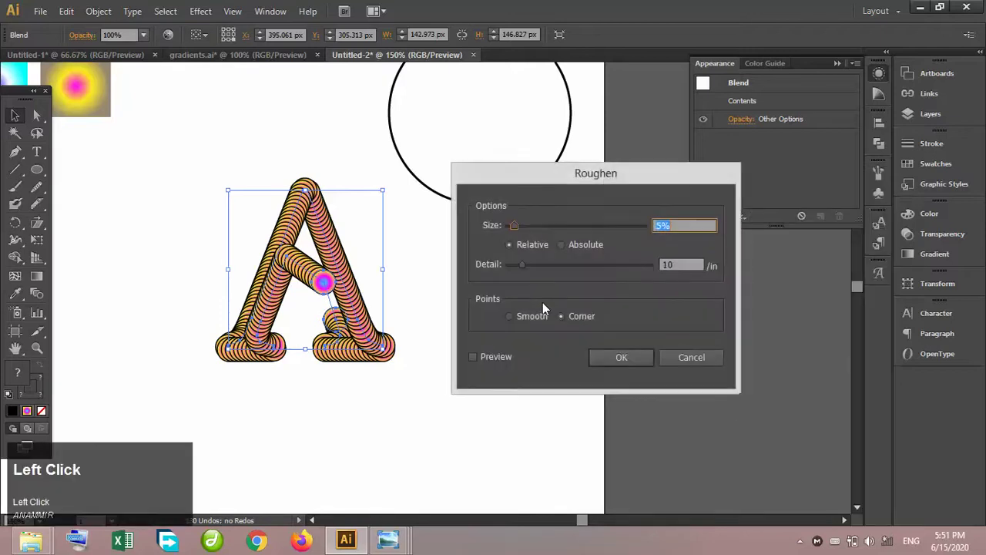
left_click(499, 363)
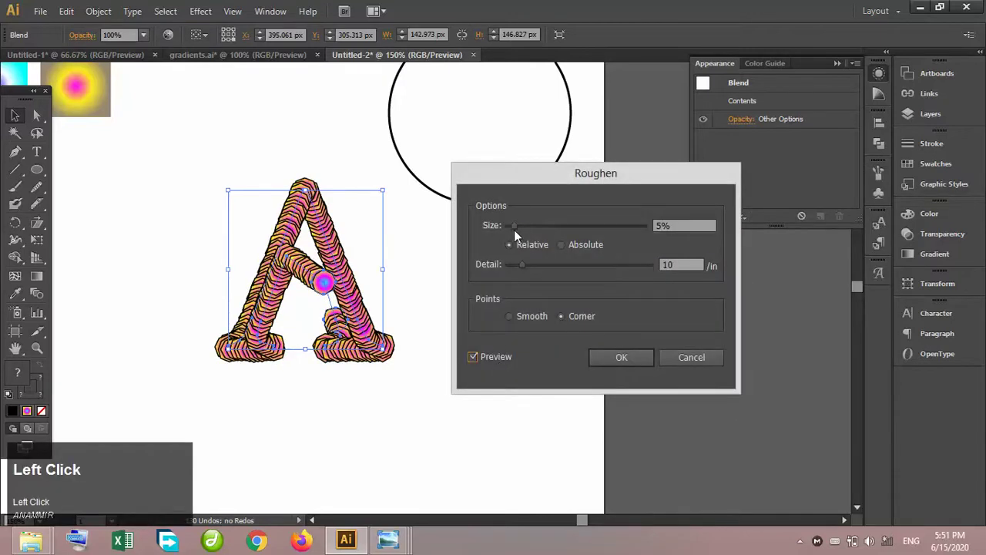
left_click_drag(514, 230, 538, 228)
left_click_drag(538, 265, 645, 266)
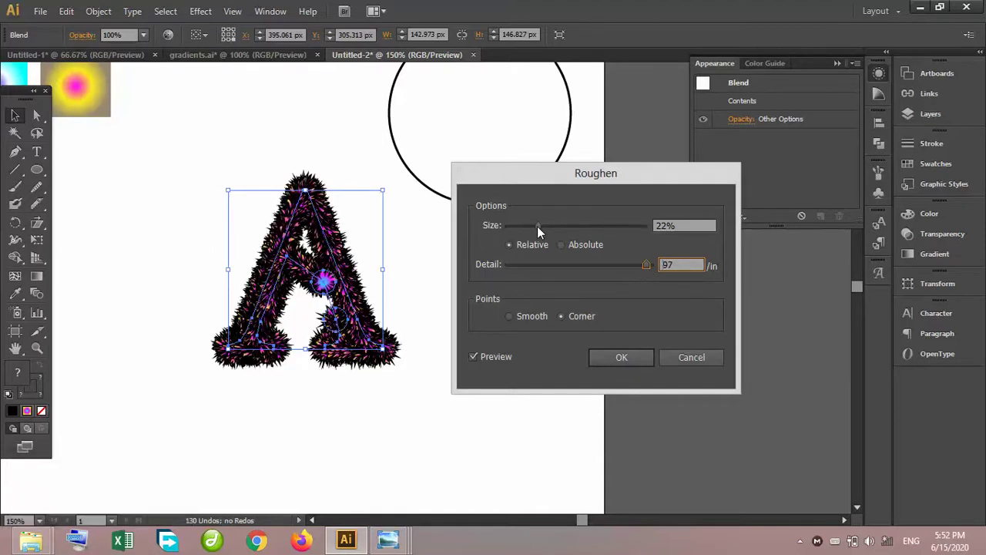
left_click_drag(537, 226, 552, 234)
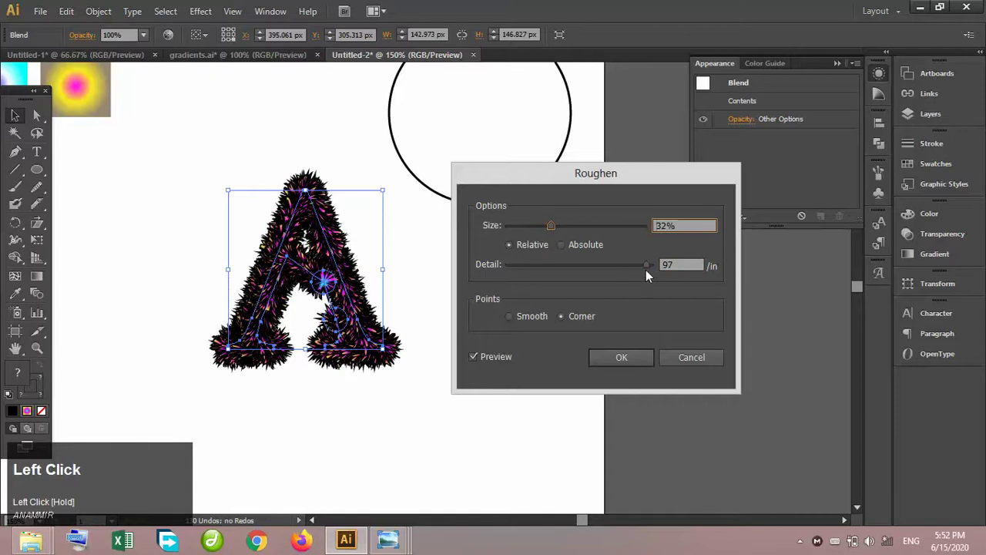
left_click_drag(645, 266, 625, 266)
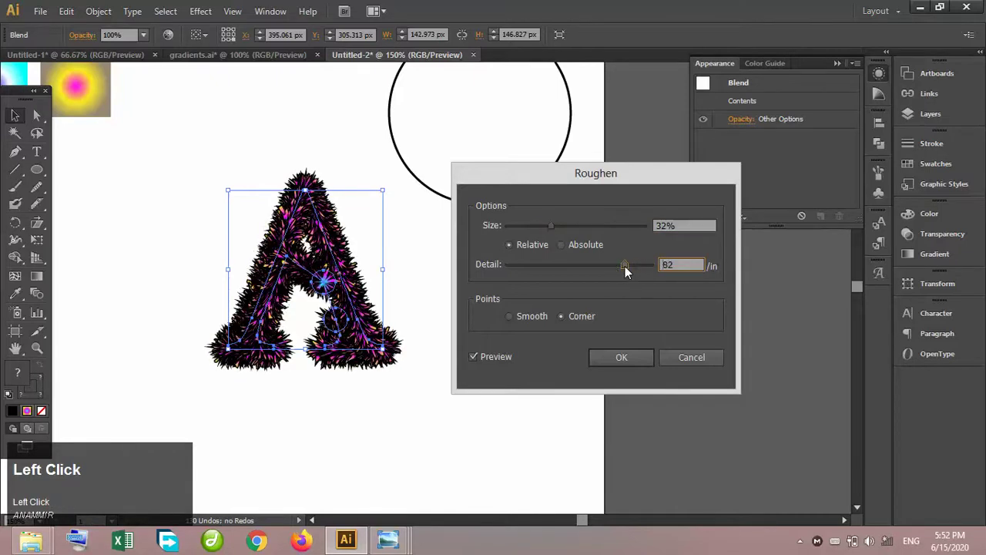
left_click(510, 317)
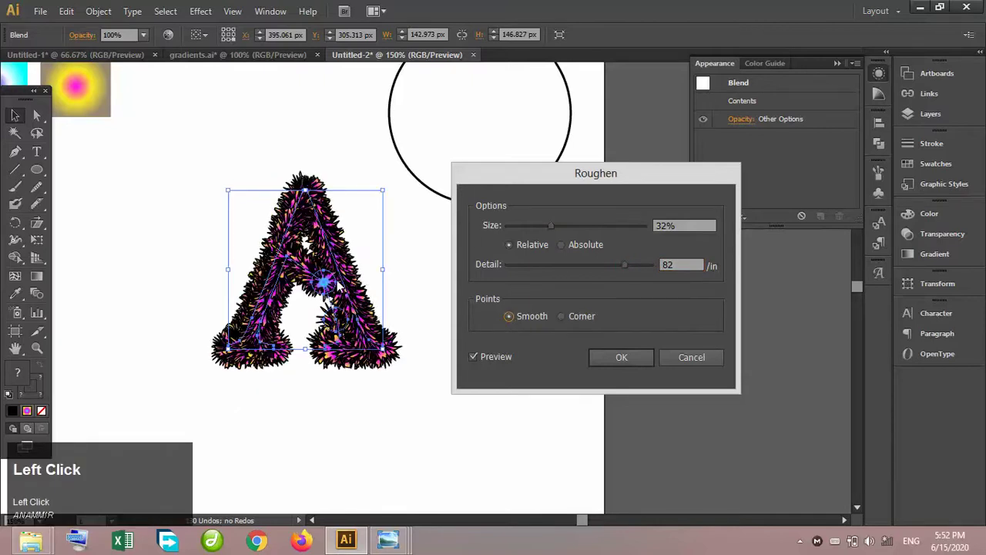
left_click(620, 358)
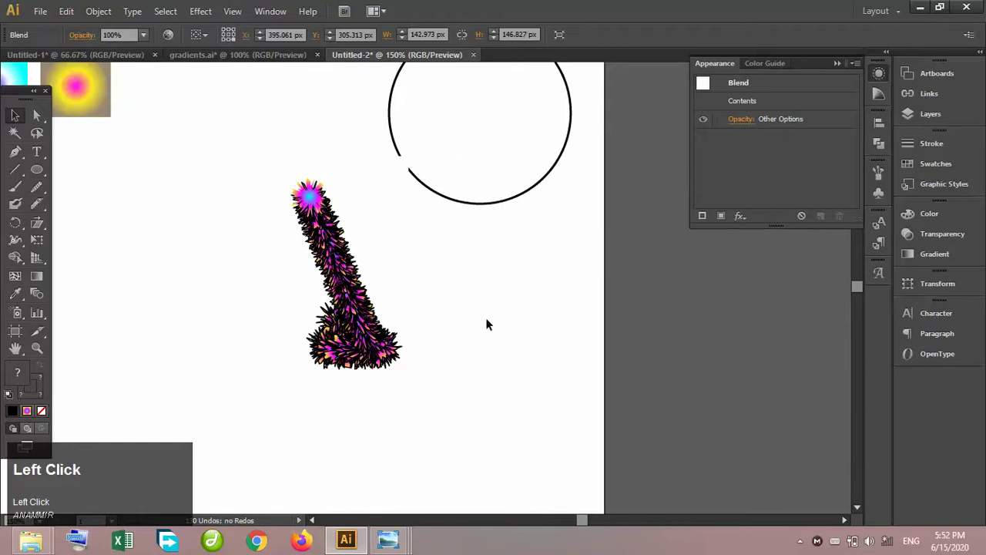
left_click(485, 324)
Move the furry A about 273 px right and 53 px down, and reposition the circle in the cleared space near the vertical blends
left_click_drag(349, 299, 641, 347)
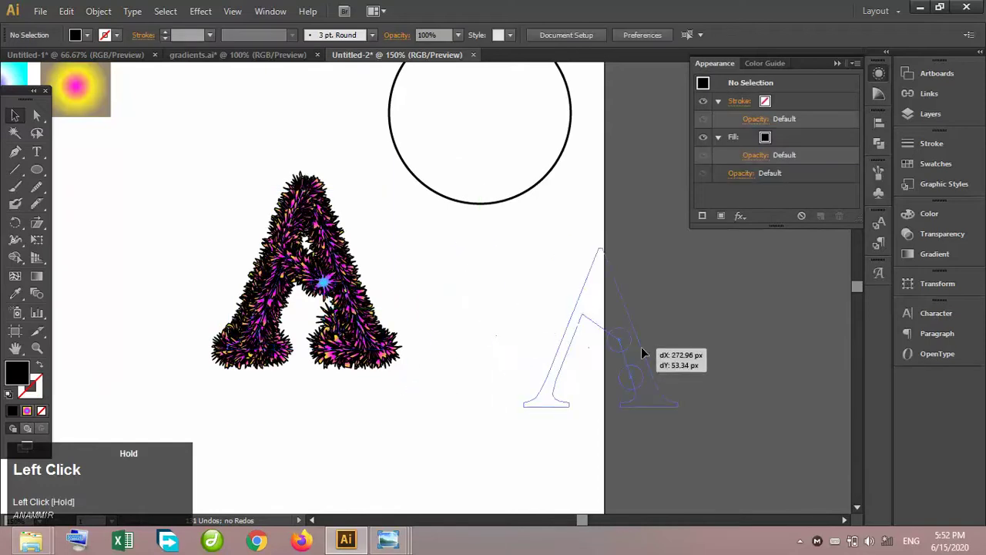
left_click(698, 296)
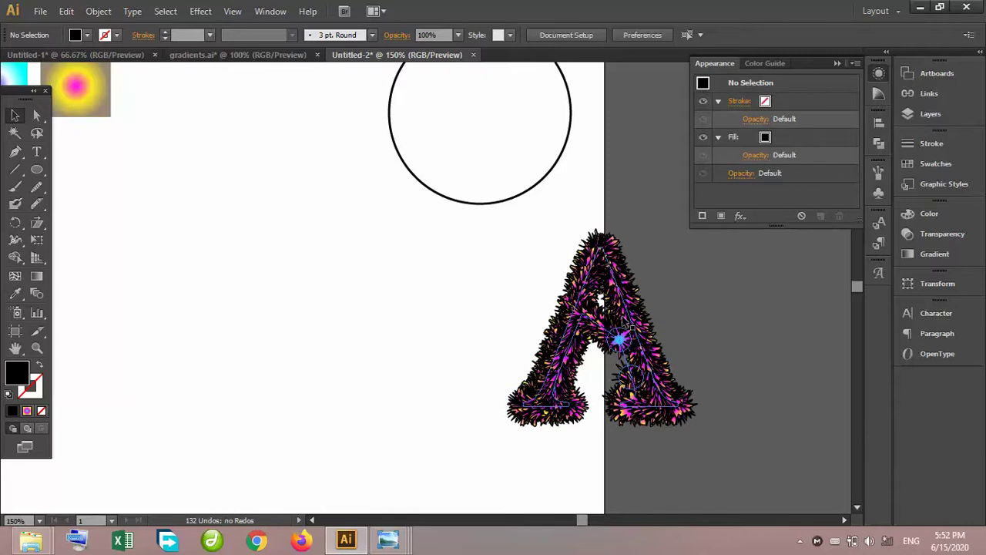
left_click_drag(485, 203, 339, 327)
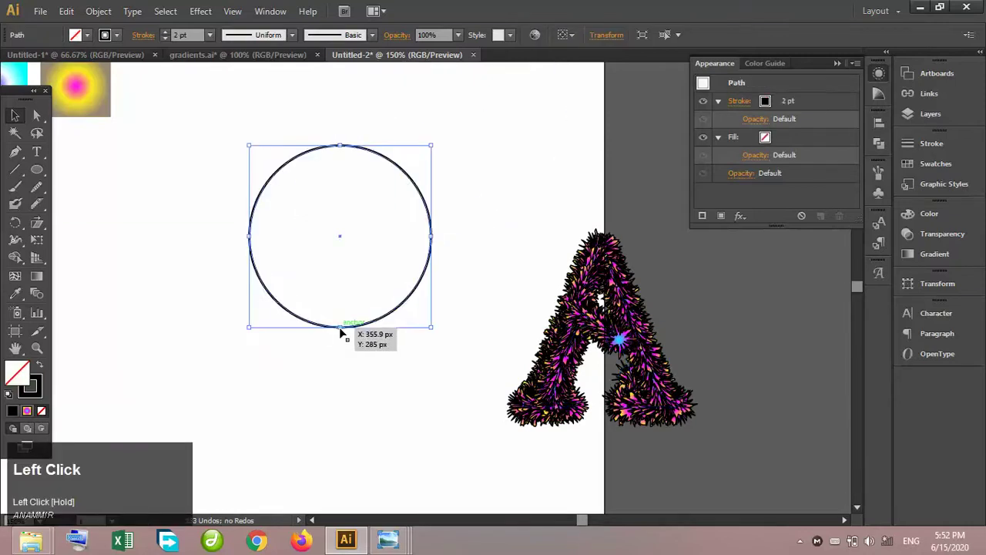
left_click(312, 521)
left_click_drag(311, 520, 311, 521)
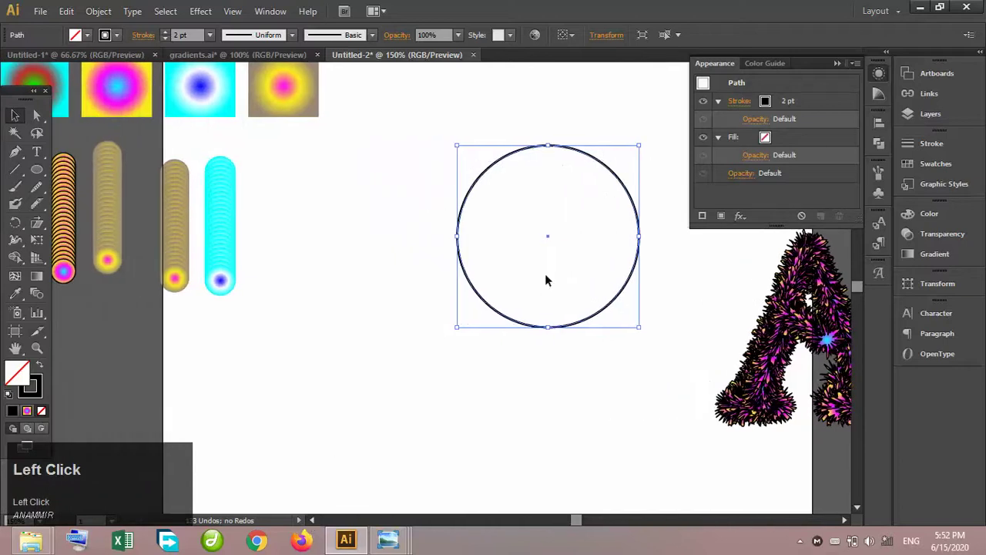
left_click_drag(514, 323, 474, 331)
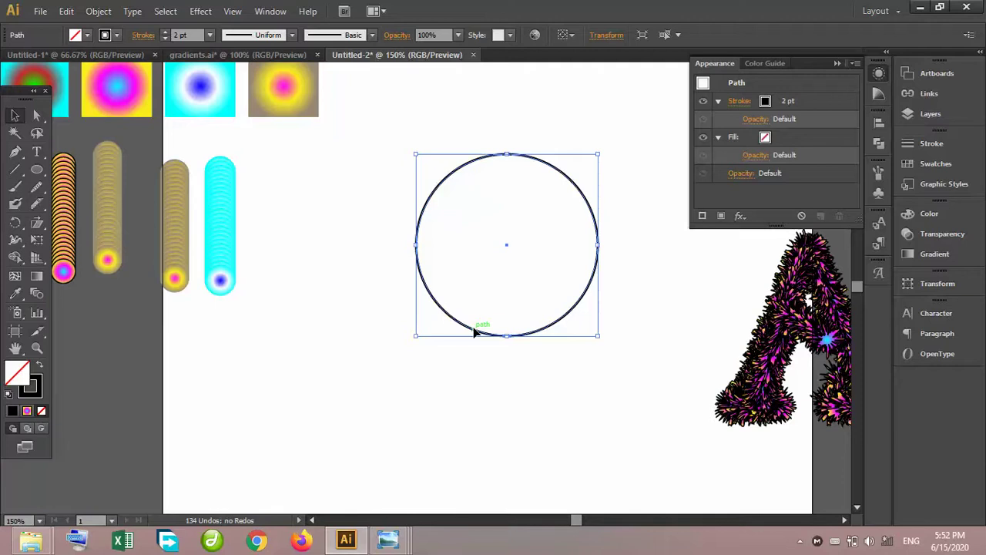
Duplicate the vertical cyan and blue blend, placing the copy between the two brown blends
right_click(474, 331)
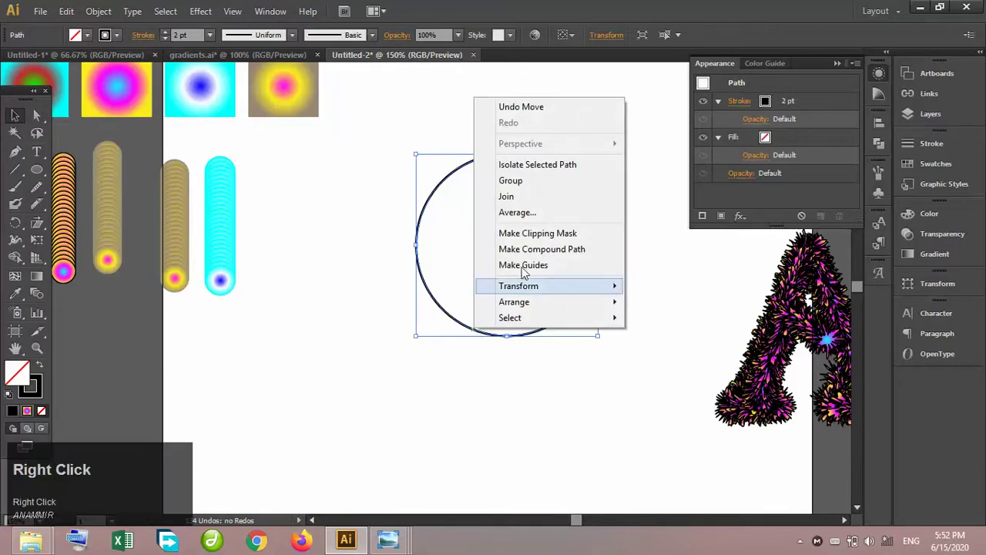
left_click(465, 239)
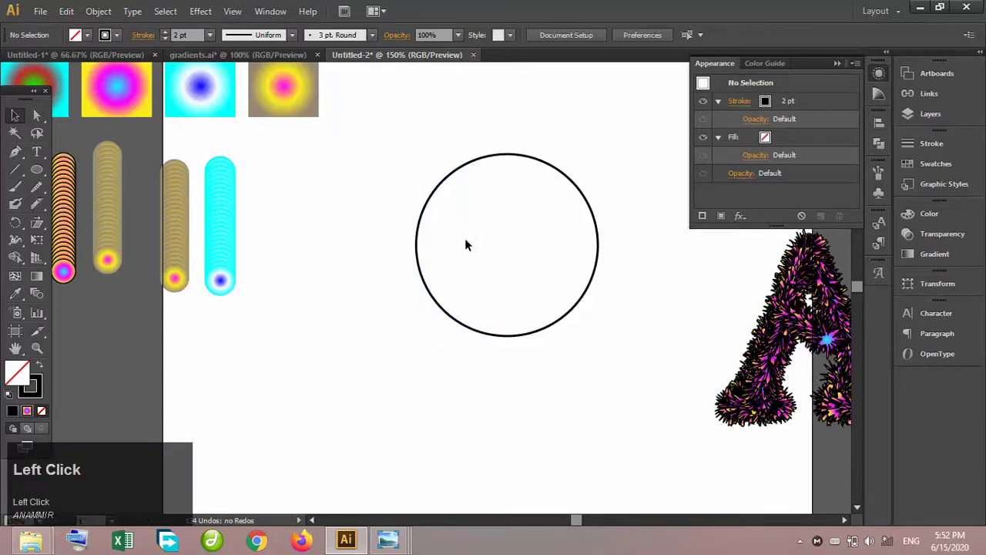
left_click(444, 176)
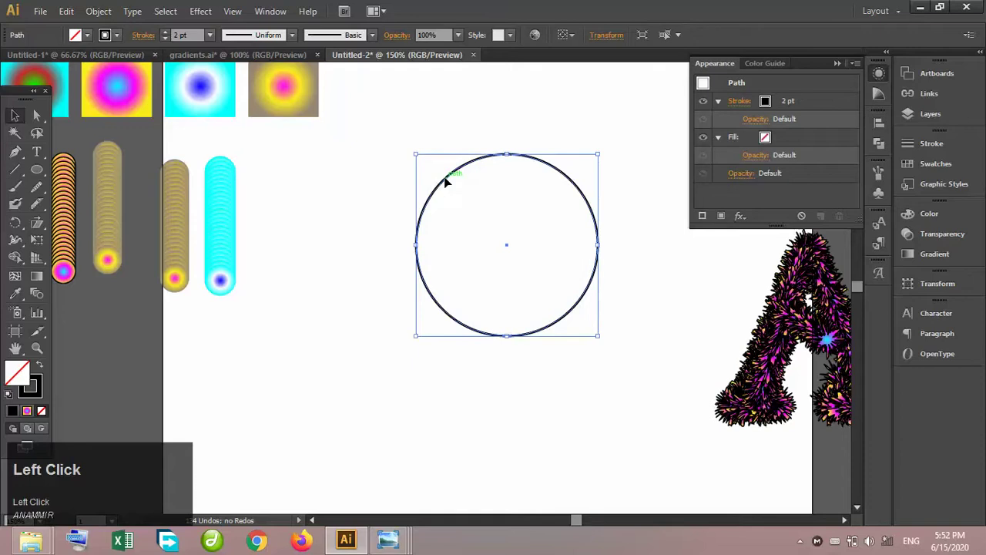
left_click(242, 200)
left_click(231, 201)
left_click_drag(231, 201, 152, 200)
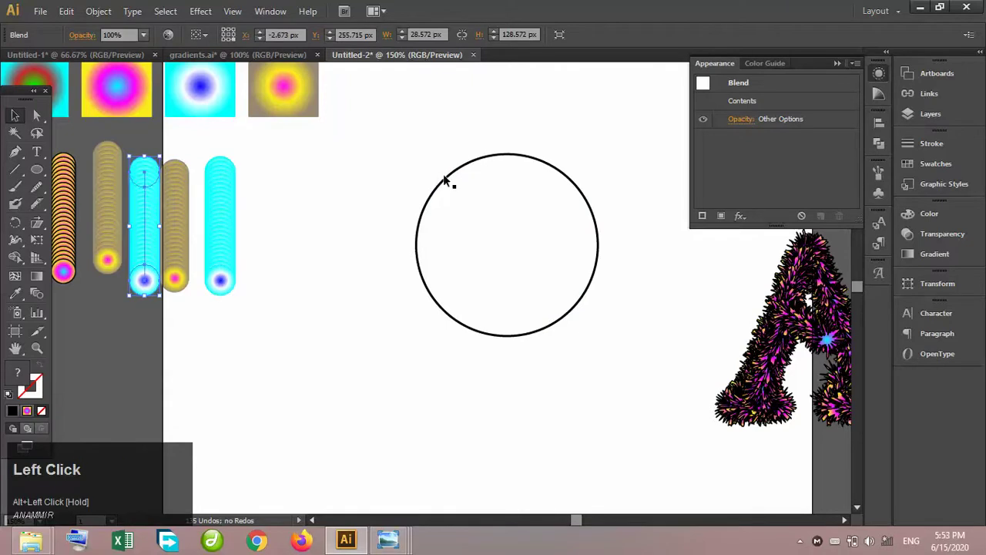
Try replacing the spine of the original cyan and blue blend with the circle, and undo the replacement
left_click(446, 180)
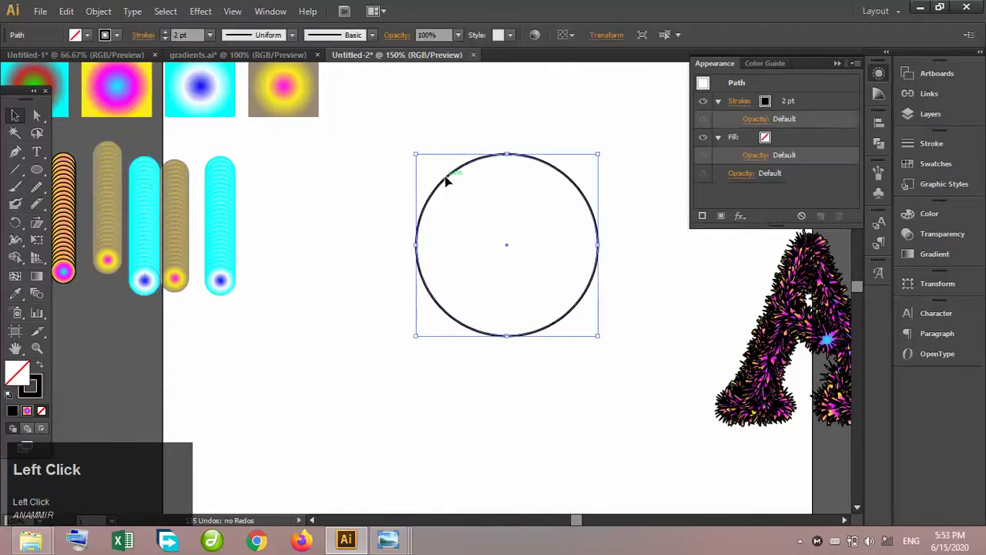
left_click(231, 197, "shift")
right_click(233, 198)
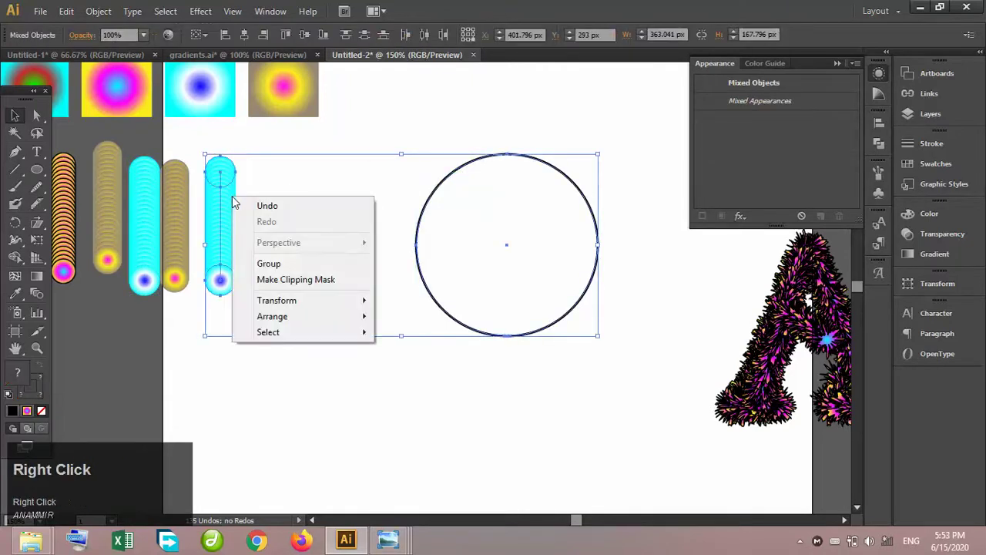
left_click(103, 11)
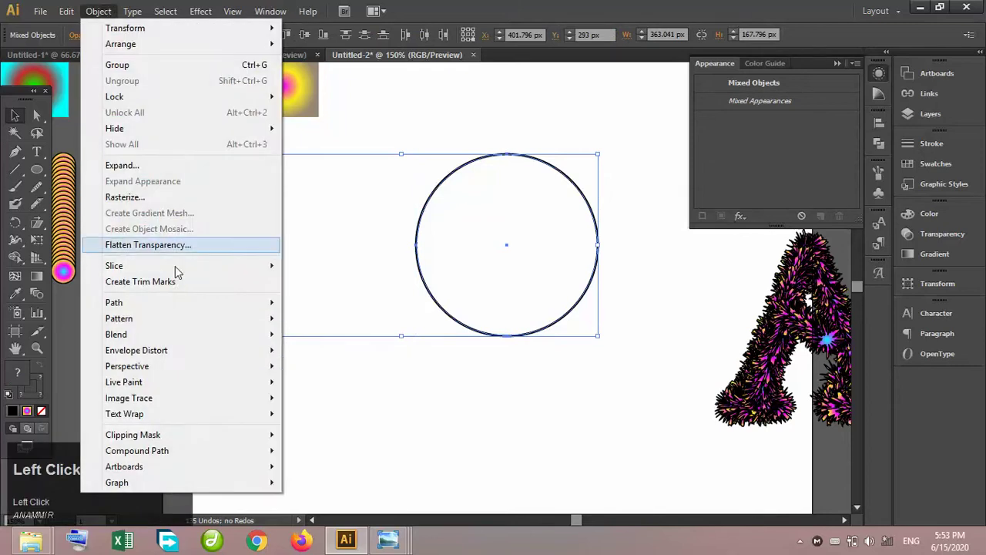
mouse_move(217, 345)
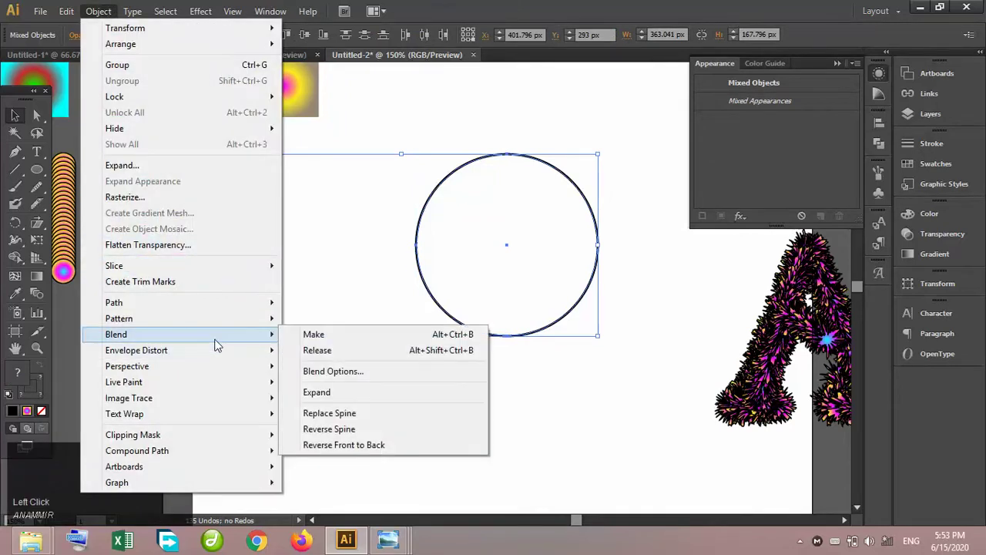
left_click(342, 414)
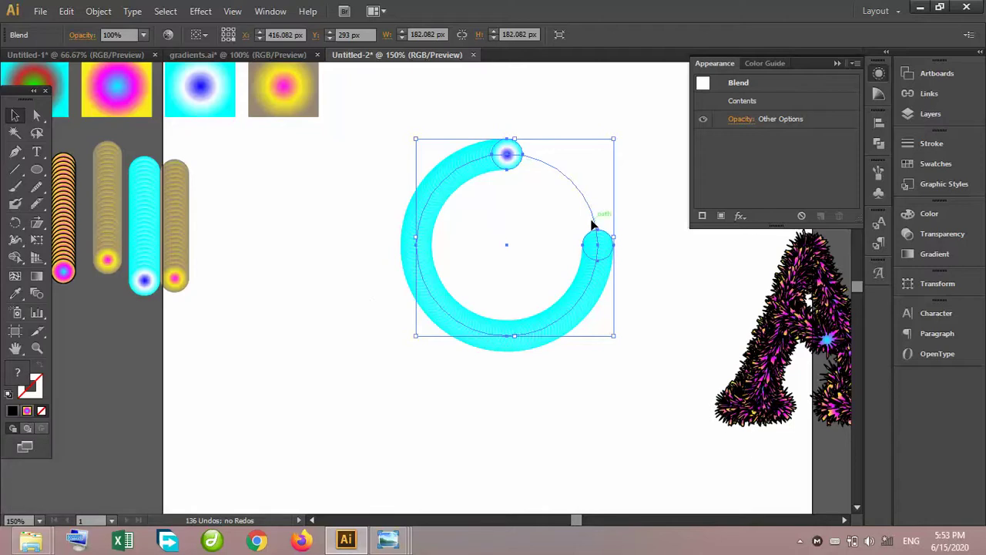
key("ctrl+z")
left_click(534, 99)
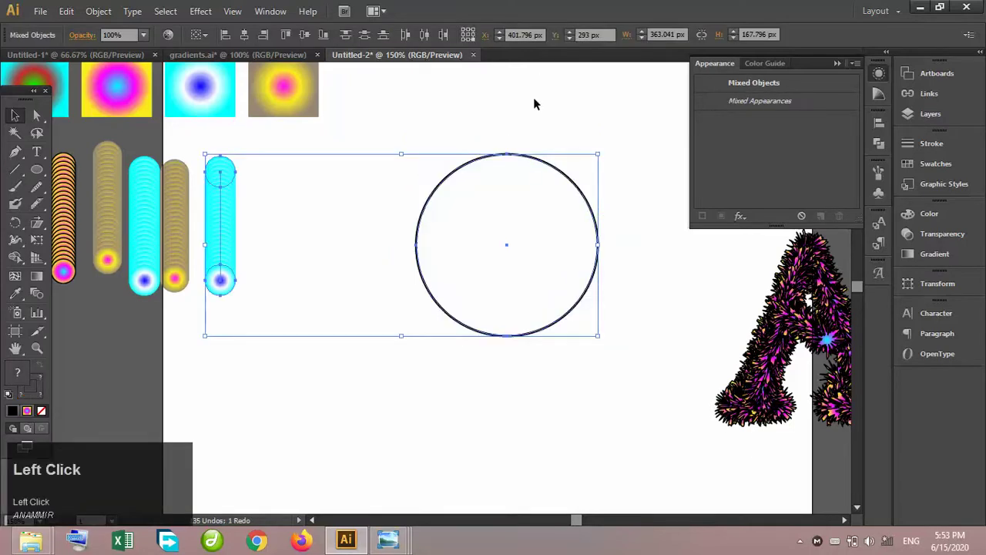
Add six anchor points around the circle: three on its upper-right arc and one each at lower right, lower left and upper left
left_click(530, 158)
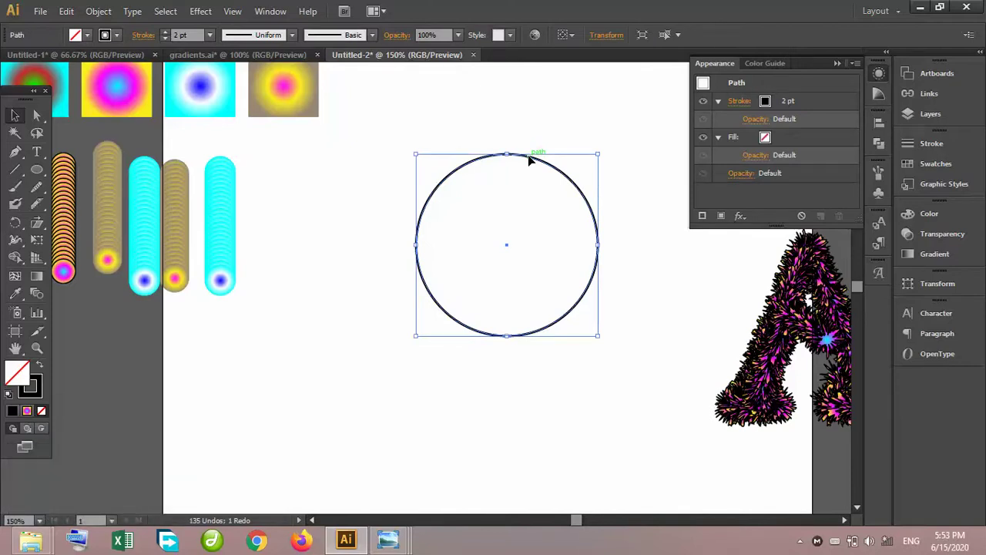
key("a")
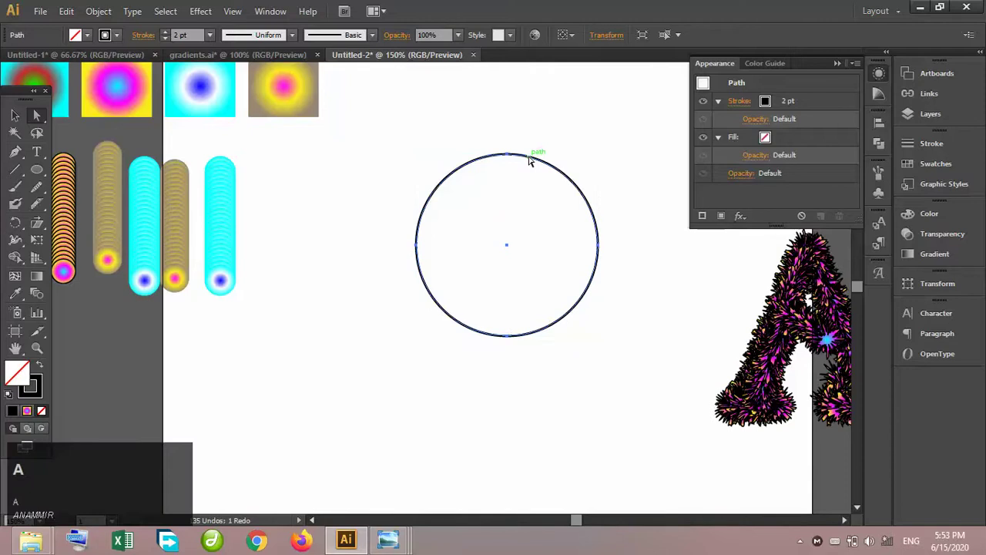
left_click_drag(16, 151, 99, 168)
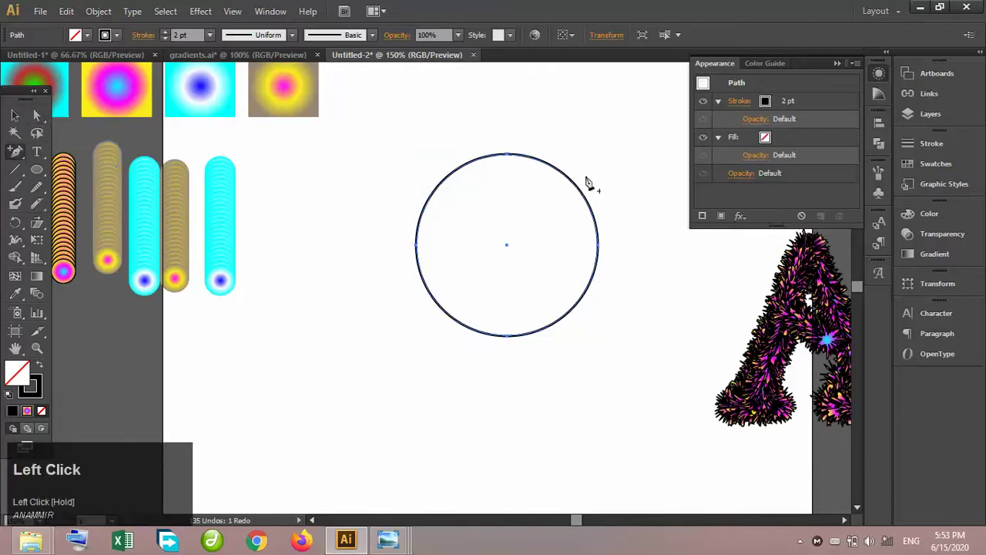
left_click(519, 155)
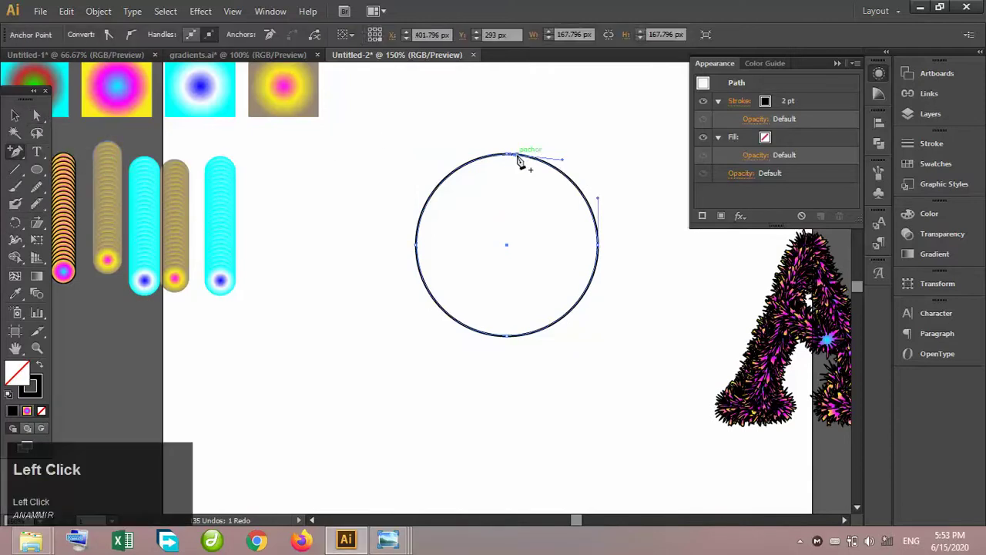
left_click(590, 206)
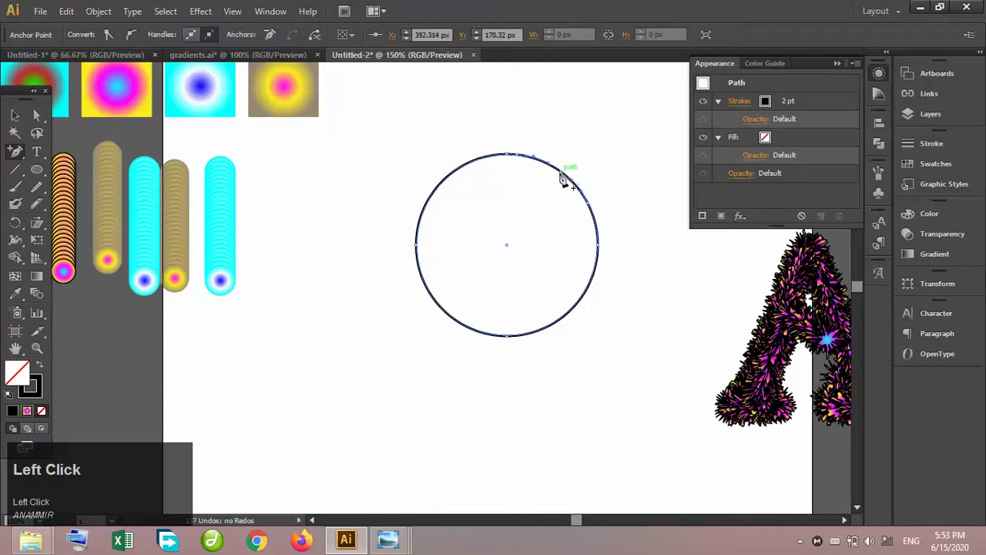
left_click(566, 175)
left_click(566, 314)
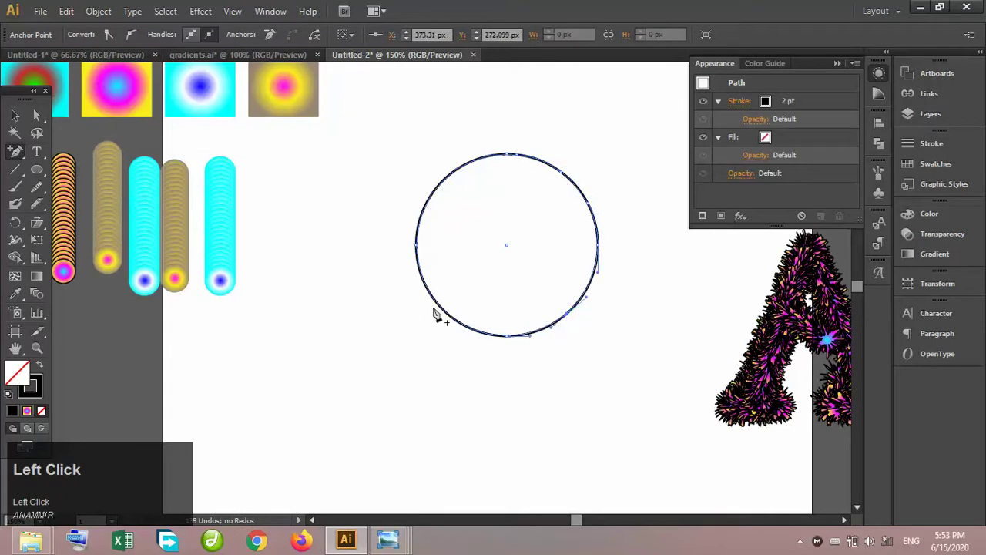
left_click(436, 307)
left_click(446, 181)
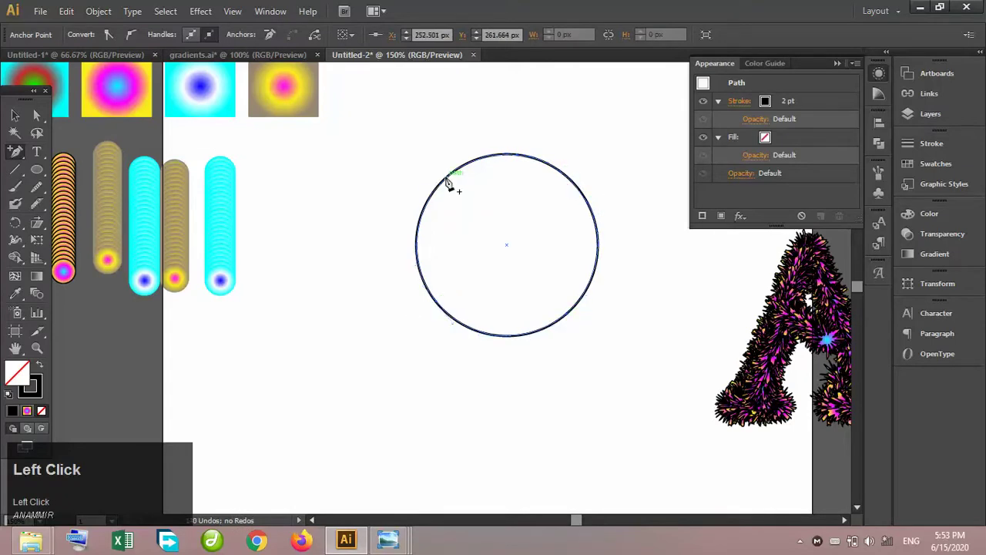
left_click(15, 115)
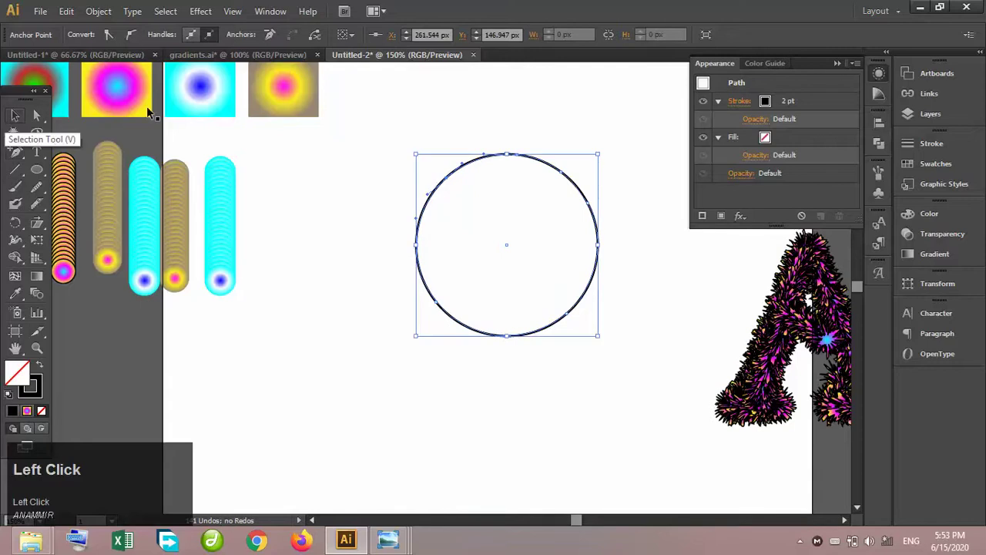
Try replacing the spine of the duplicated cyan and blue blend with the circle, and undo the replacement
right_click(563, 181)
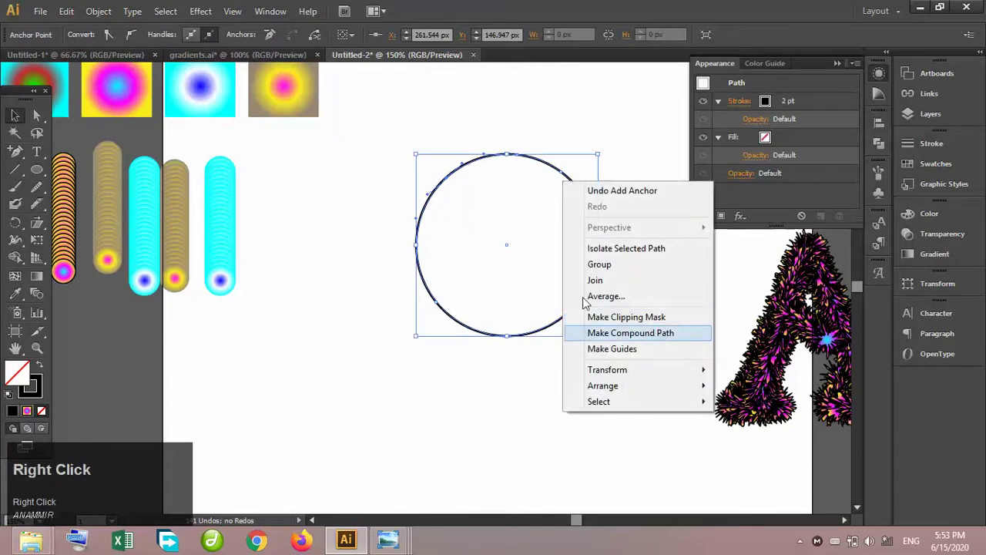
left_click(522, 254)
left_click(445, 182)
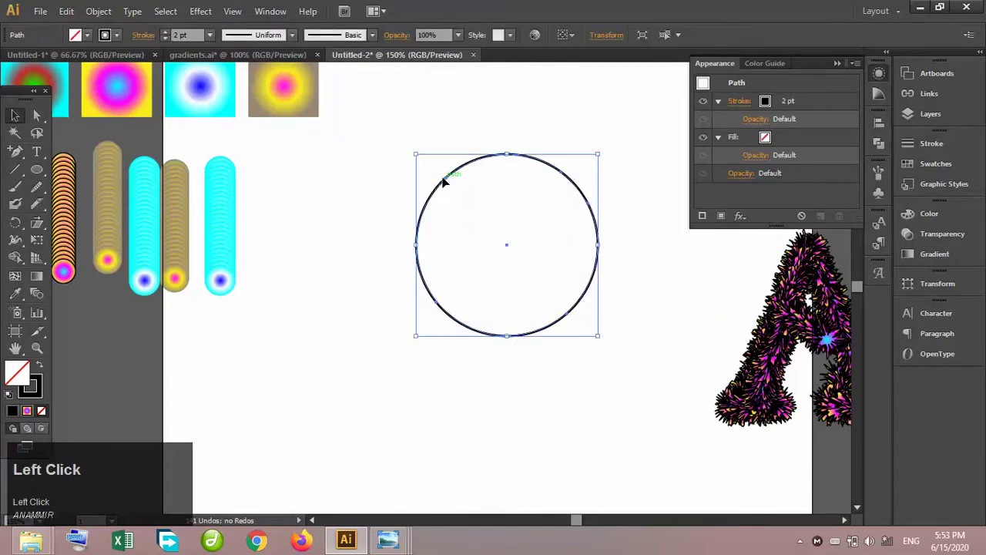
left_click(229, 173, "shift")
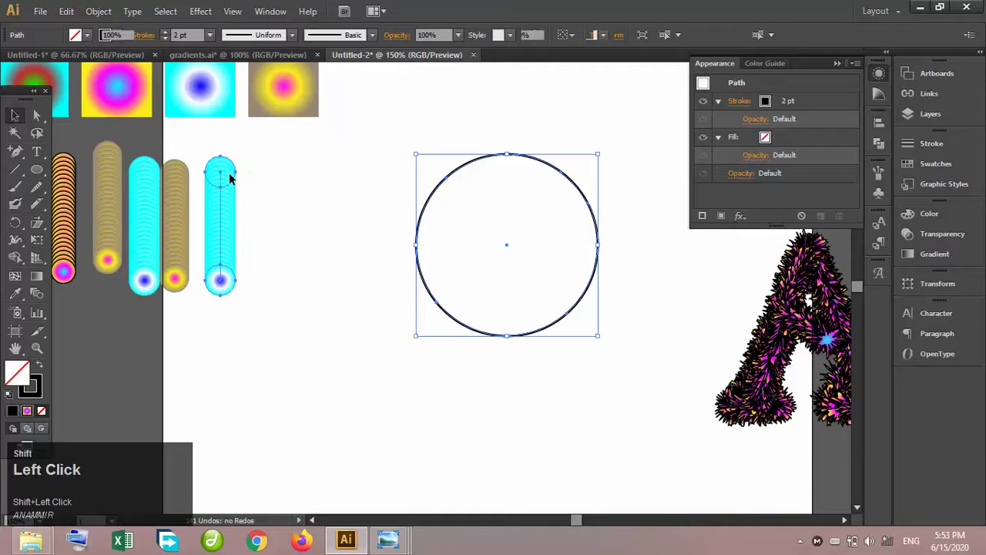
left_click(100, 12)
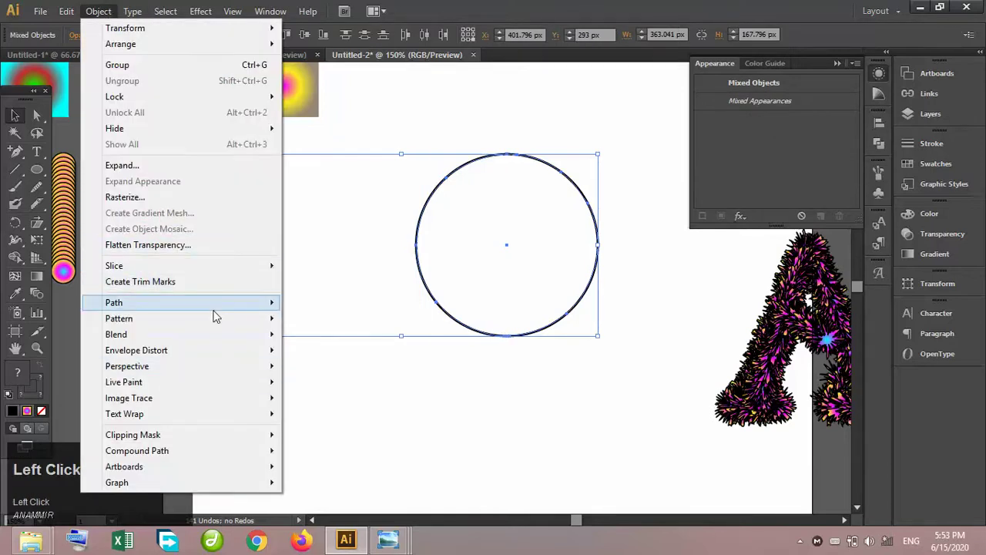
mouse_move(231, 333)
left_click(355, 413)
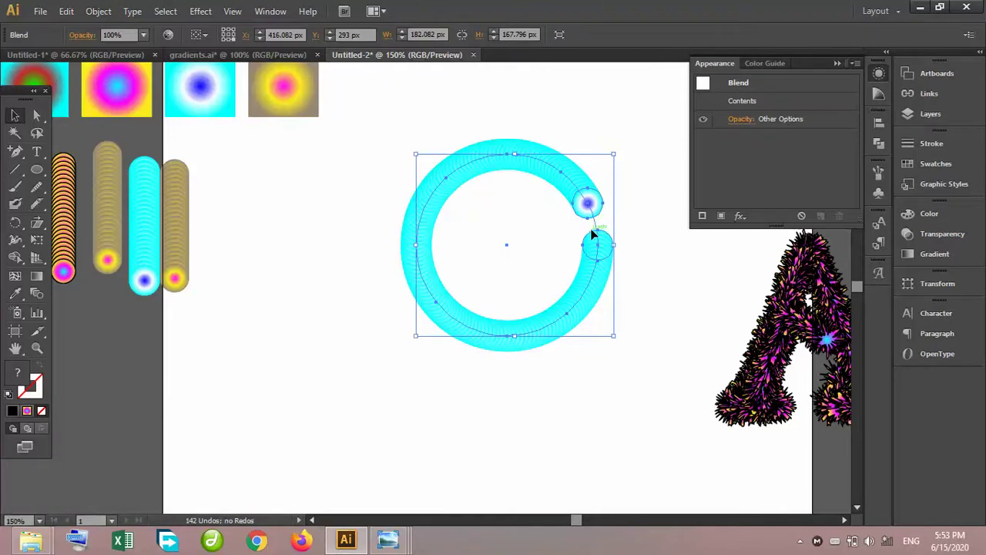
key("ctrl+z")
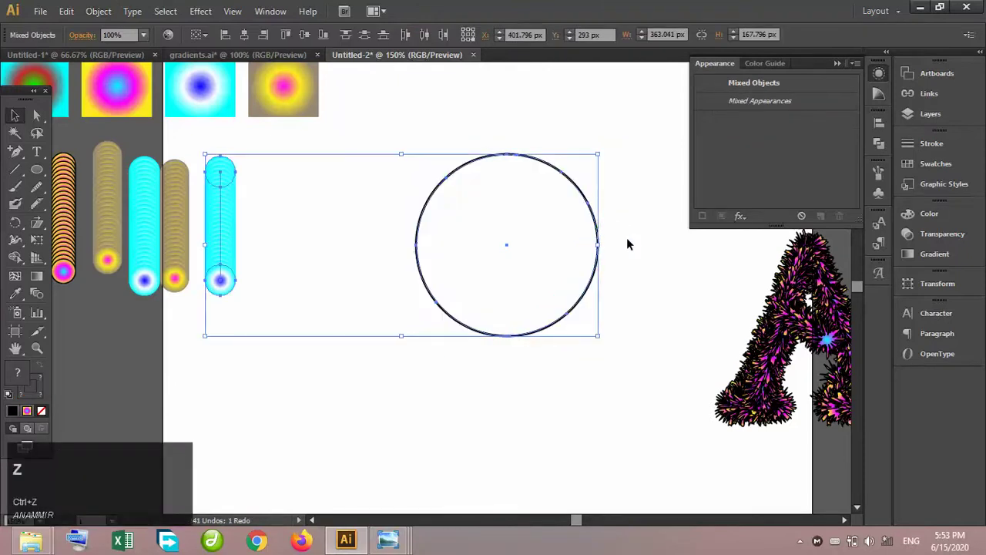
Add two closely spaced anchor points to the circle's right arc, just above its rightmost point
left_click(623, 235)
left_click(597, 223)
key("a")
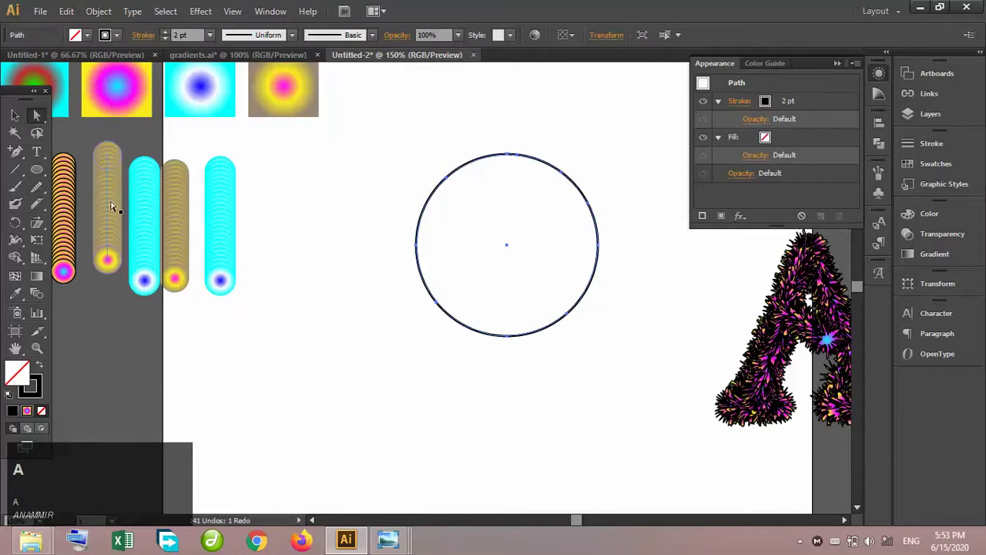
left_click(15, 152)
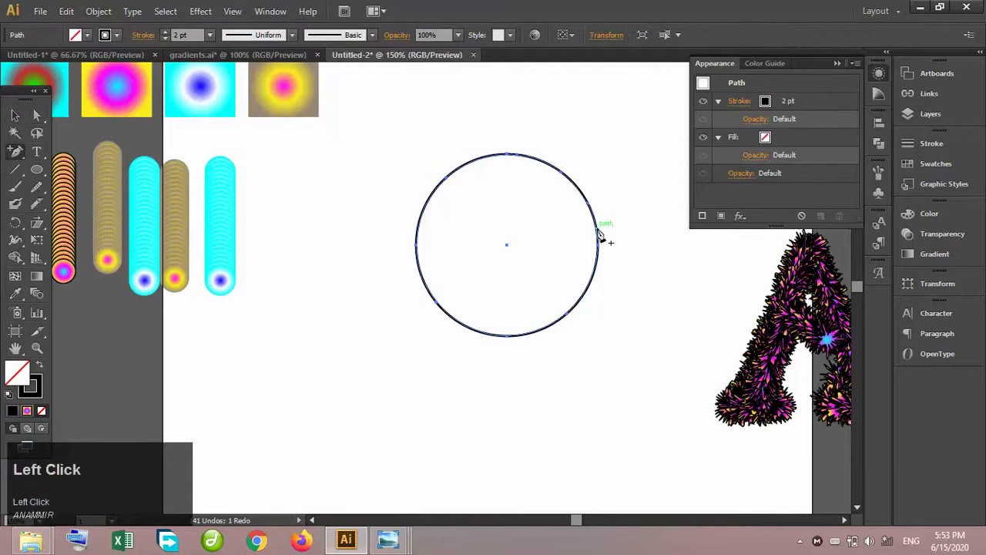
left_click(599, 235)
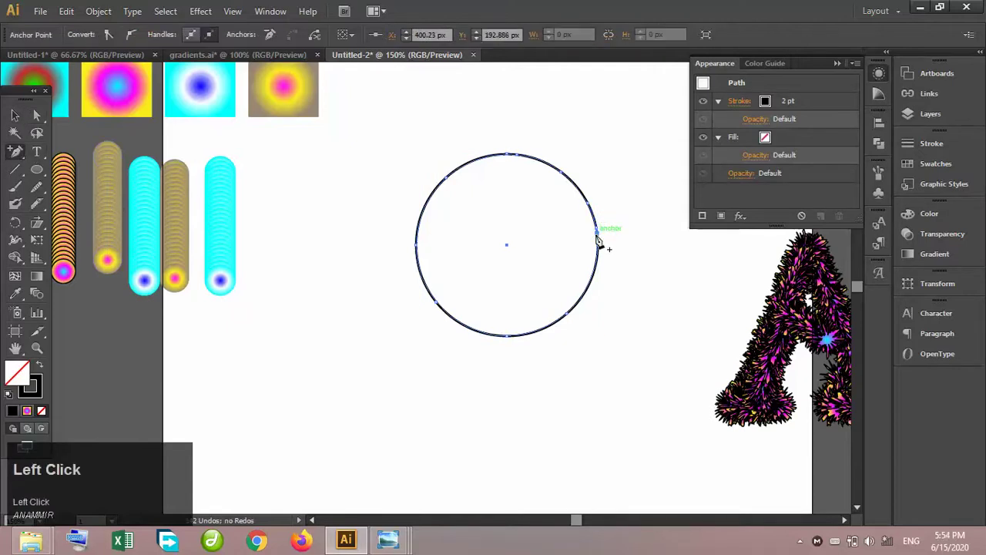
key("v")
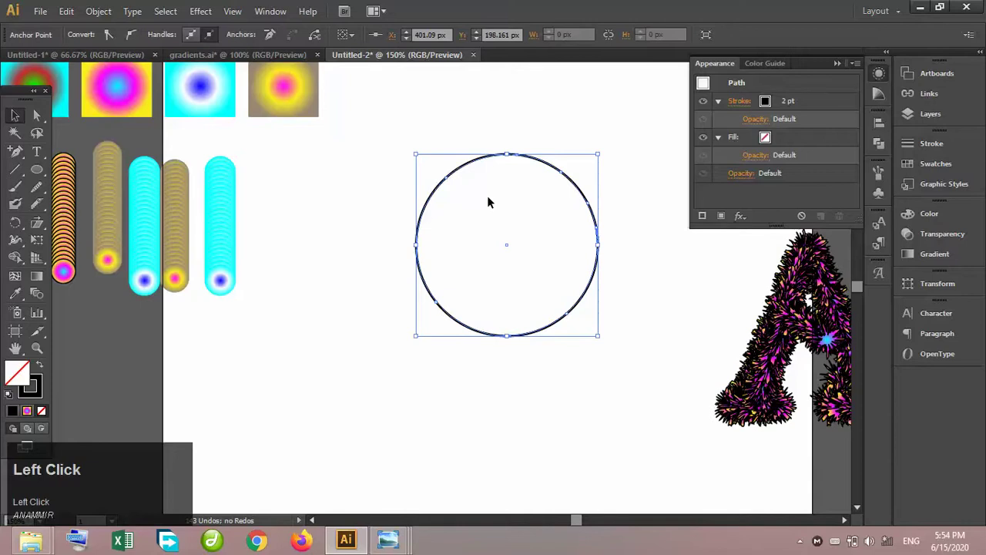
Replace the spine of the duplicated cyan and blue blend with the circle that has the extra anchor points
left_click(219, 201, "shift")
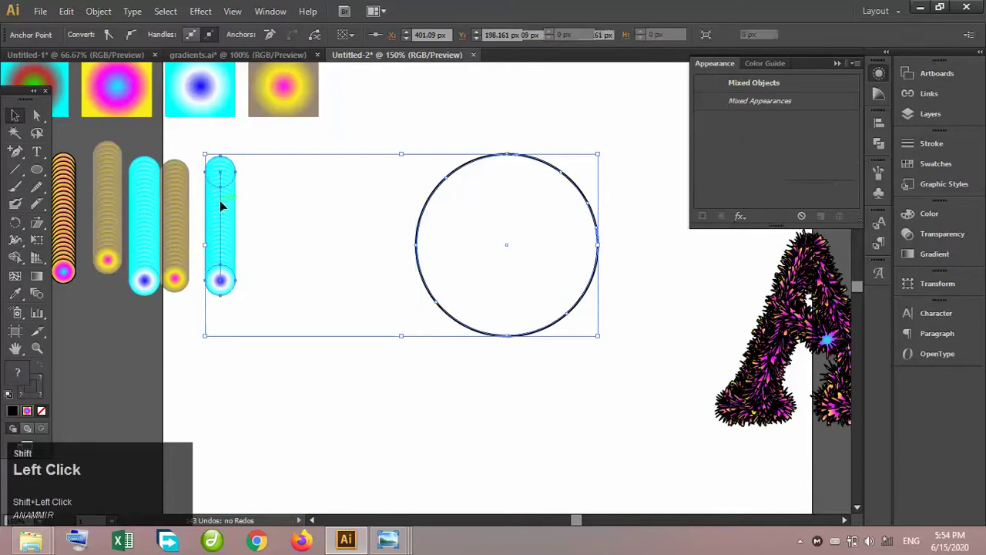
left_click(98, 10)
mouse_move(196, 334)
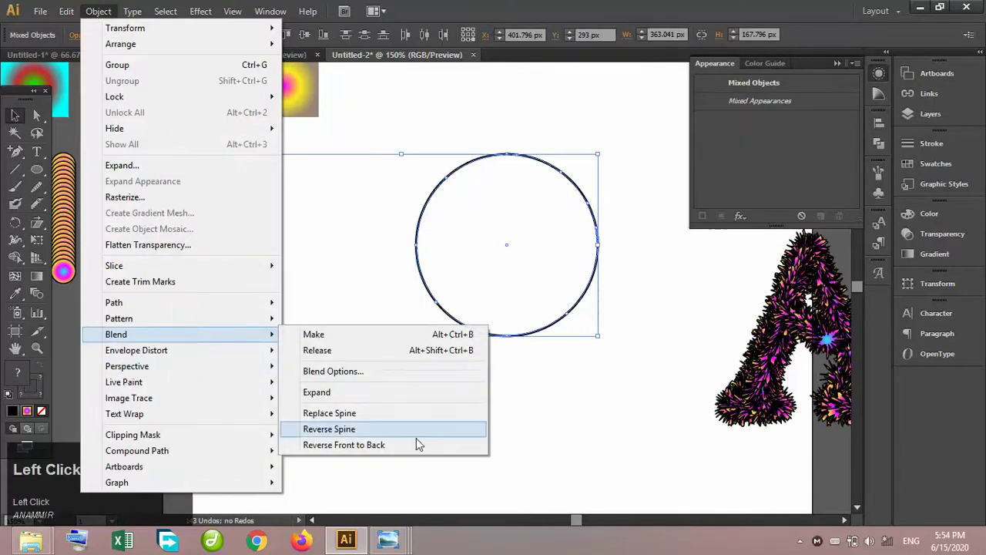
left_click(407, 416)
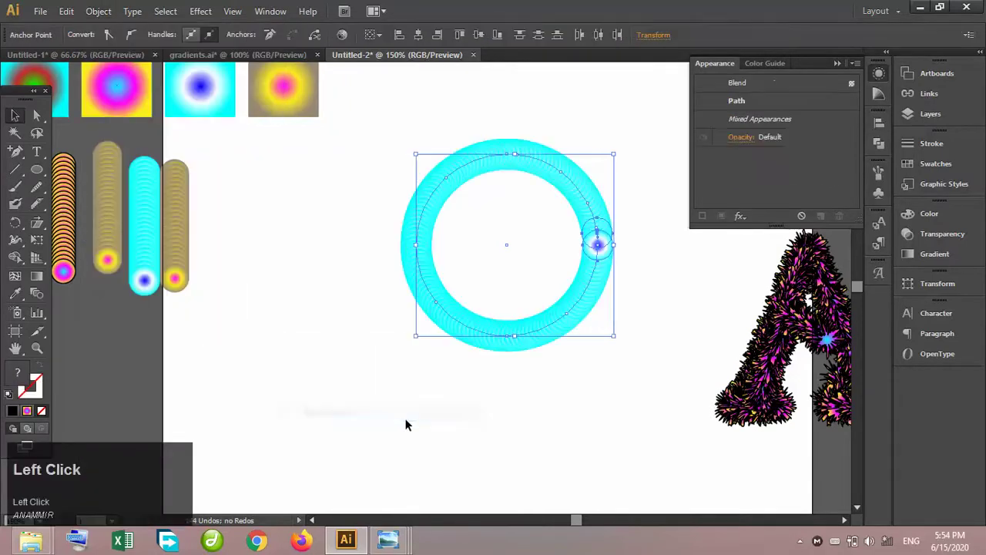
Apply the Roughen effect to the cyan ring blend with preview on, setting size to 27% and detail to 23/in
left_click(739, 216)
mouse_move(817, 245)
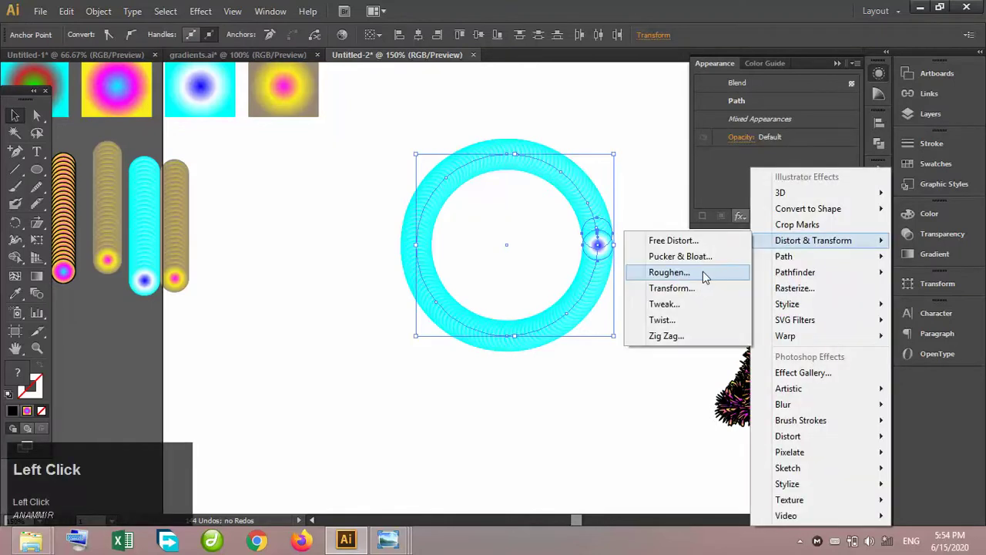
left_click(703, 271)
left_click(473, 357)
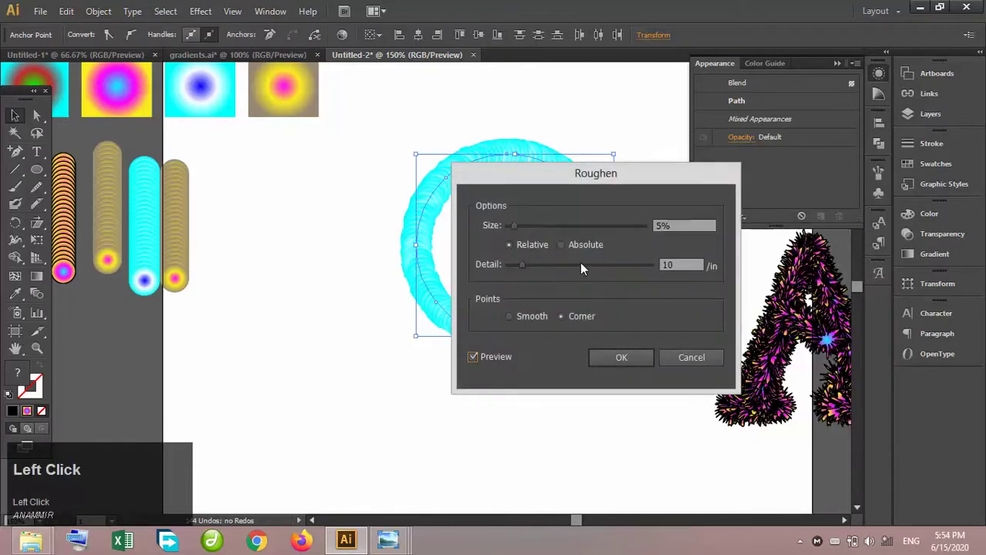
left_click(544, 226)
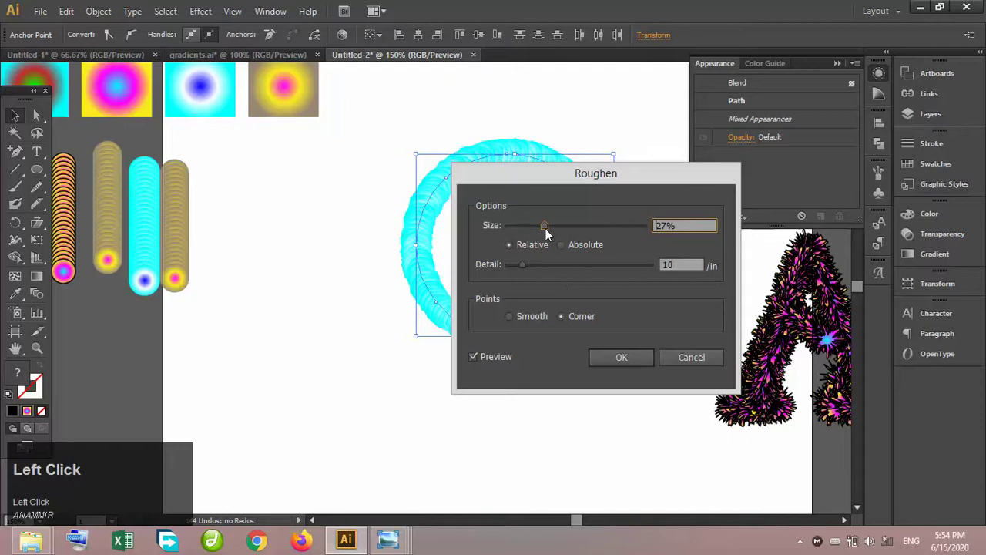
left_click(541, 266)
left_click_drag(632, 176, 744, 110)
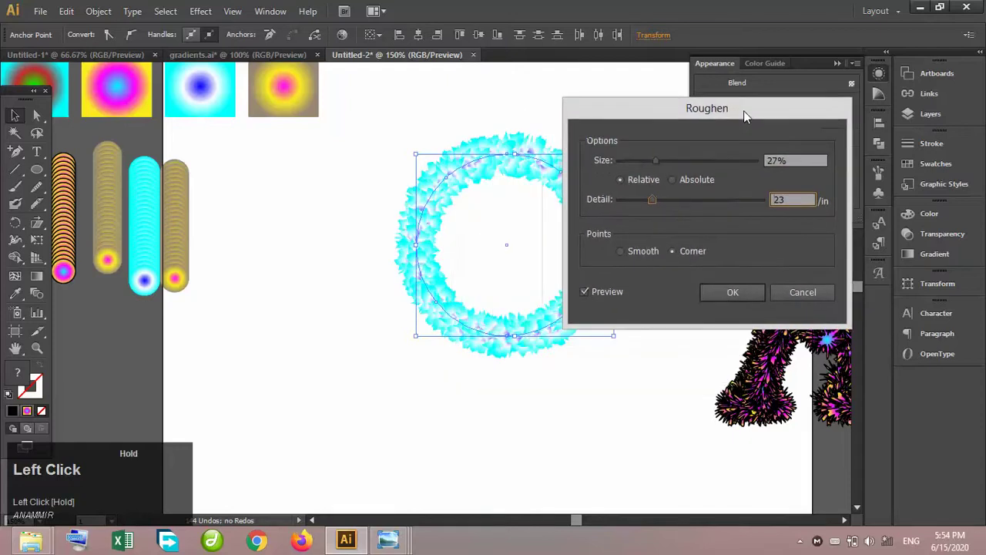
Apply the Roughen effect to the circular blend with a larger relative size, detail of 100/in and corner points
left_click_drag(672, 203, 767, 203)
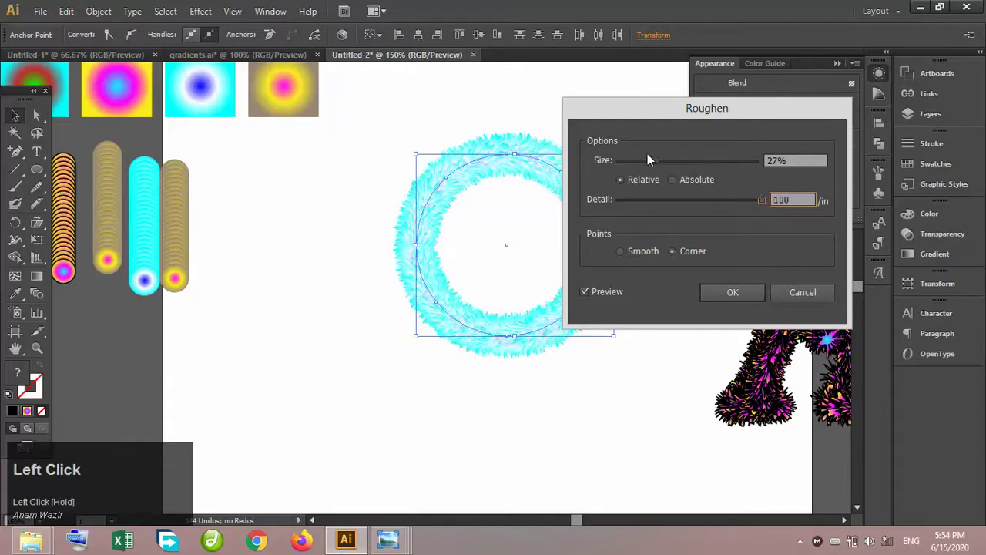
left_click_drag(653, 160, 715, 171)
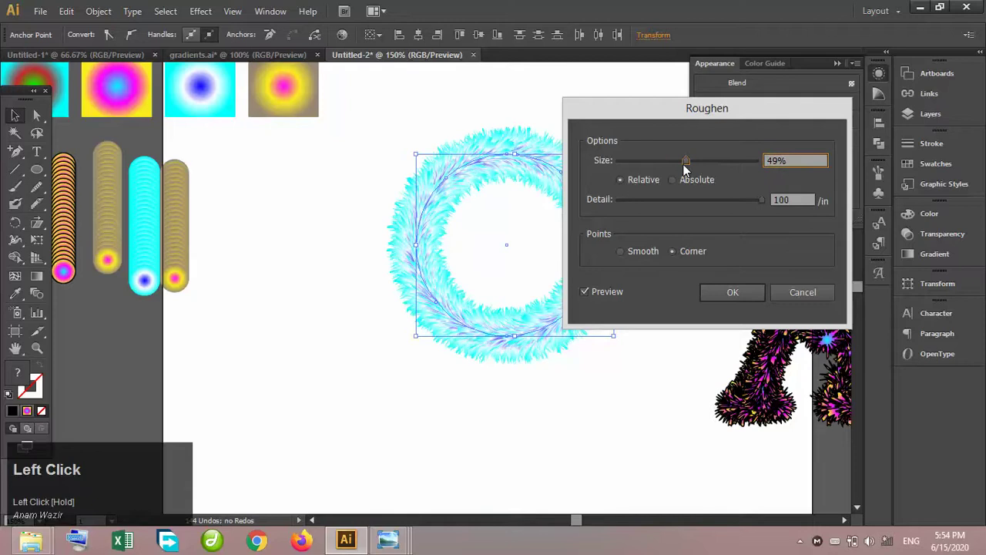
left_click(733, 292)
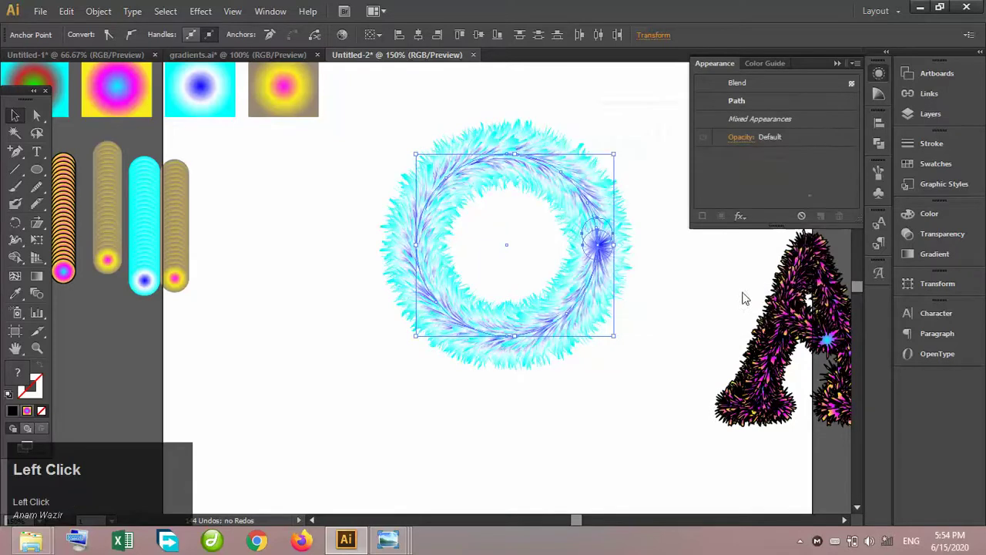
Move the furry ring up and left, and scale a smaller copy of about 122 × 112 px inside it
left_click(651, 214)
left_click_drag(608, 222, 559, 189)
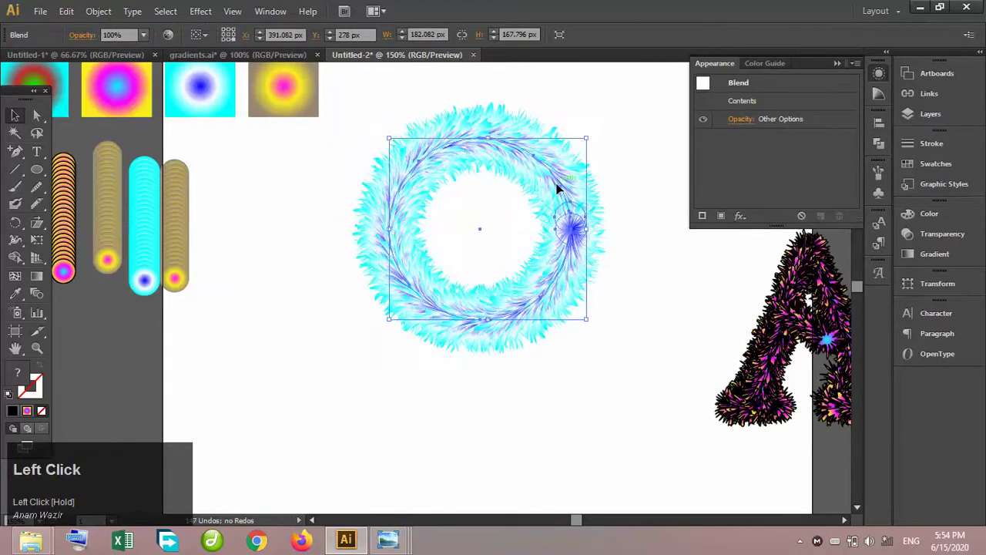
left_click(37, 225)
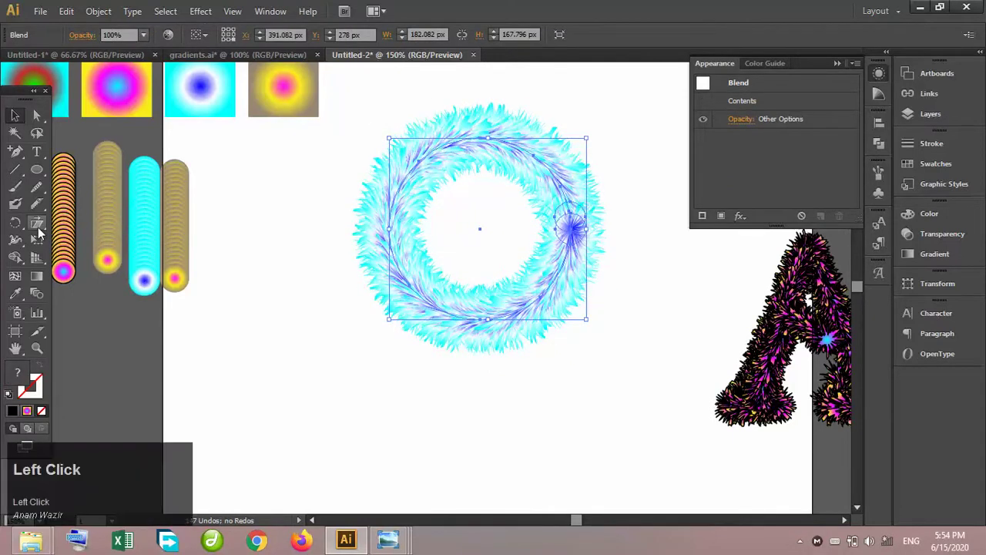
left_click_drag(38, 231, 86, 221)
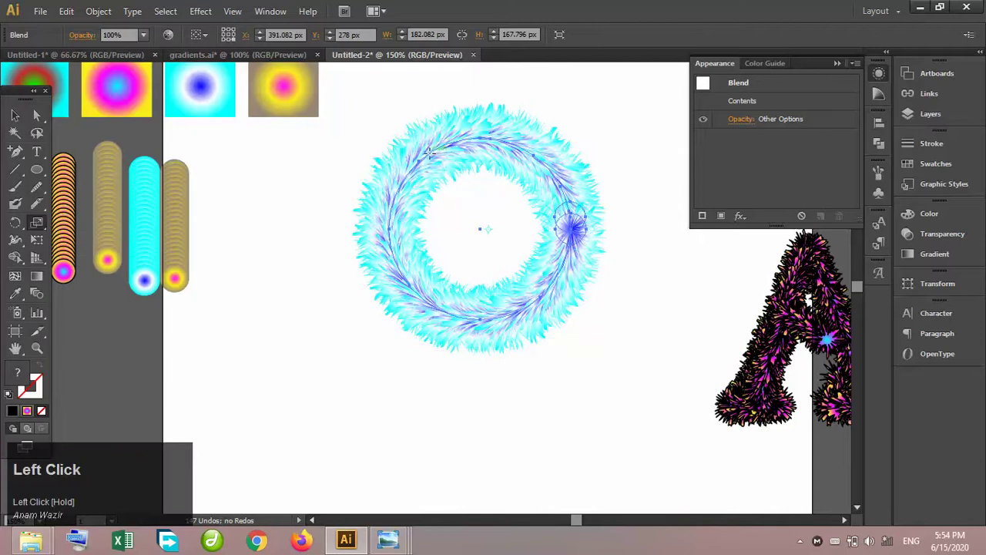
left_click_drag(428, 152, 449, 176)
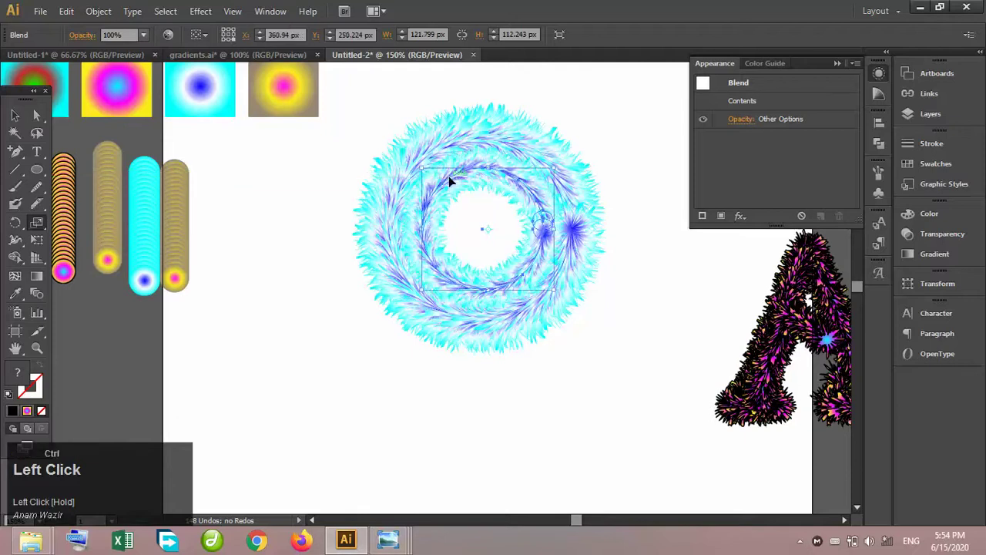
Repeat the scaled-copy transform until ever smaller furry rings fill the middle of the circle
key("ctrl+d")
key("ctrl+s")
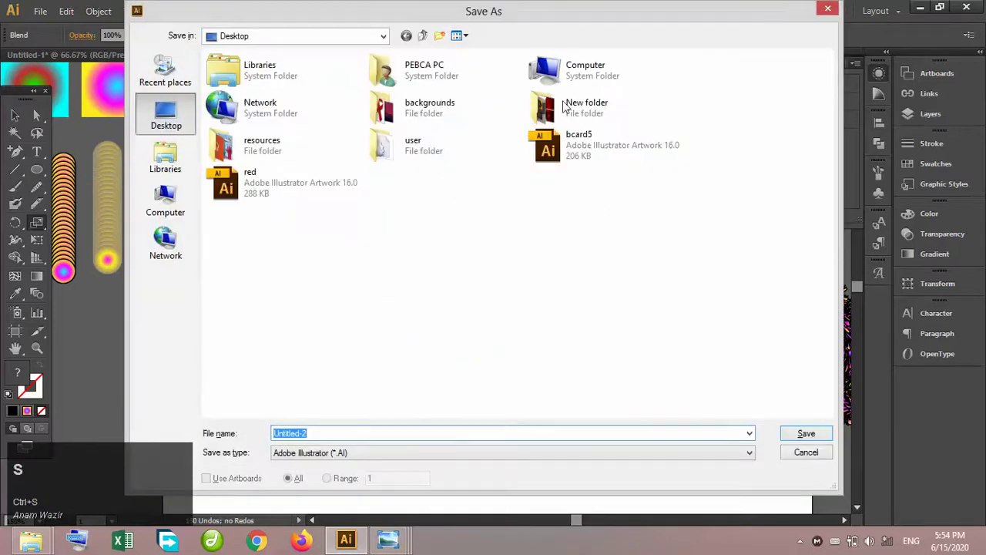
left_click(827, 9)
key("ctrl+d")
key("ctrl+d")
key("ctrl+d")
key("ctrl+d")
key("ctrl+d")
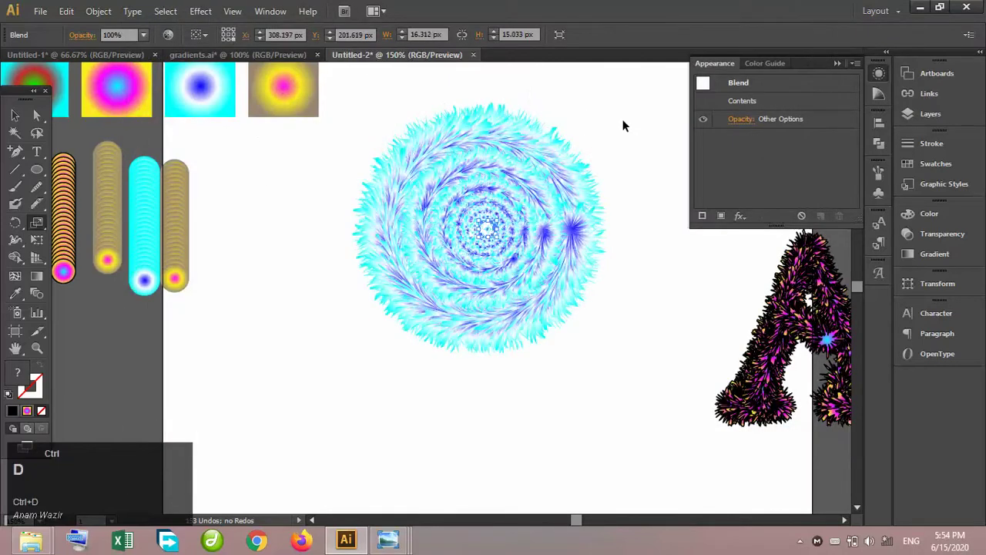
key("ctrl+d")
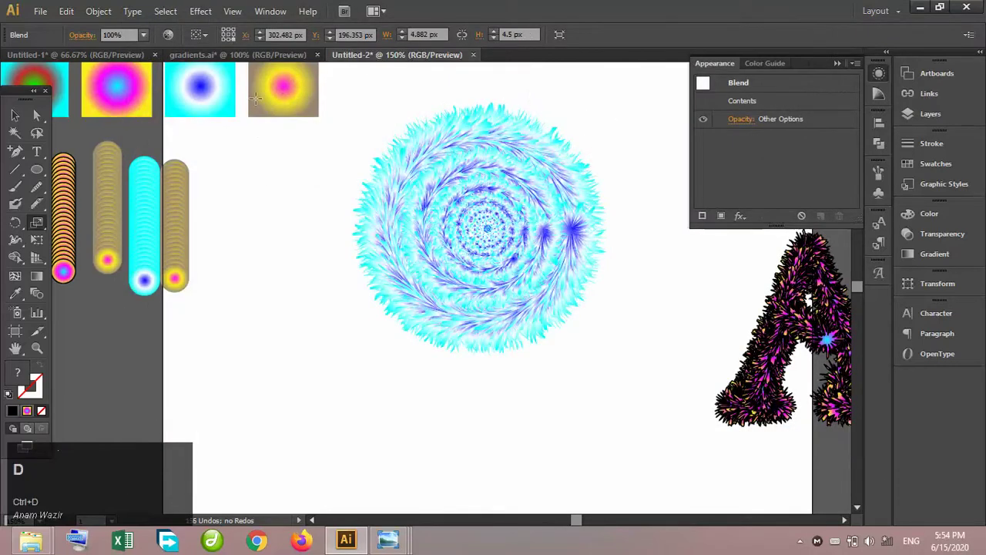
Select all the concentric furry rings and group them
left_click(15, 115)
left_click_drag(604, 350, 450, 226)
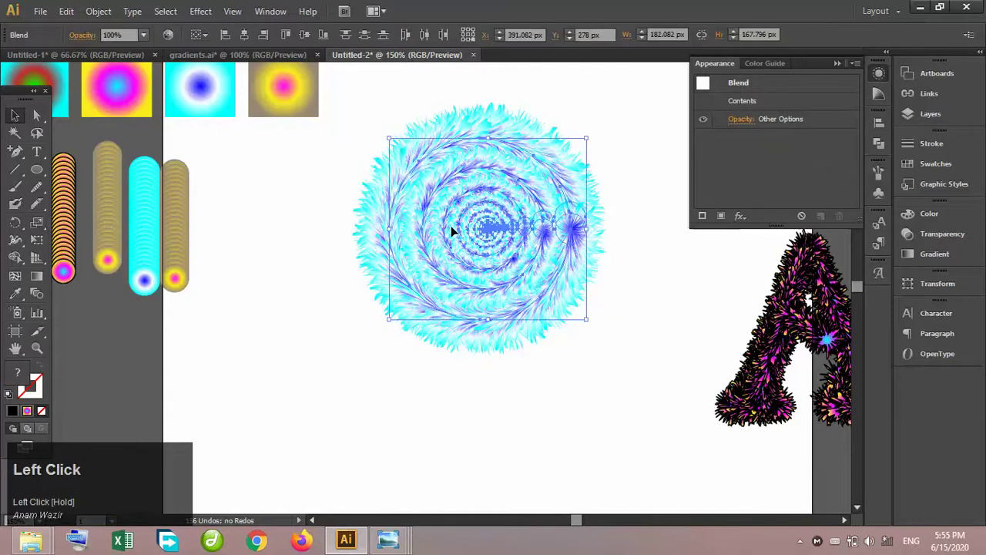
key("ctrl+g")
left_click(583, 367)
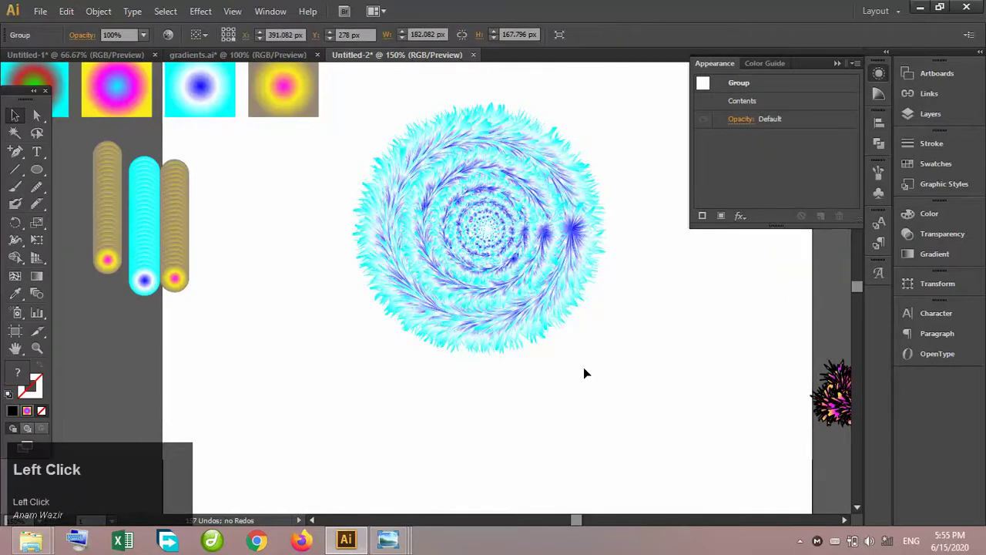
Create a new 600 × 600 px RGB document
key("ctrl+minus")
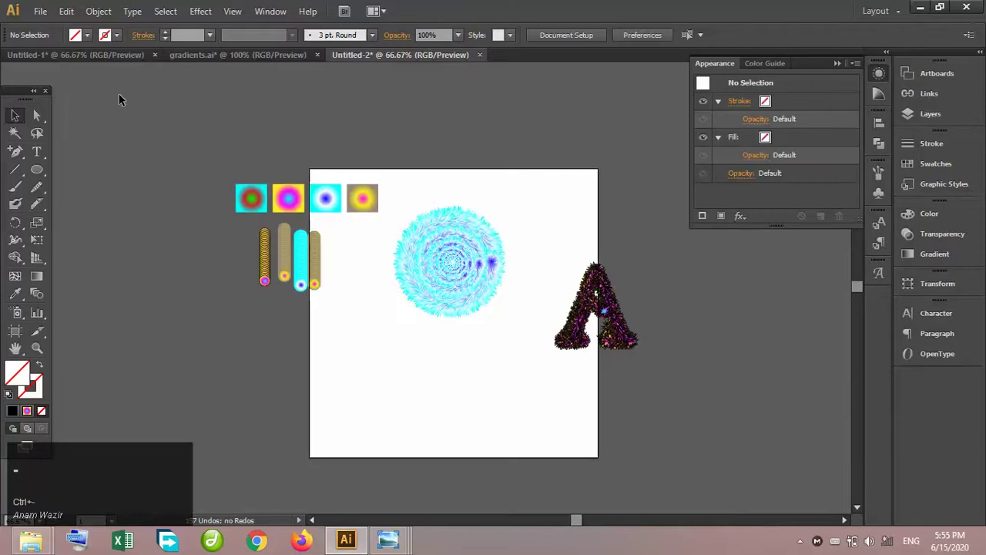
left_click(40, 10)
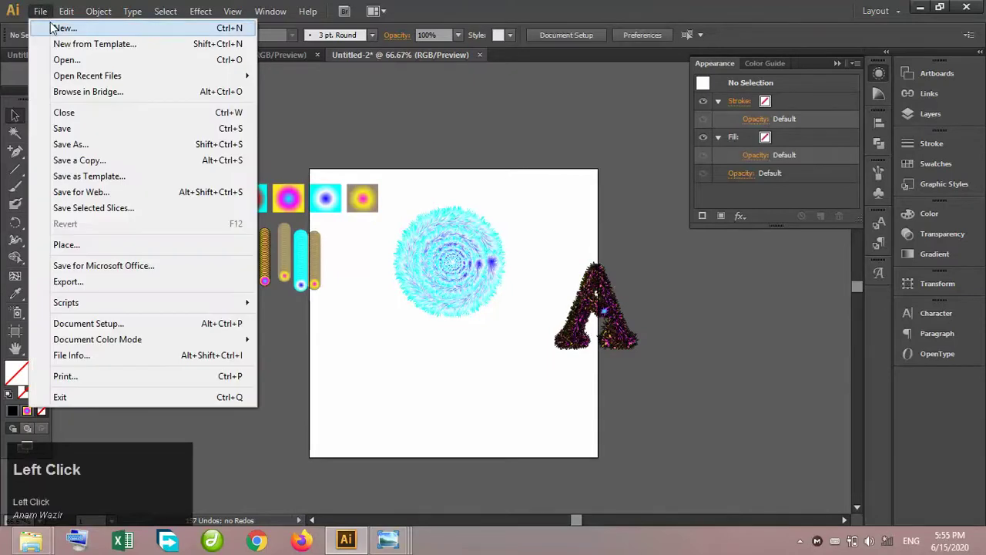
left_click(32, 26)
key("Return")
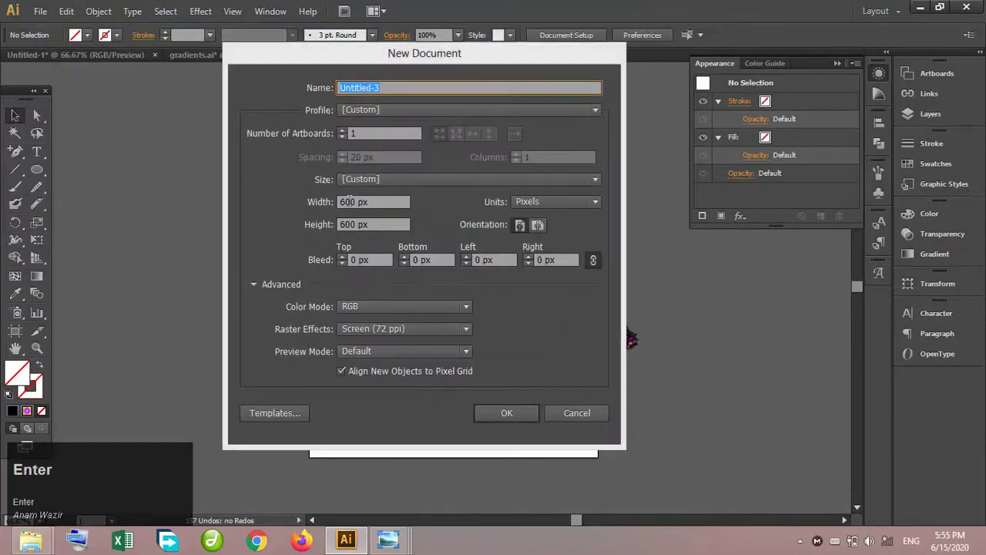
Copy the furry circle group from Untitled-2 onto the artboard of Untitled-3
left_click(98, 55)
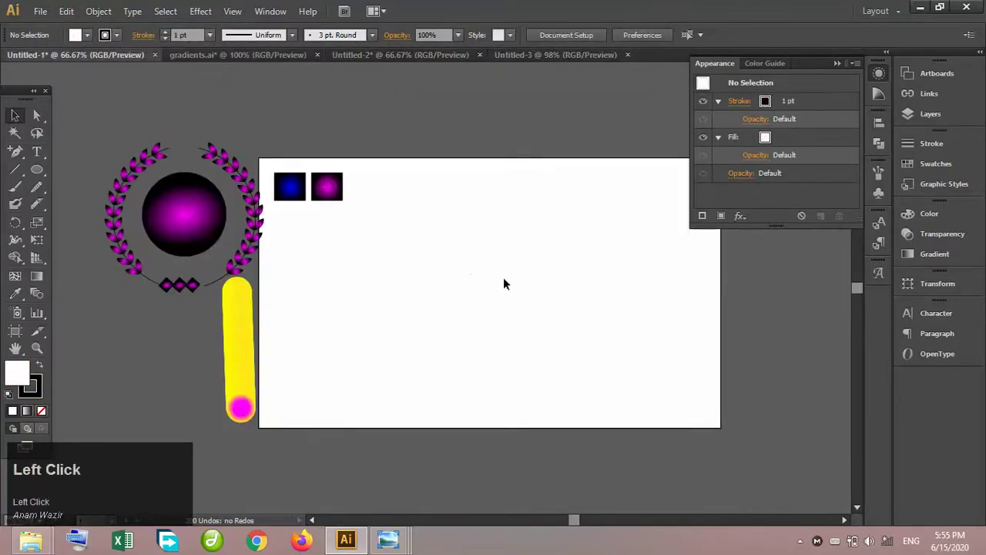
left_click(192, 55)
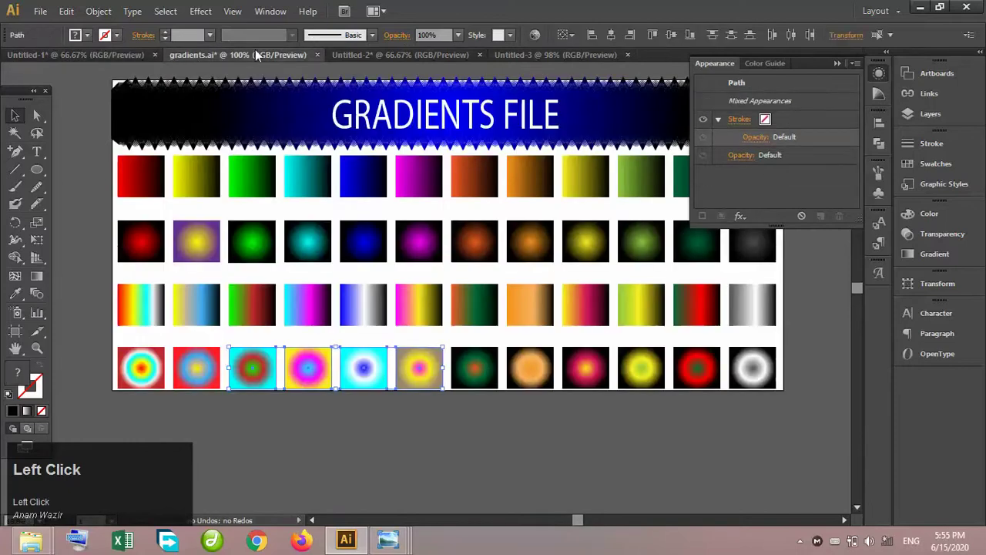
left_click(350, 55)
left_click_drag(465, 284, 481, 254)
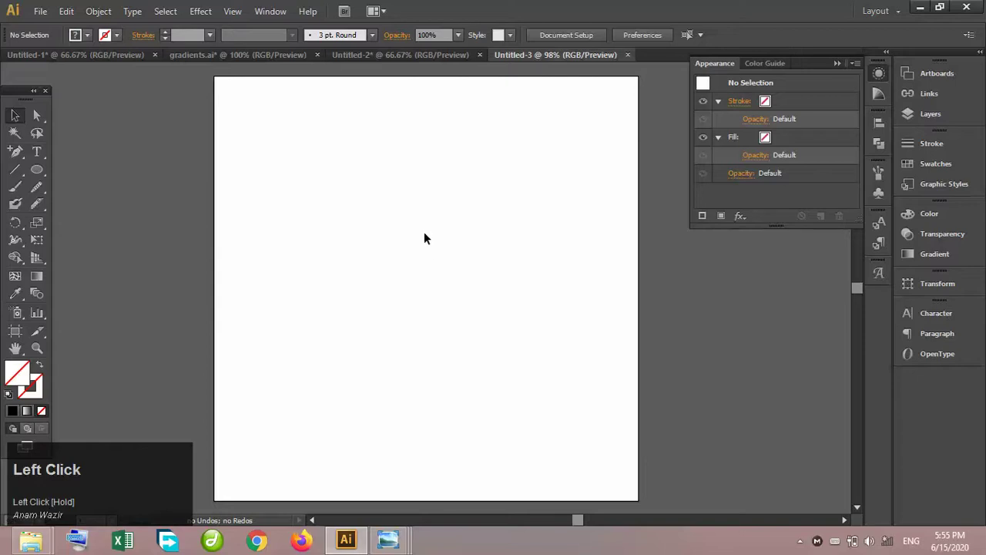
left_click_drag(424, 239, 526, 258)
left_click(526, 258)
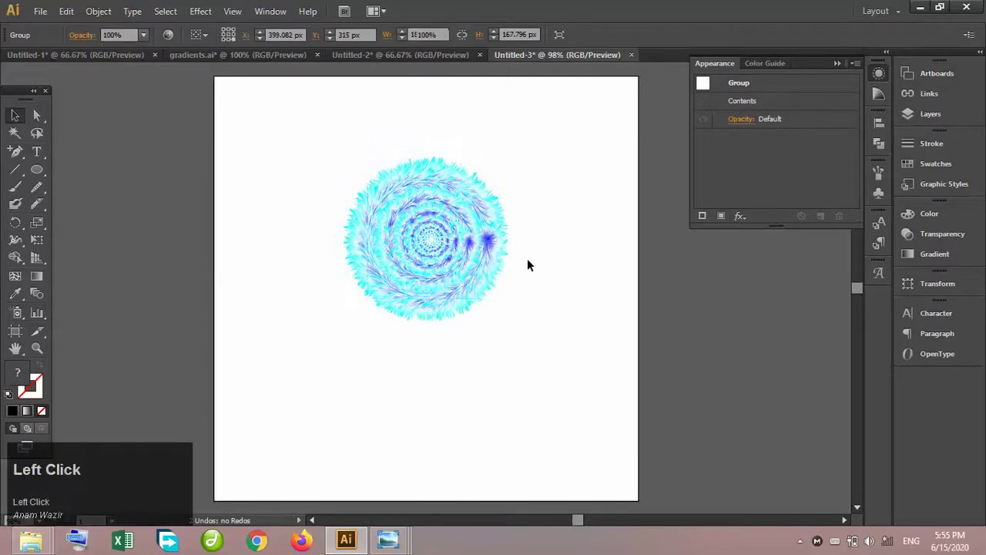
Enlarge the furry circle group to about 390 × 360 px and reposition it near the middle of the artboard
left_click(454, 245)
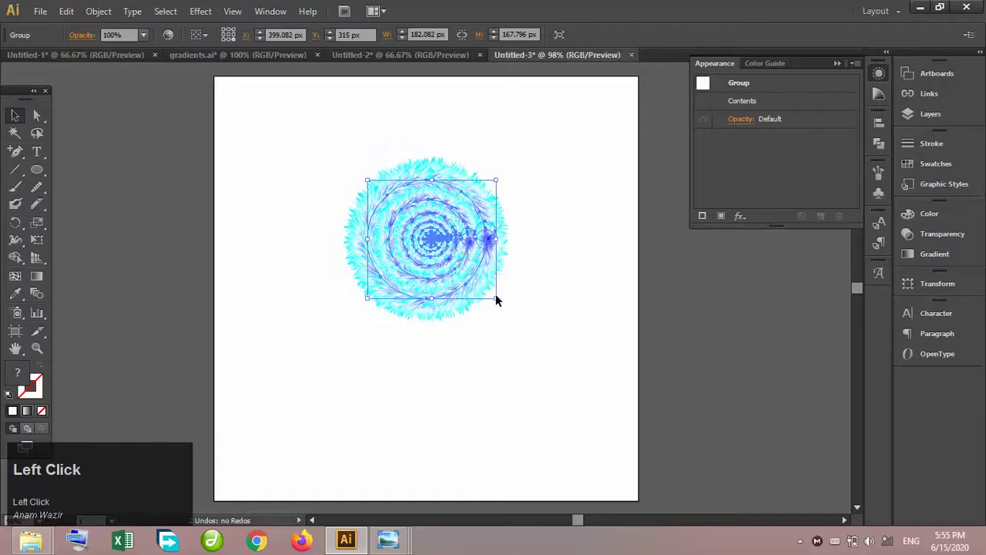
left_click_drag(496, 300, 642, 460)
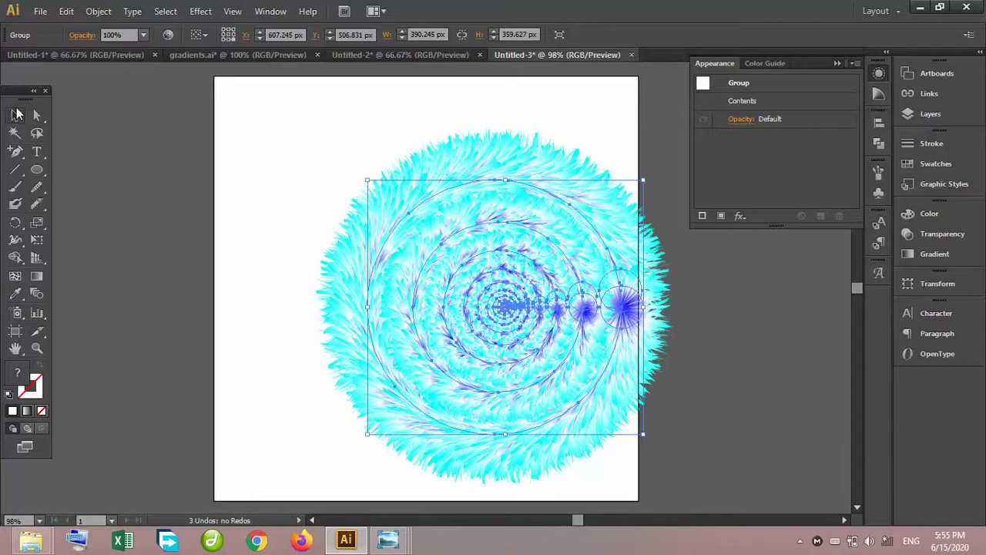
left_click(16, 115)
left_click_drag(458, 290, 433, 276)
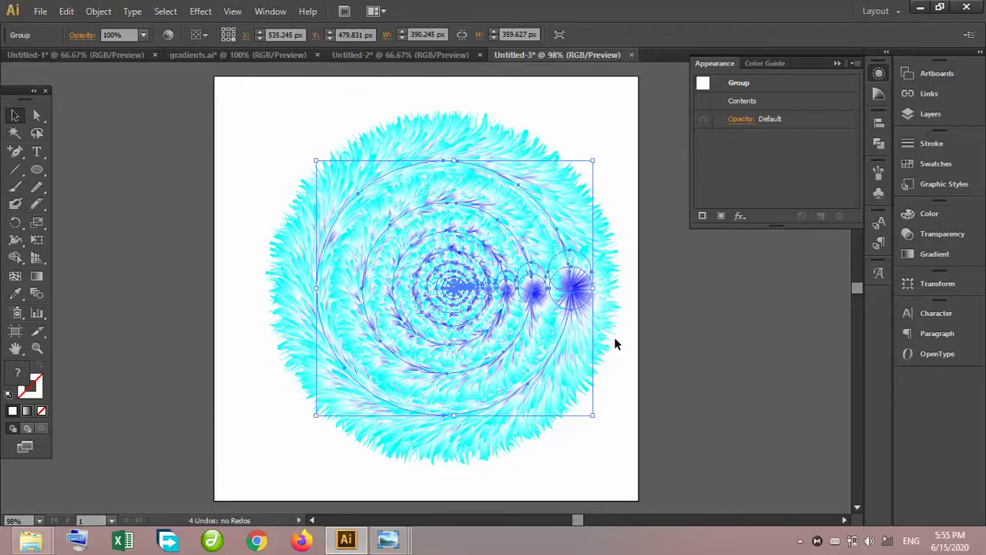
left_click(705, 359)
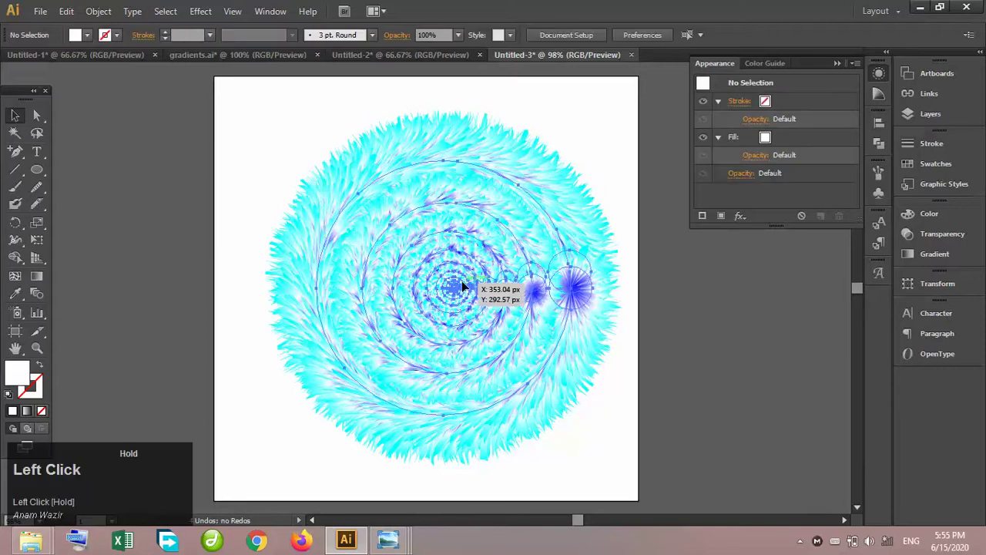
left_click_drag(462, 285, 460, 283)
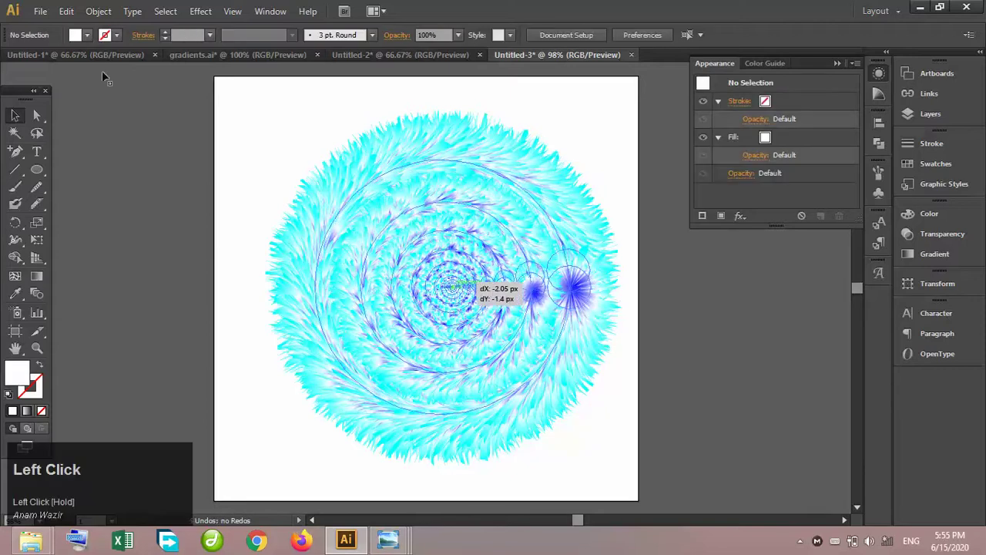
Export the artwork to the Desktop as a PNG named furryeffect at High (300 ppi) resolution with a transparent background
left_click(39, 12)
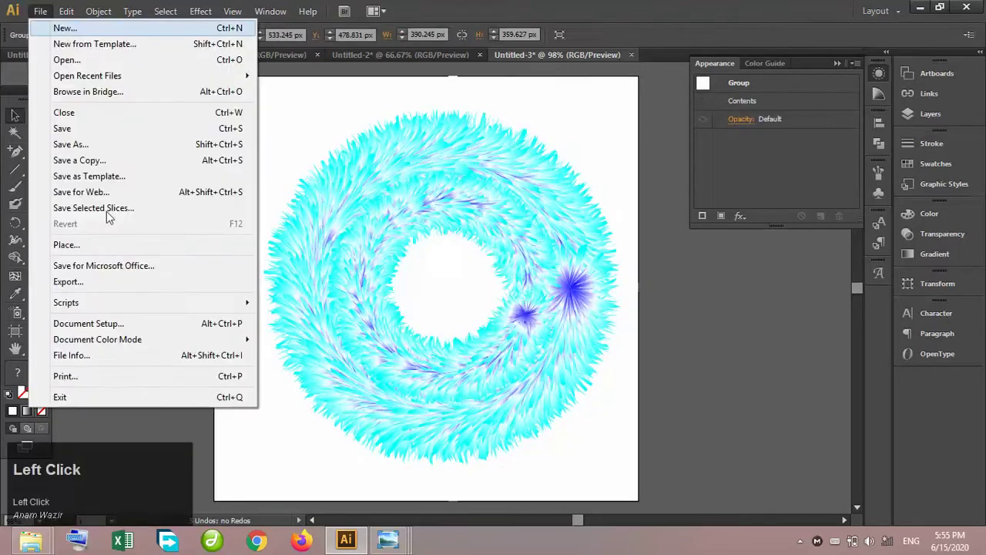
left_click(119, 285)
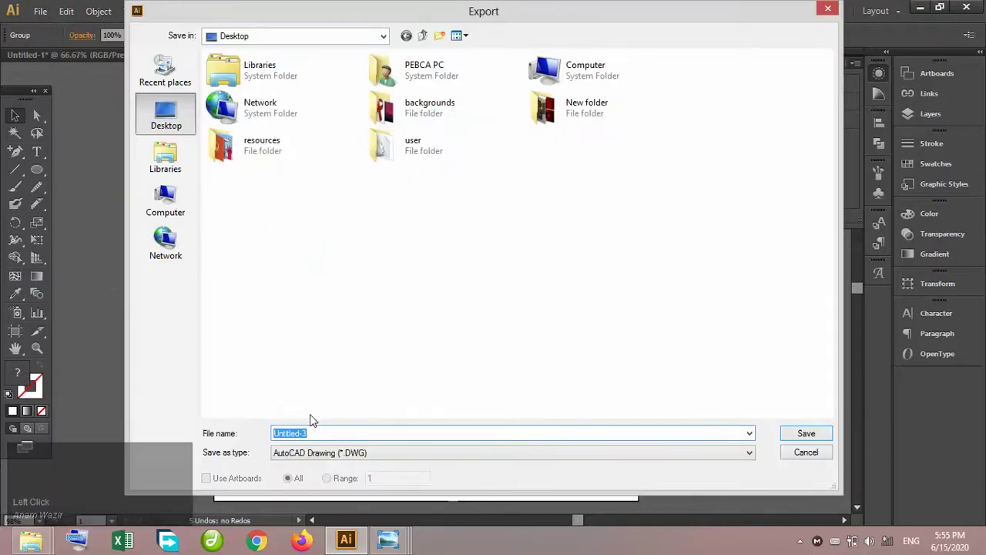
type("f")
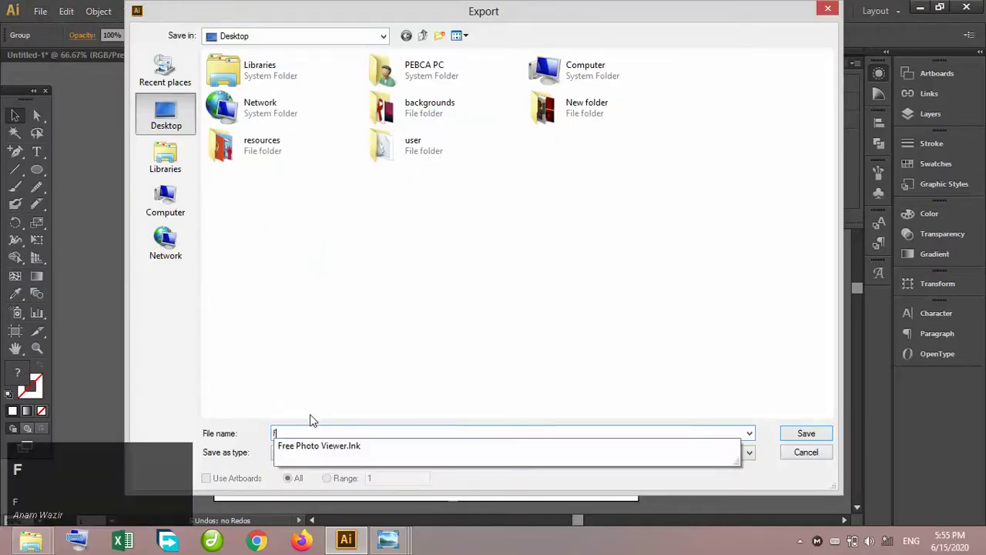
type("urryeffect")
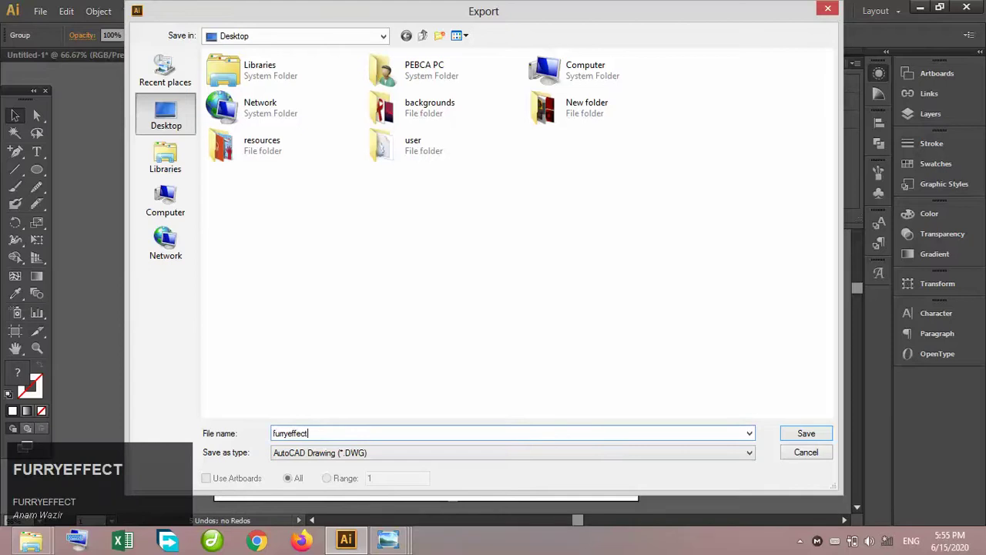
left_click(443, 458)
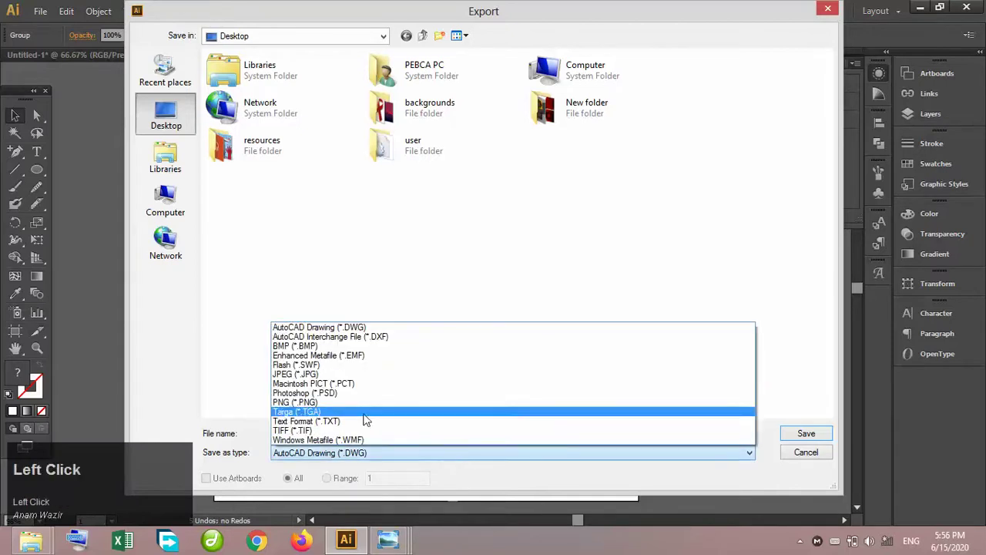
left_click(359, 404)
key("Return")
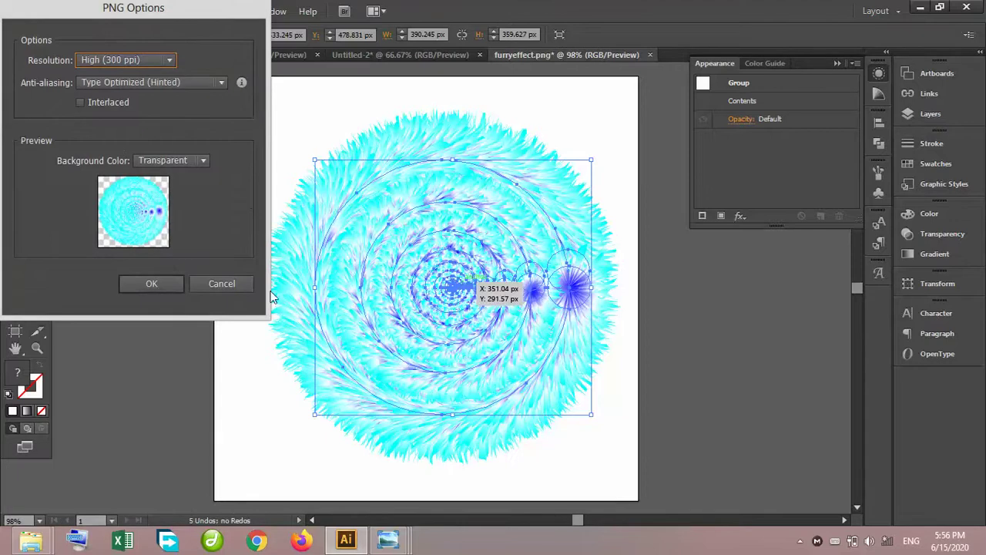
left_click(154, 284)
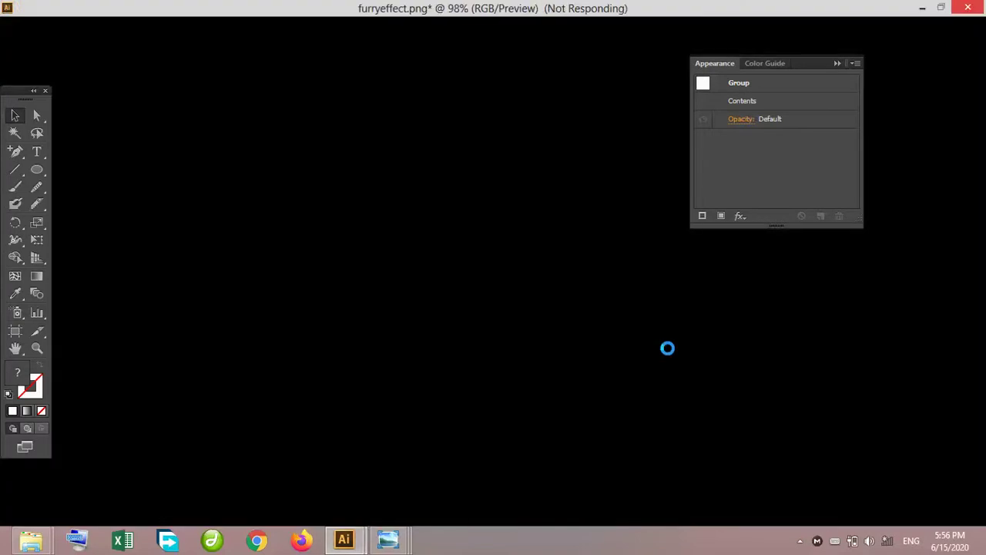
left_click(799, 541)
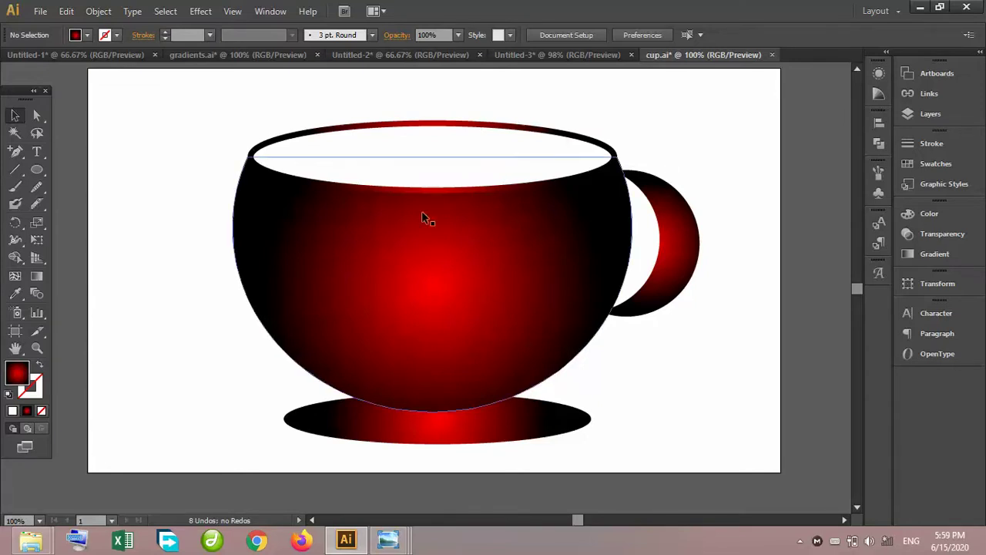
left_click(463, 243)
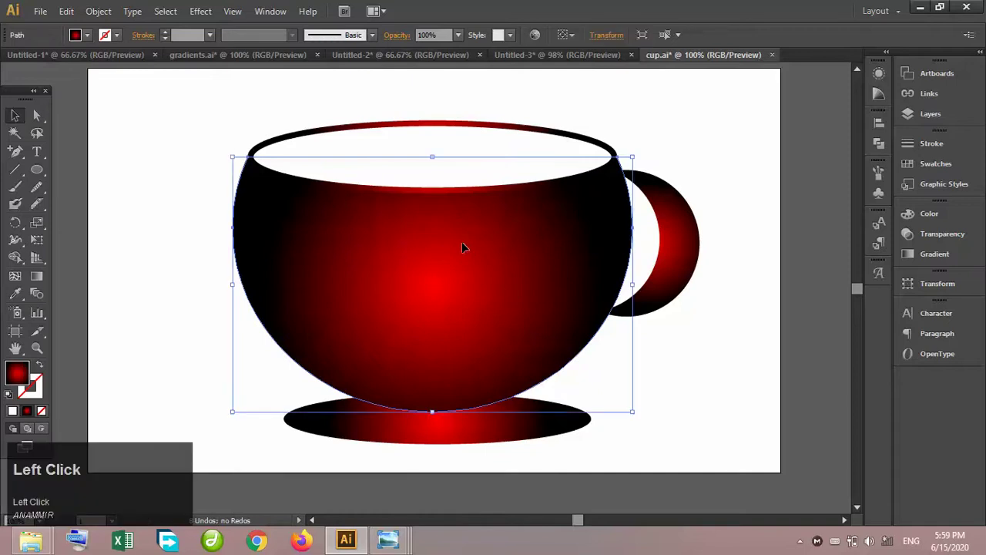
left_click(667, 131)
left_click(526, 145)
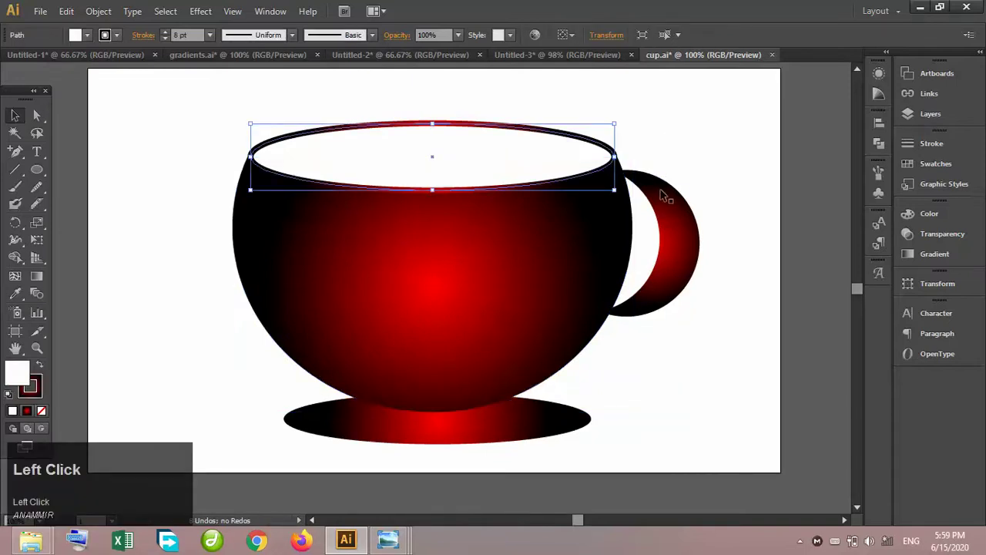
left_click(662, 189)
left_click(573, 229)
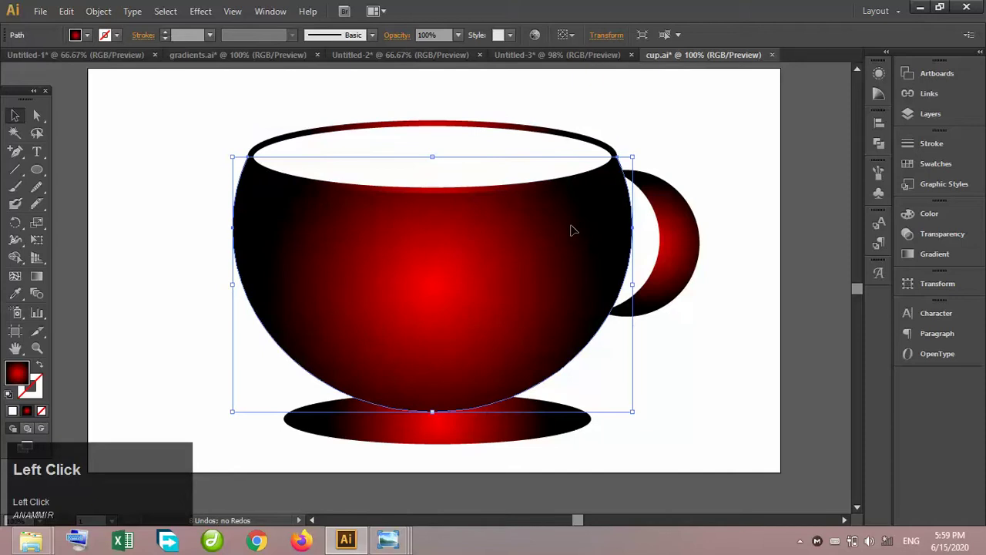
Place the furryeffect PNG from the Desktop as a linked image in the cup document
left_click(694, 179)
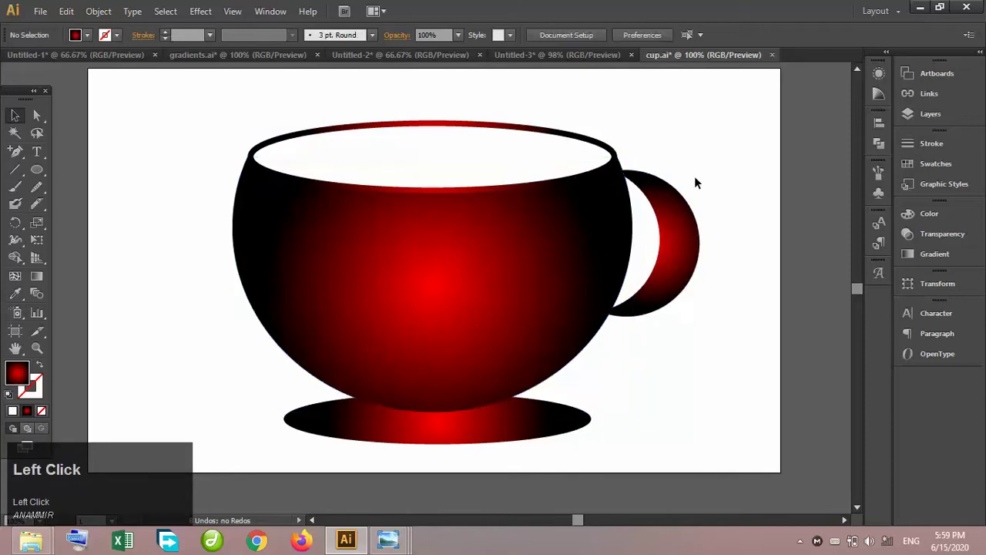
left_click(678, 223)
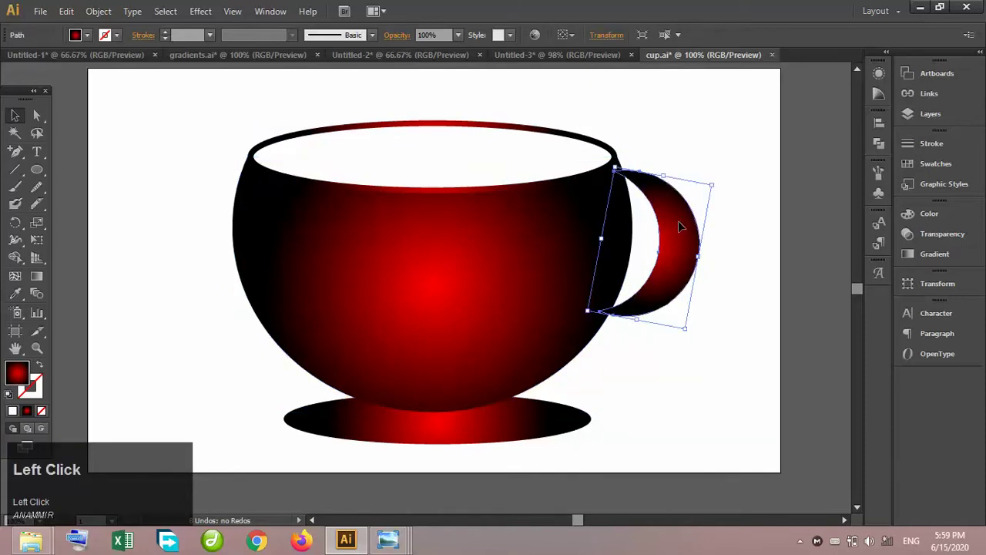
left_click(40, 10)
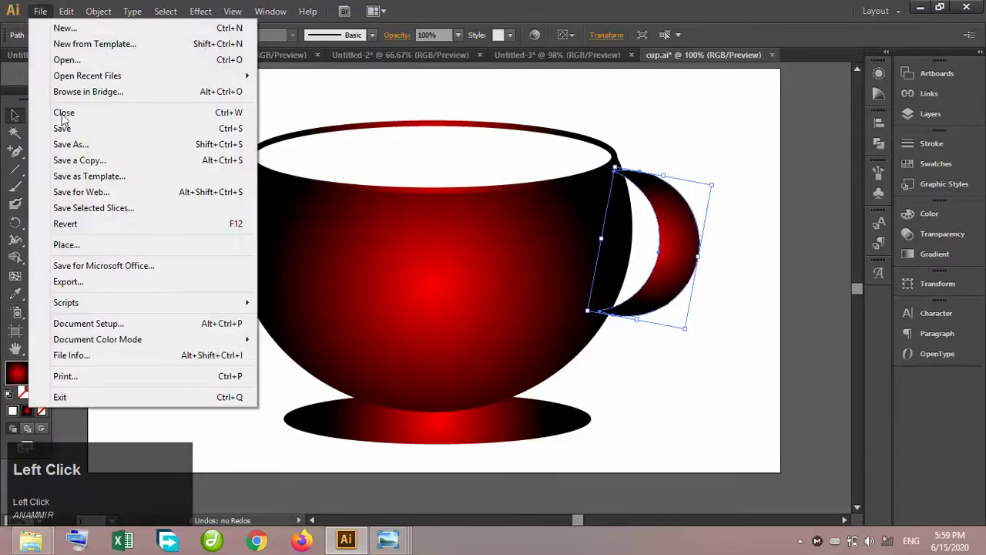
left_click(110, 245)
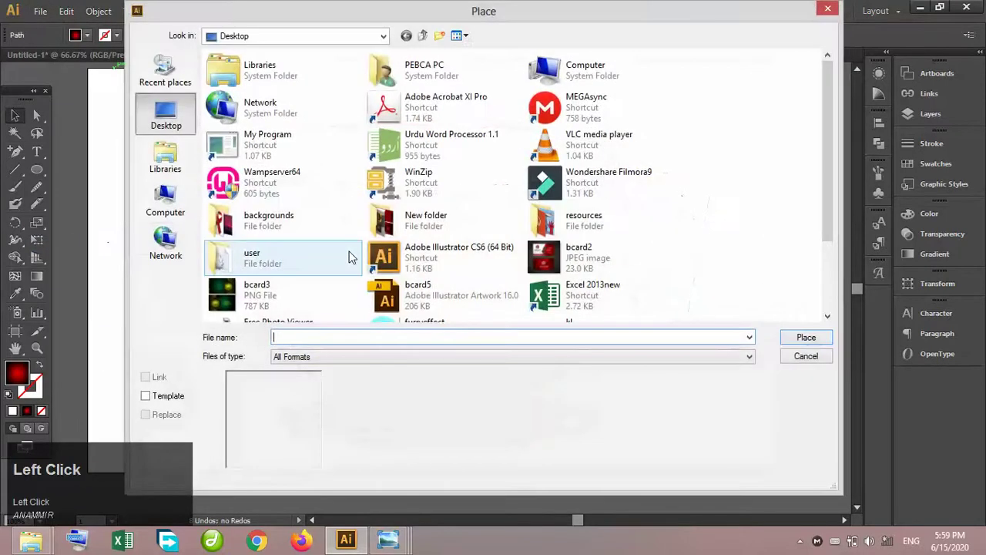
left_click_drag(827, 155, 838, 230)
left_click(501, 236)
double_click(501, 236)
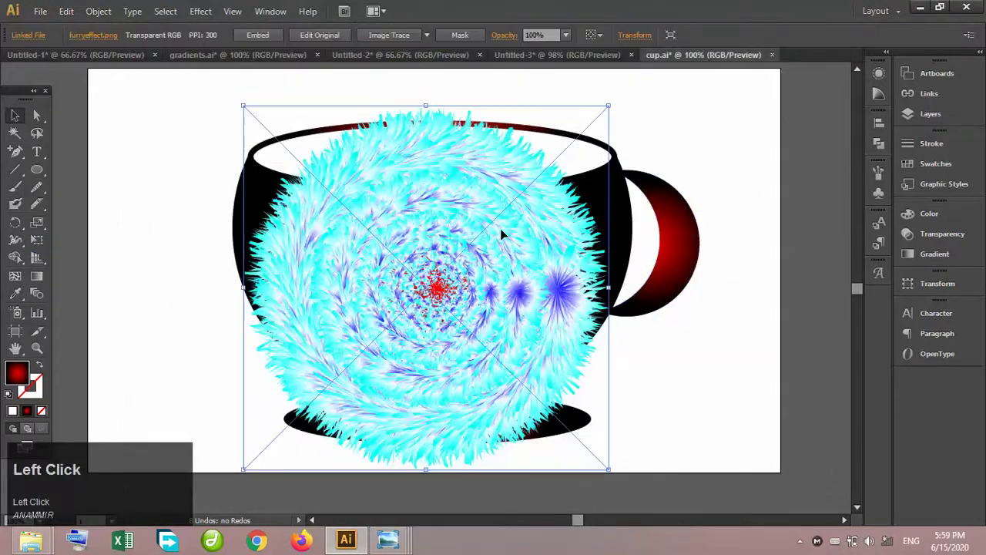
Move the placed fur image over the cup's handle and send it to the back
left_click_drag(500, 257, 680, 224)
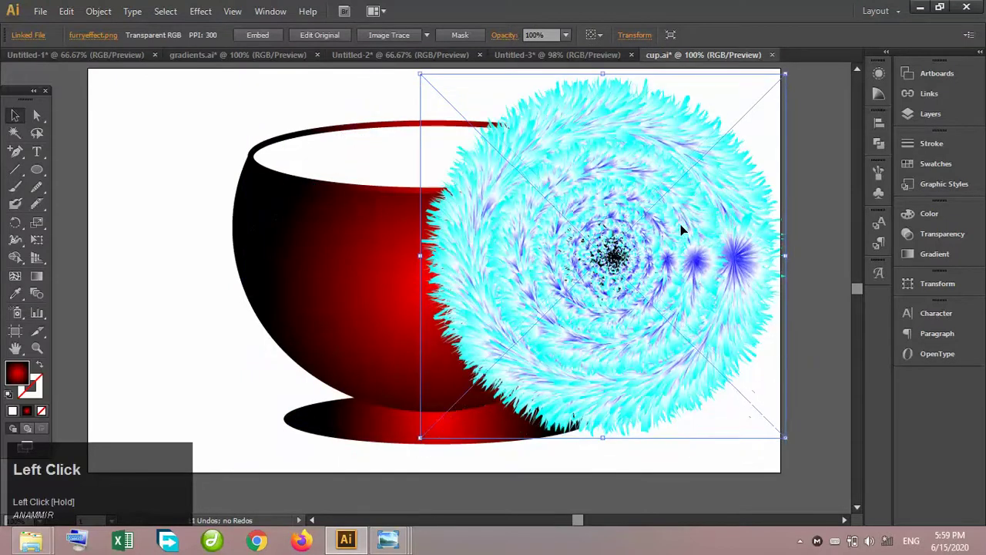
right_click(680, 224)
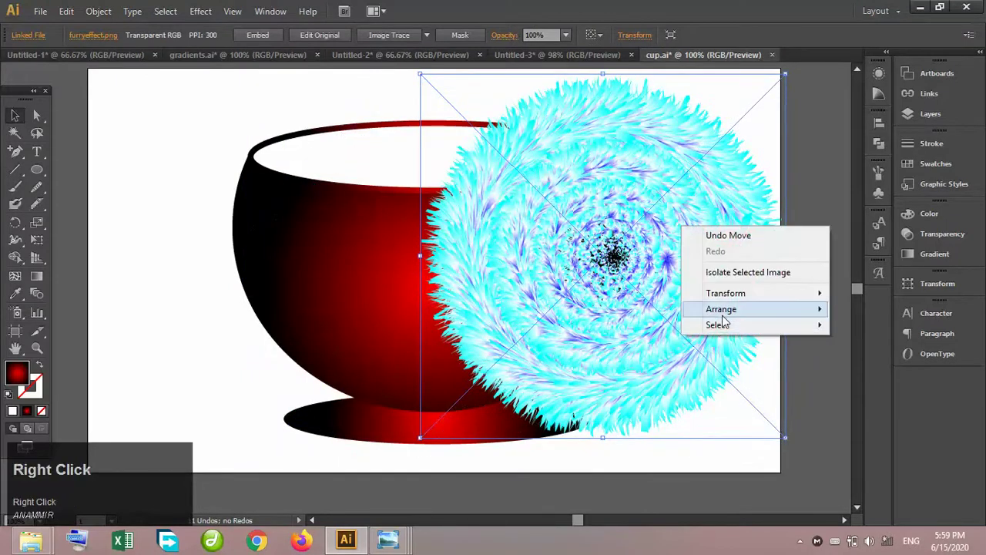
left_click(712, 309)
left_click(582, 355)
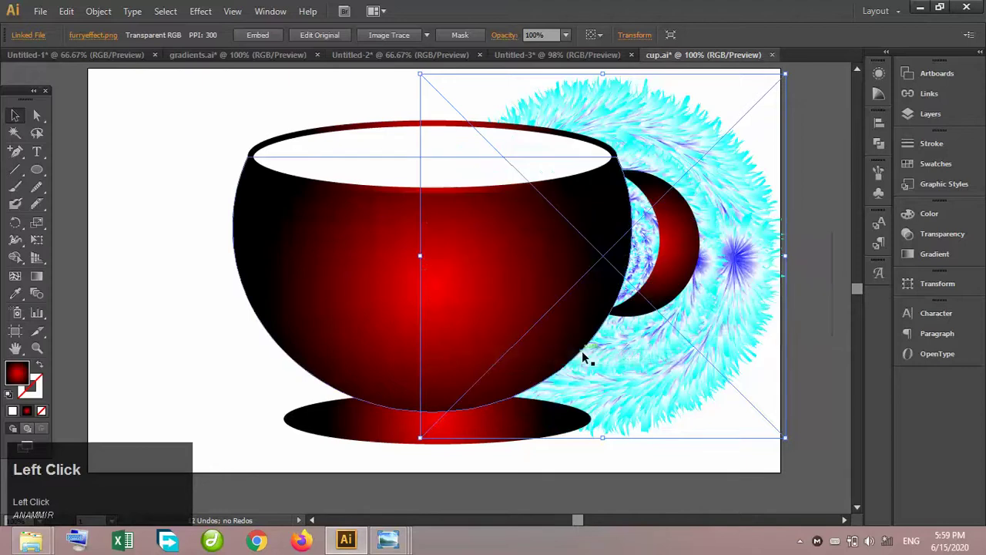
Make a clipping mask from the crescent handle so that it crops the fur image behind it
left_click(691, 231, "shift")
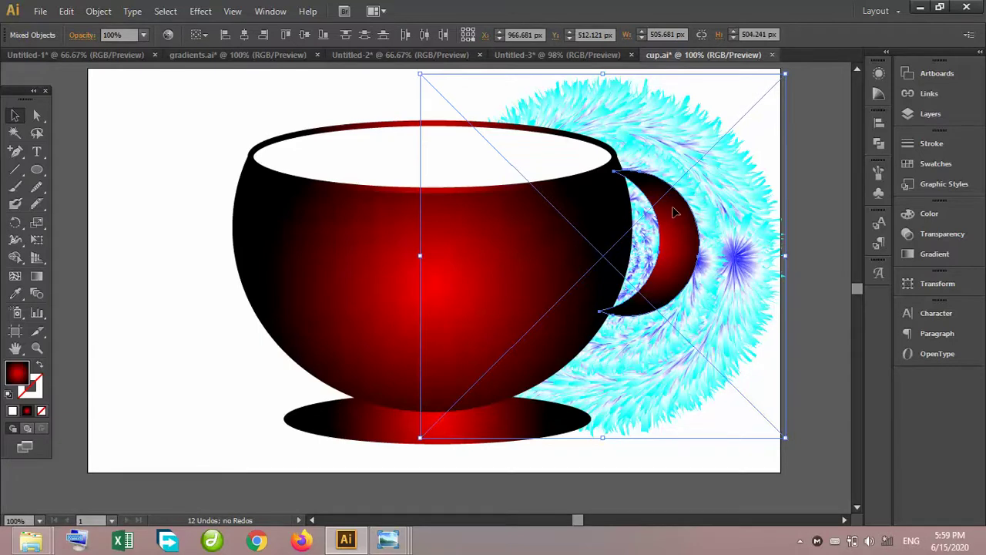
left_click(98, 11)
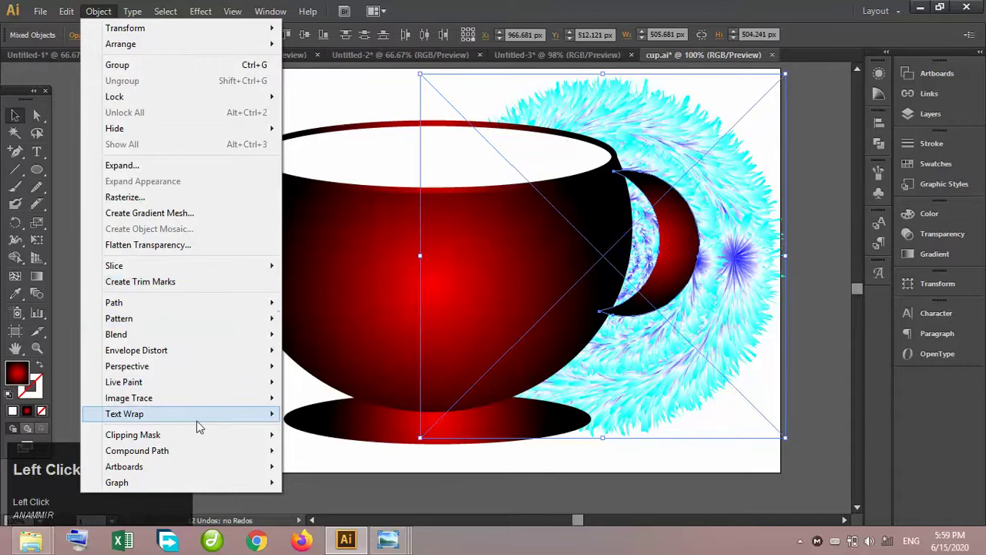
mouse_move(205, 430)
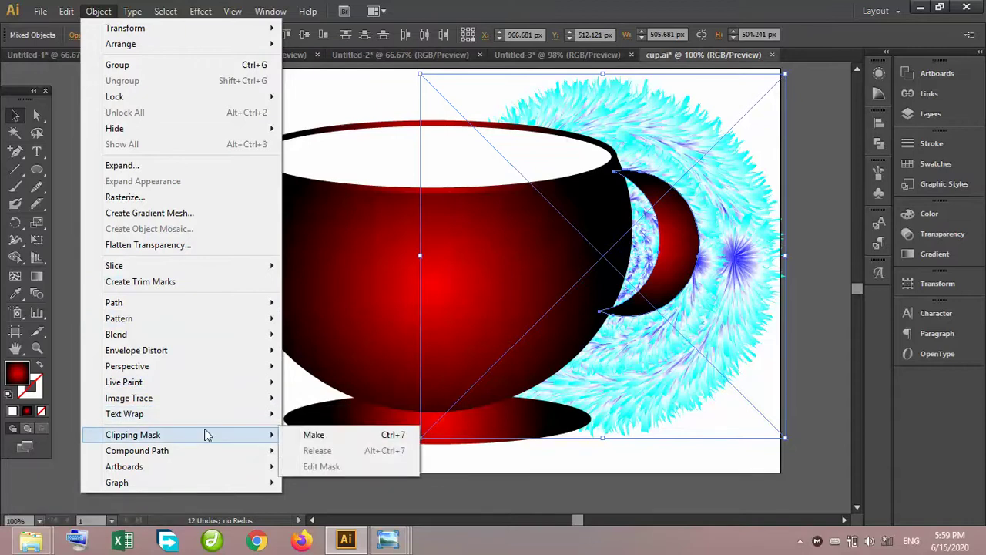
left_click(308, 434)
left_click(610, 391)
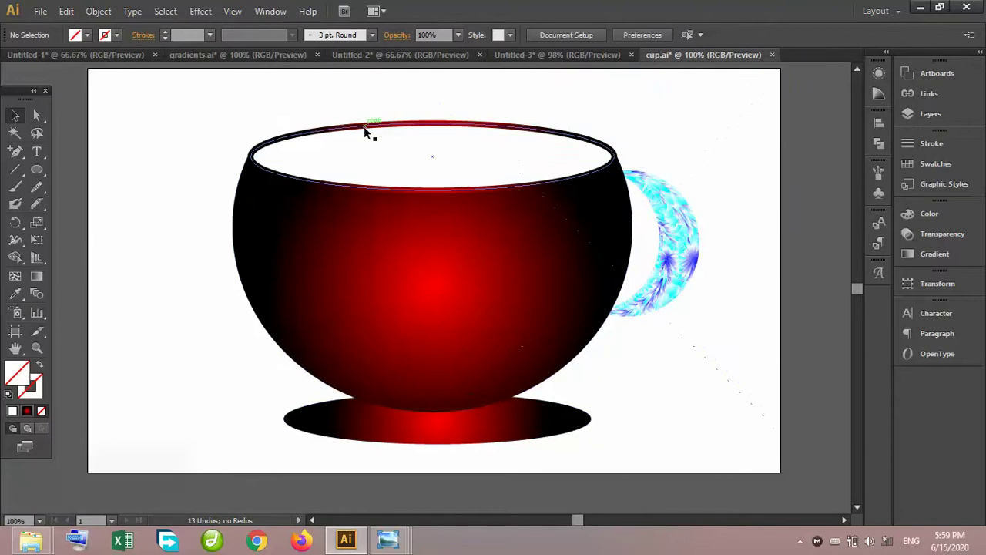
Place a second linked copy of the furryeffect PNG for the saucer ellipse below the cup
left_click(387, 443)
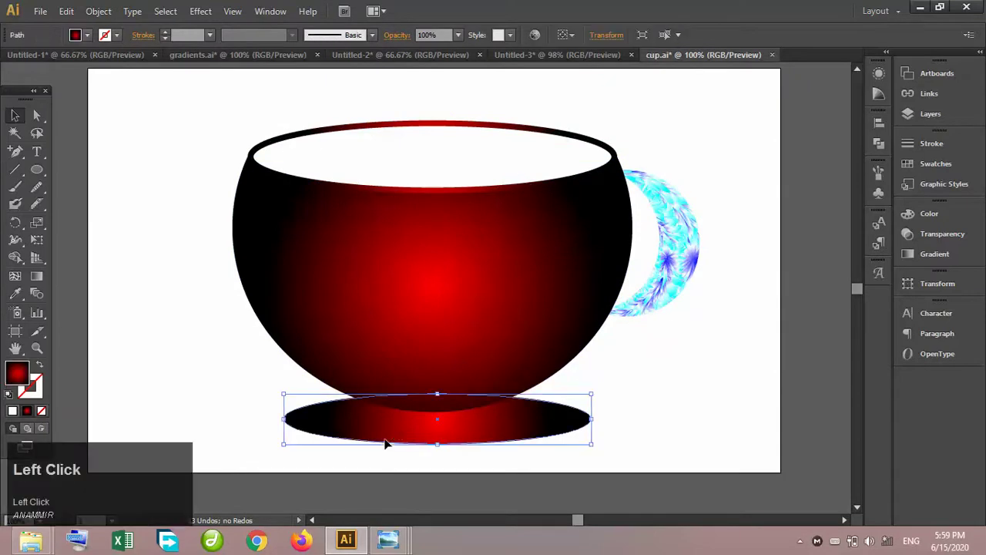
left_click(40, 11)
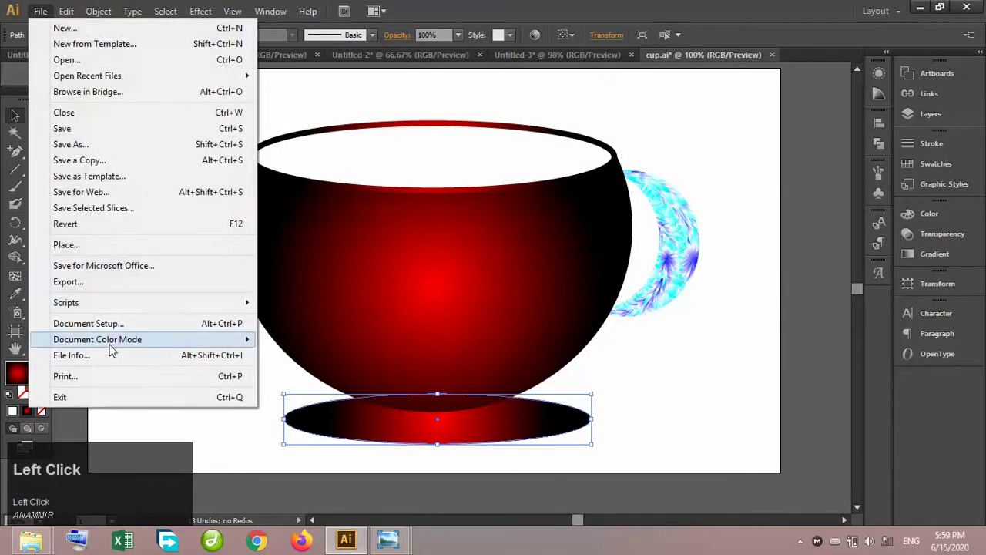
left_click(116, 245)
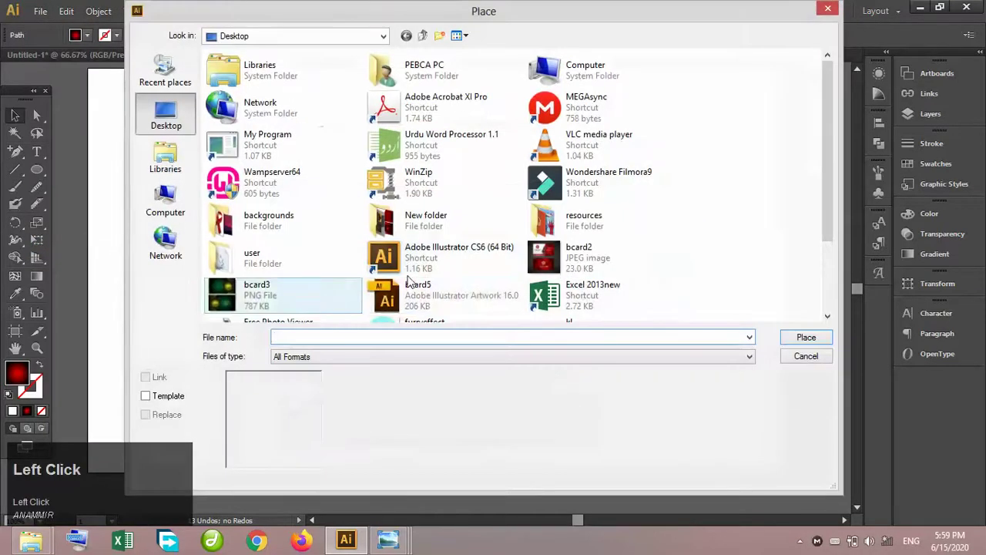
left_click(429, 322)
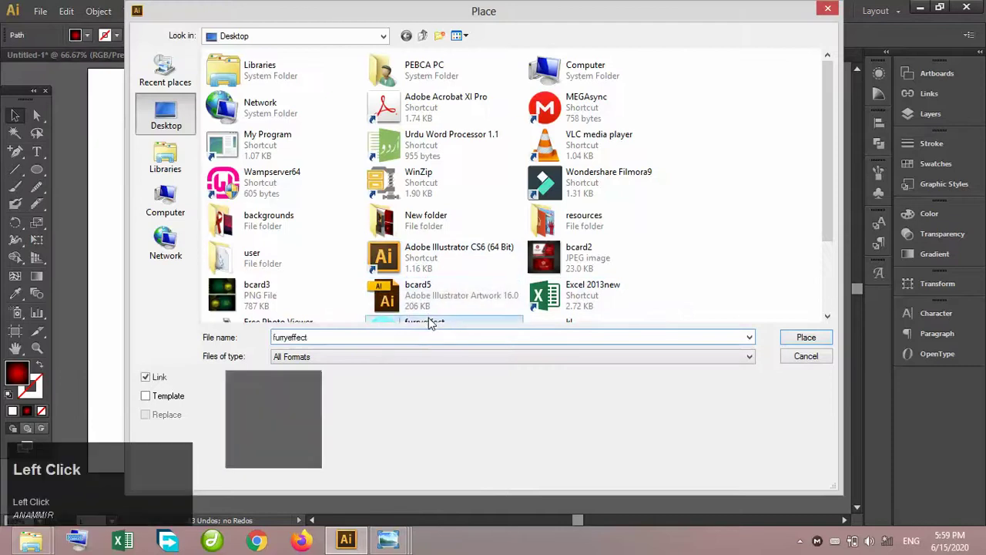
double_click(429, 321)
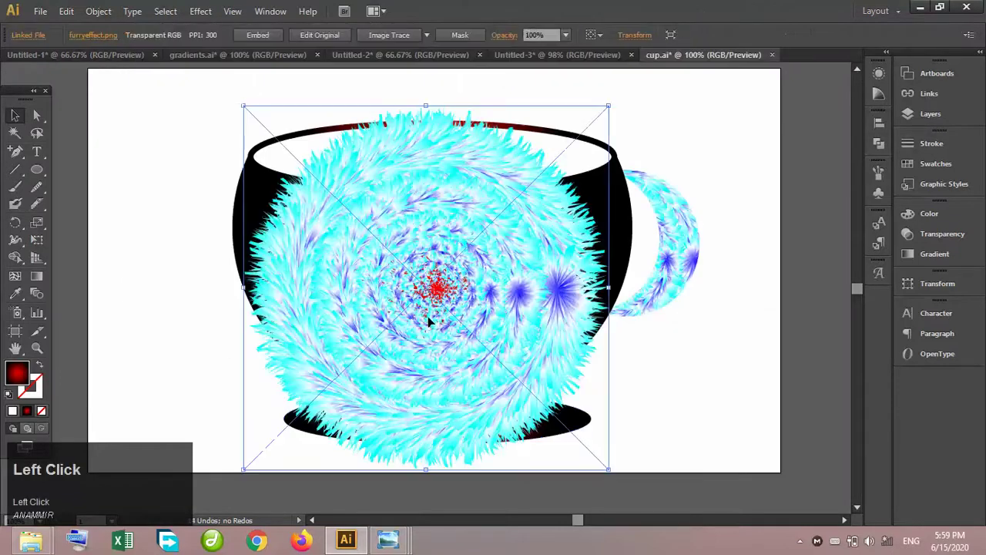
Shift the second fur image down over the saucer ellipse and send it to the back
left_click_drag(429, 322, 445, 393)
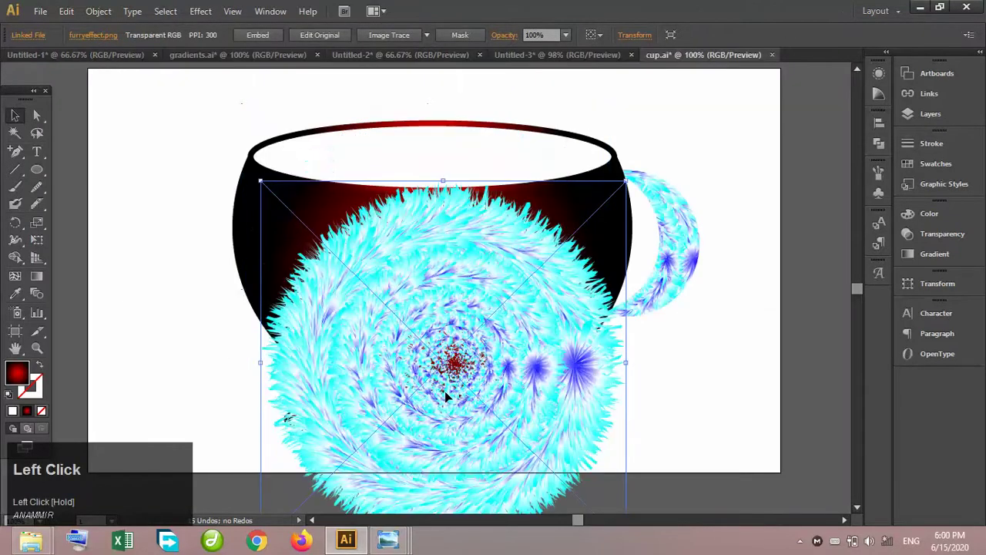
right_click(445, 391)
mouse_move(532, 476)
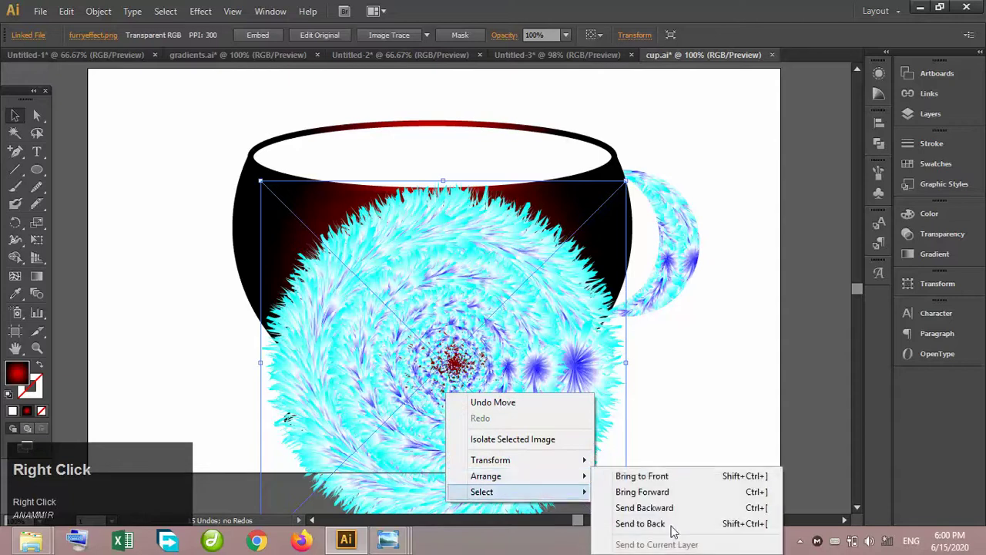
left_click(670, 524)
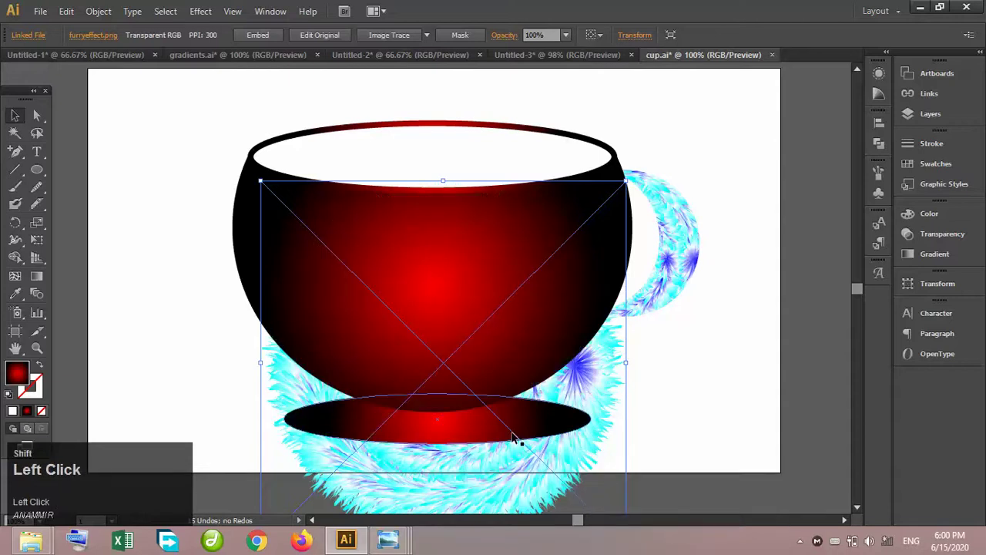
Clip the second fur image to the saucer ellipse with a clipping mask
left_click(515, 438, "shift")
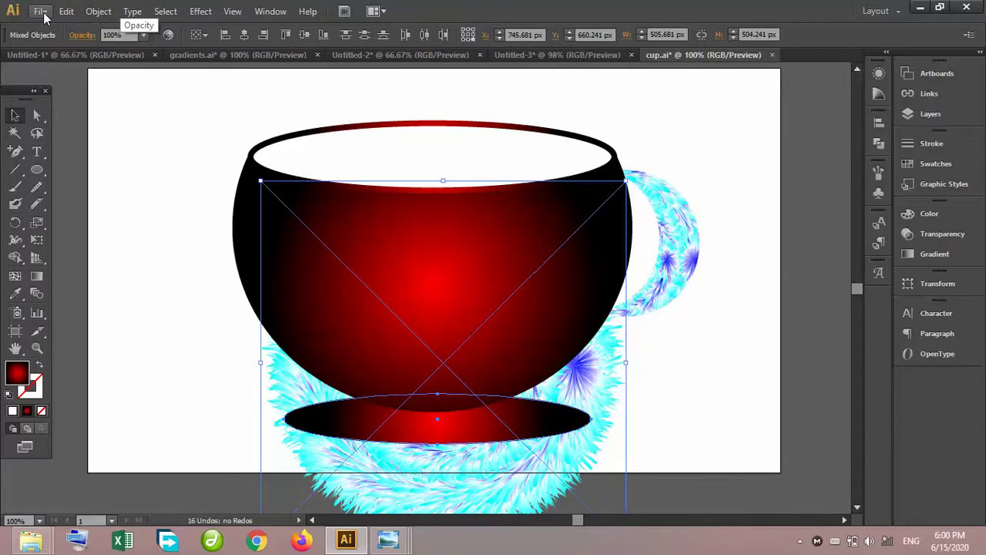
left_click(99, 12)
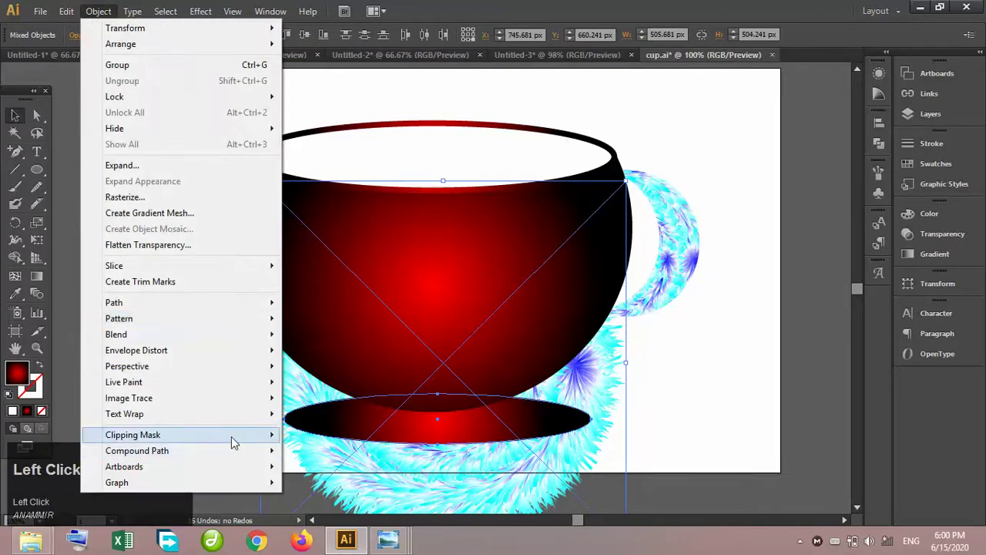
mouse_move(235, 438)
left_click(304, 435)
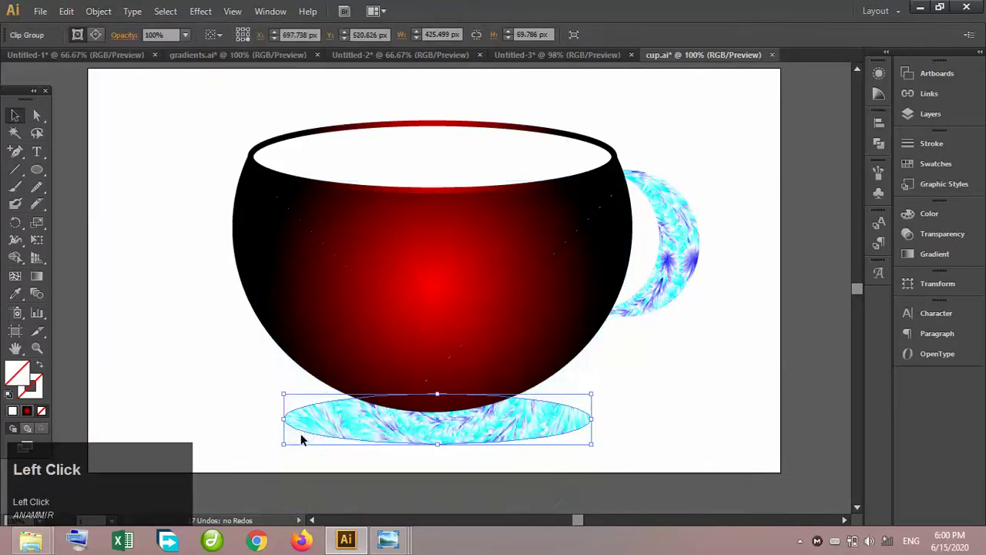
left_click(641, 393)
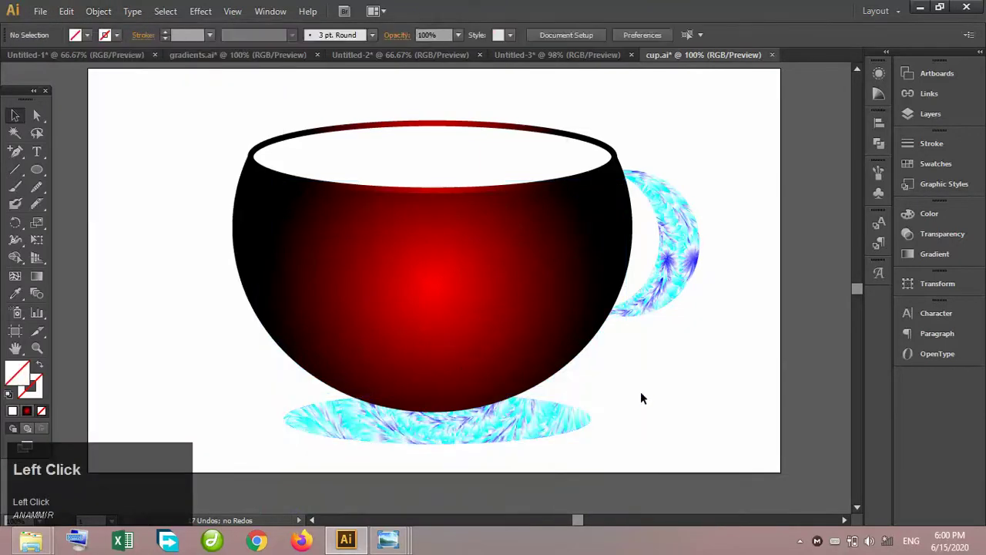
Place a third linked copy of the furryeffect PNG for the cup's bowl
left_click(435, 189)
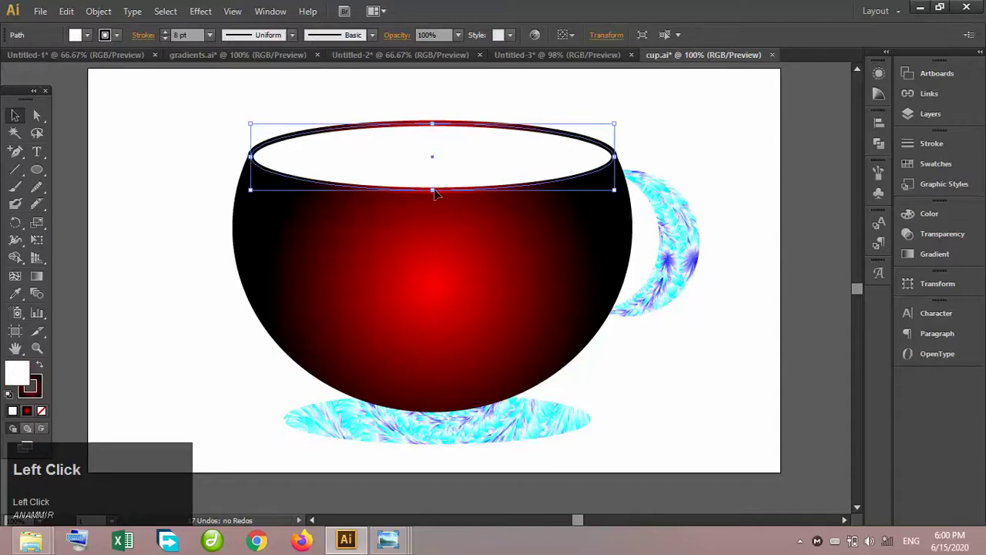
left_click(455, 259)
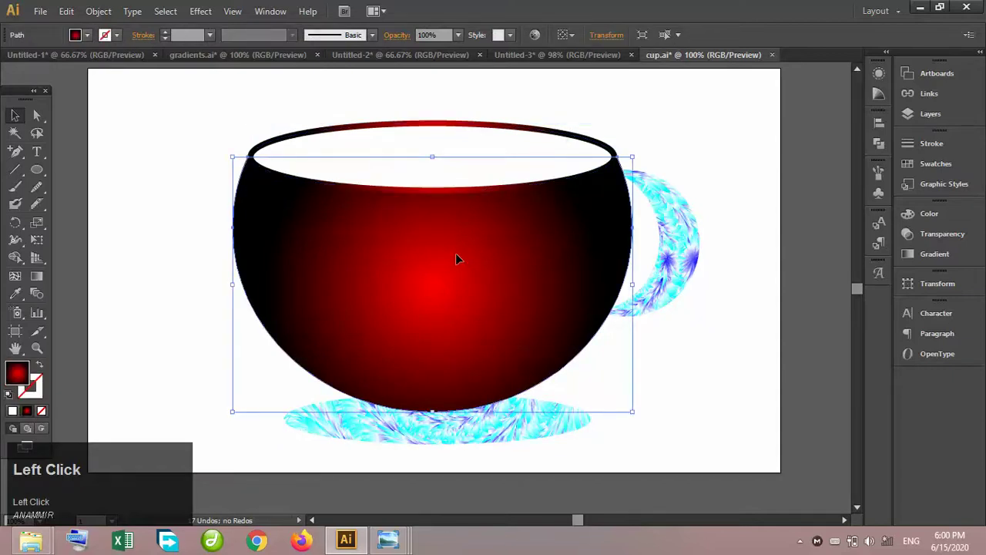
left_click(40, 11)
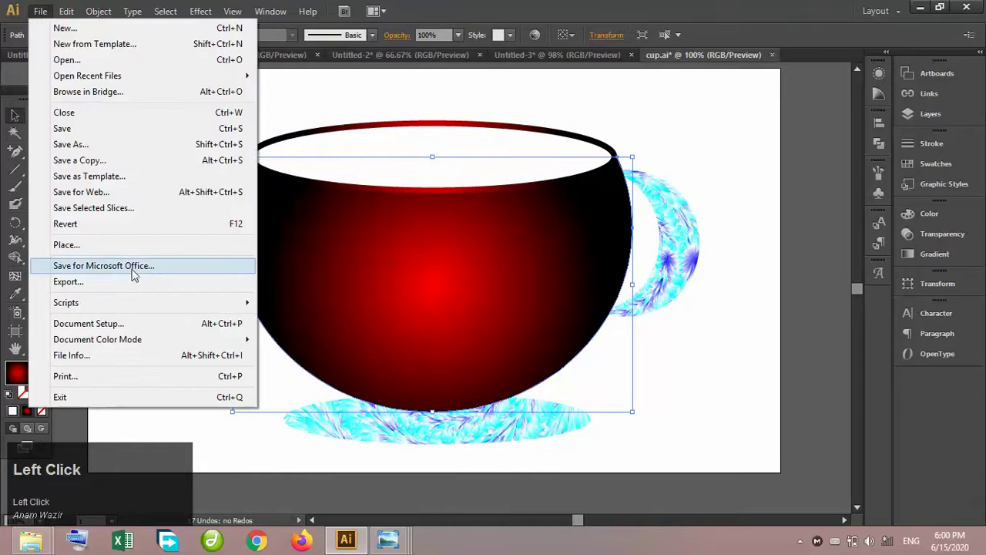
left_click(128, 244)
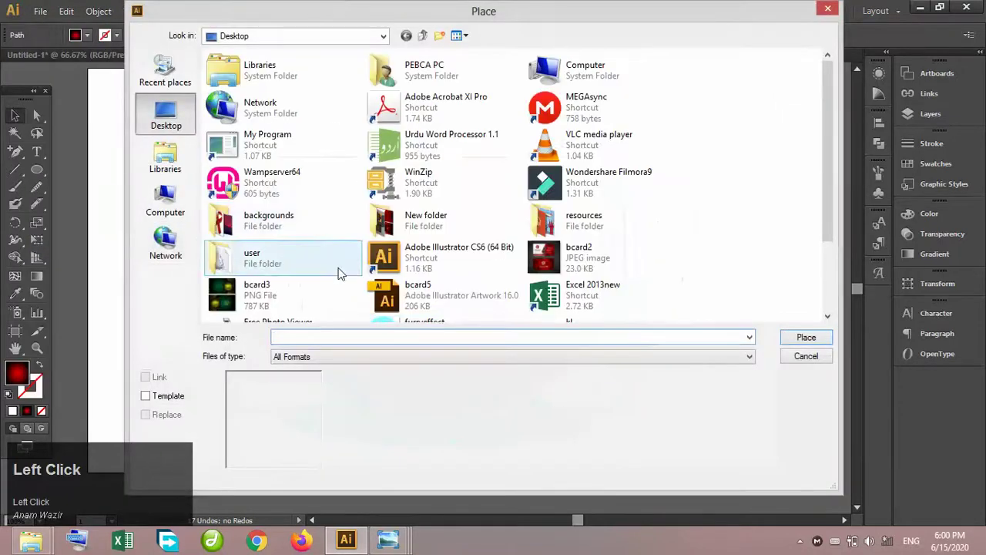
left_click(447, 321)
double_click(447, 322)
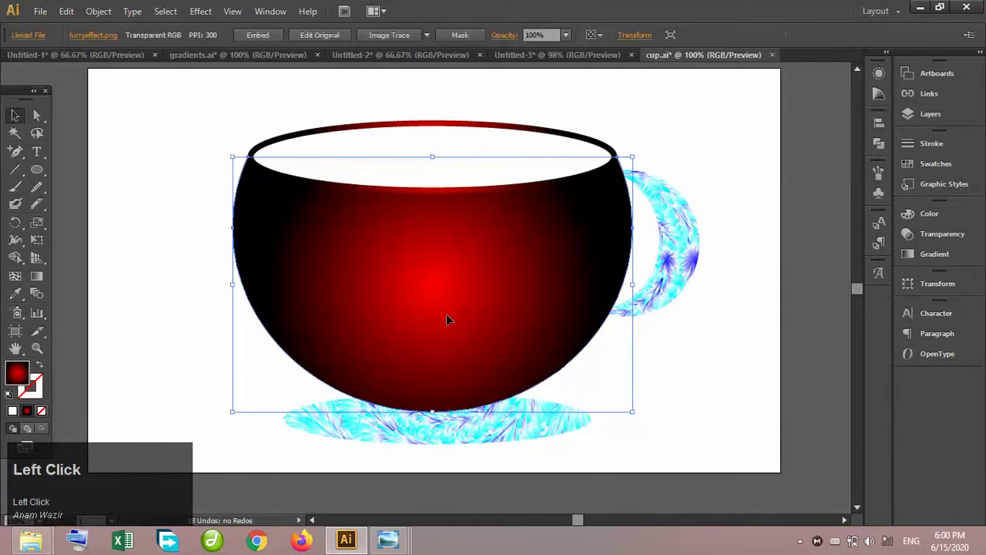
Rotate, stretch and reposition the third fur image so that it spans the cup's bowl from side to side
left_click_drag(446, 319, 446, 309)
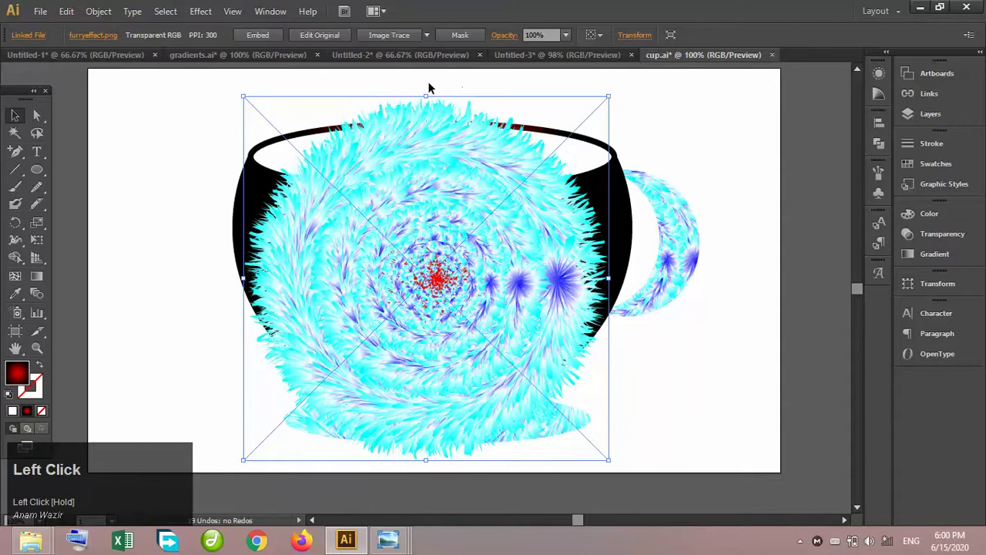
left_click_drag(426, 89, 629, 229)
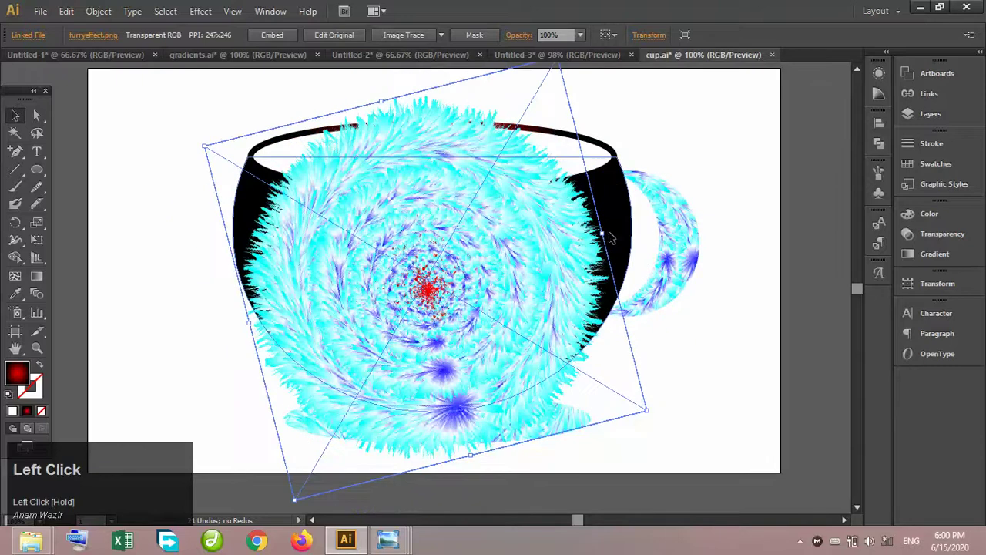
left_click(681, 376)
left_click(451, 346)
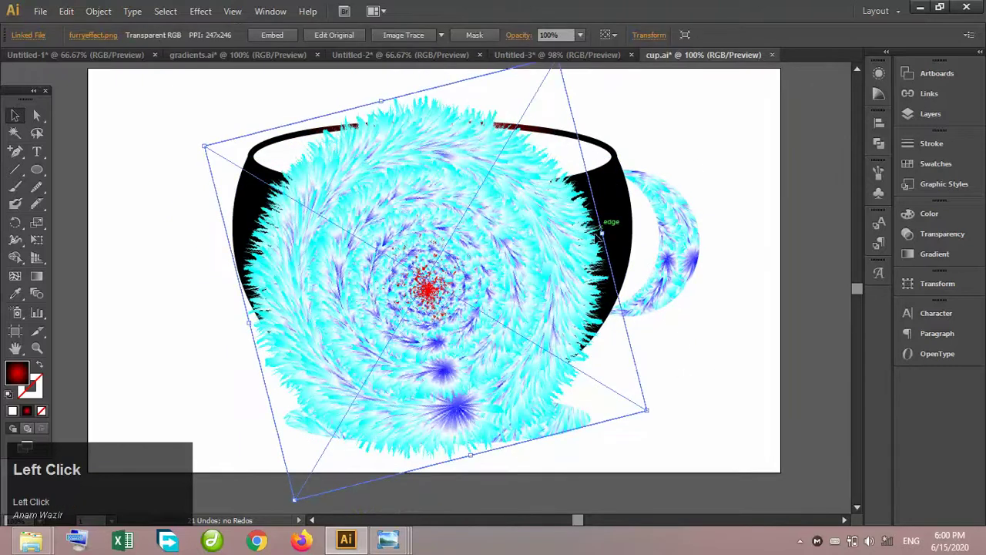
left_click_drag(601, 230, 639, 213)
left_click_drag(508, 241, 514, 212)
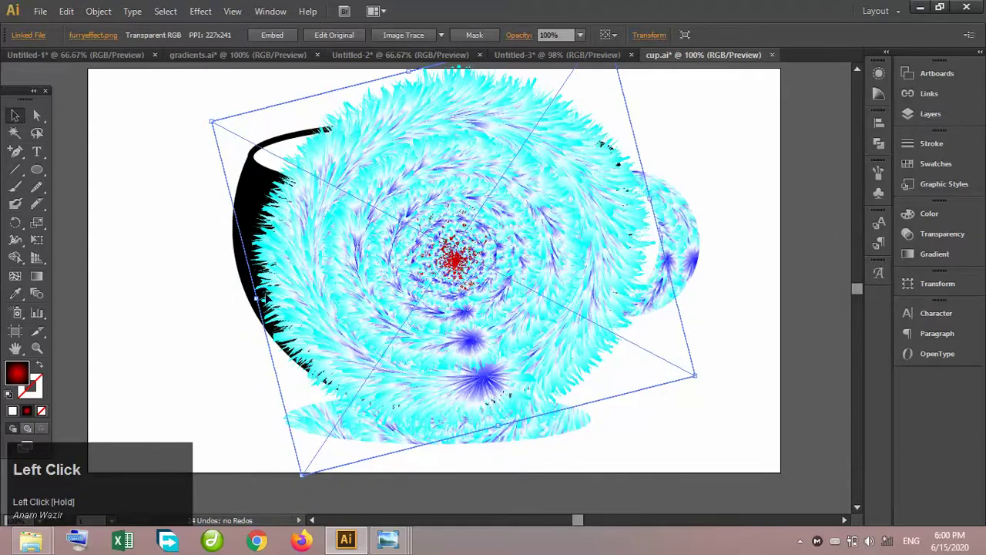
left_click_drag(262, 294, 212, 297)
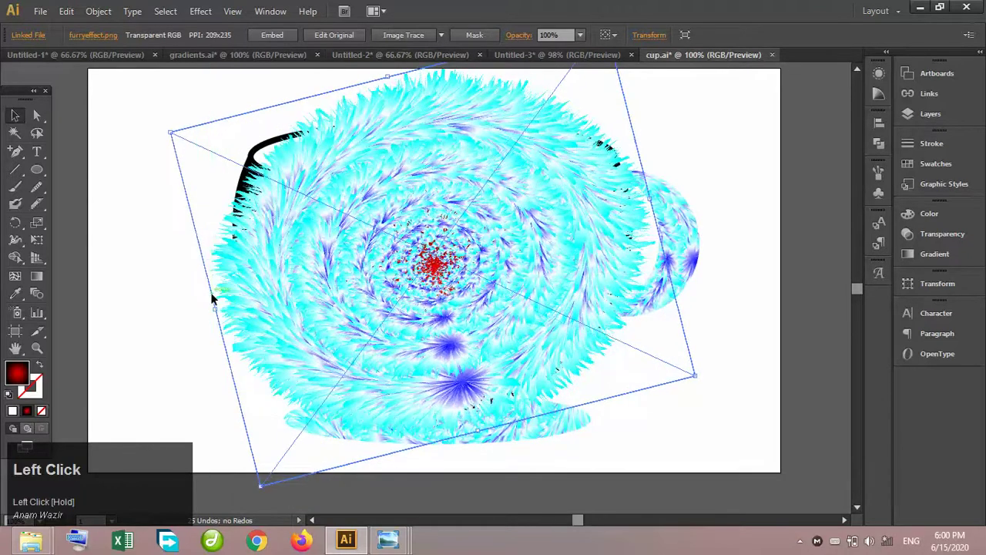
left_click_drag(164, 125, 165, 130)
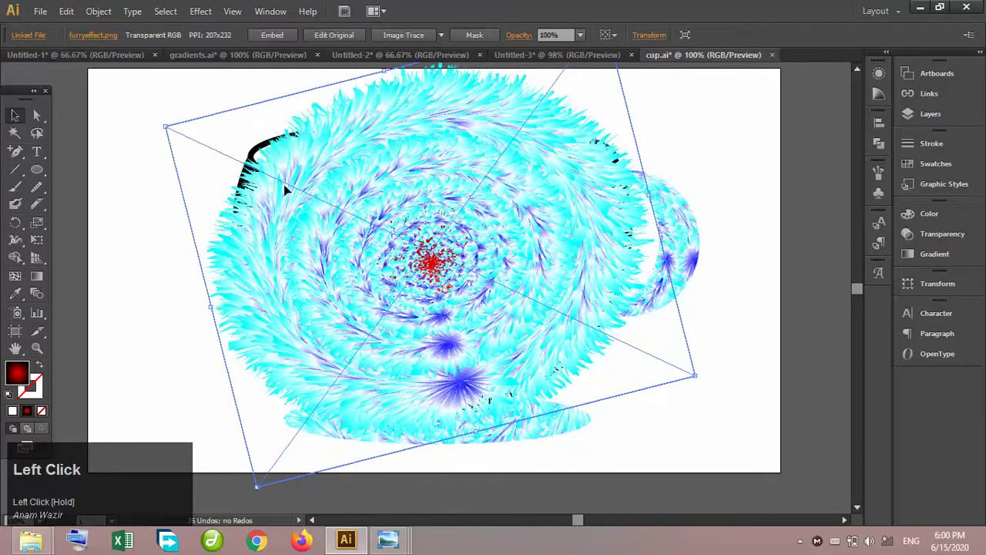
Nudge the third fur image sideways, enlarge it slightly from its upper corner, and send it to the back behind the cup
key("Left")
key("Left")
left_click_drag(161, 129, 156, 123)
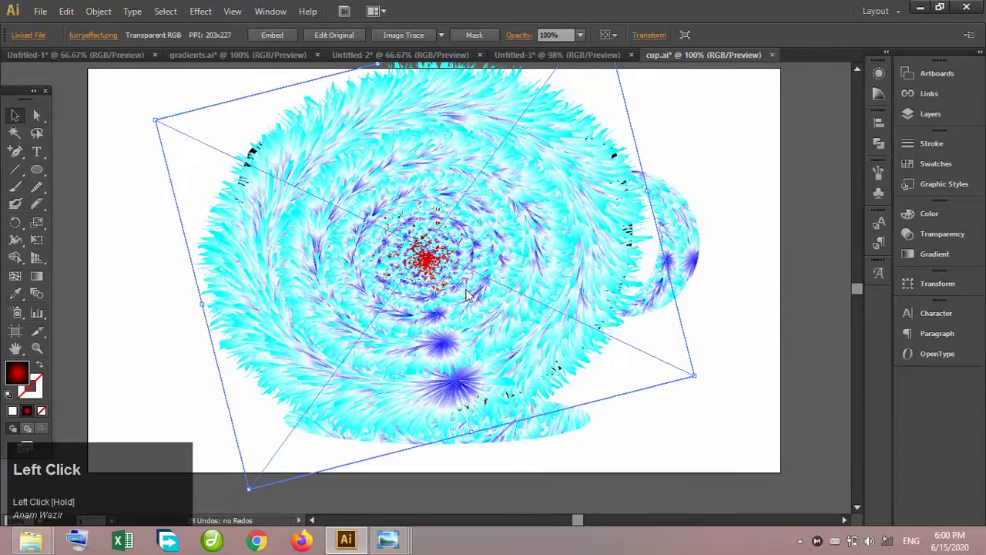
right_click(465, 289)
mouse_move(595, 381)
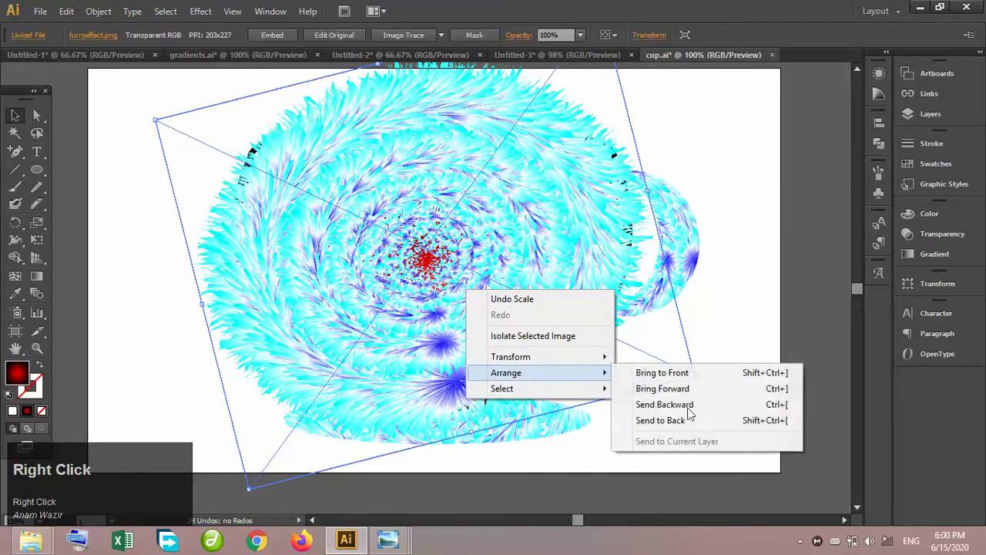
left_click(693, 416)
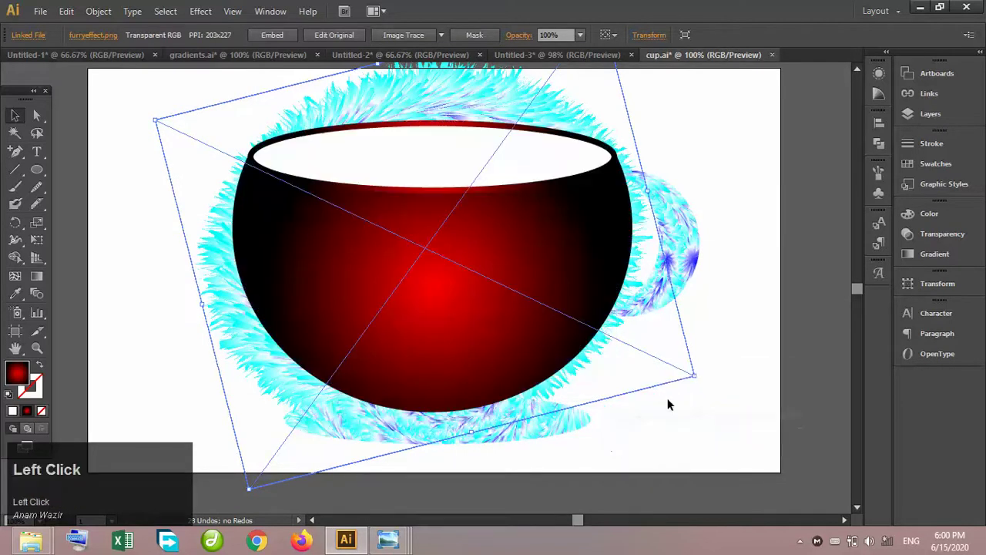
Clip the third fur image to the cup's bowl shape with a clipping mask
left_click(514, 336, "shift")
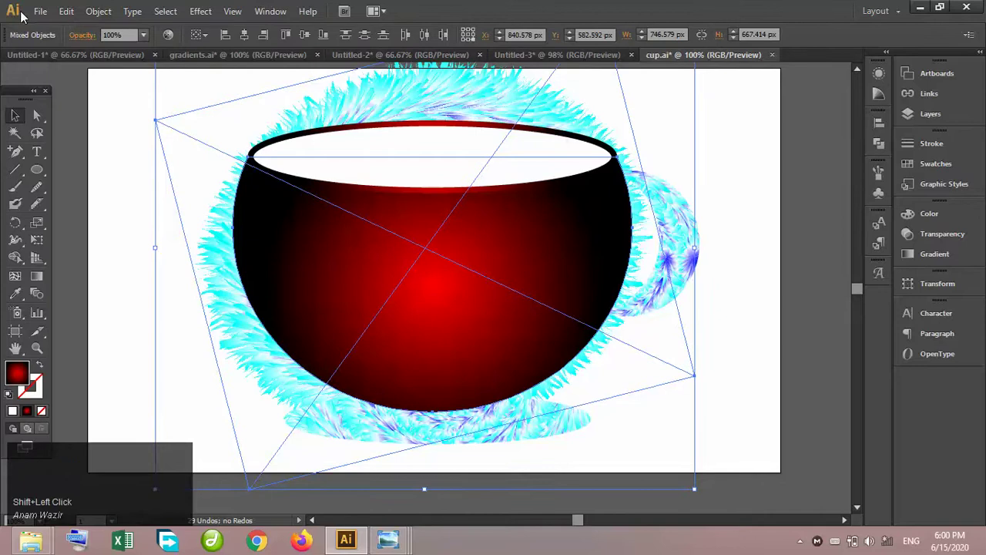
left_click(96, 11)
mouse_move(231, 436)
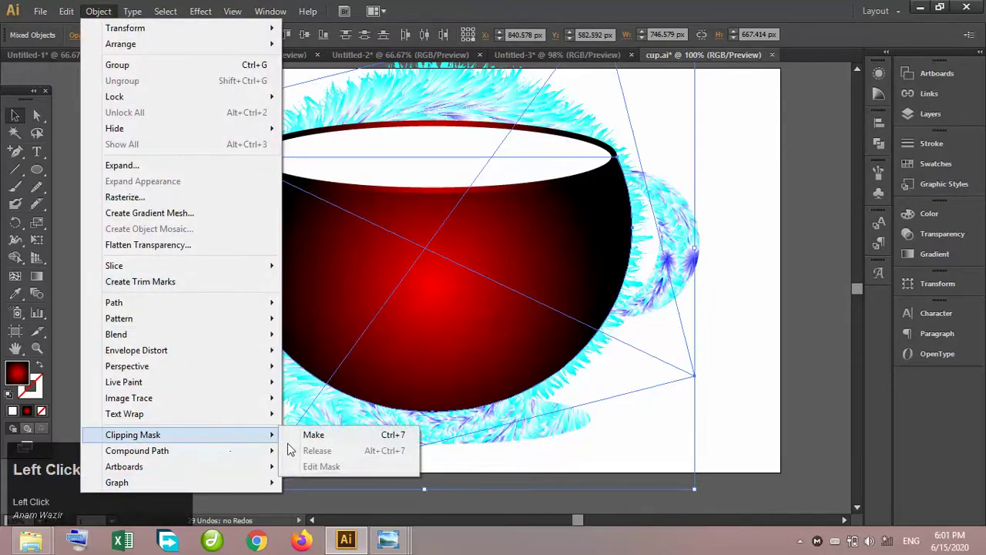
left_click(308, 435)
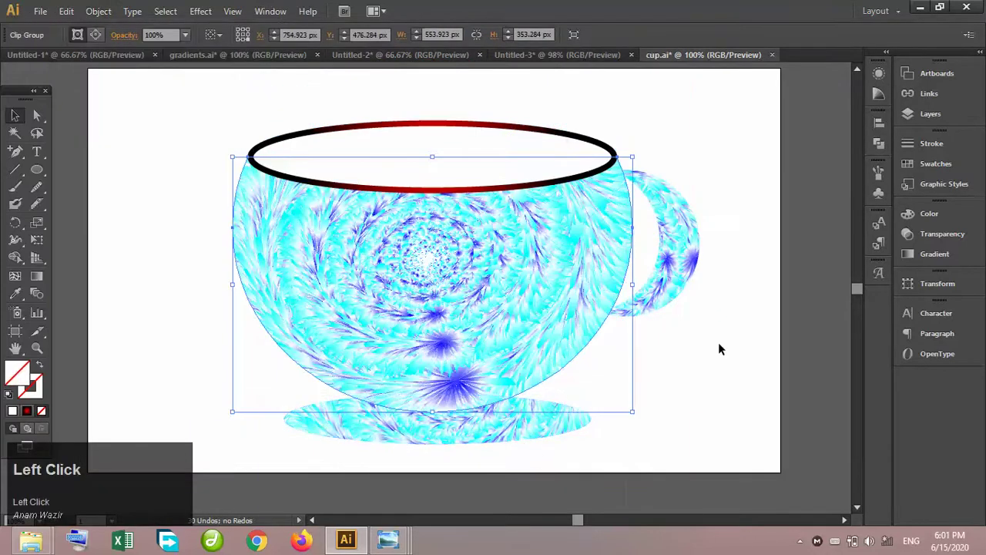
left_click(718, 346)
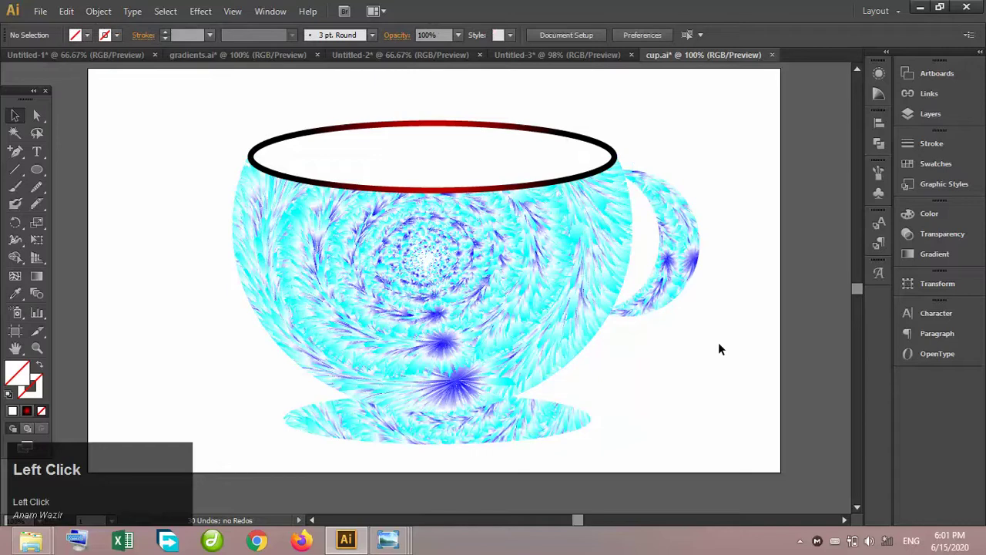
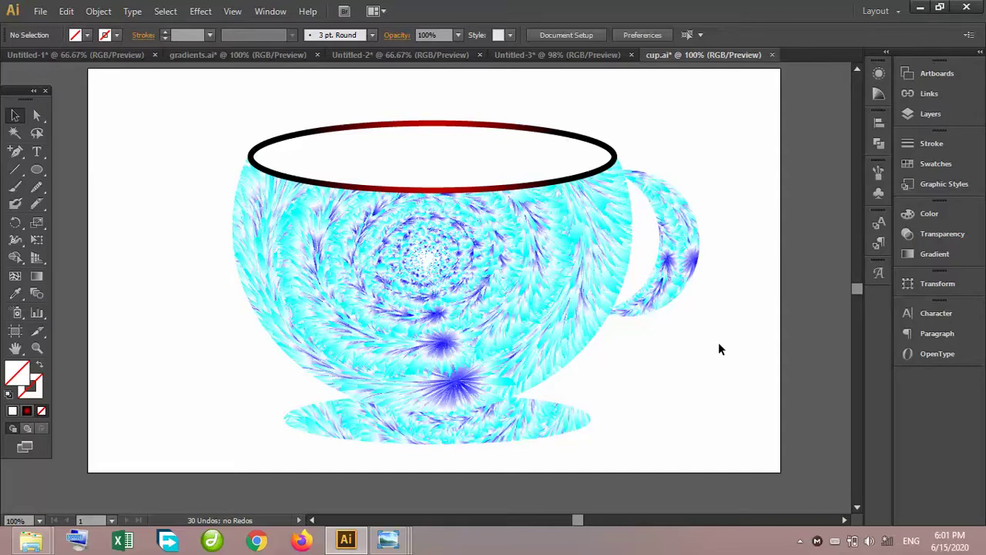
Delete the fur-filled bowl, handle and saucer together with the remaining rim ellipse from the cup document
left_click_drag(725, 411, 454, 252)
key("Delete")
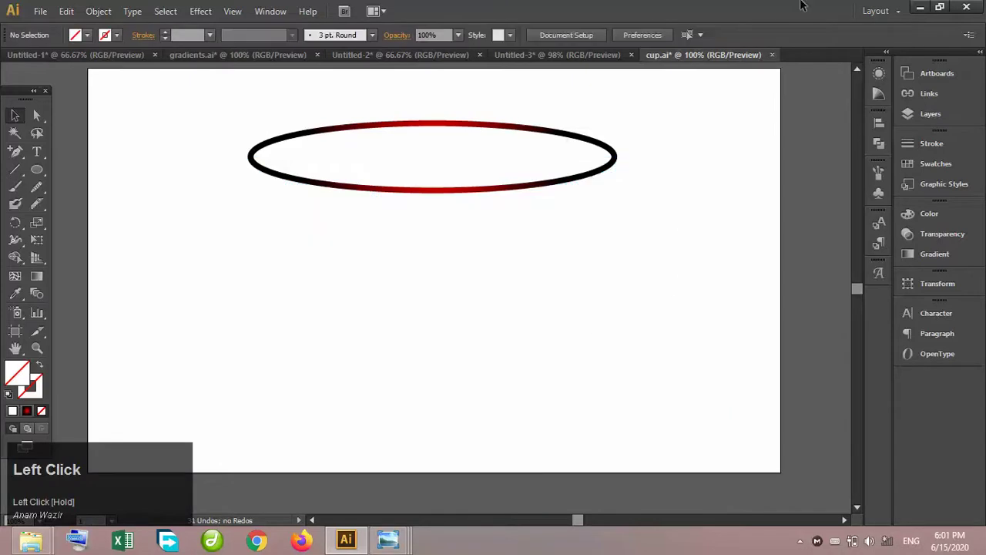
left_click(581, 181)
key("Delete")
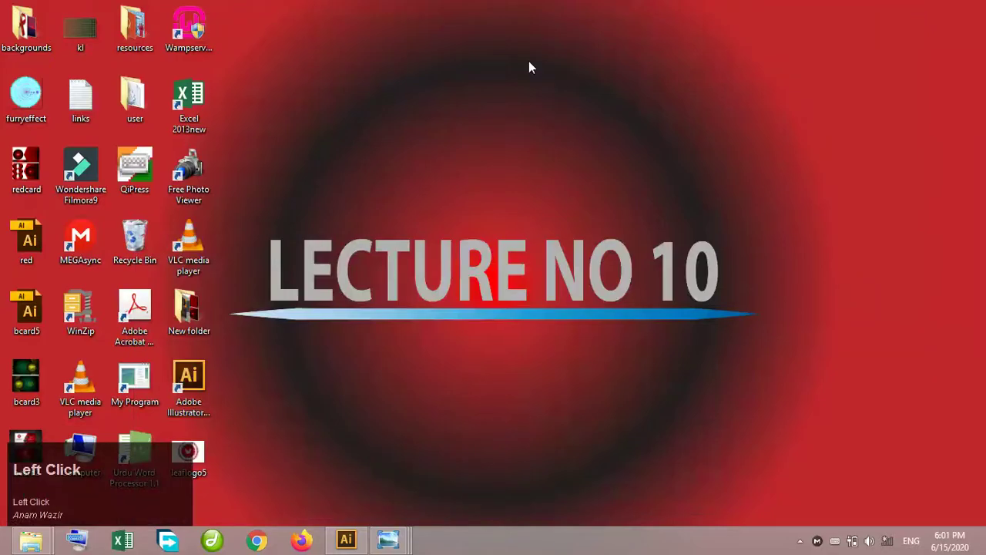
Check the display's screen resolution in the Windows desktop settings
right_click(528, 61)
left_click(619, 236)
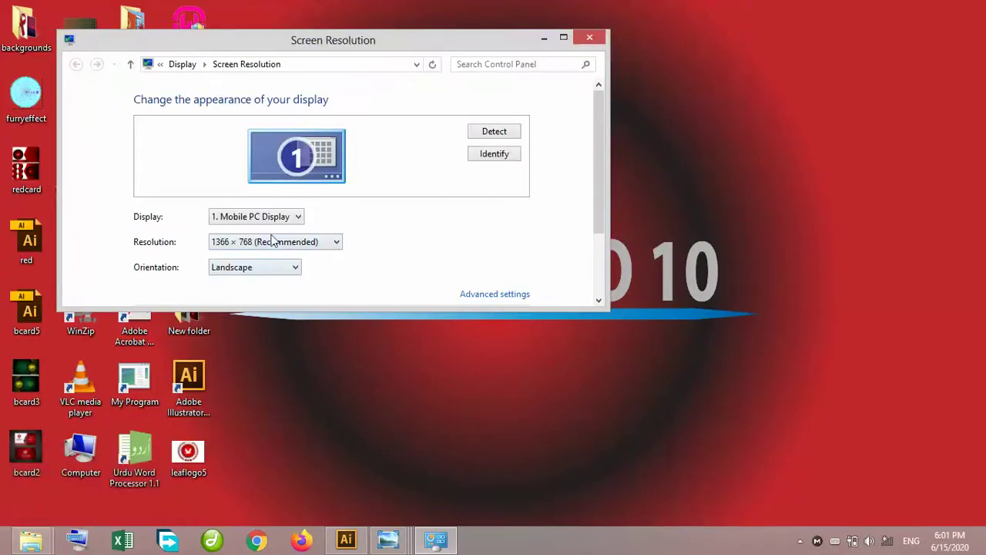
left_click(587, 37)
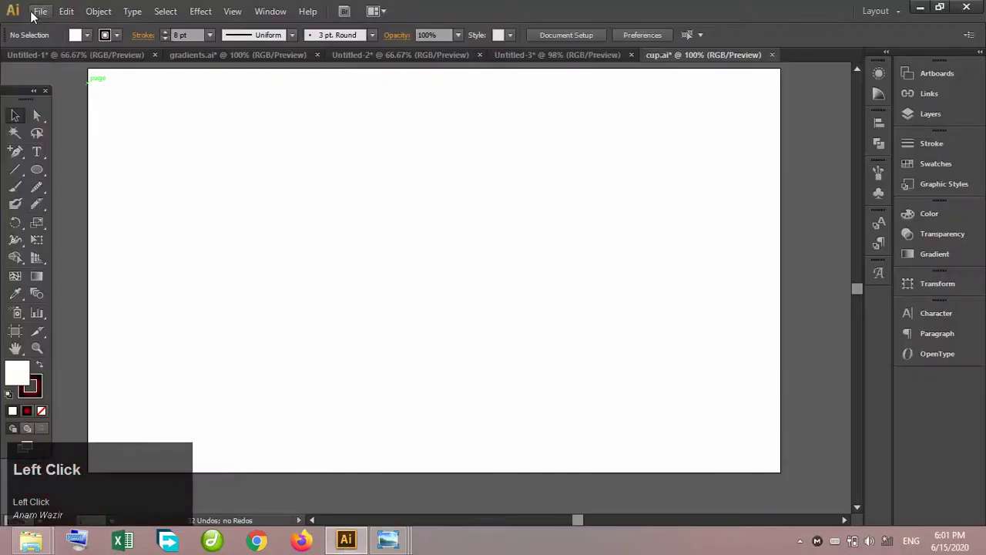
Create a new RGB document 1366 px wide and 768 px high
left_click(38, 13)
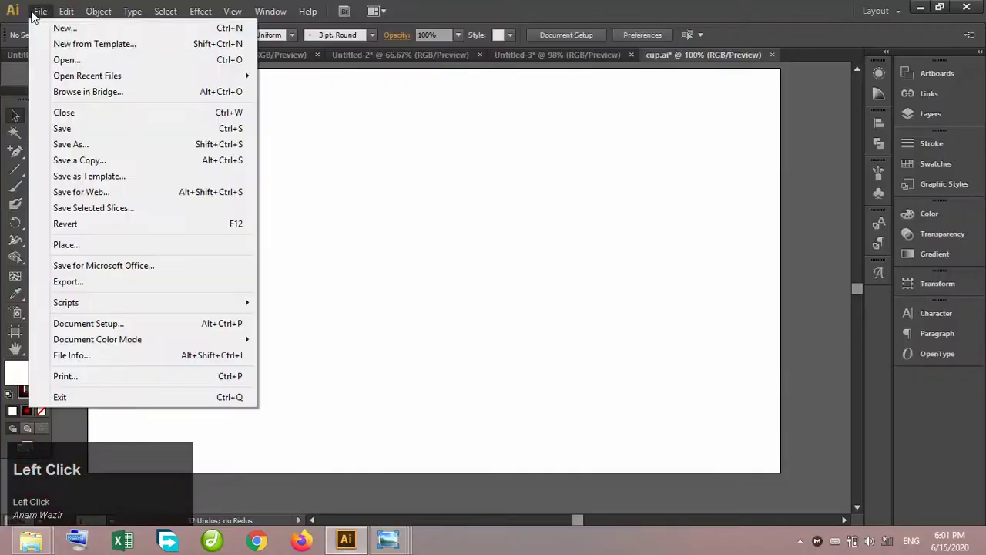
left_click(65, 28)
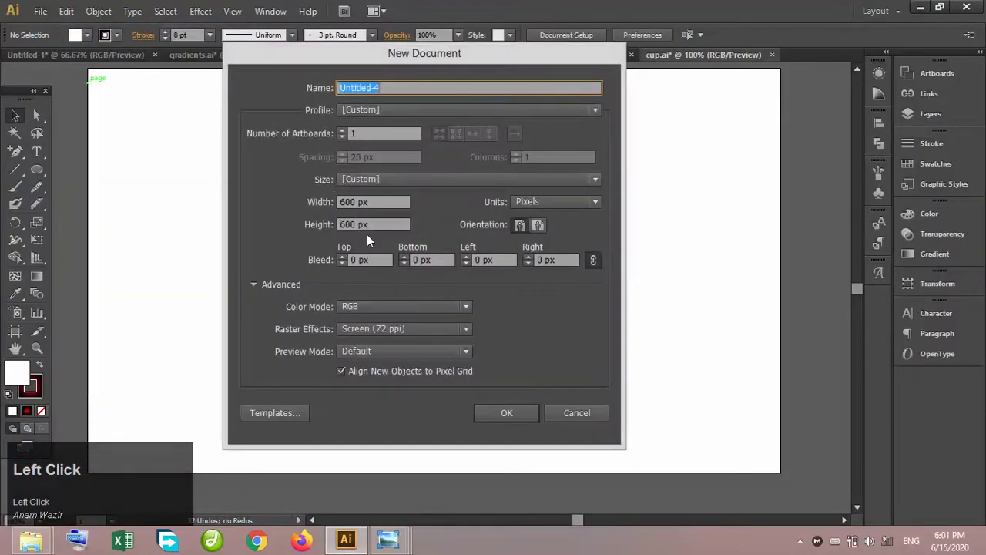
double_click(359, 201)
type("1366")
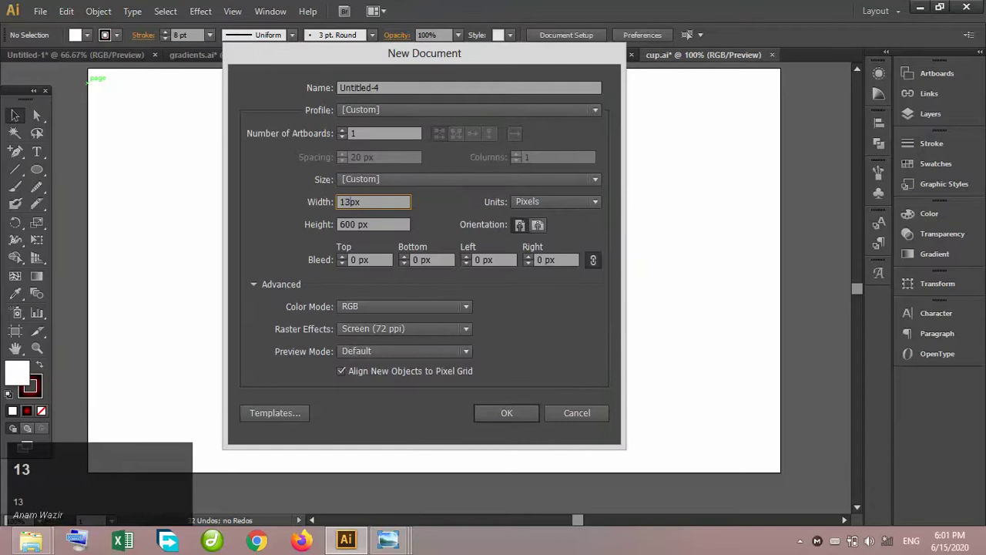
double_click(359, 223)
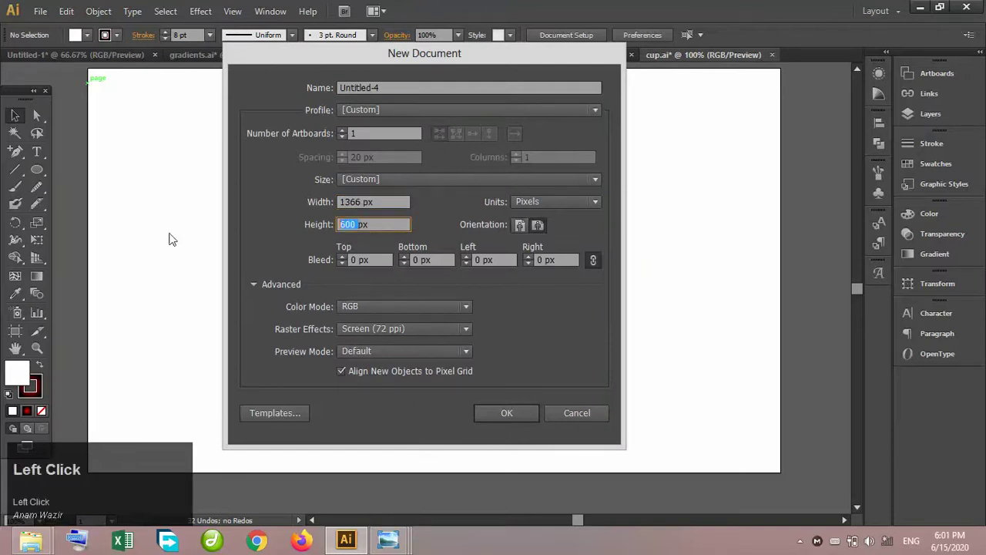
type("768")
key("Return")
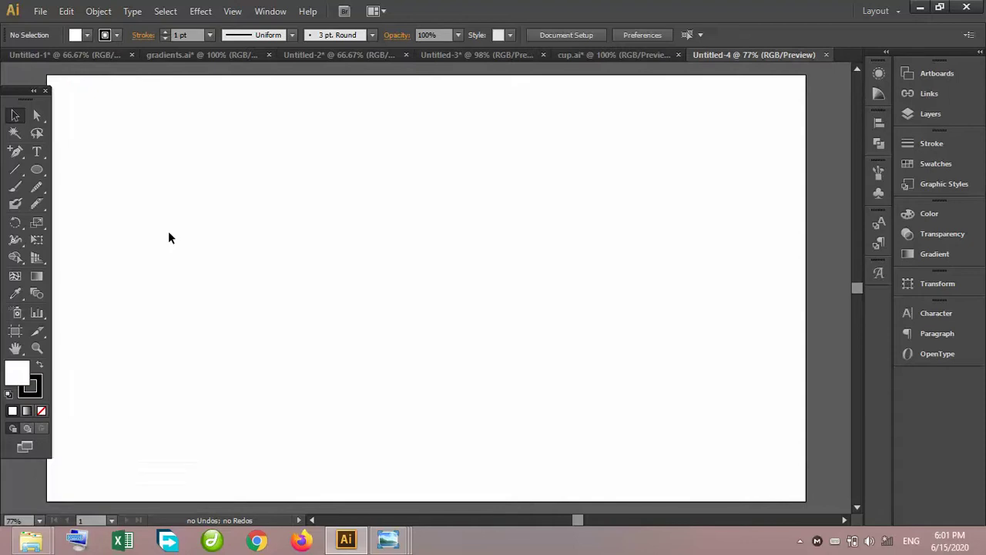
key("ctrl+minus")
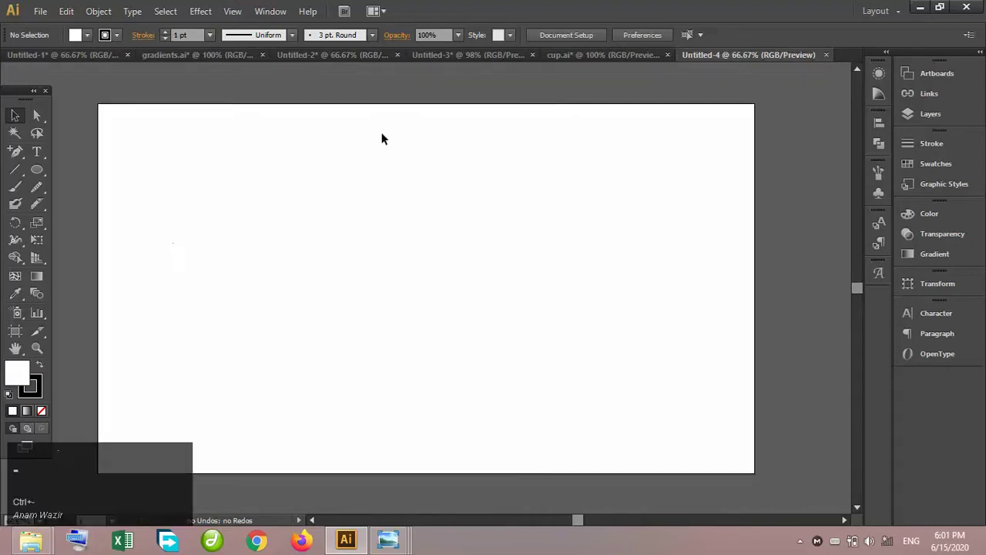
Draw a rectangle covering the whole artboard and remove its stroke
mouse_move(36, 169)
left_mouse_down()
mouse_move(97, 160)
mouse_move(104, 170)
left_mouse_up()
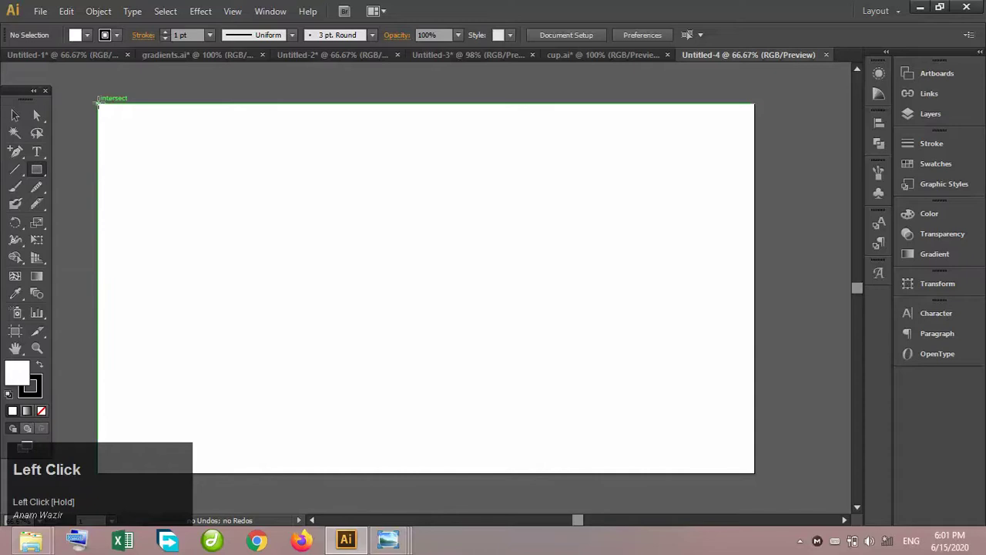
left_click_drag(92, 103, 103, 111)
left_click_drag(294, 259, 760, 476)
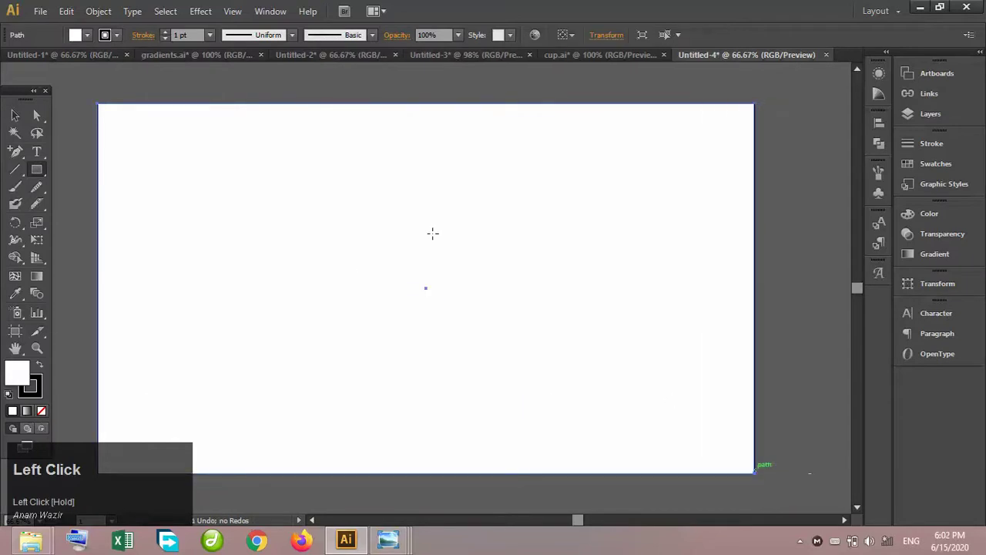
left_click(14, 115)
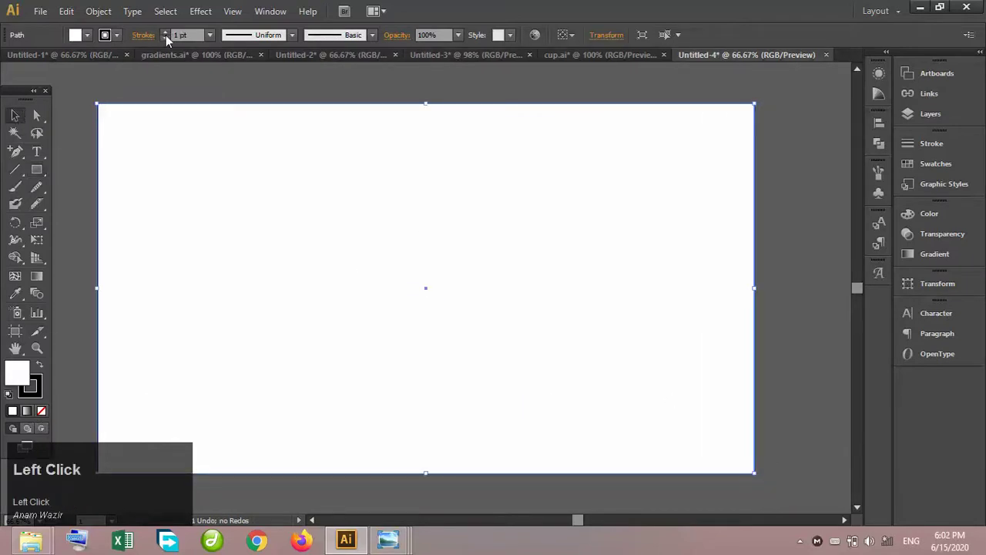
left_click(277, 91)
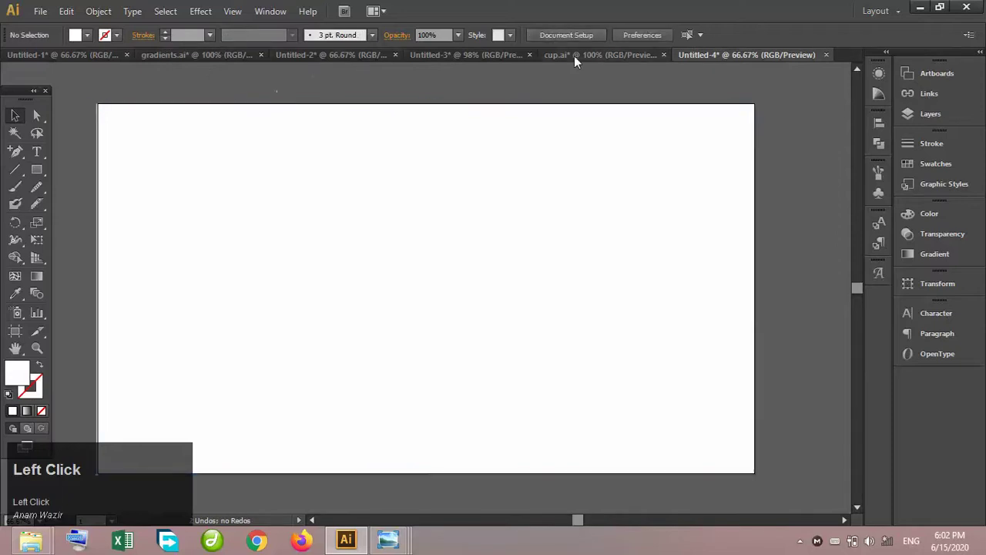
Copy the furry letter A blend from Untitled-2 into Untitled-4, placing it outside the artboard
left_click(455, 54)
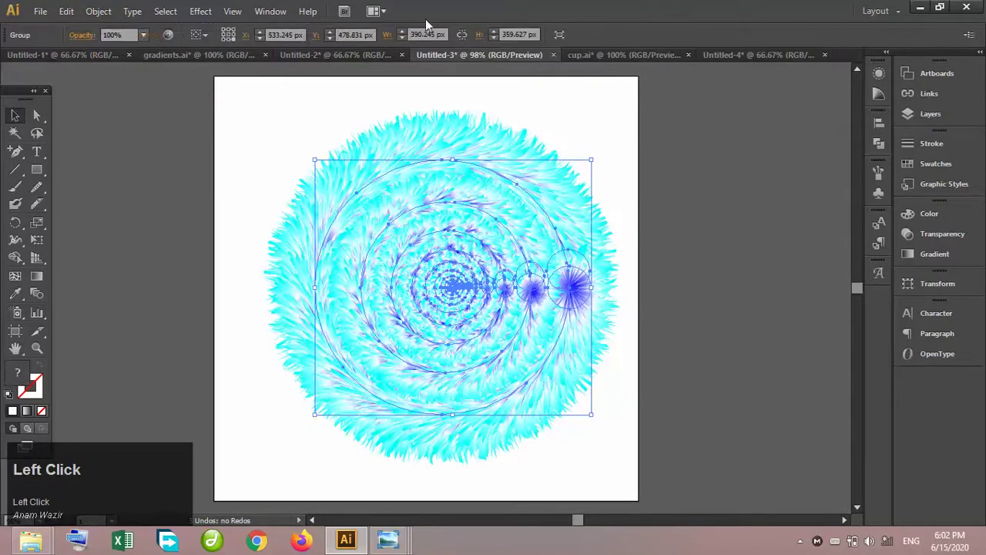
left_click(362, 55)
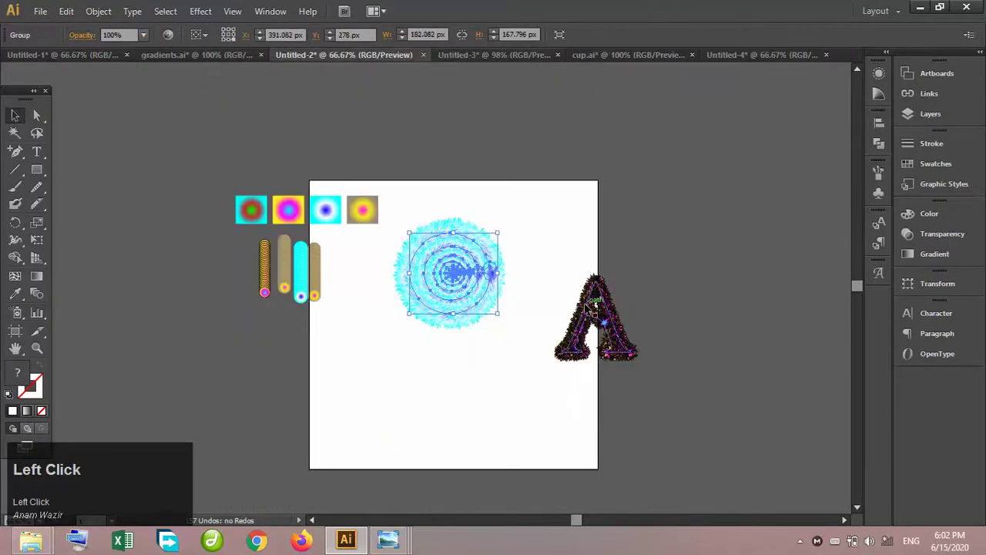
left_click_drag(478, 271, 793, 134)
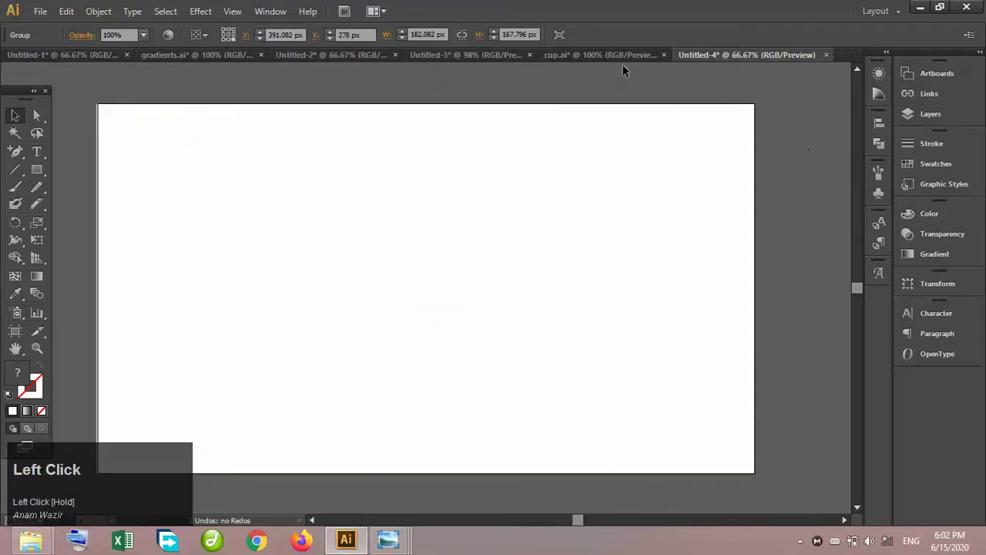
Move the striped blend bar aside in Untitled-2 and bring the tan blend bar into Untitled-4, below the furry A
left_click_drag(580, 61, 581, 59)
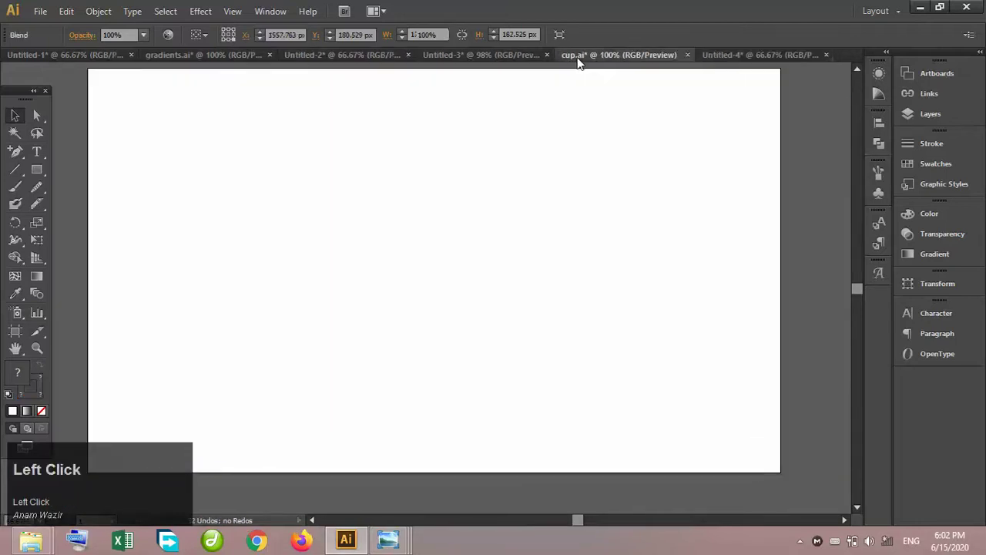
left_click(523, 60)
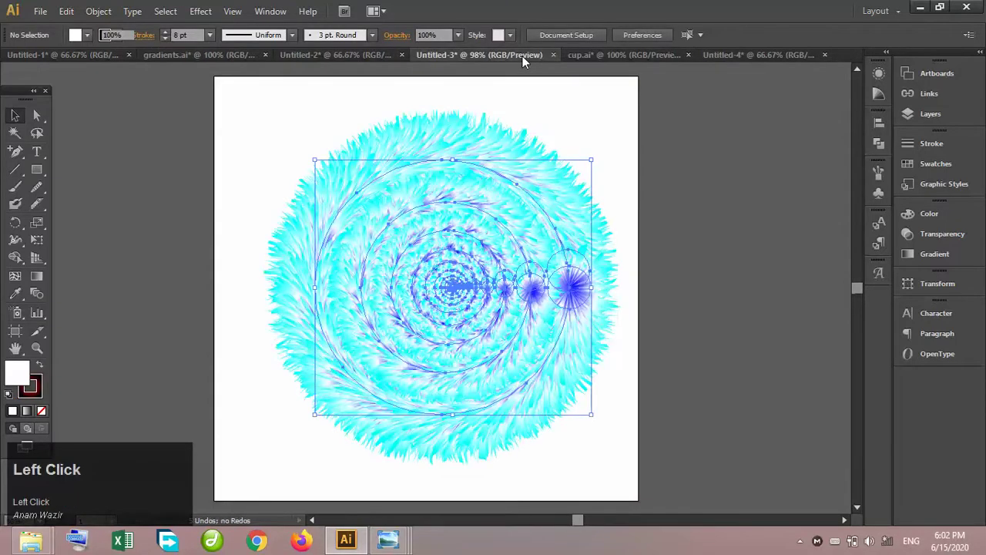
left_click(373, 61)
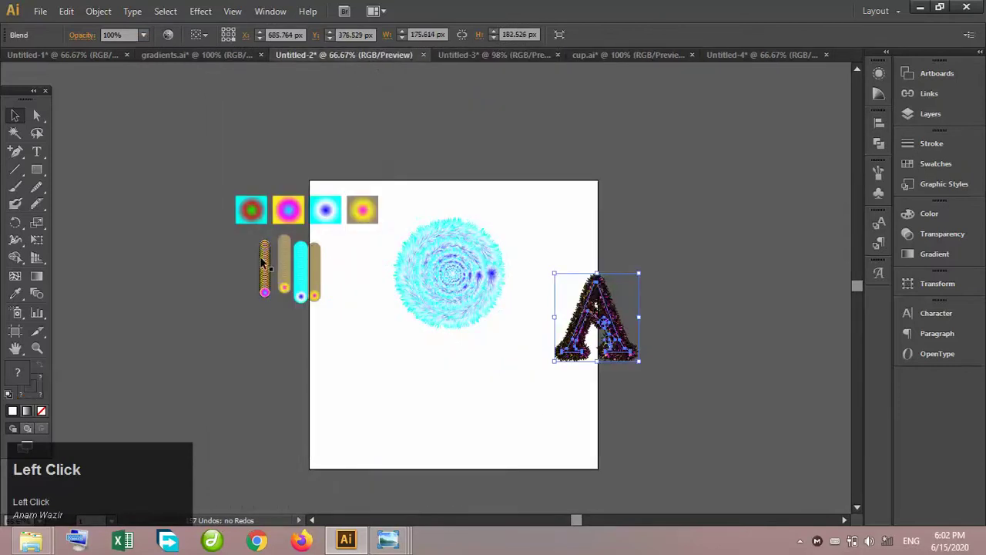
left_click_drag(262, 262, 673, 162)
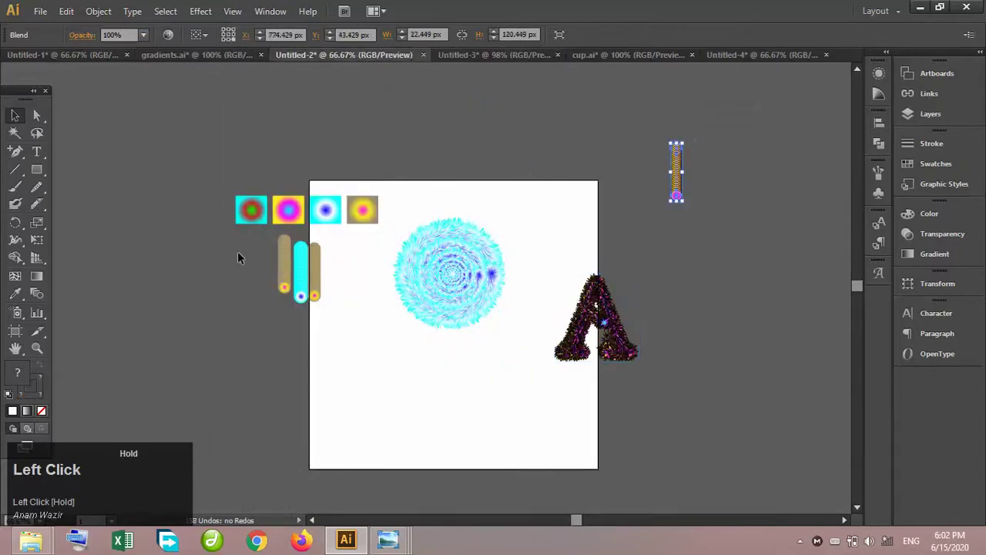
left_click_drag(274, 267, 798, 196)
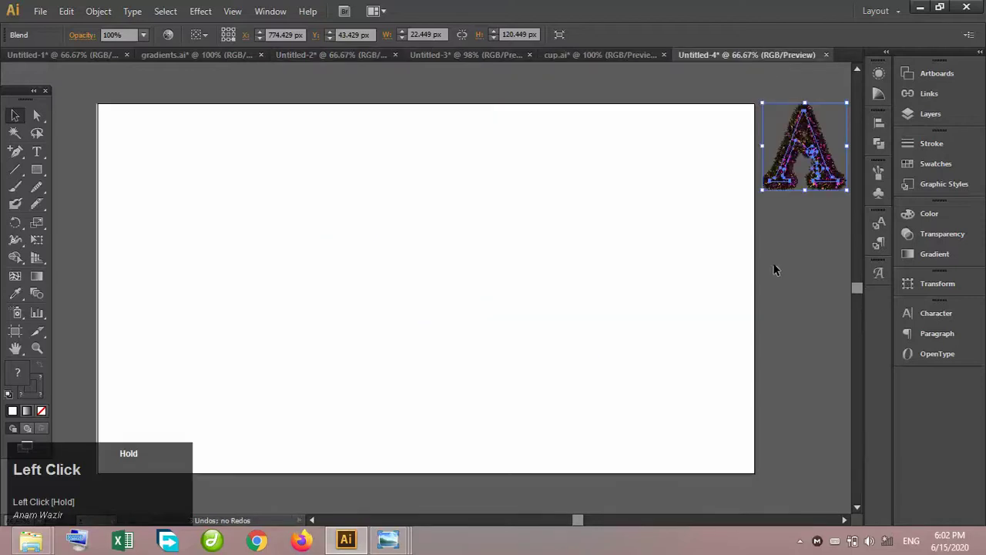
left_click_drag(776, 269, 775, 265)
left_click(811, 221)
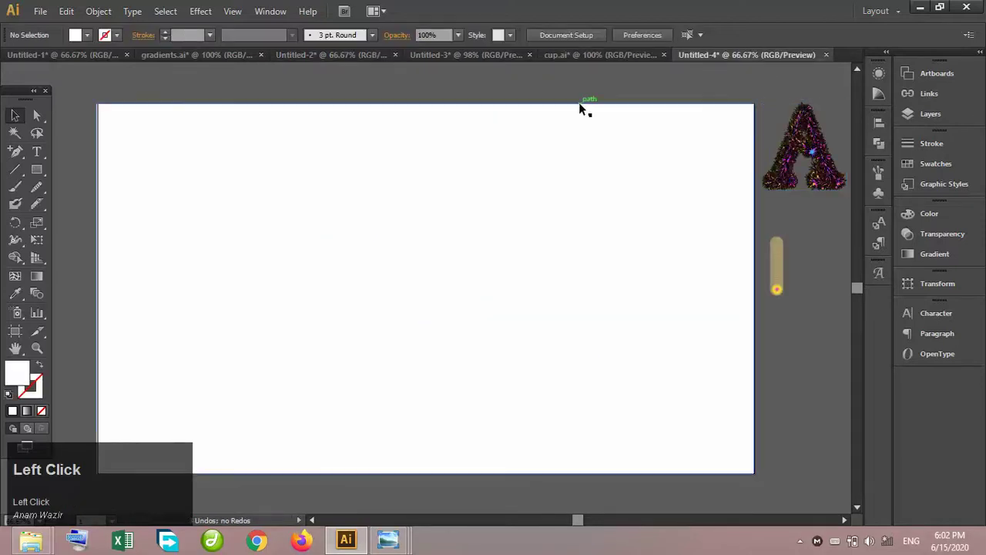
Remove the fill from the artboard-sized rectangle and select its outline again
left_click(581, 108)
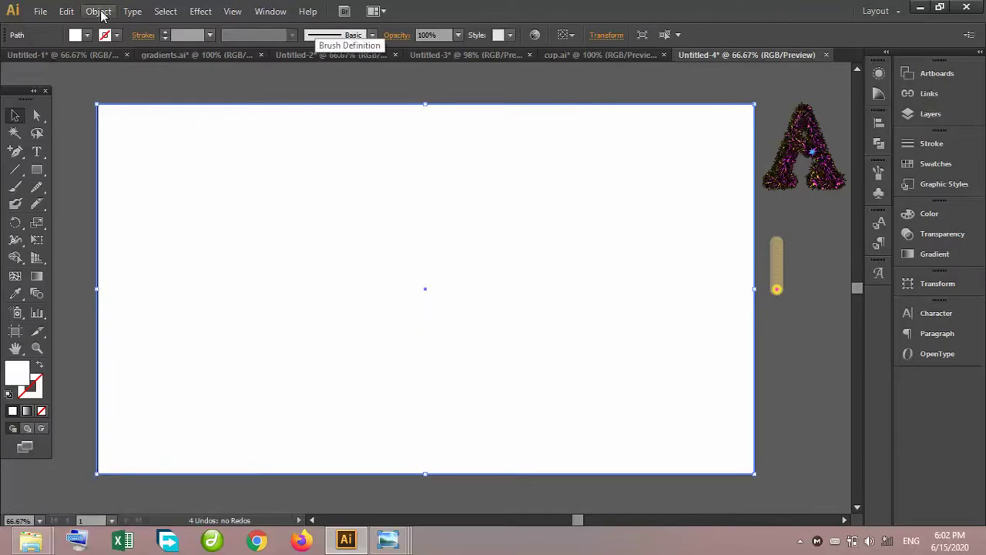
left_click(42, 409)
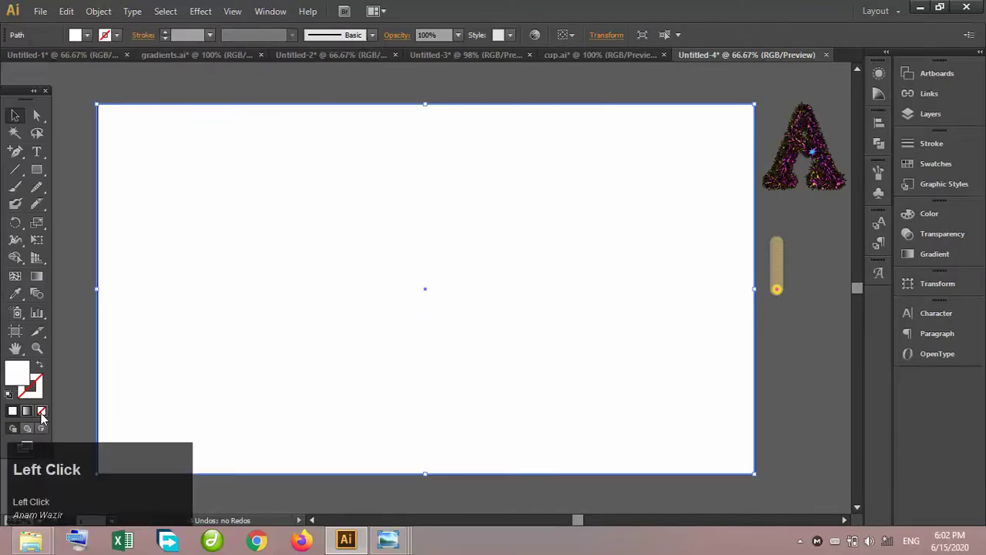
right_click(366, 316)
left_click(571, 272)
left_click(572, 267)
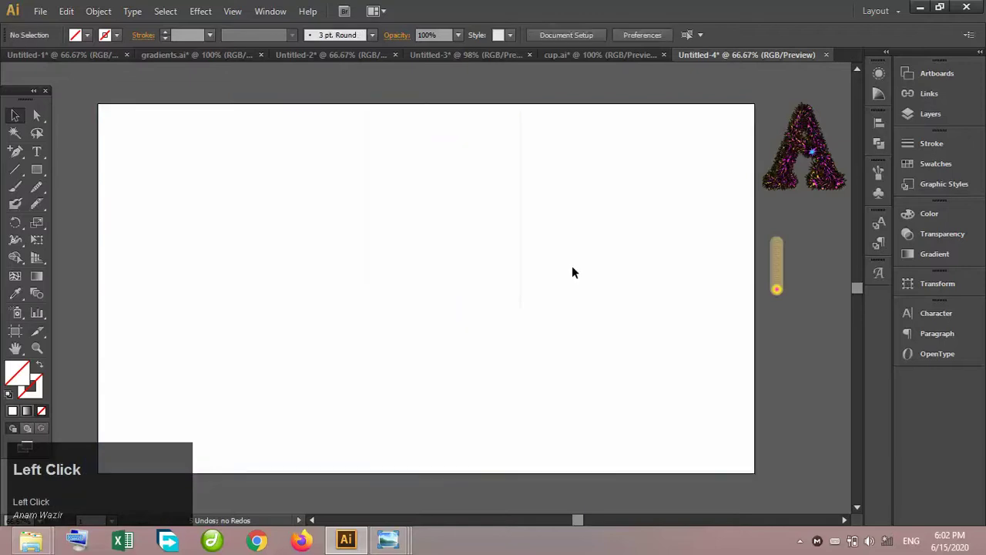
left_click(524, 105)
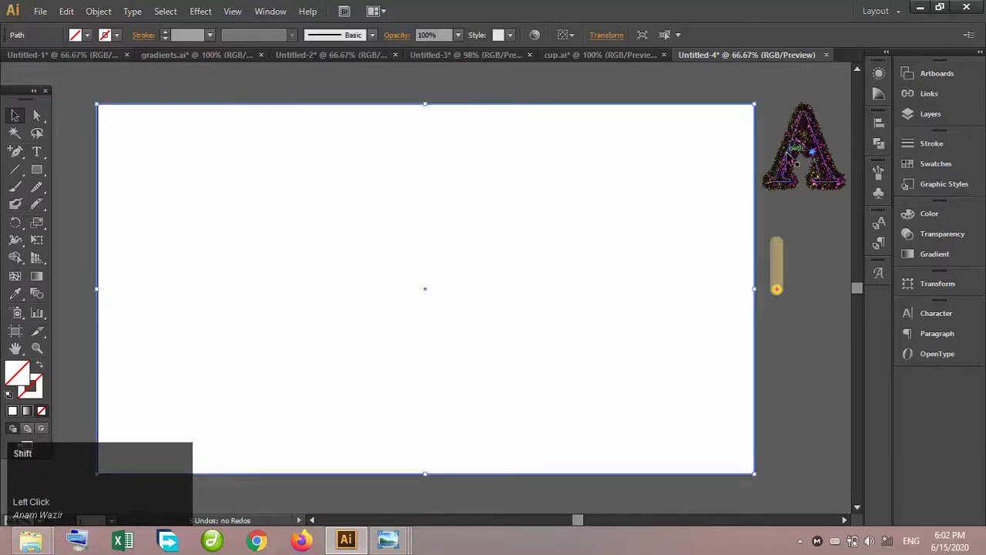
Try to replace the furry A blend's spine with the artboard-sized rectangle, and undo the attempt
left_click(797, 150, "shift")
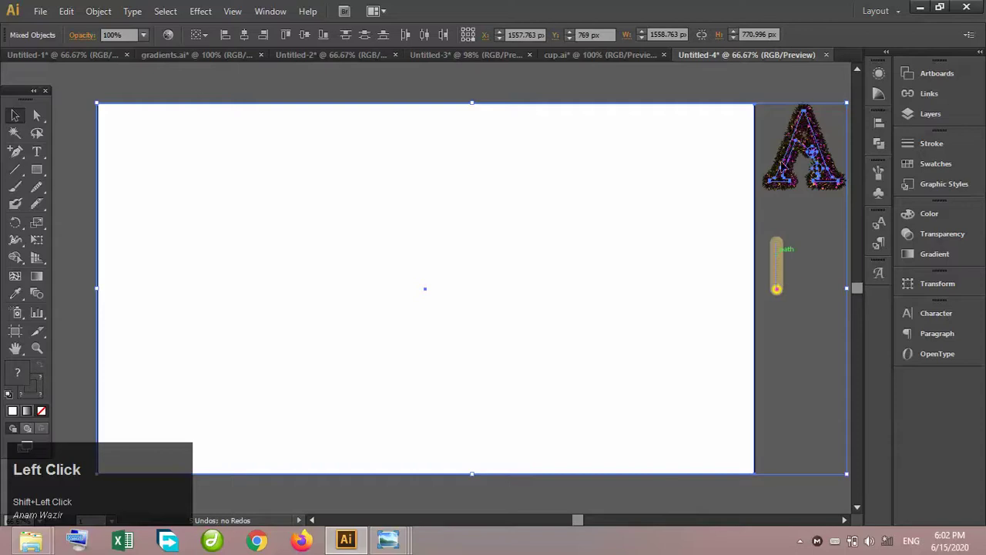
right_click(782, 165)
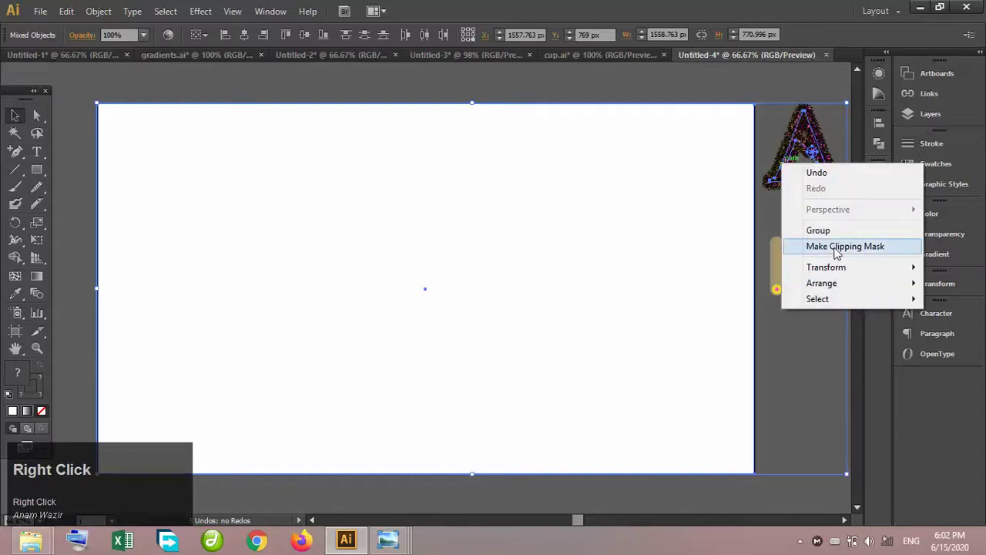
mouse_move(828, 267)
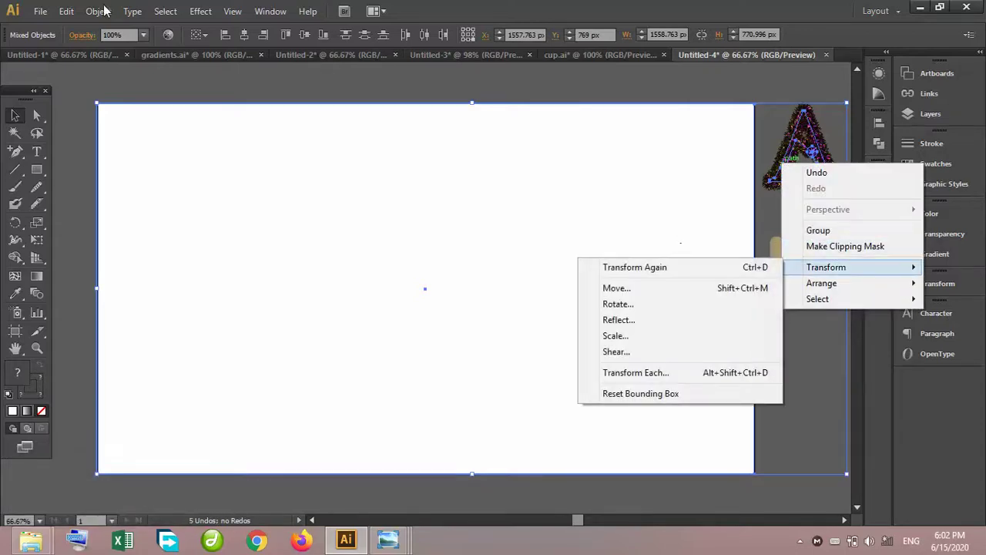
left_click(98, 10)
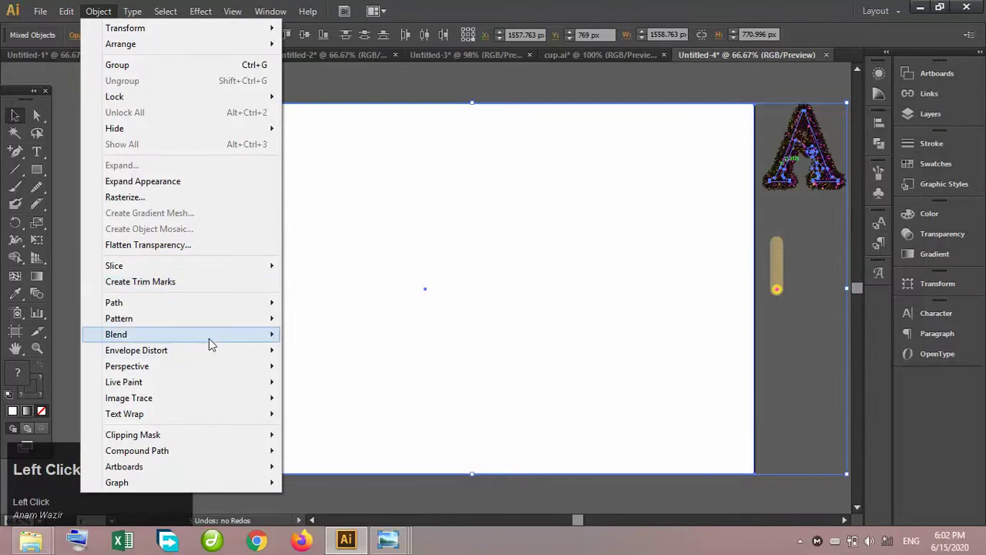
mouse_move(214, 341)
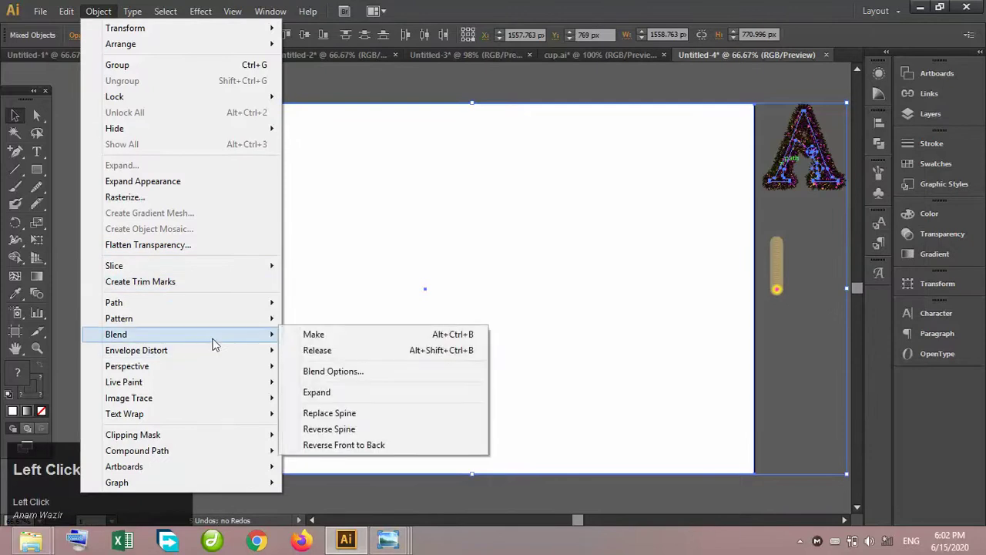
left_click(347, 413)
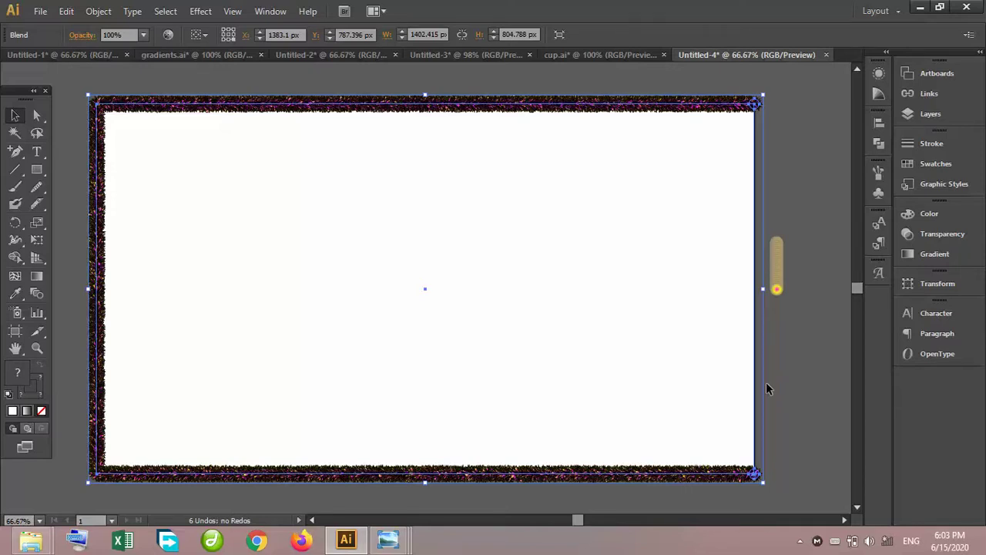
key("ctrl+z")
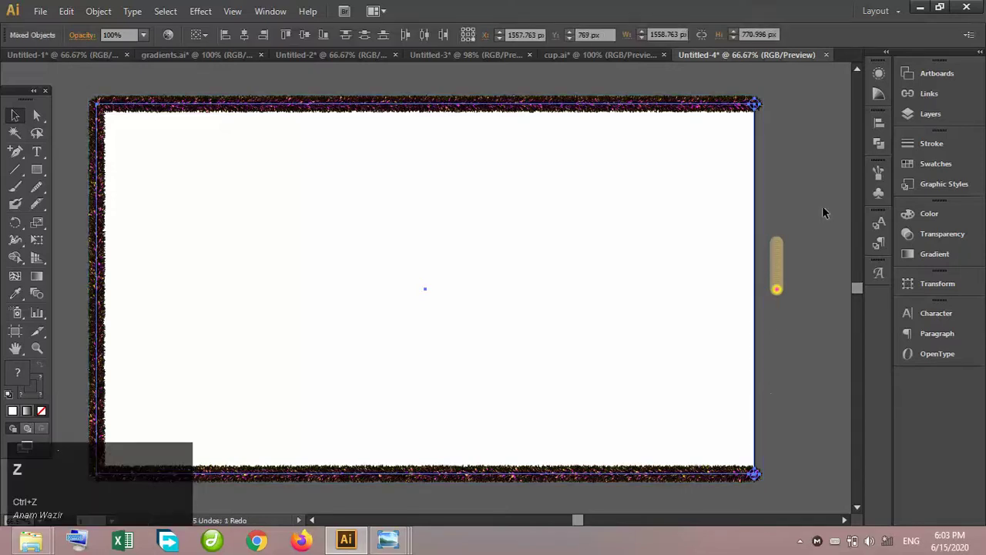
Add extra anchor points with the Pen tool along all four sides of the artboard-sized rectangle, several of them close to its corners
left_click(611, 154)
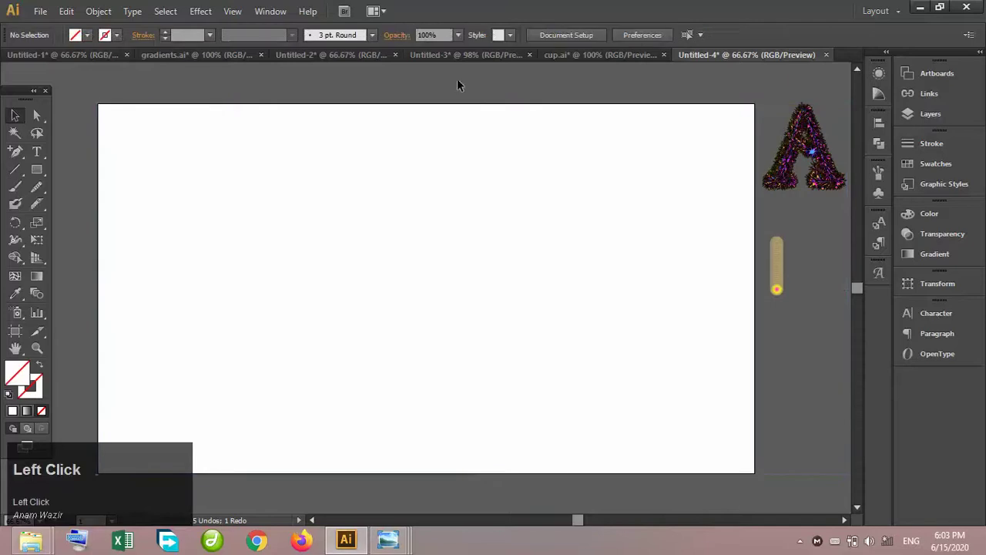
left_click(447, 104)
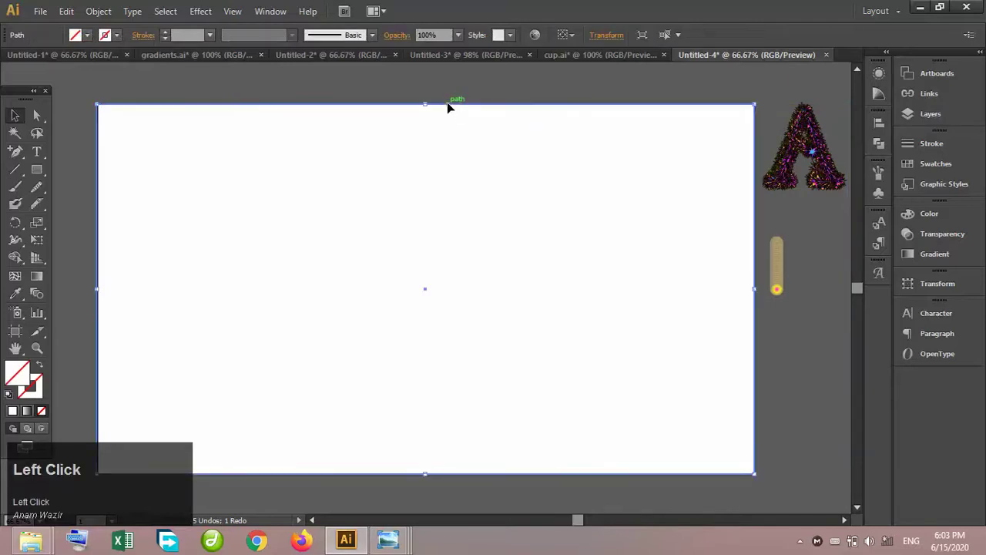
key("a")
left_click(15, 151)
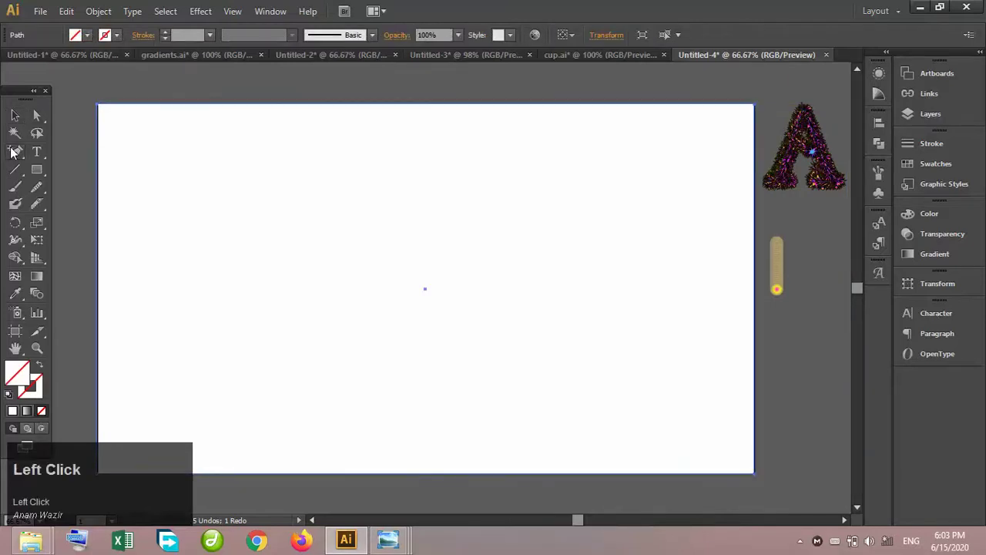
left_click(191, 103)
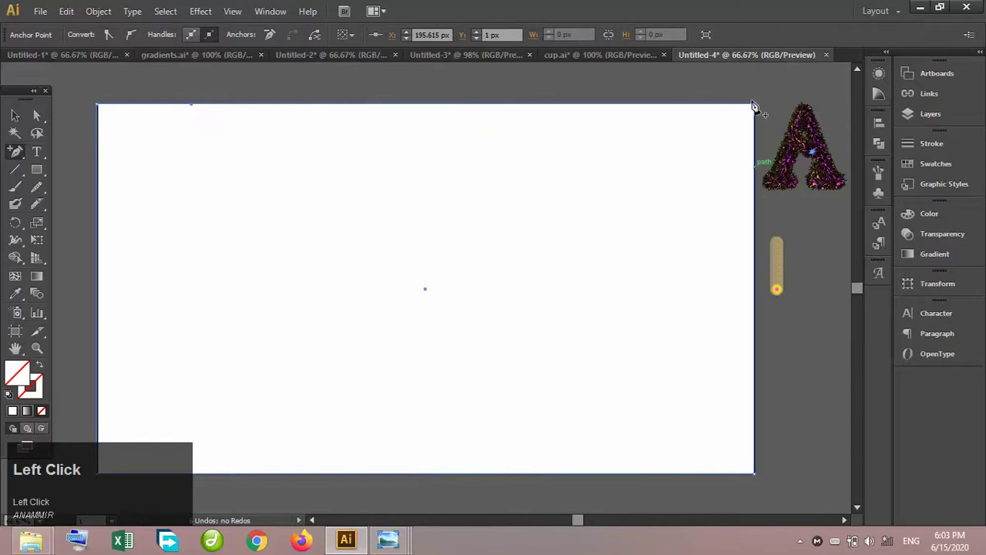
left_click(754, 228)
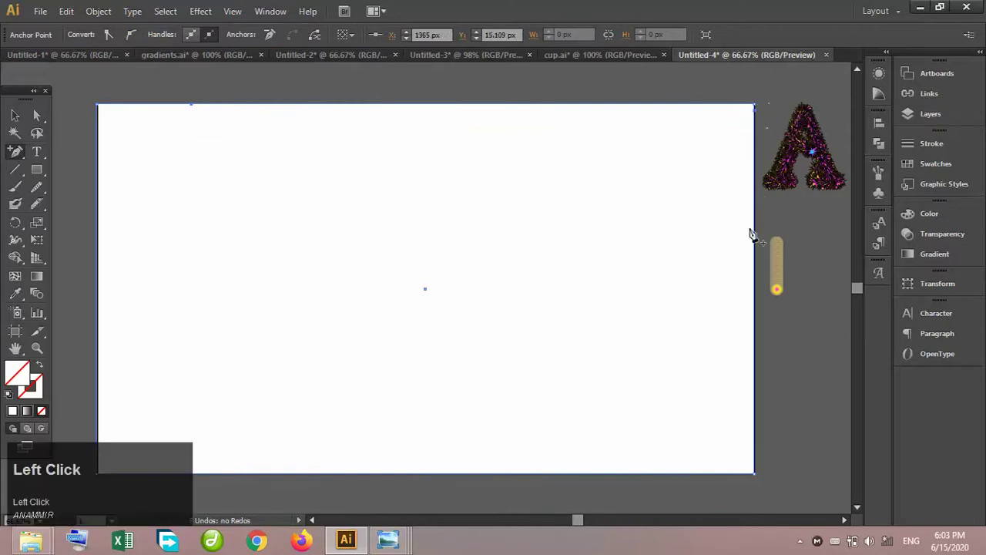
left_click(754, 468)
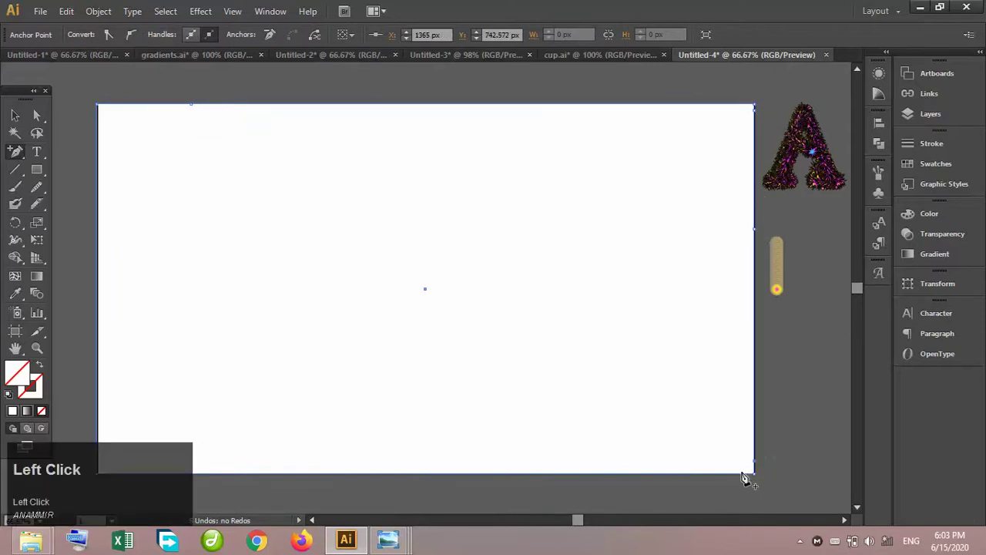
left_click(247, 473)
left_click(98, 450)
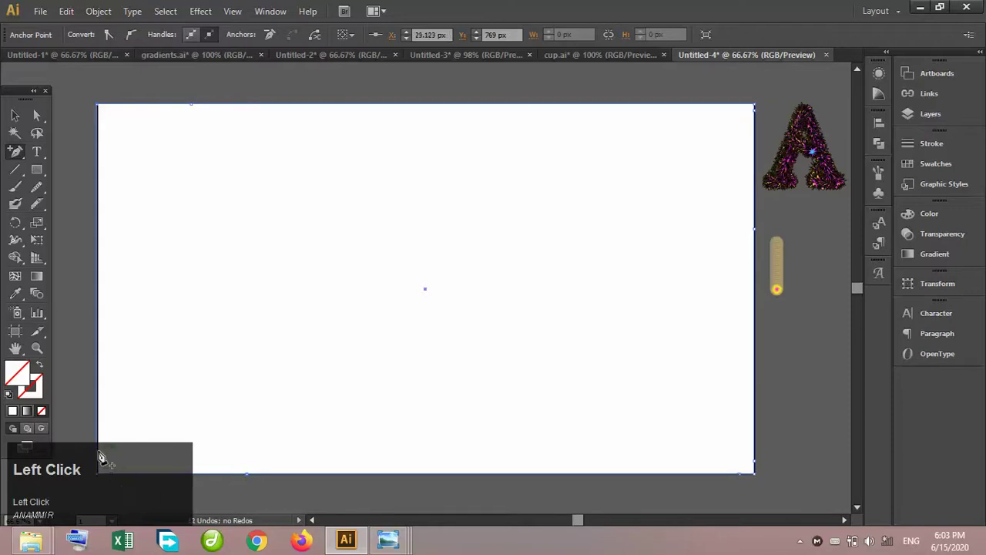
left_click(99, 109)
left_click(416, 104)
Select the furry A blend together with the rectangle and replace the blend's spine with the rectangle outline
left_click(14, 115)
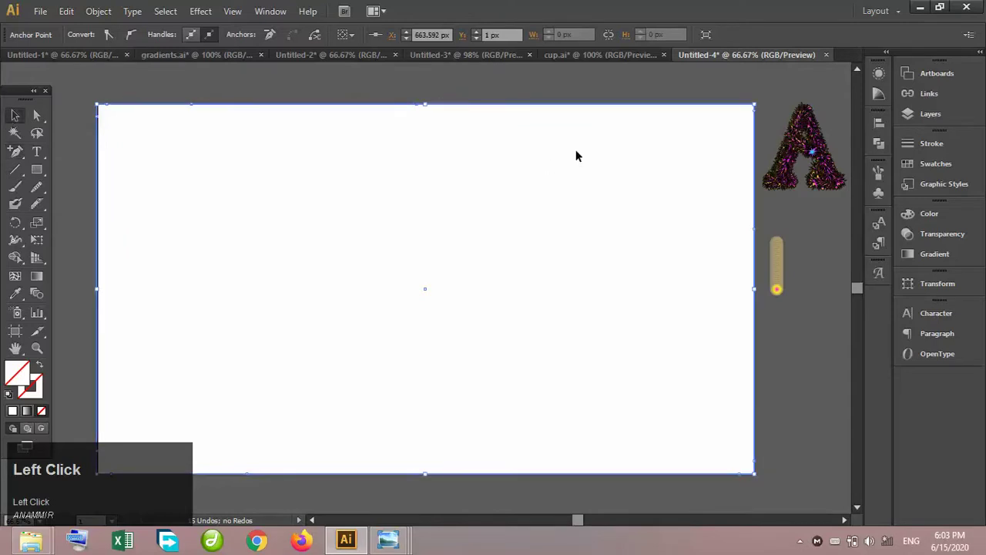
left_click(804, 154, "shift")
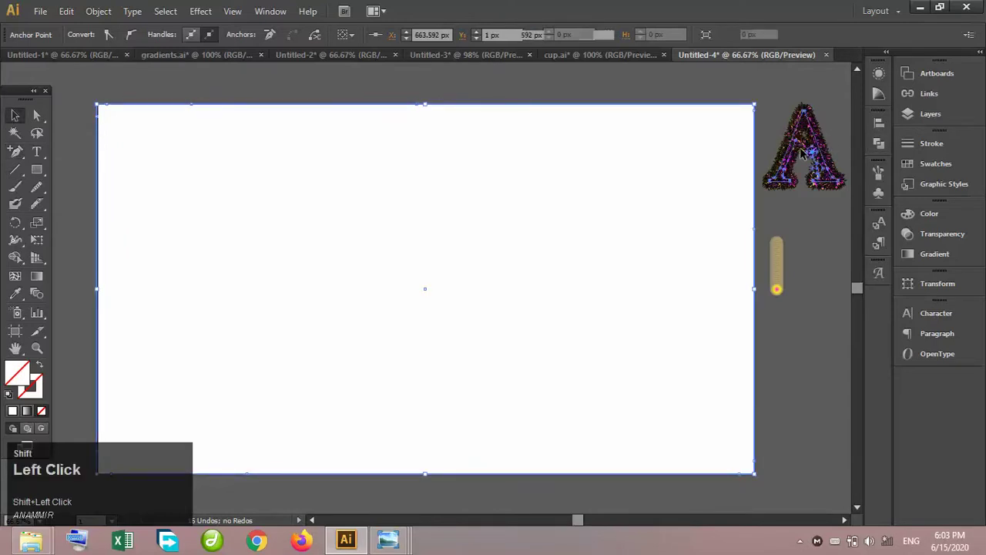
left_click(96, 11)
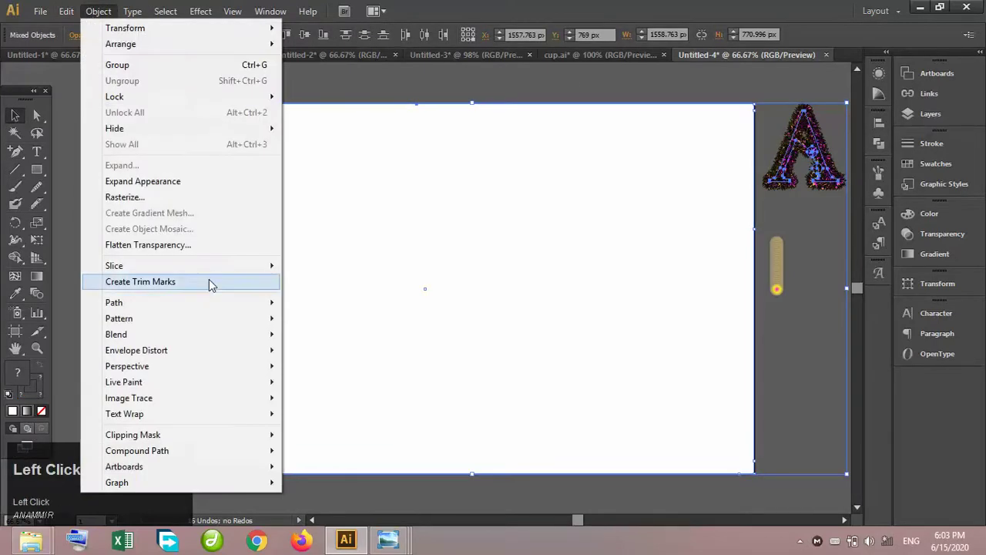
mouse_move(238, 348)
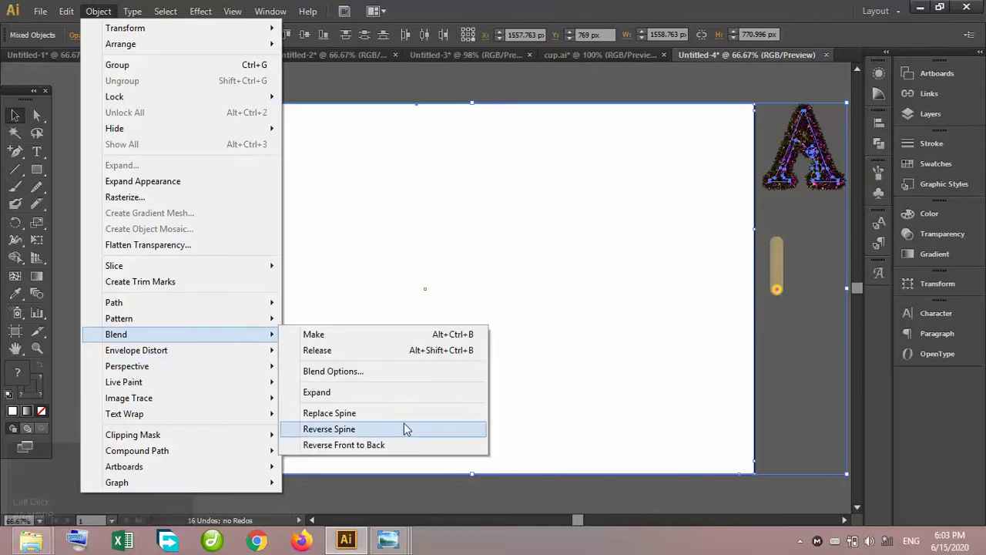
left_click(406, 419)
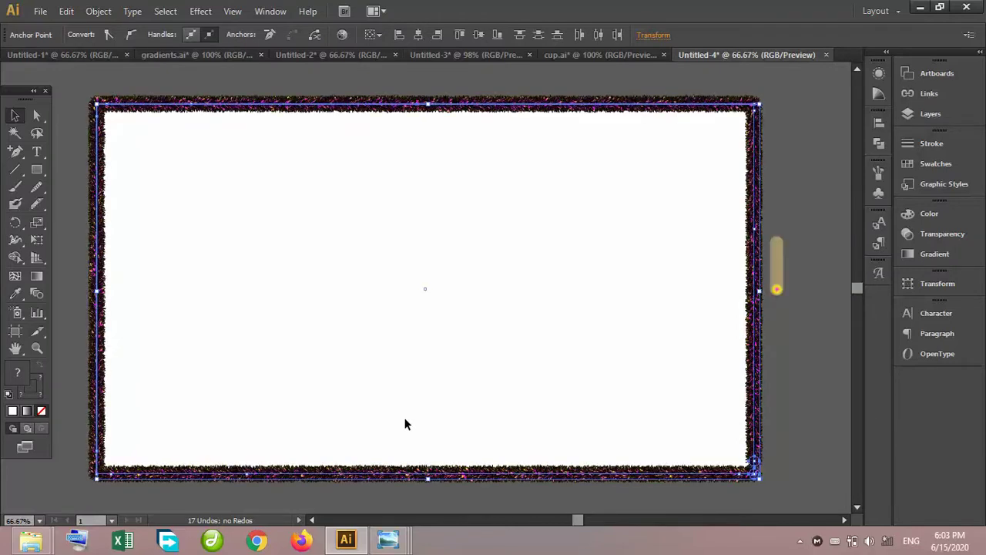
Apply a Roughen effect to the furry border with size 59% relative, detail 10/in and corner points
left_click(886, 74)
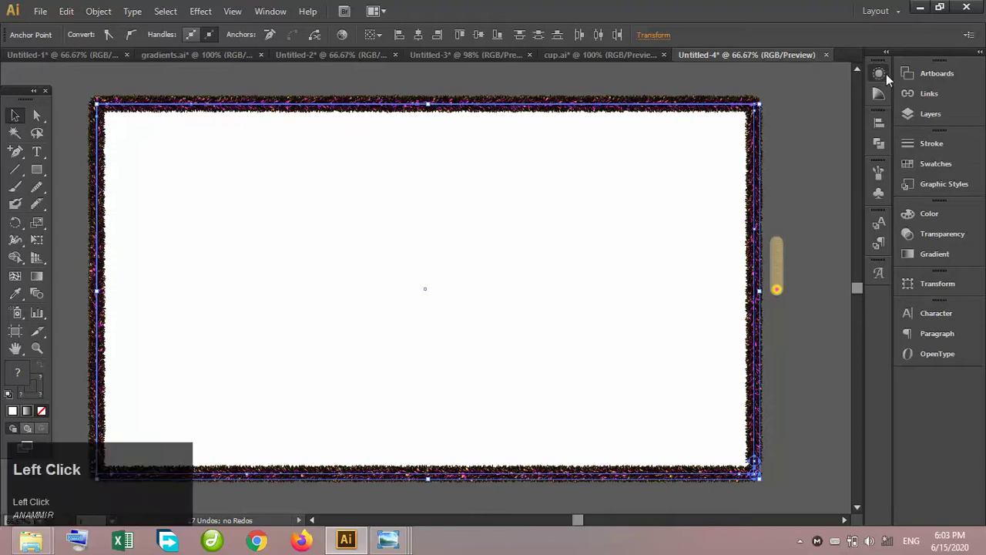
left_click(740, 216)
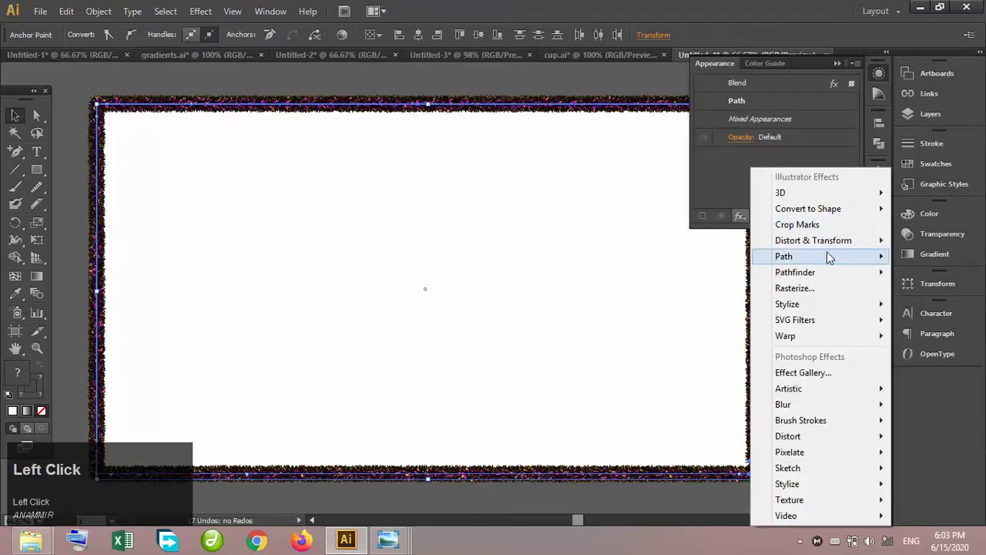
mouse_move(827, 241)
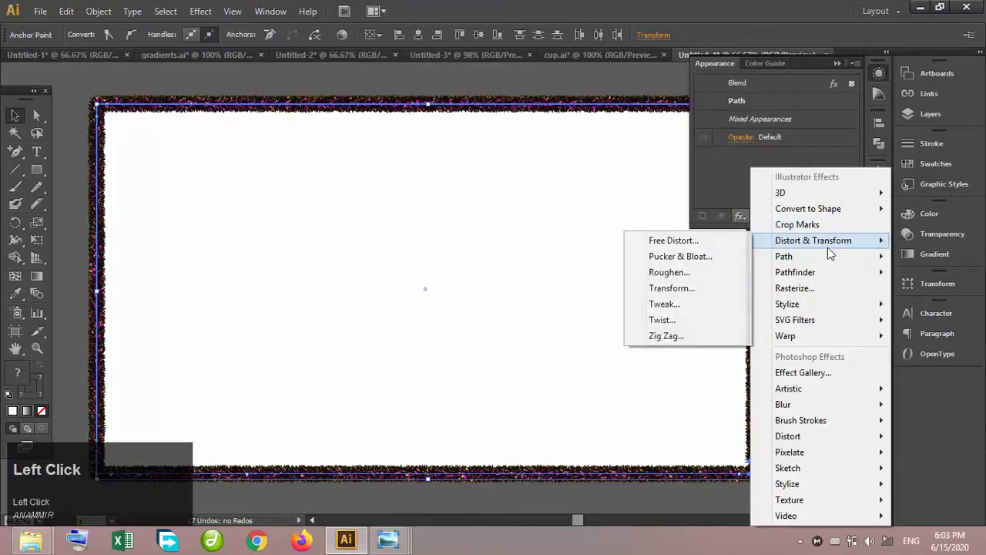
left_click(712, 272)
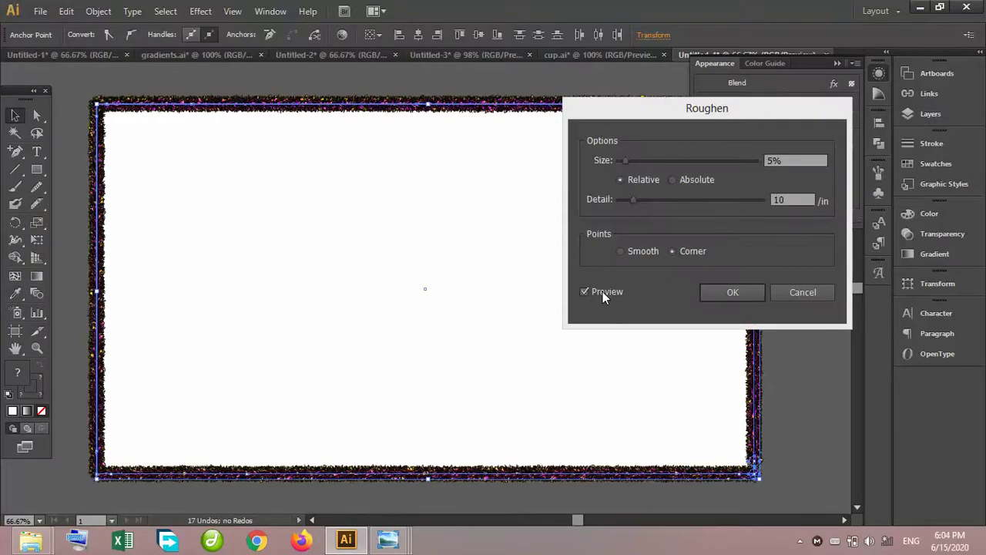
left_click_drag(626, 159, 643, 163)
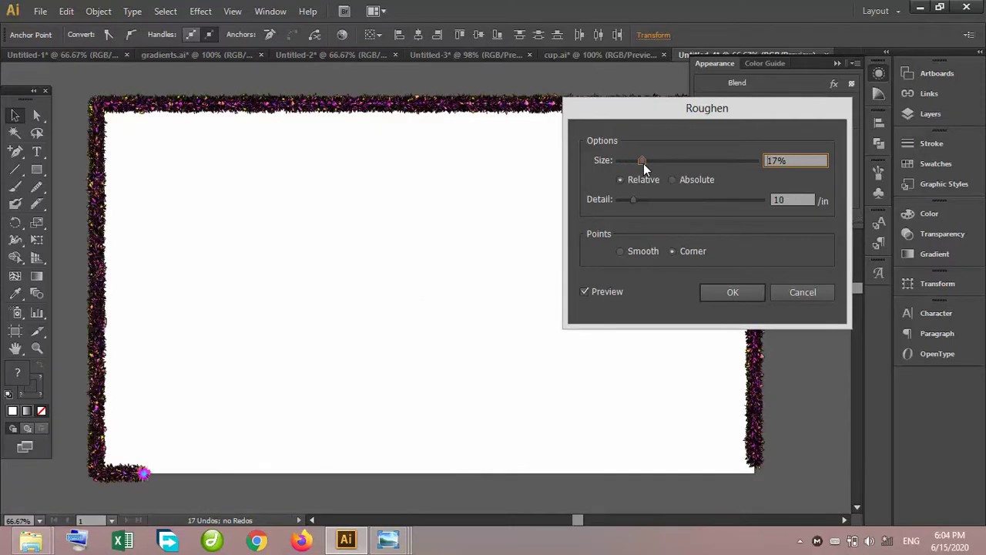
left_click_drag(644, 164, 674, 174)
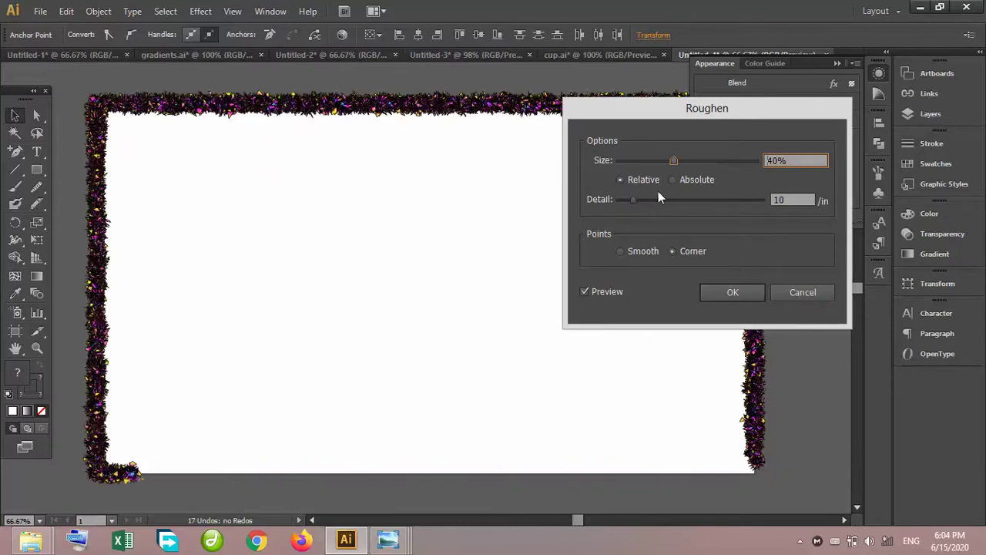
left_click_drag(676, 162, 701, 168)
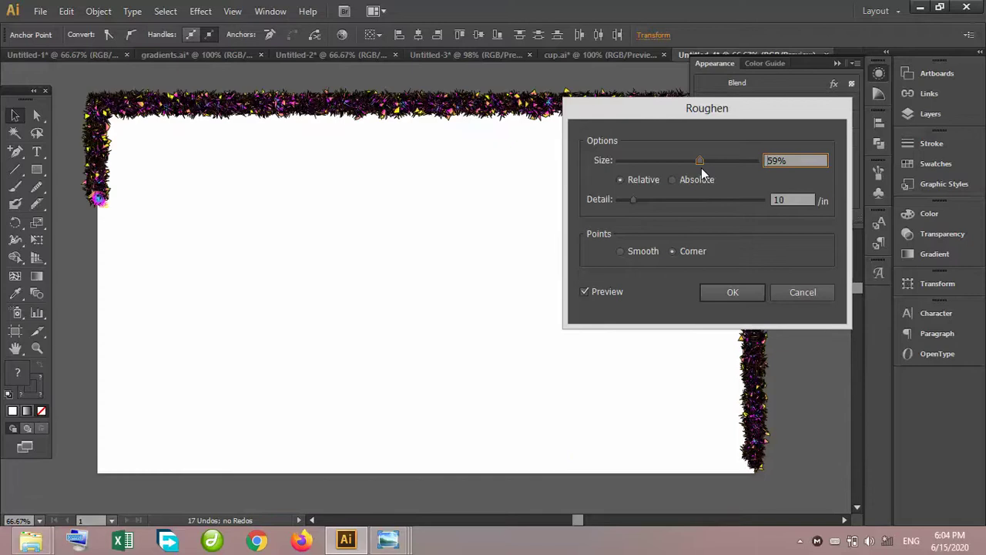
left_click(732, 294)
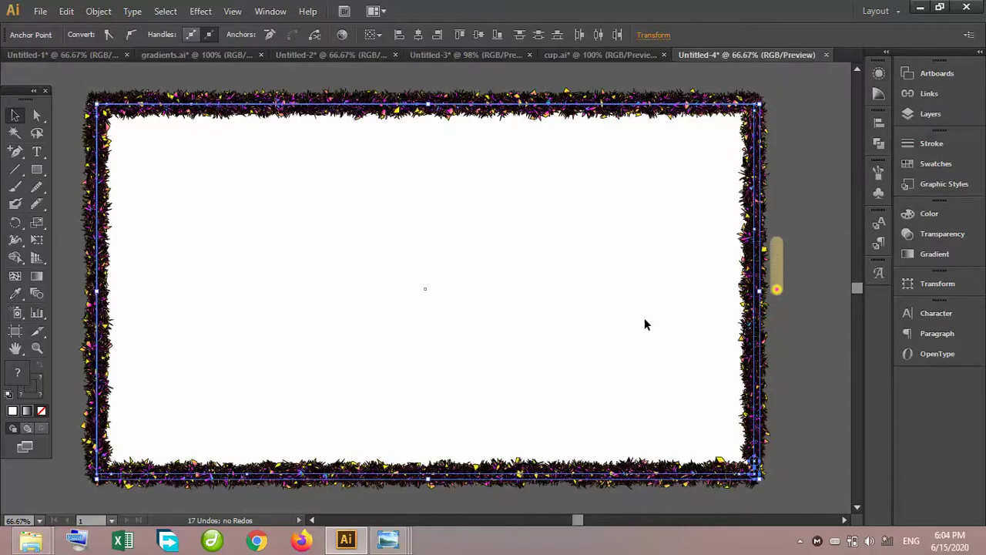
Delete the tan blend bar beside the furry border
left_click(776, 266)
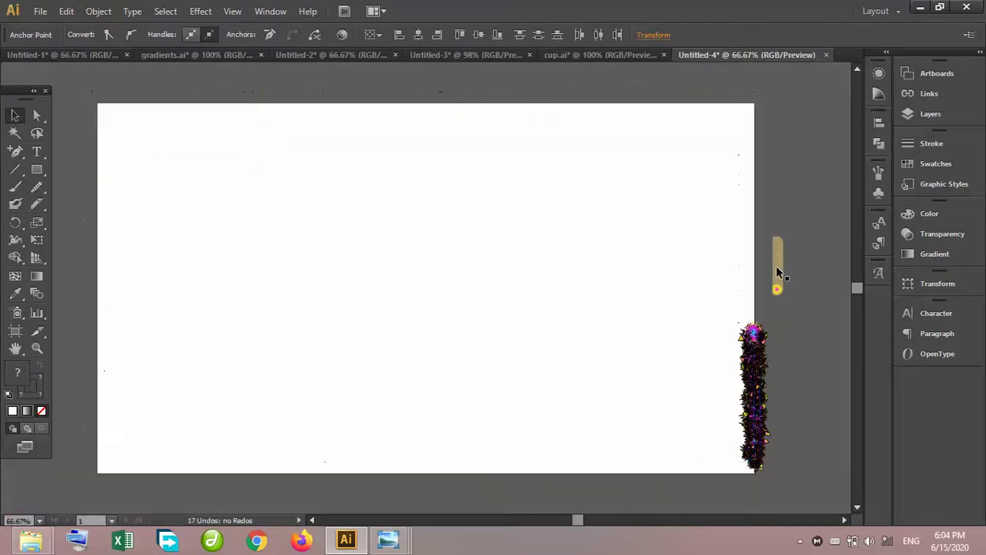
left_click(776, 265)
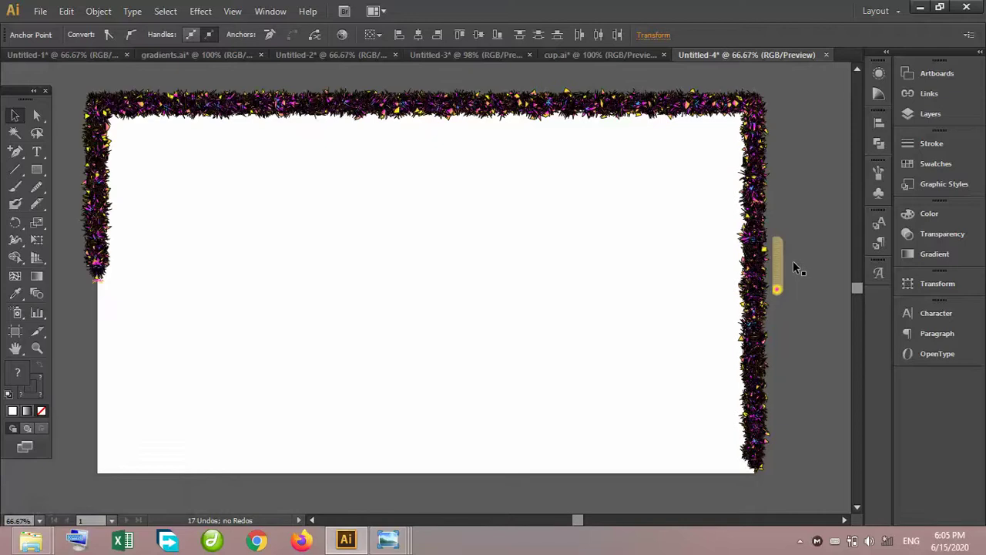
key("ctrl+minus")
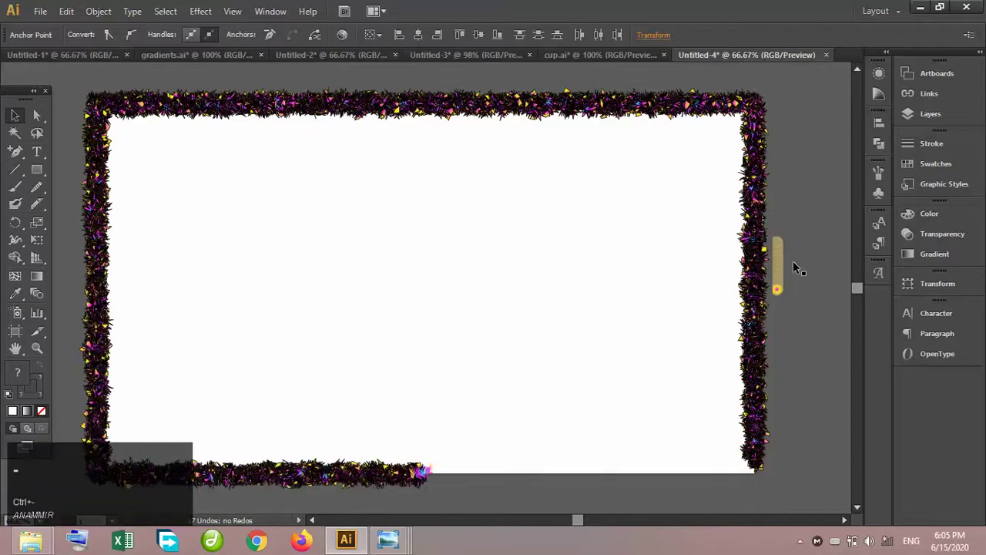
left_click(786, 264)
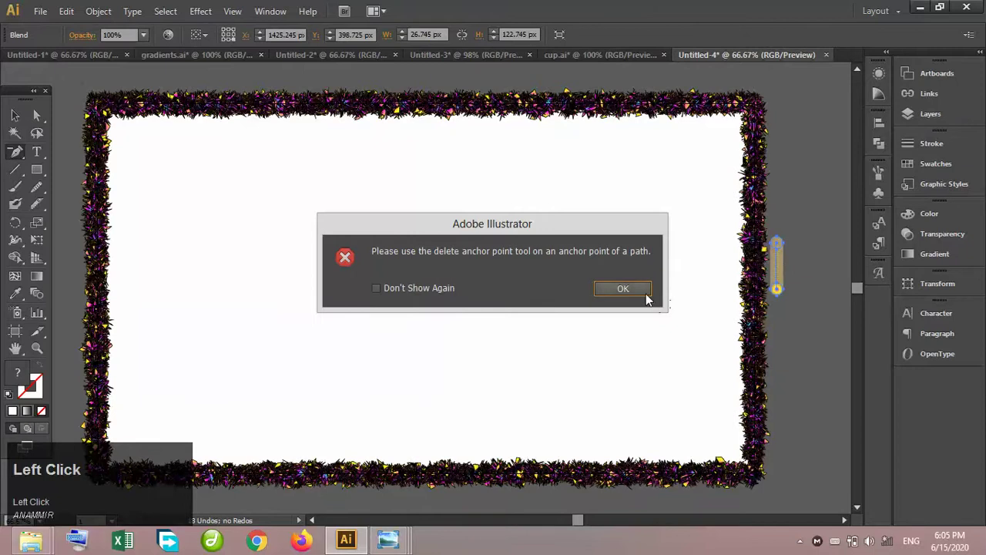
left_click(620, 290)
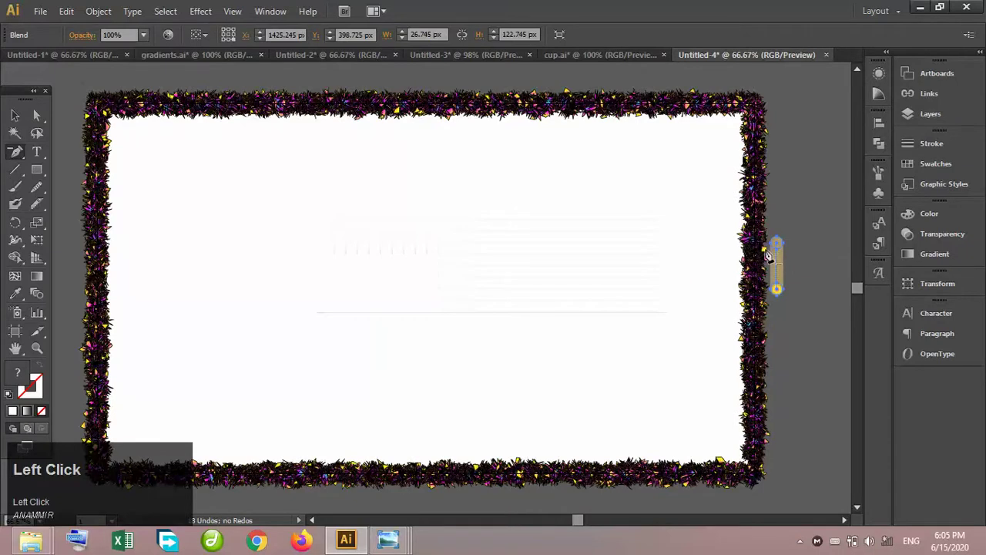
left_click(14, 115)
key("Delete")
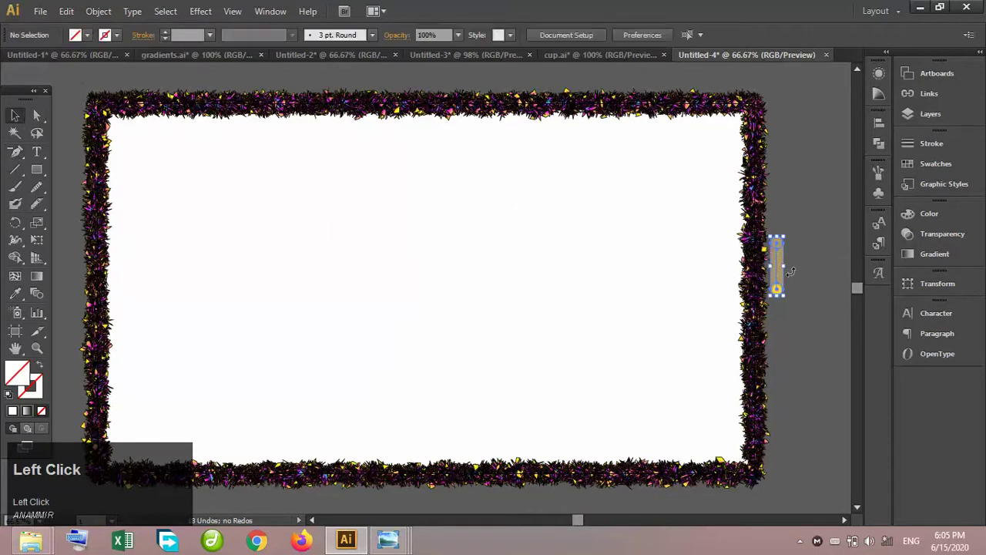
Scale a smaller copy of the furry border inward about its centre, about 1199 × 679 px
left_click(539, 120)
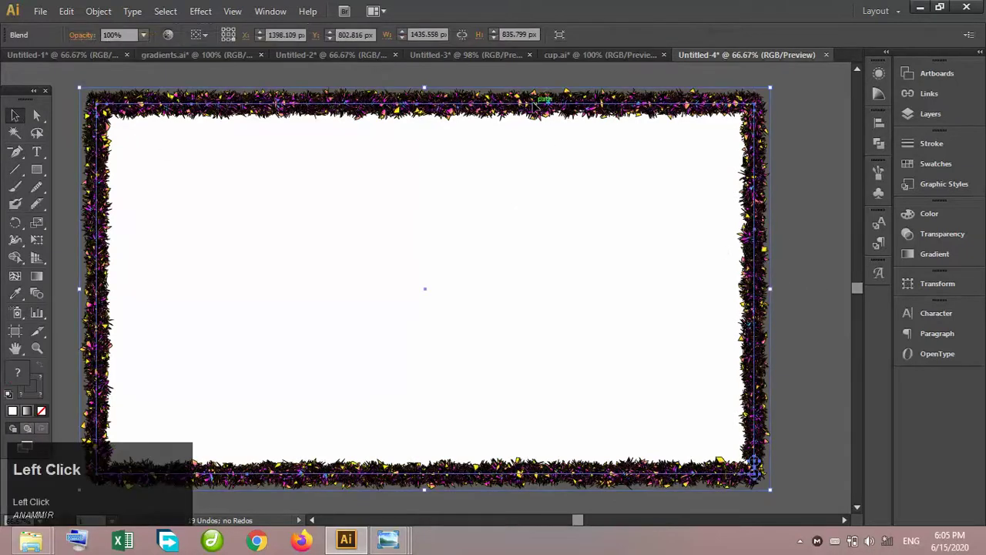
left_click(38, 221)
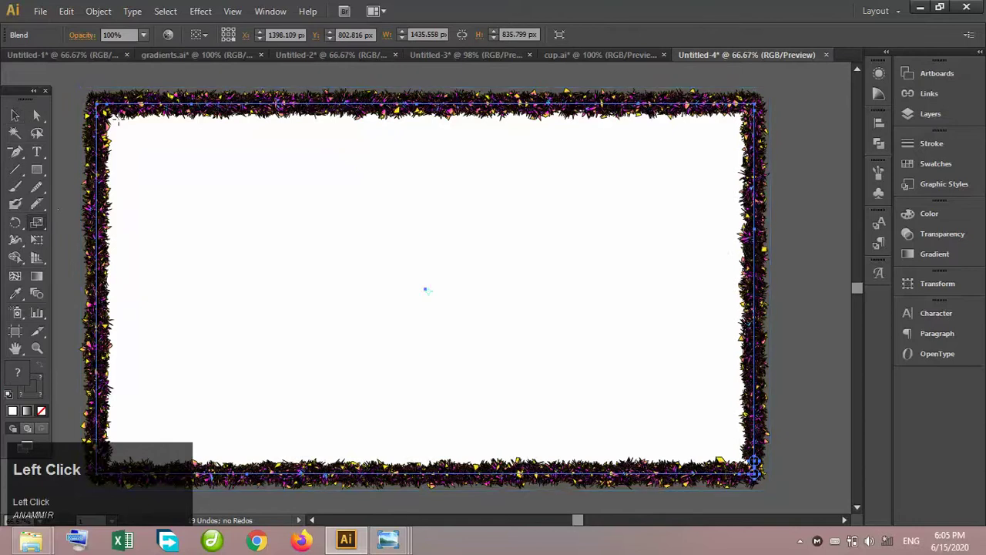
left_click_drag(123, 104, 147, 139)
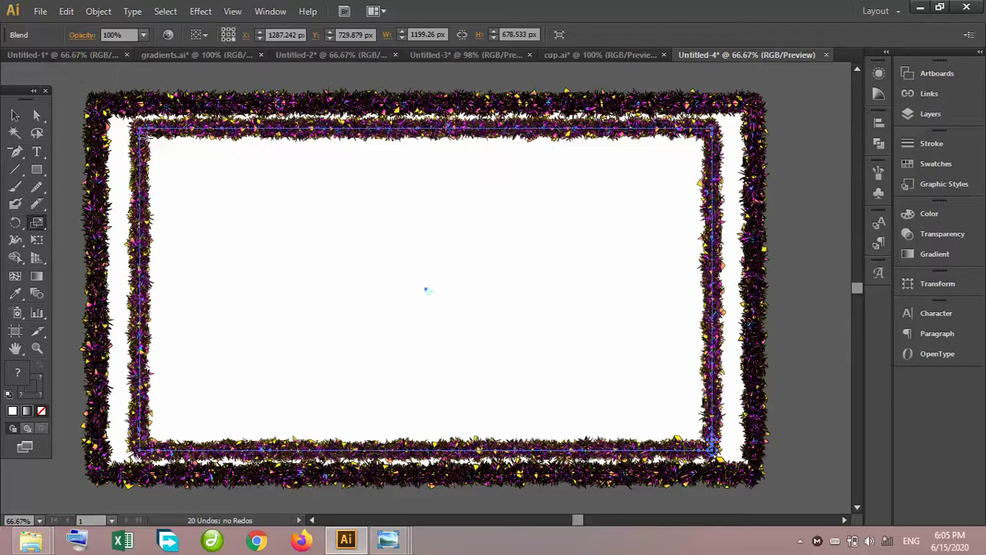
Repeat the scaled duplication inward for three more nested borders with white fill and black stroke, the innermost about 807 × 463 px
key("ctrl+d")
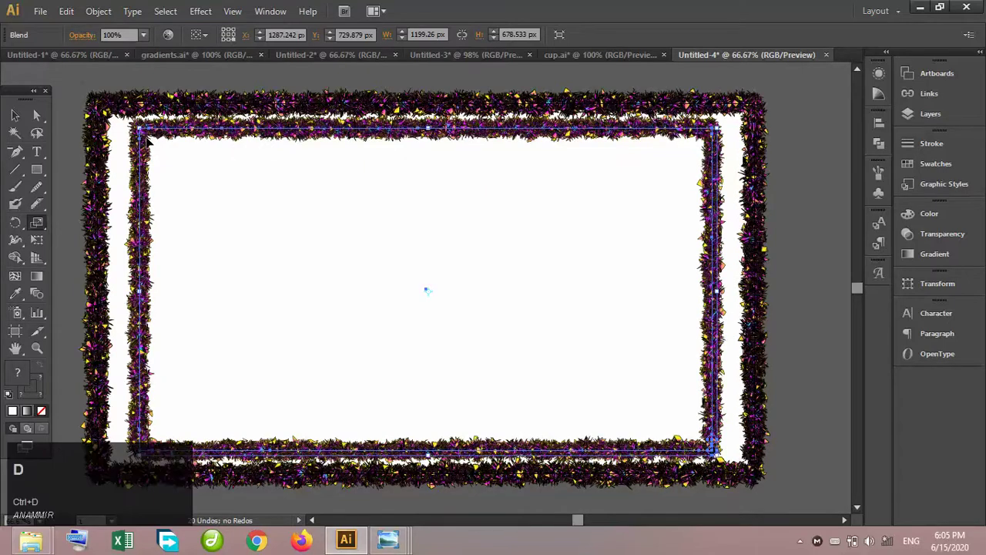
key("ctrl+z")
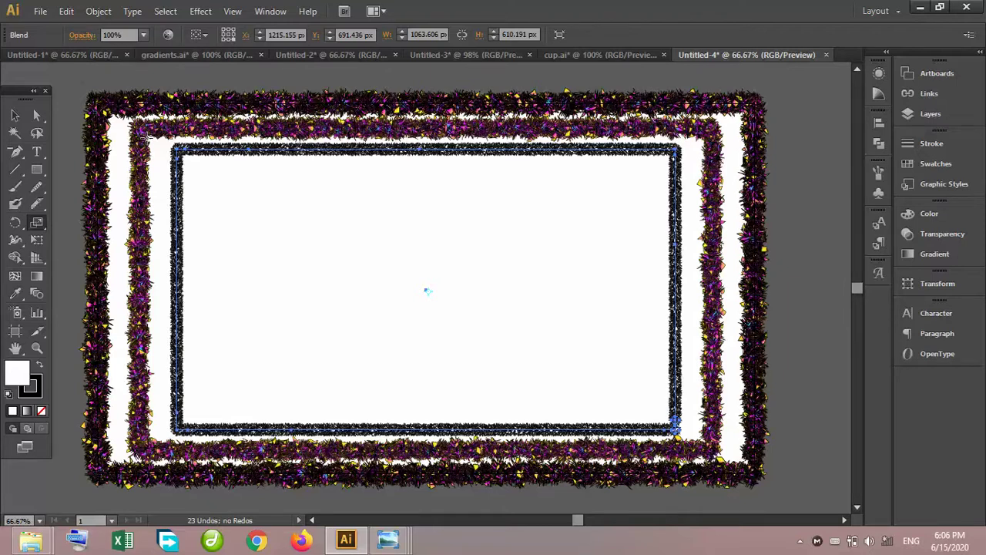
key("ctrl+d")
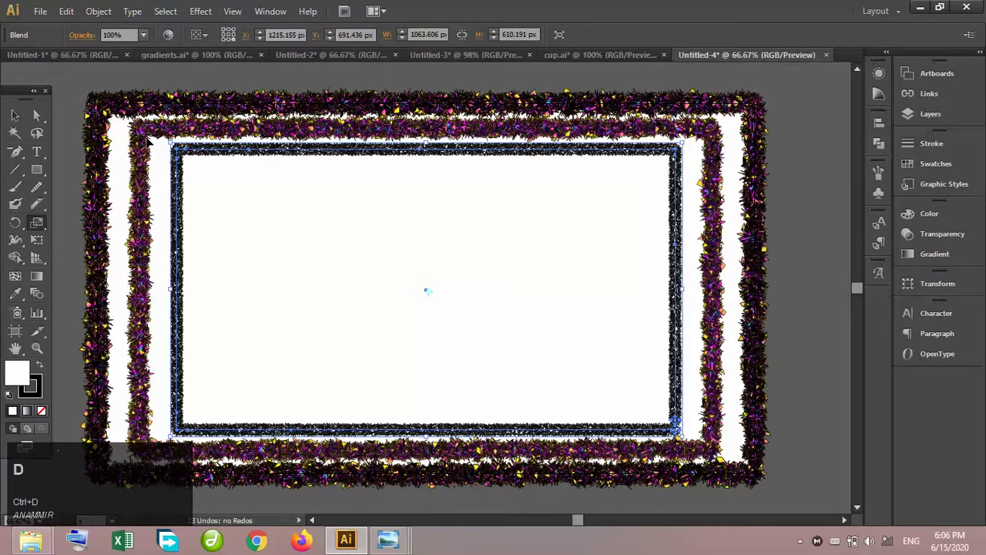
key("ctrl+d")
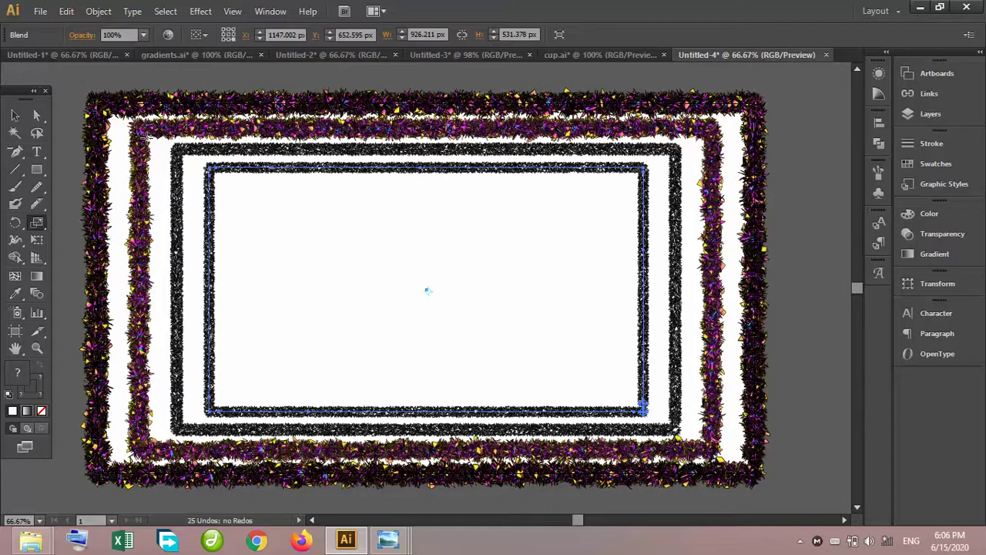
key("ctrl+d")
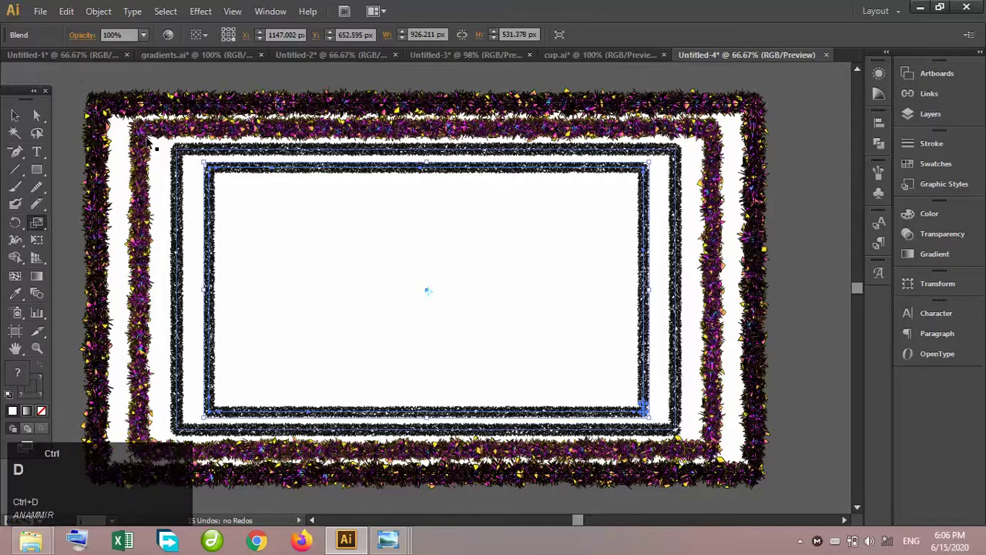
key("ctrl+d")
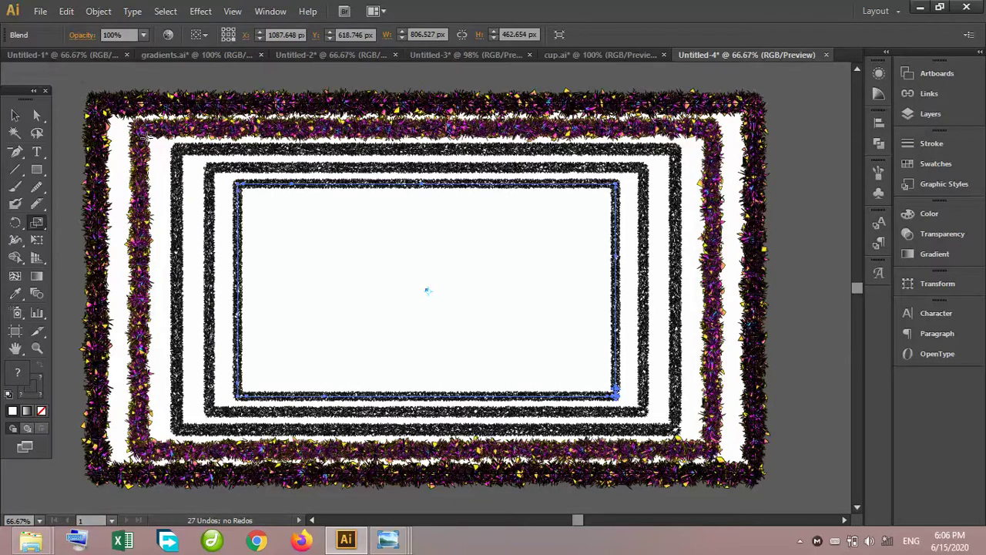
Copy the red and green radial gradient squares from gradients.ai into Untitled-4 beside the artboard, placing the red one below the green
left_click(14, 115)
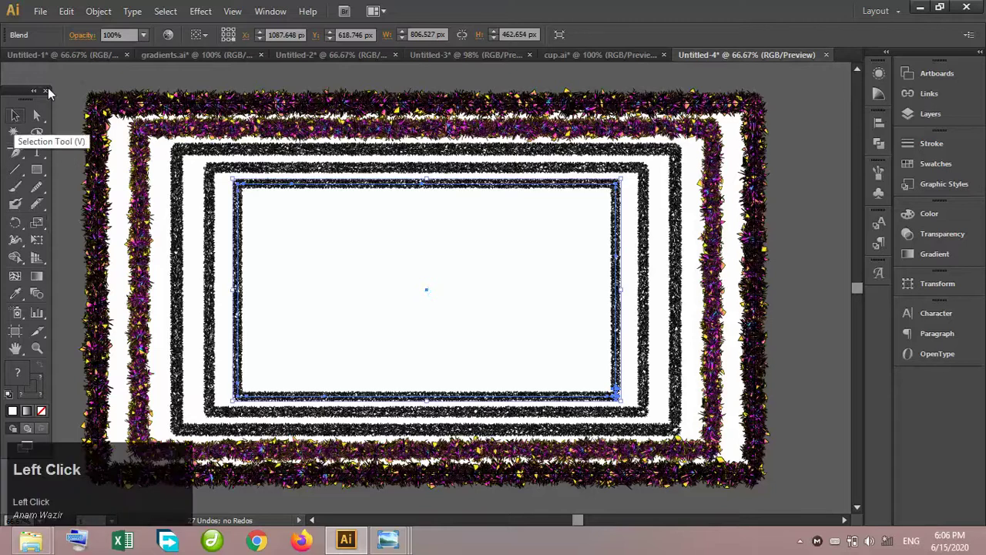
left_click(62, 87)
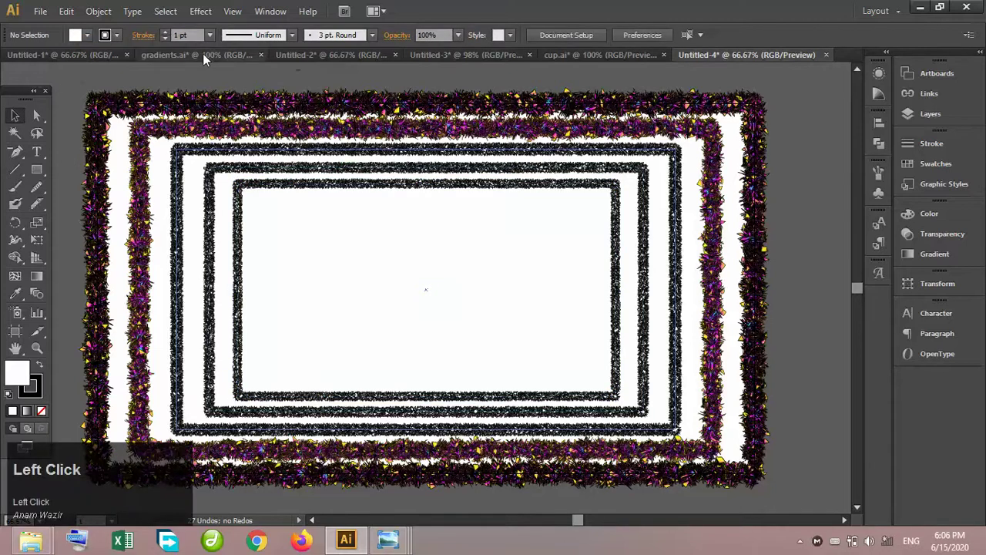
left_click(203, 54)
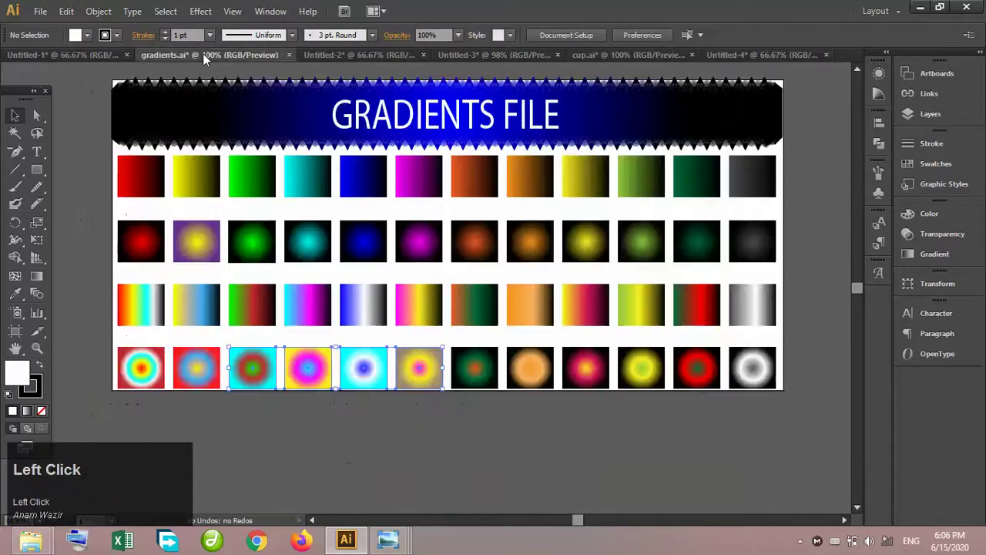
left_click(160, 241)
left_click(220, 239, "shift")
left_click(243, 246, "shift")
left_click_drag(243, 246, 755, 59)
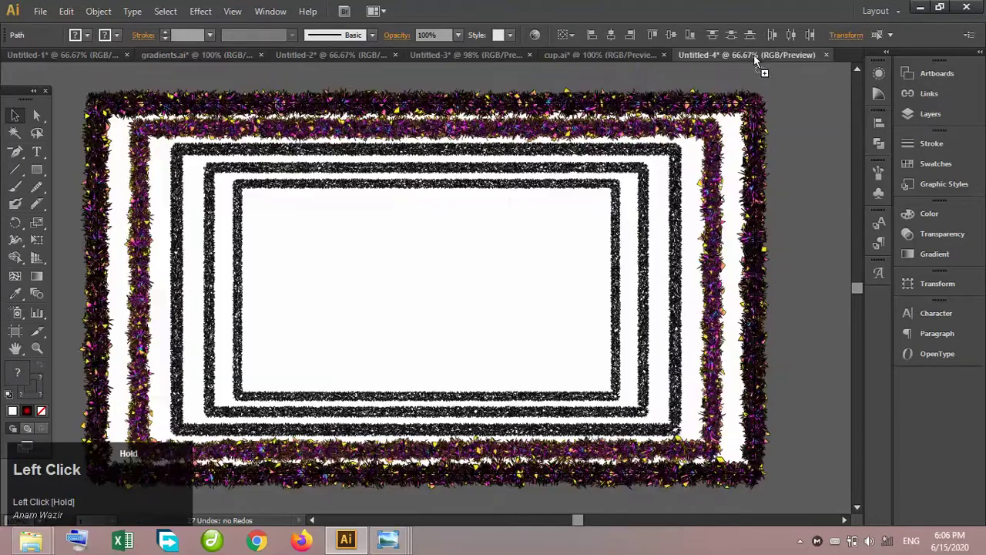
left_click_drag(818, 116, 818, 119)
left_click(678, 169)
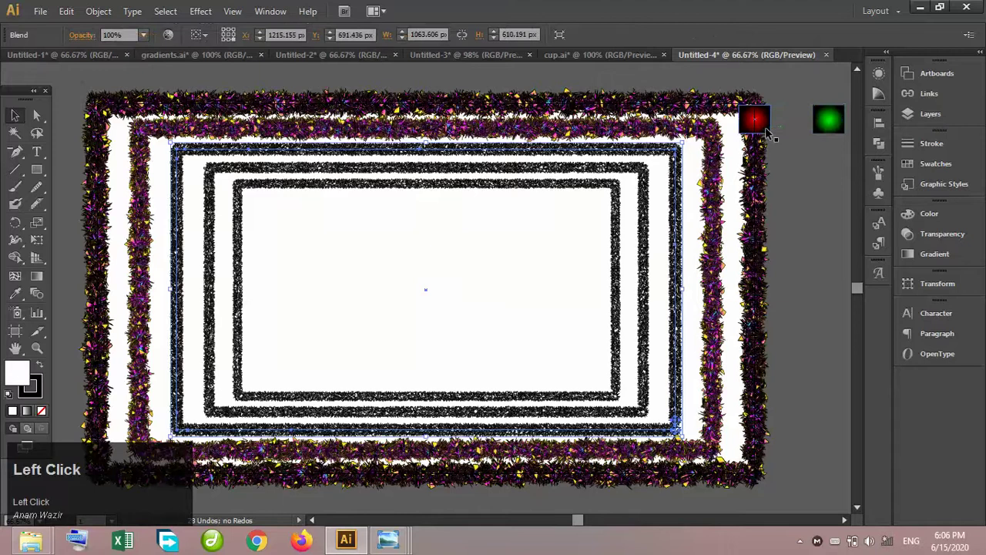
left_click_drag(765, 131, 812, 170)
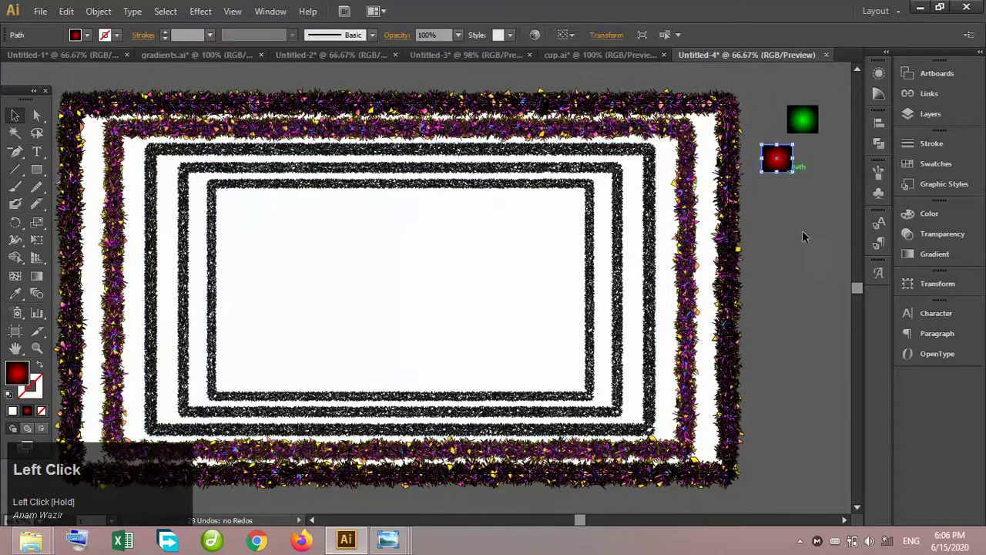
left_click(802, 236)
Try to apply the red radial gradient as the fill of the innermost border
left_click(463, 185)
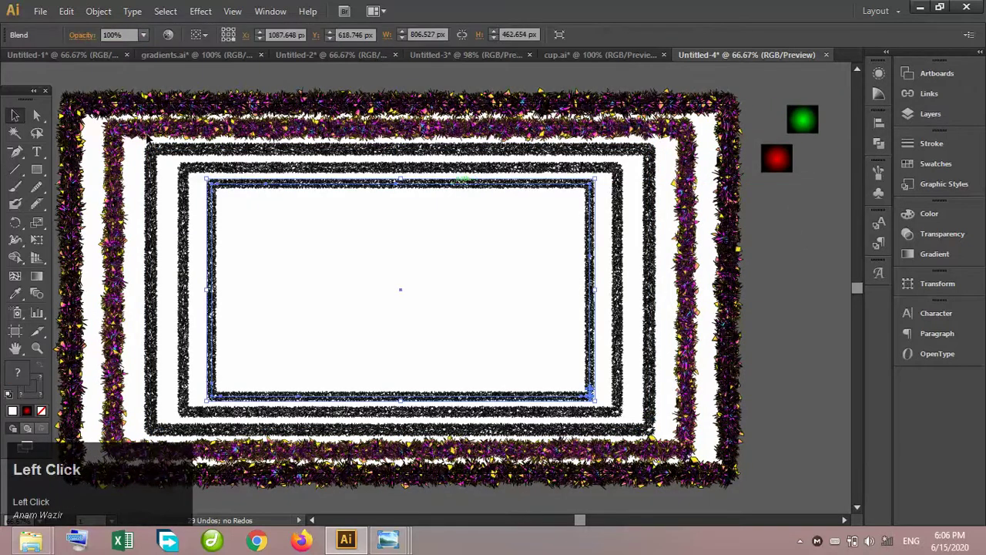
left_click(20, 369)
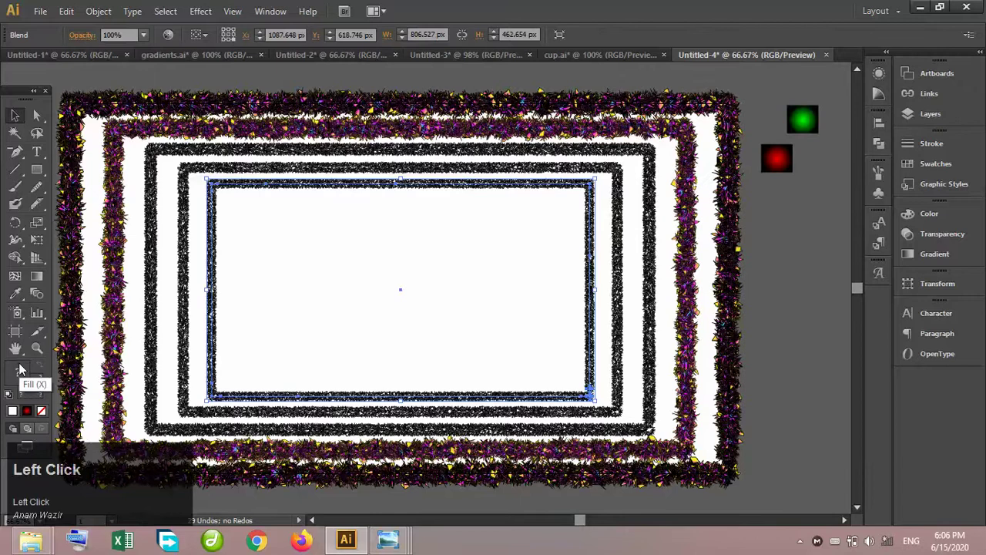
left_click(28, 412)
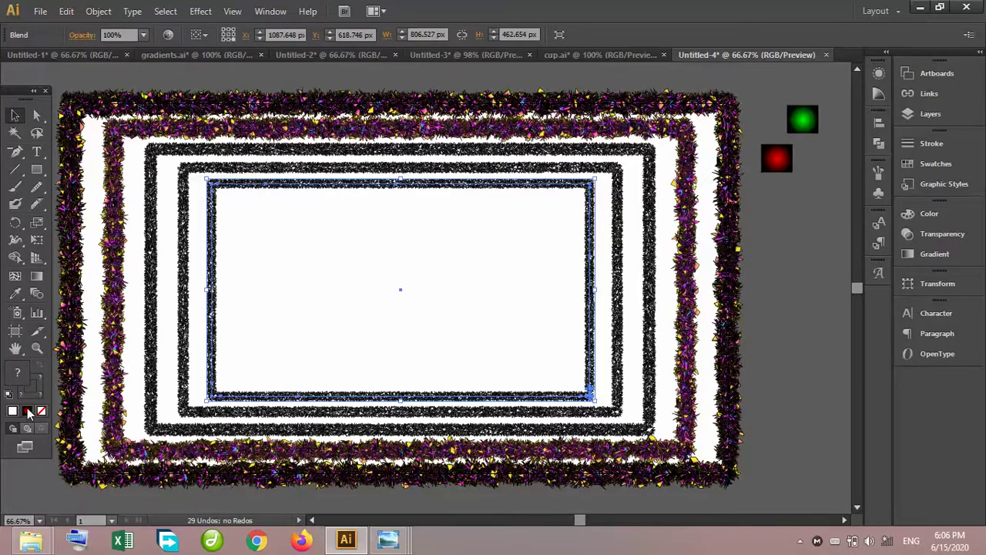
left_click(18, 375)
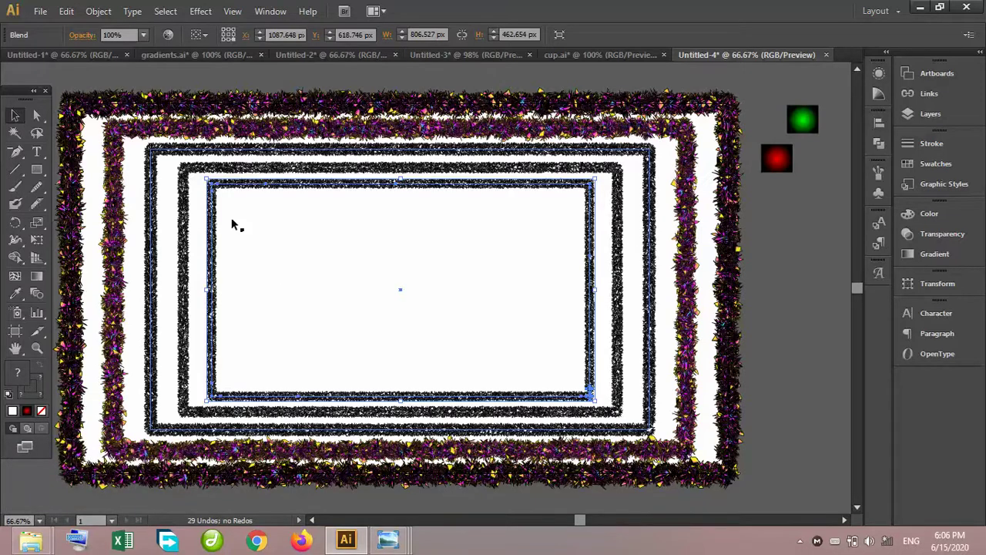
Copy the magenta radial gradient square from gradients.ai into Untitled-4, placing it below the red square
left_click(184, 57)
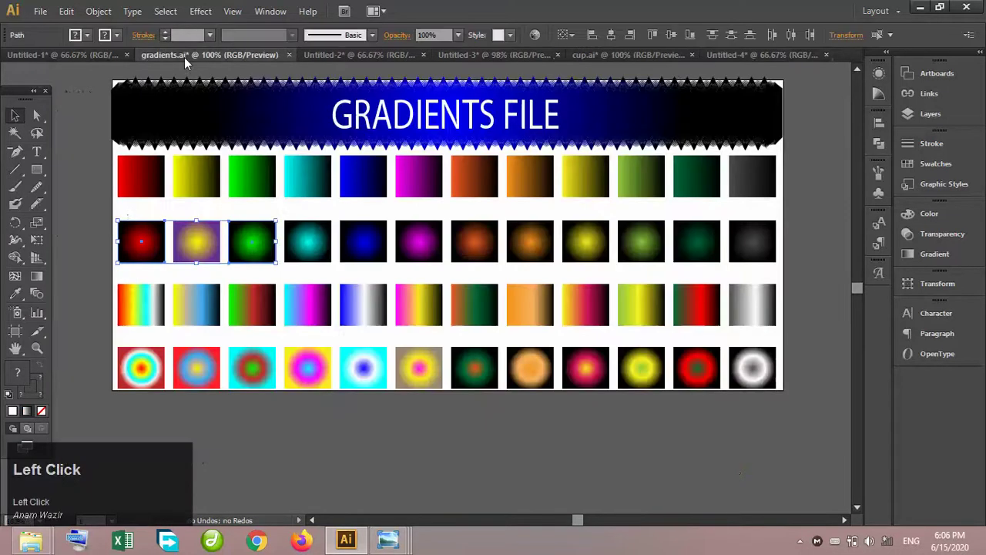
left_click_drag(417, 254, 774, 201)
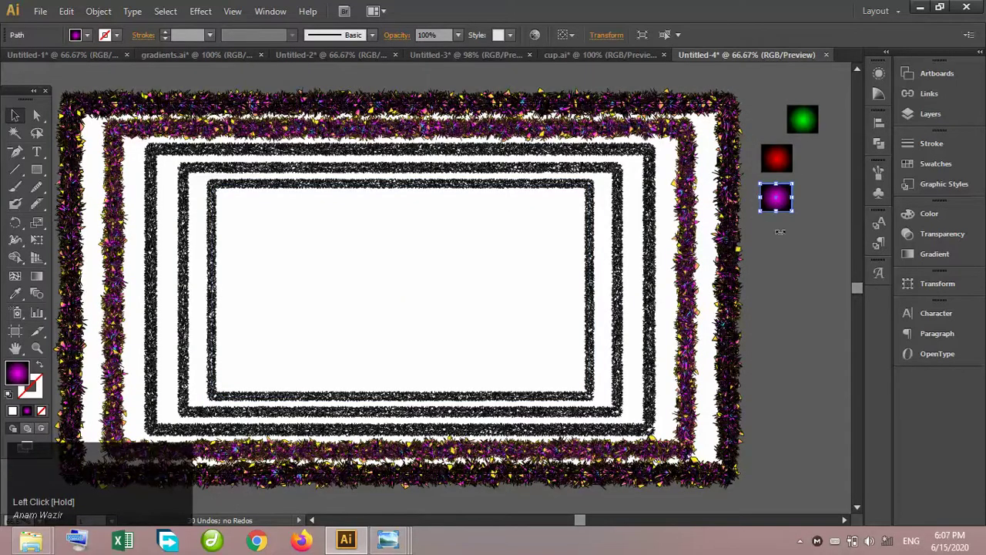
left_click(791, 257)
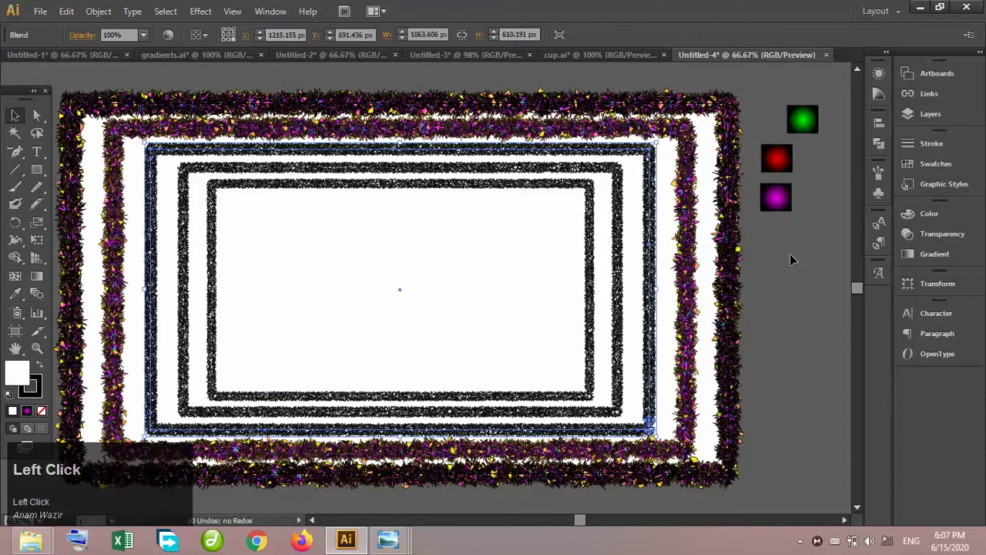
Bring the innermost black border to the front of the stacking order
left_click(572, 187)
right_click(571, 187)
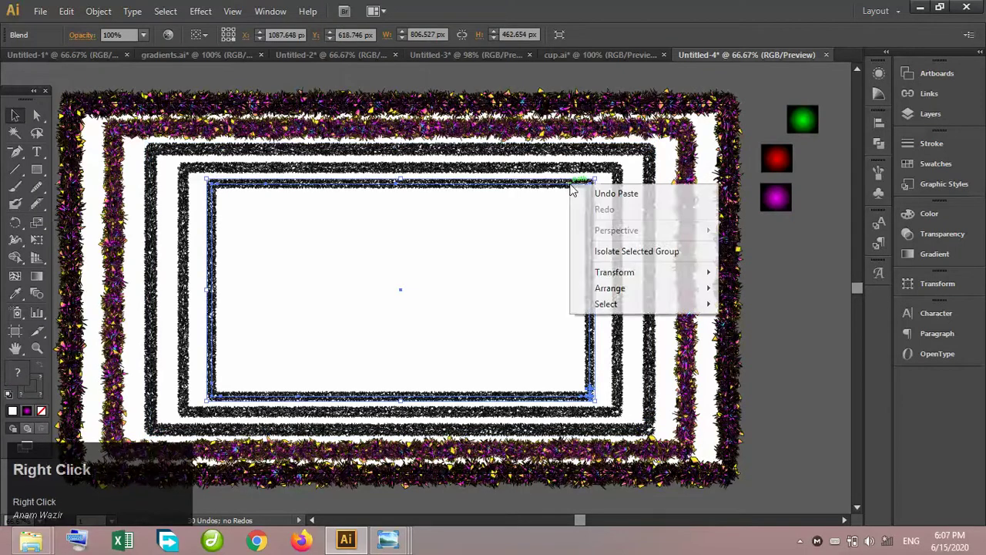
left_click(617, 293)
left_click(767, 290)
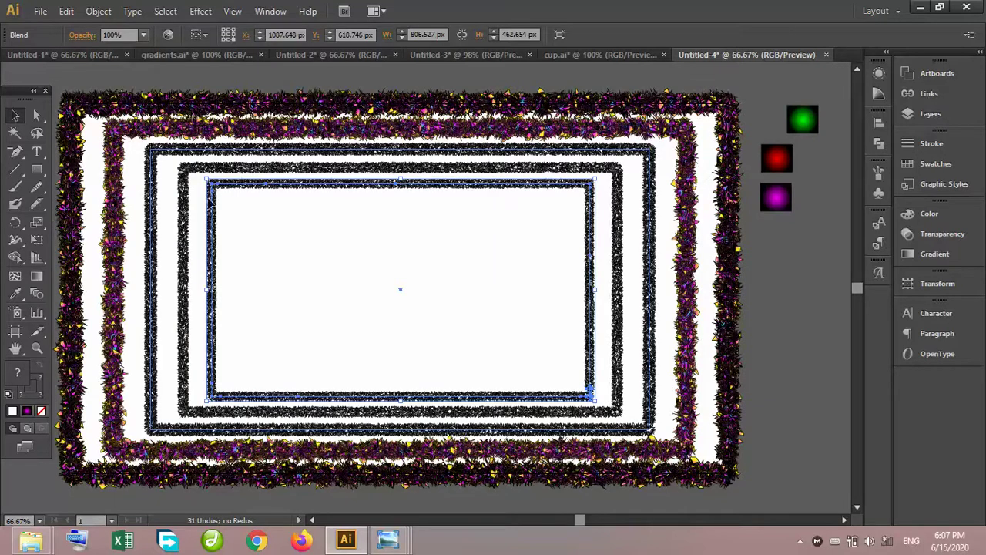
Fill the innermost border with the magenta-to-black radial gradient and deselect it
left_click(14, 115)
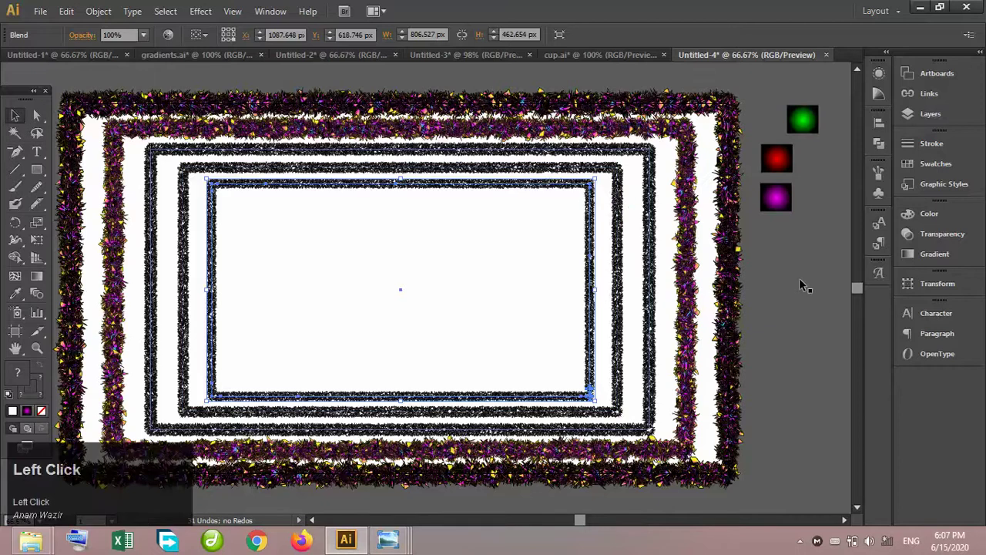
left_click(610, 220)
left_click(592, 209)
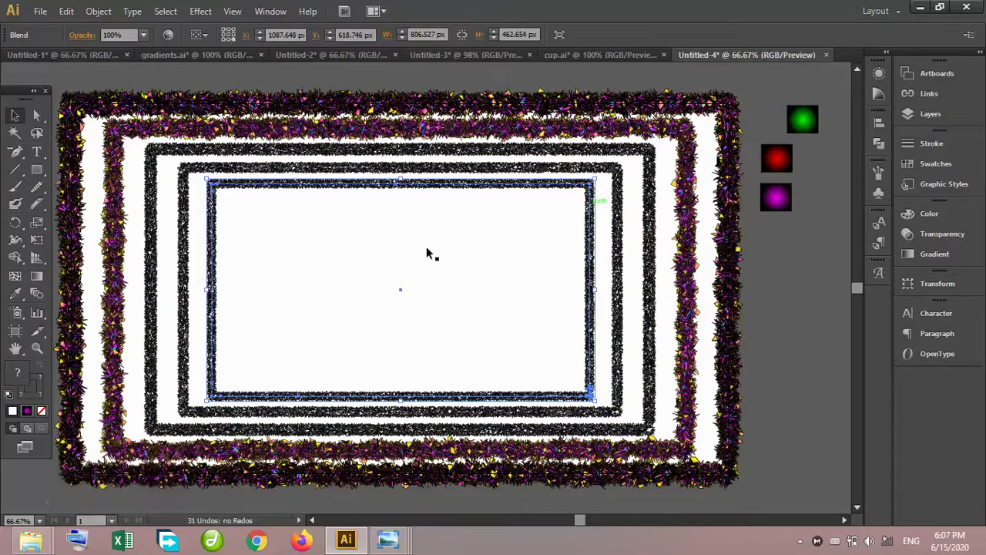
left_click(27, 383)
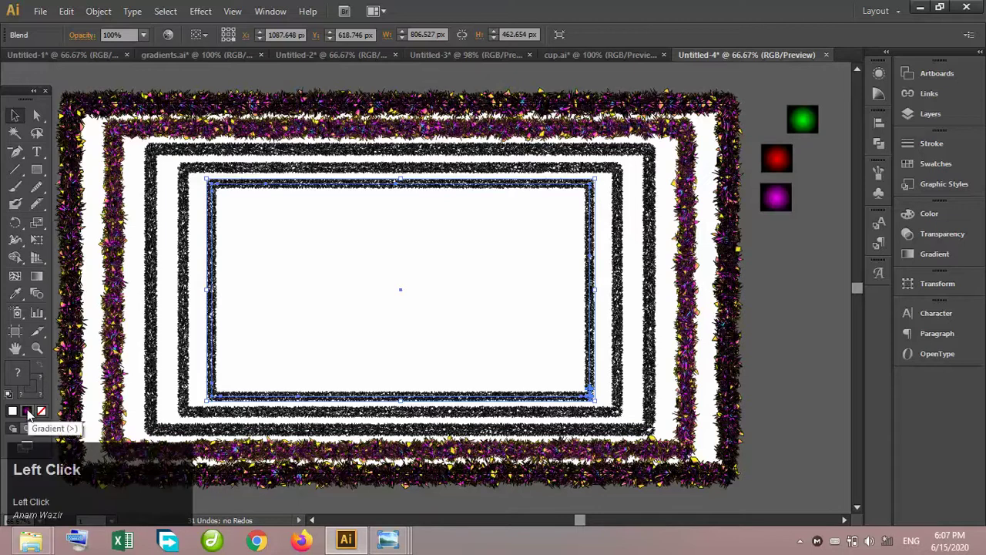
left_click(28, 412)
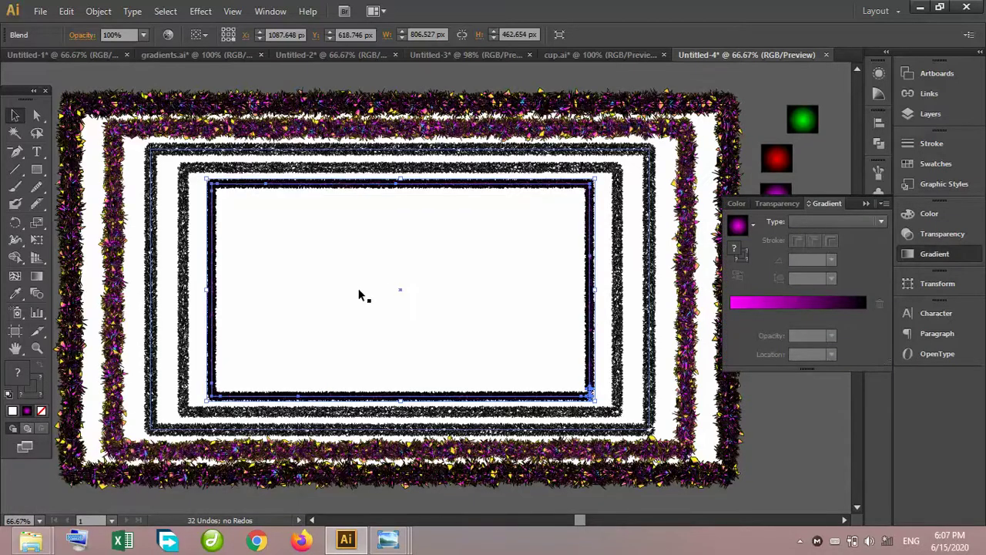
left_click(868, 203)
left_click(826, 159)
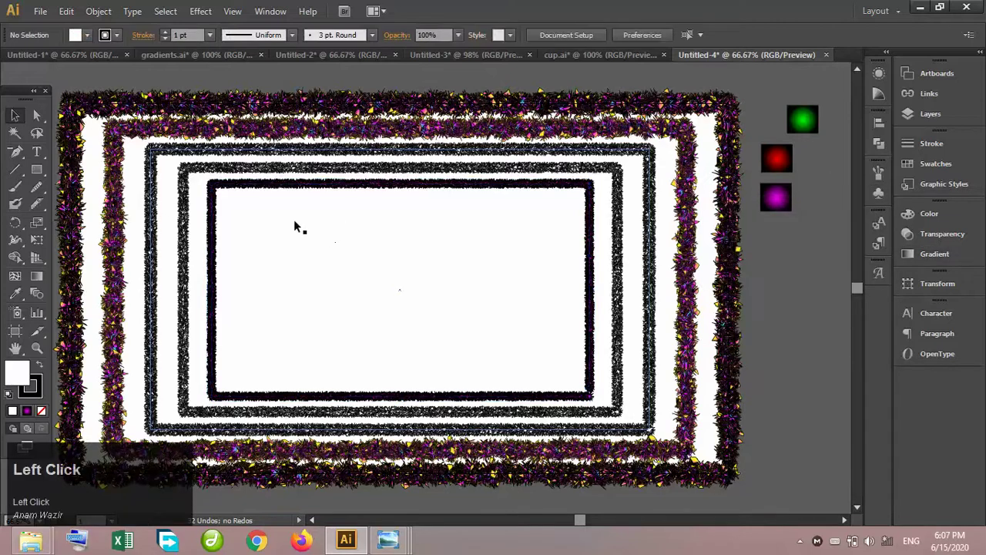
Draw a rectangle covering the area inside the innermost border and fill it with the magenta-to-black radial gradient
left_click(37, 170)
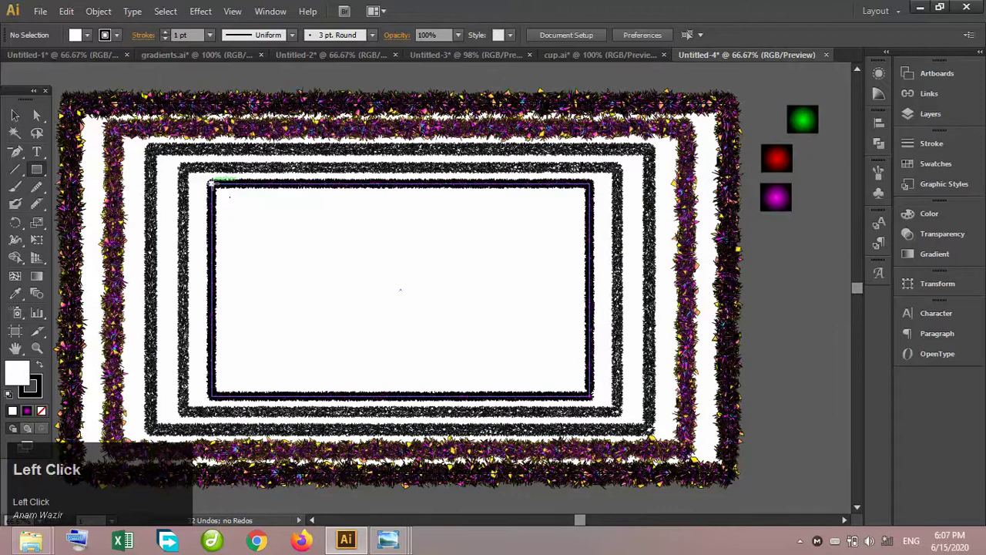
left_click_drag(209, 182, 593, 398)
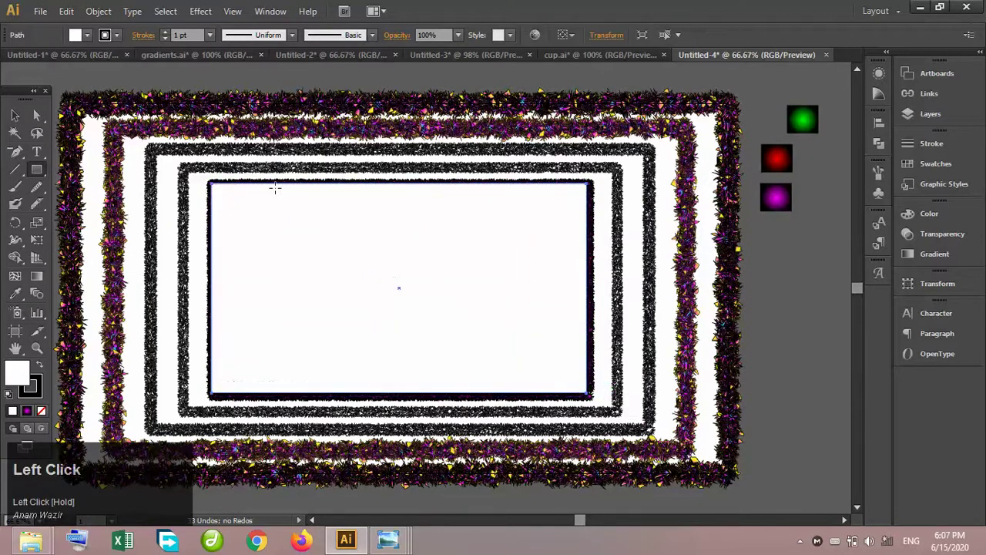
left_click(16, 116)
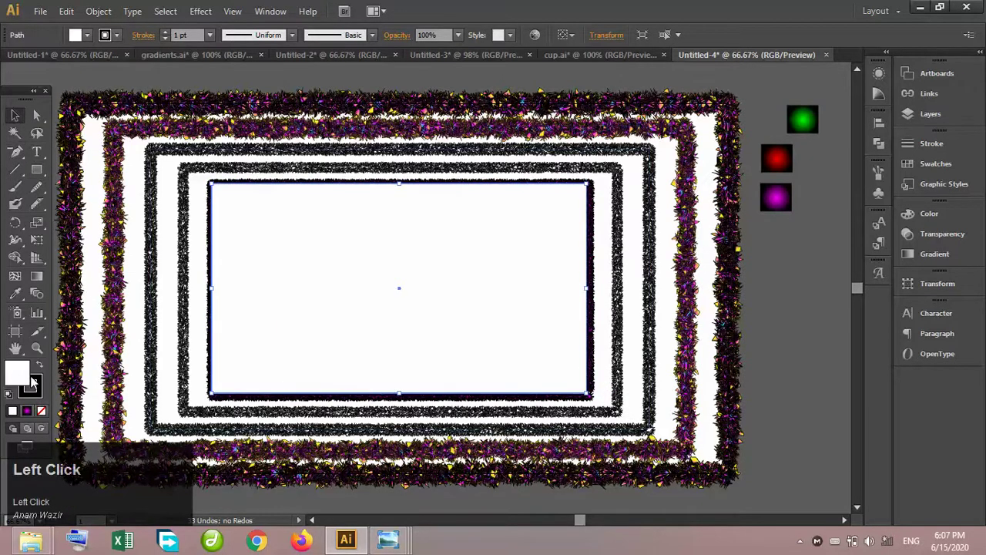
left_click(27, 410)
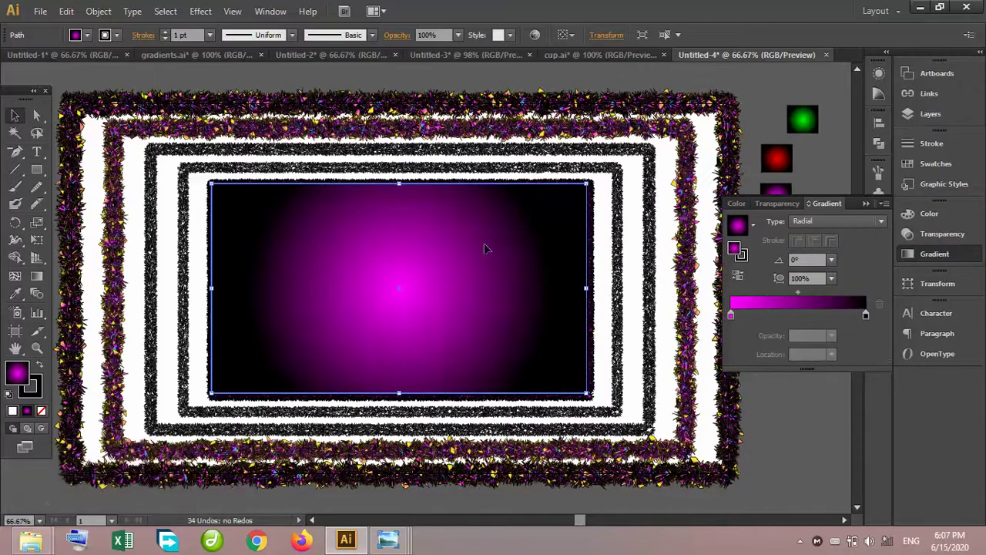
left_click(747, 129)
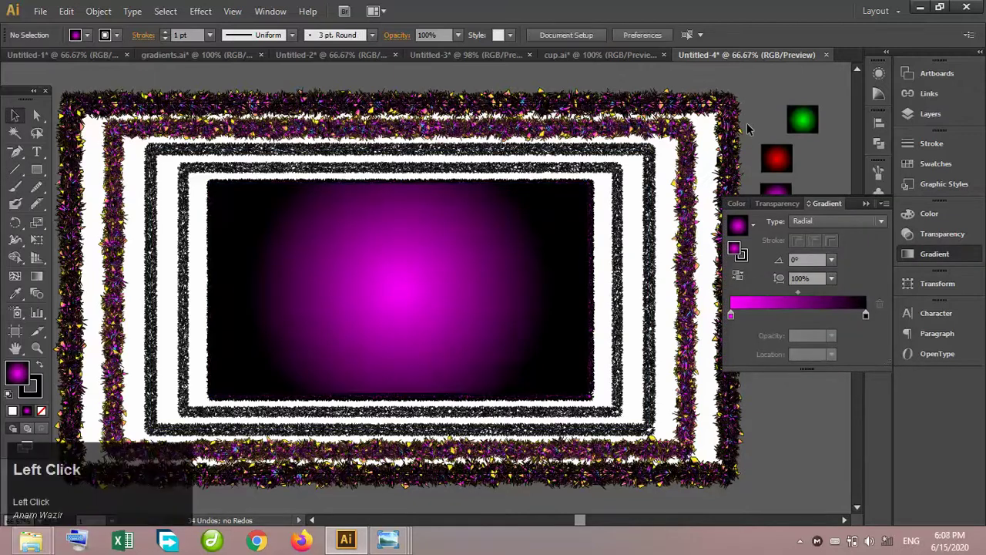
key("ctrl+equal")
key("ctrl+equal")
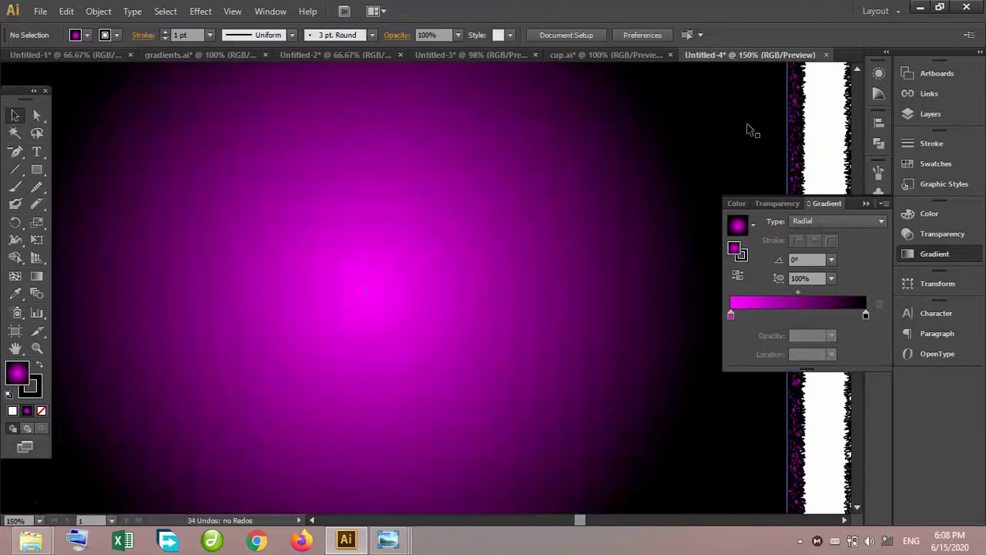
Add the point text "LECTURE NO 11" on the empty canvas beside the artboard, below the gradient squares
key("ctrl+minus")
key("ctrl+minus")
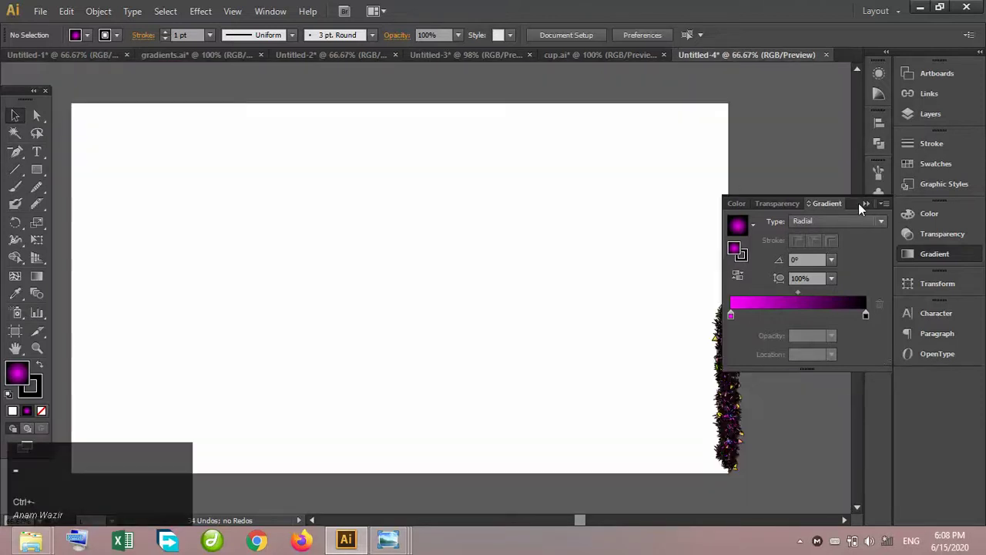
left_click(859, 203)
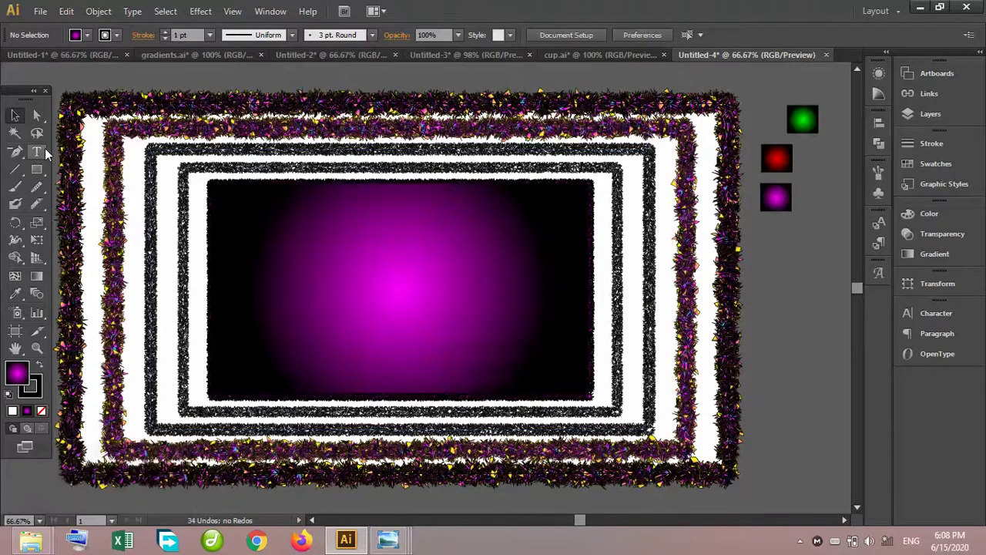
left_click(37, 152)
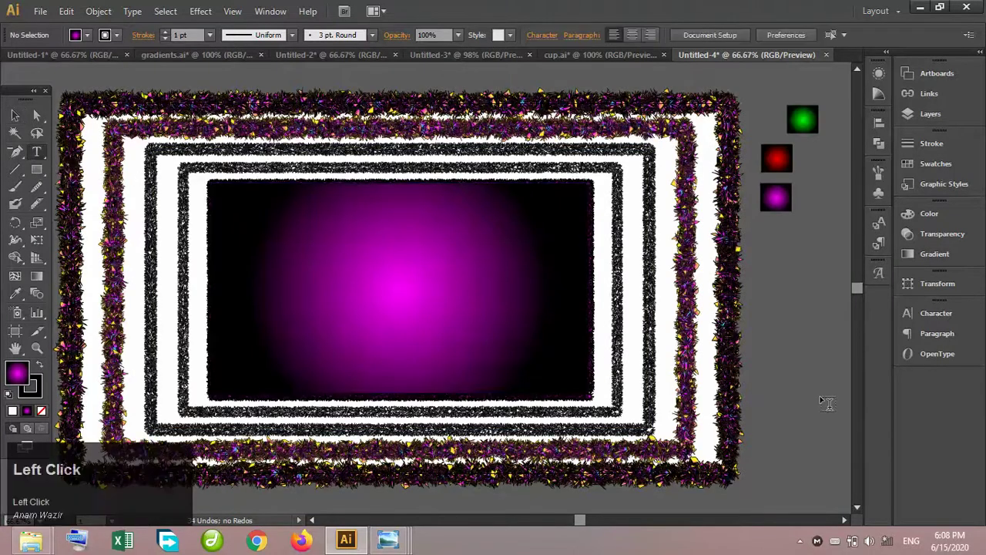
left_click(762, 302)
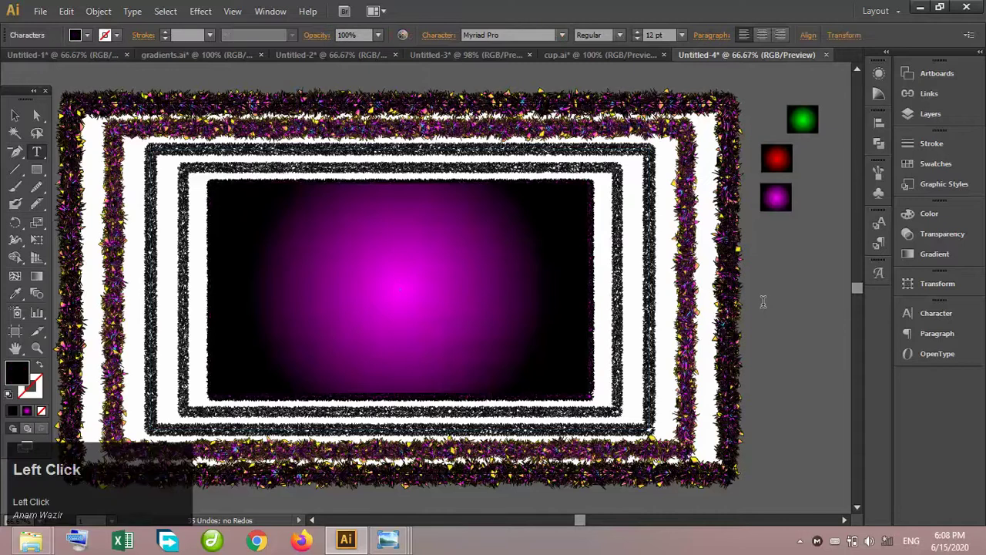
key("Caps_Lock")
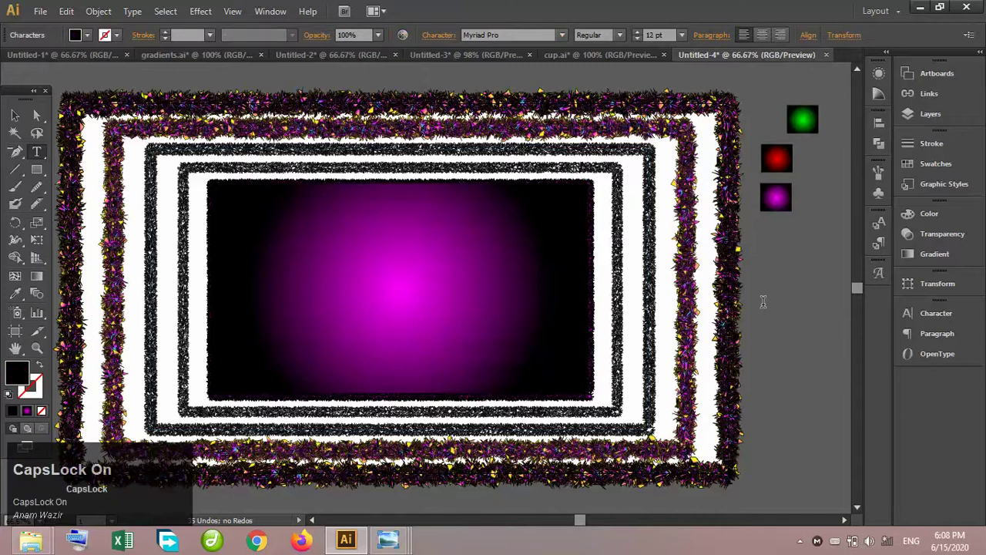
type("CO")
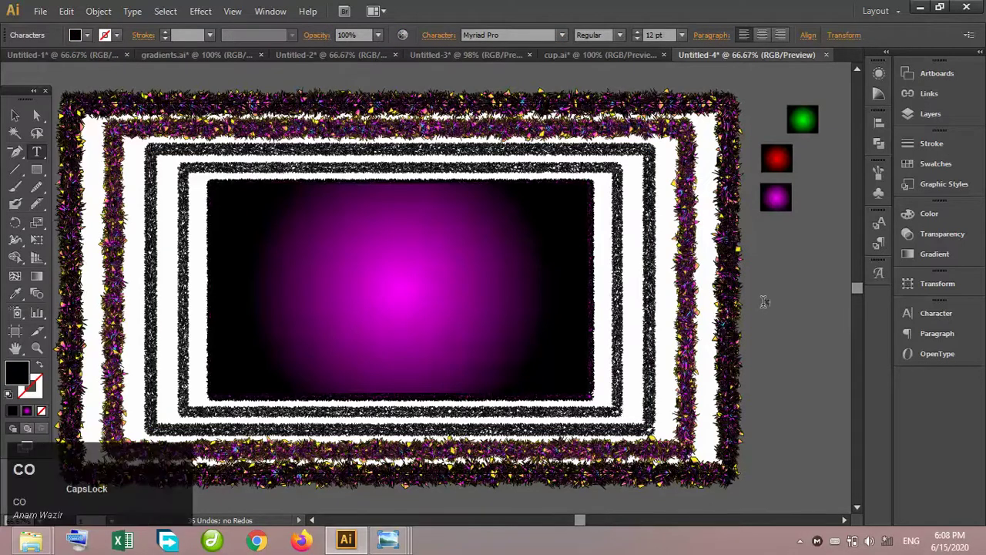
type("LECTURE ")
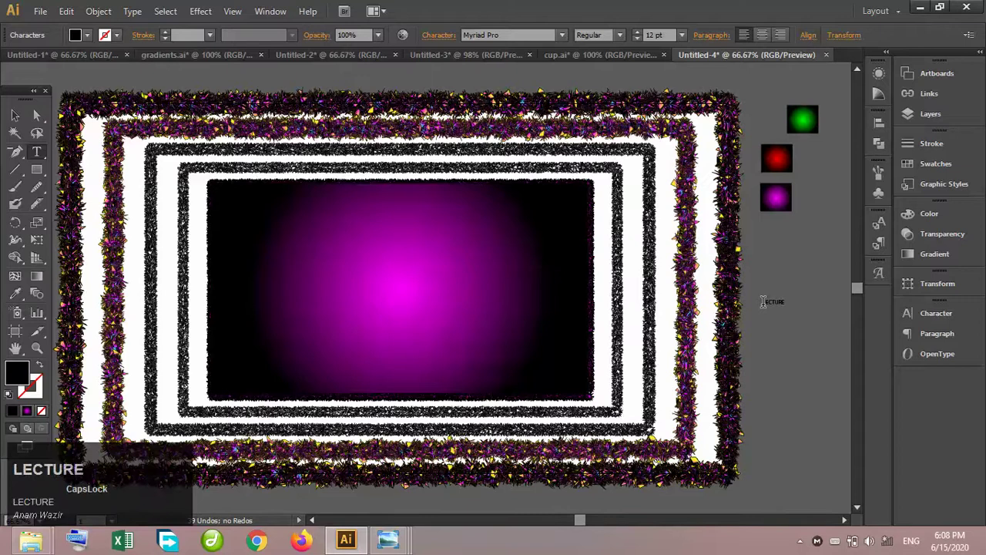
type("NO 11")
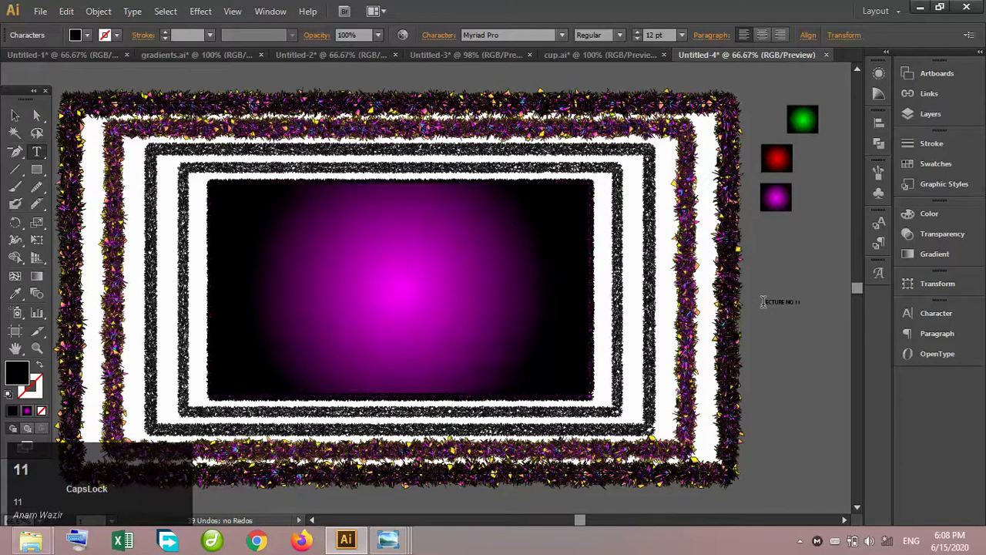
key("Caps_Lock")
left_click(15, 115)
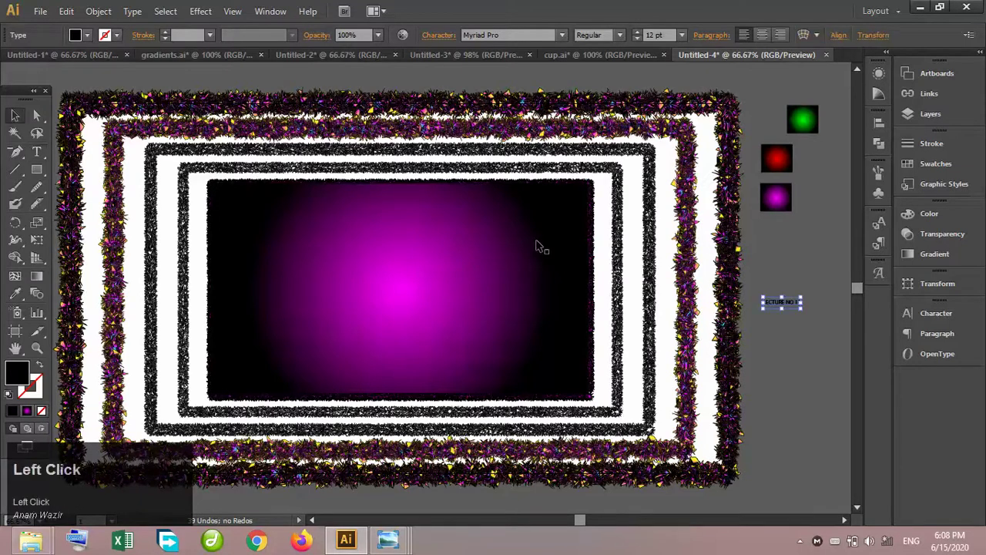
Enlarge the "LECTURE NO 11" text and stretch it vertically to a size of about 180 pt
left_click_drag(802, 307, 768, 375)
left_click_drag(698, 342, 710, 290)
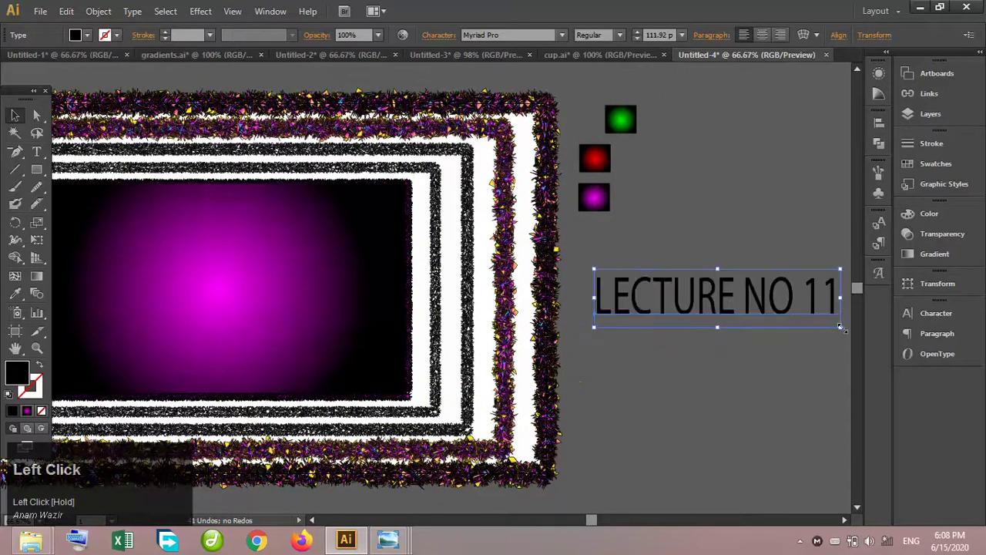
left_click_drag(842, 329, 842, 358)
left_click(760, 386)
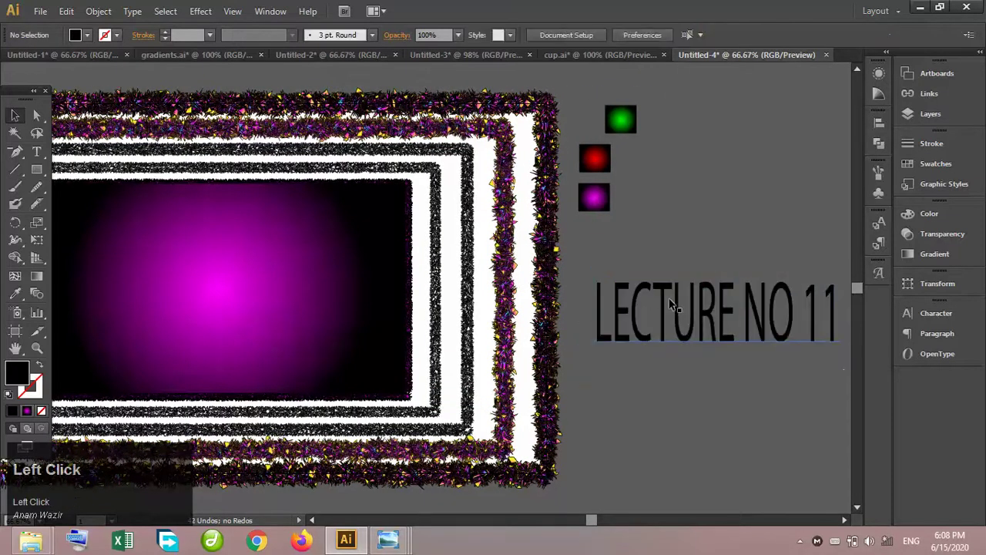
Try RGB Yellow as the fill of the "LECTURE NO 11" text, and set it to White
left_click(662, 303)
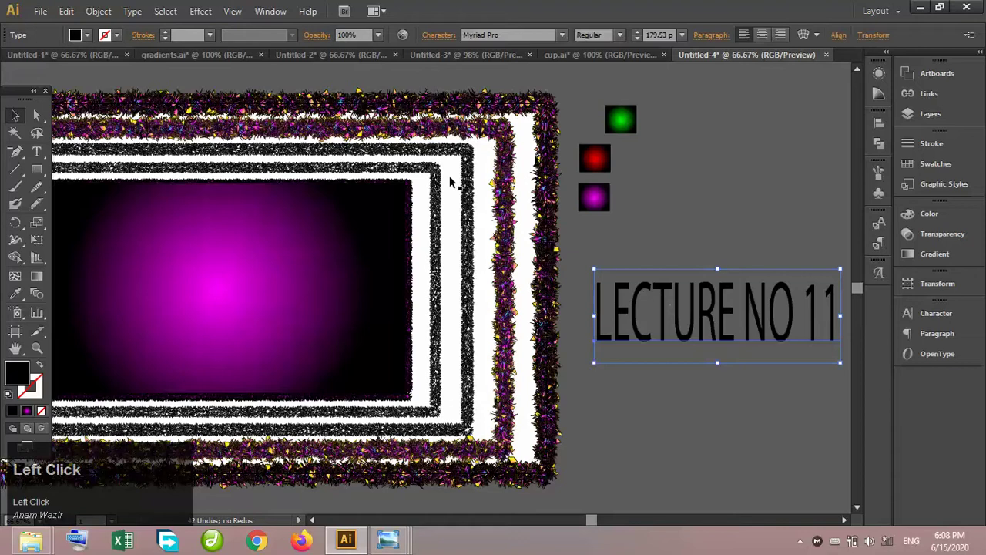
left_click(86, 36)
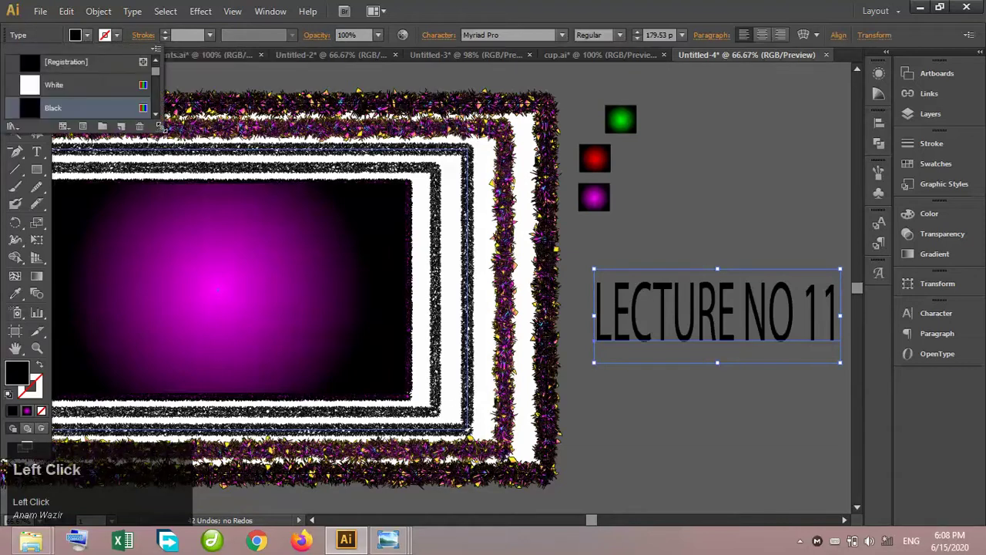
left_click_drag(133, 243, 144, 265)
left_click(54, 158)
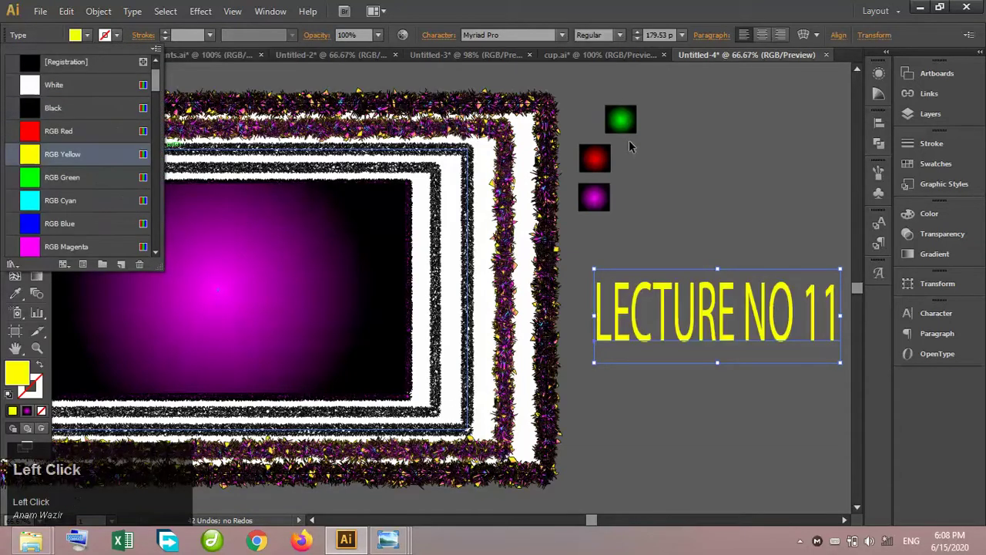
left_click(40, 83)
left_click(727, 189)
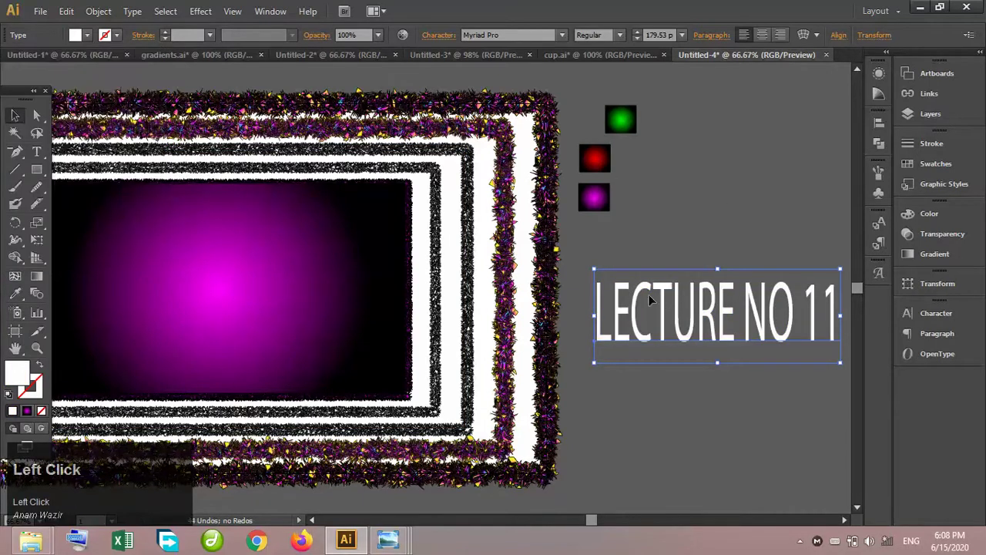
Move the "LECTURE NO 11" text onto the middle of the magenta gradient rectangle and deselect it
left_click_drag(667, 296, 155, 265)
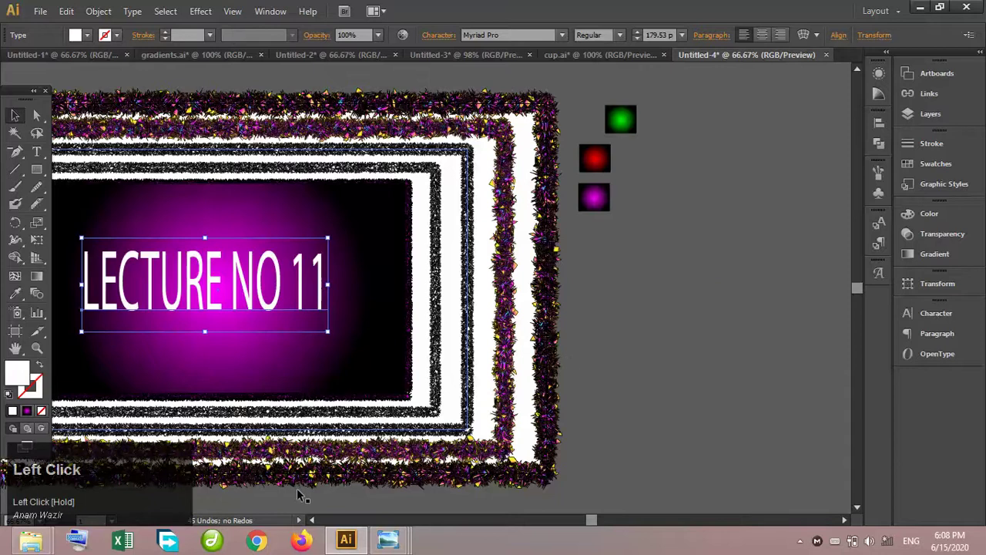
left_click(314, 520)
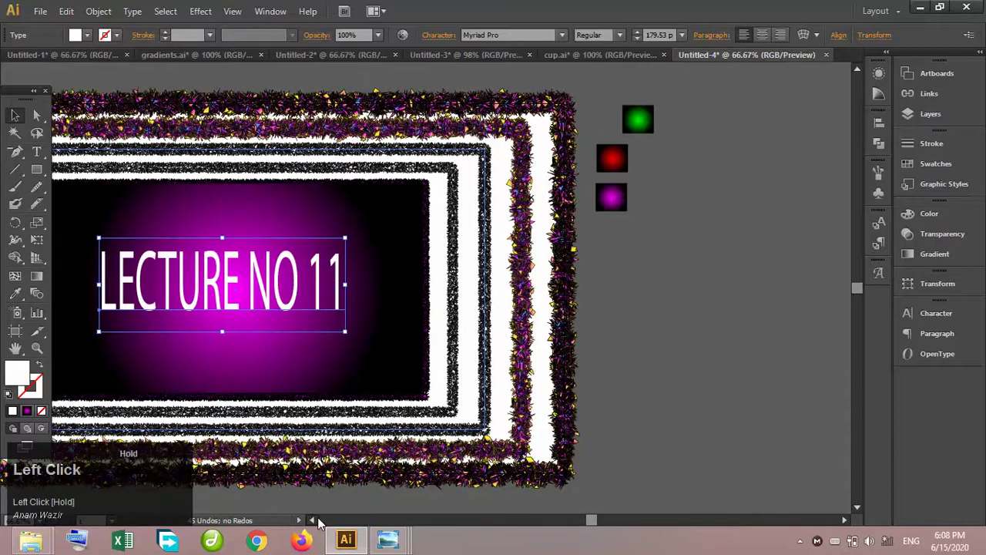
left_click(313, 520)
left_click(313, 520)
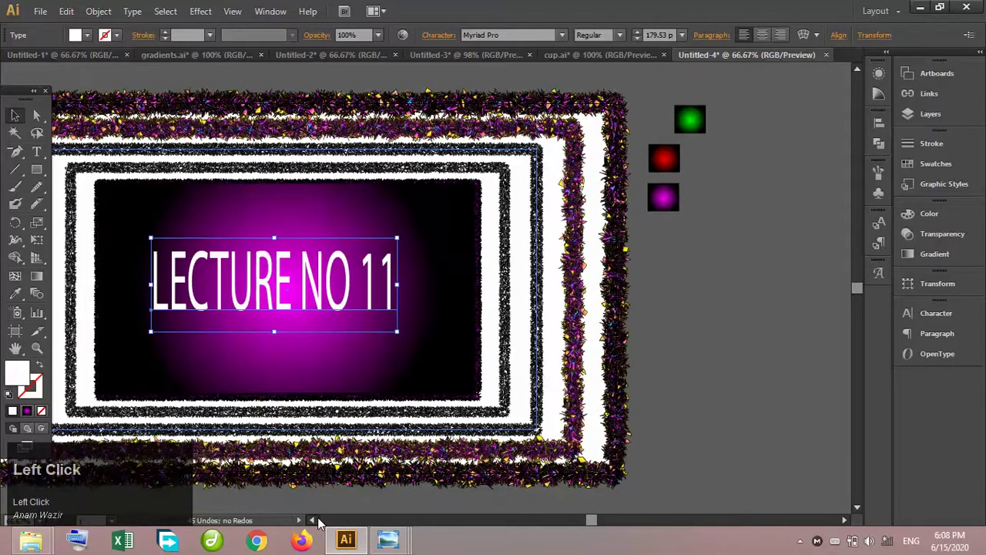
left_click(313, 520)
scroll(751, 229, "left", 4)
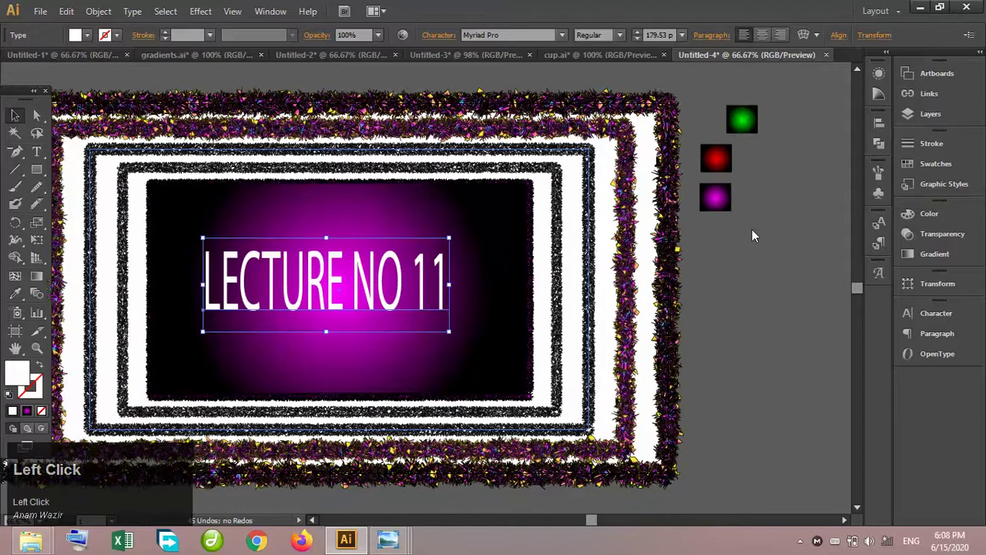
left_click(751, 228)
left_click_drag(842, 227, 840, 127)
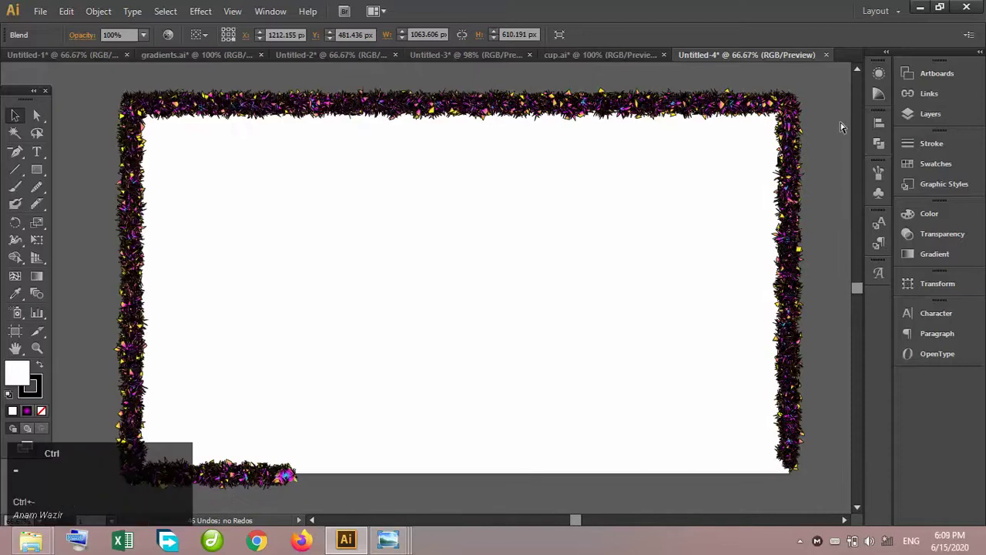
key("ctrl+minus")
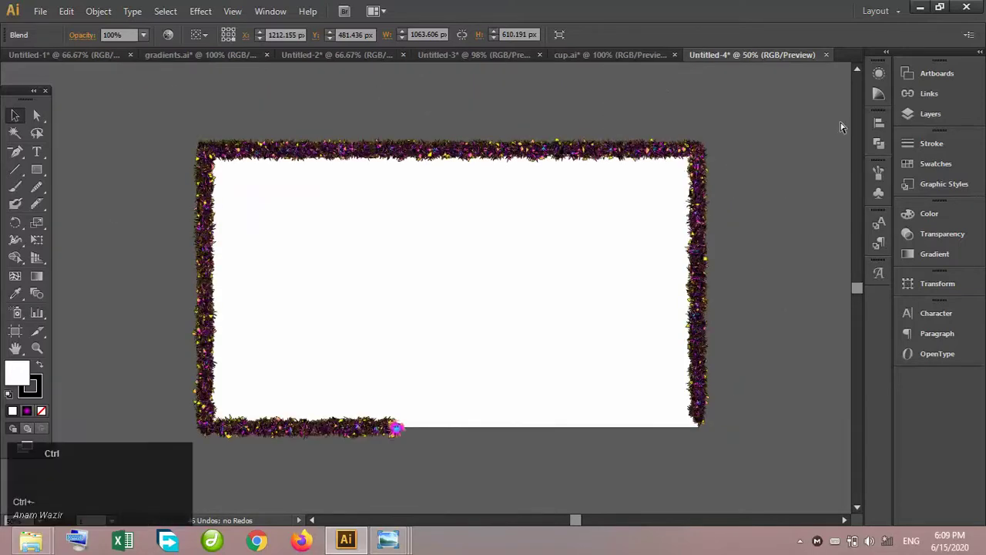
key("ctrl+z")
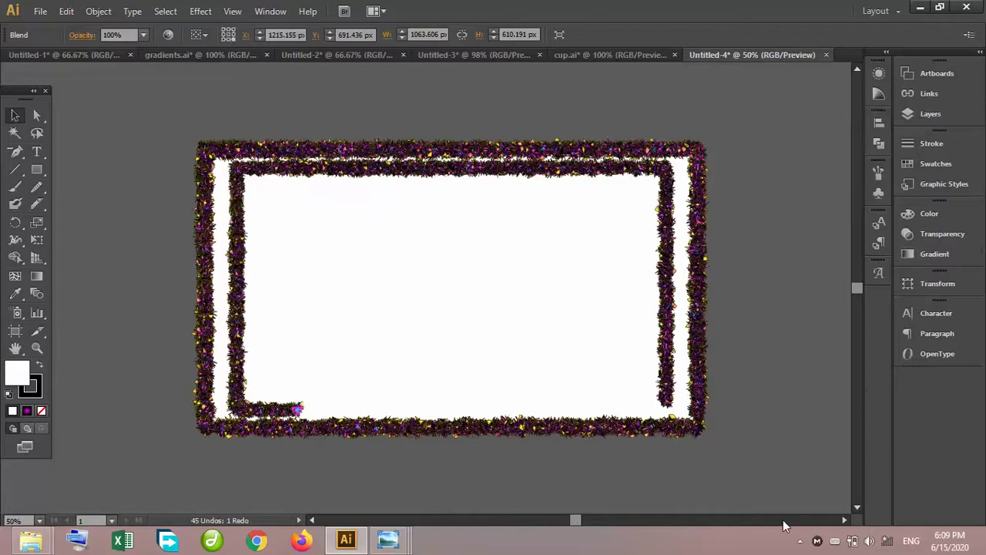
left_click(800, 542)
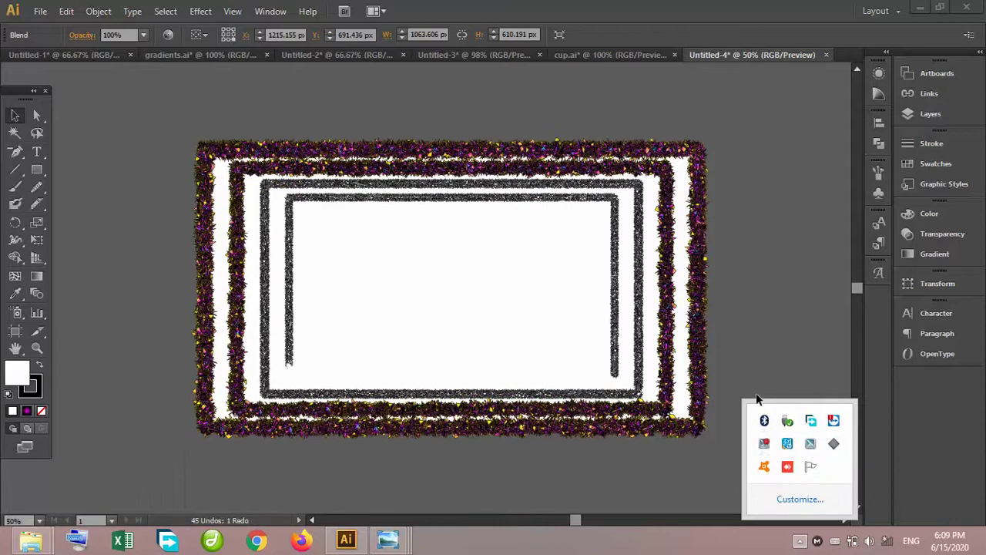
left_click(778, 376)
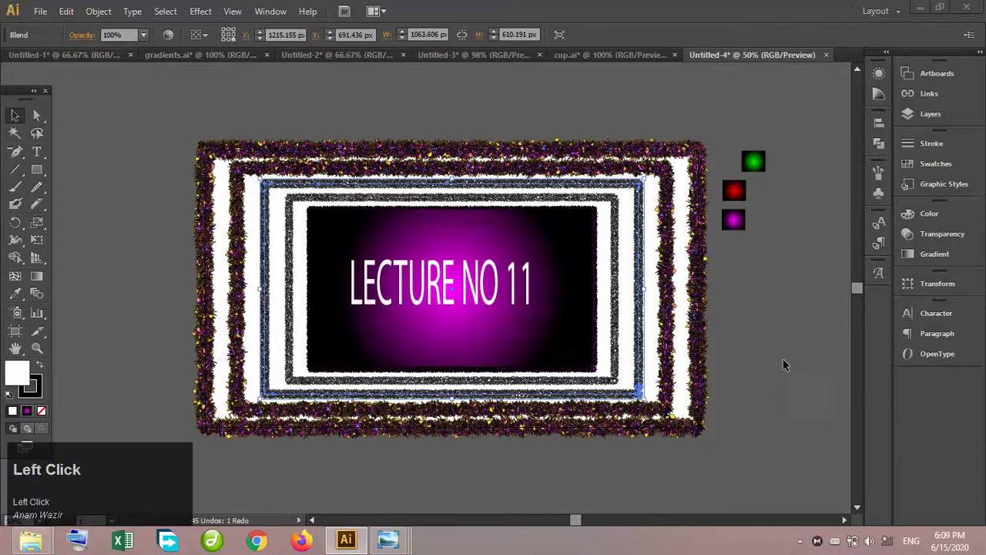
Delete the green, red and magenta gradient squares beside the artboard
left_click_drag(781, 252, 738, 158)
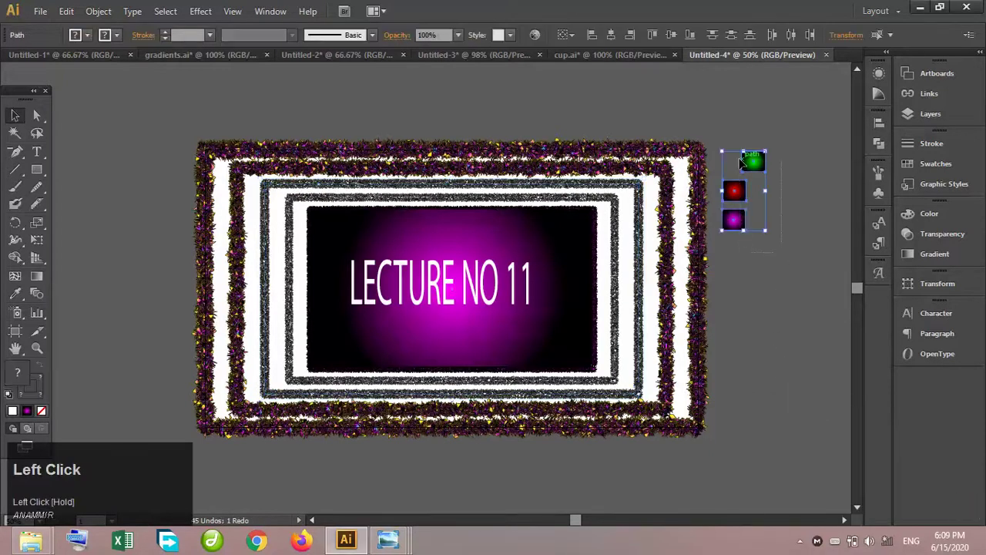
key("Delete")
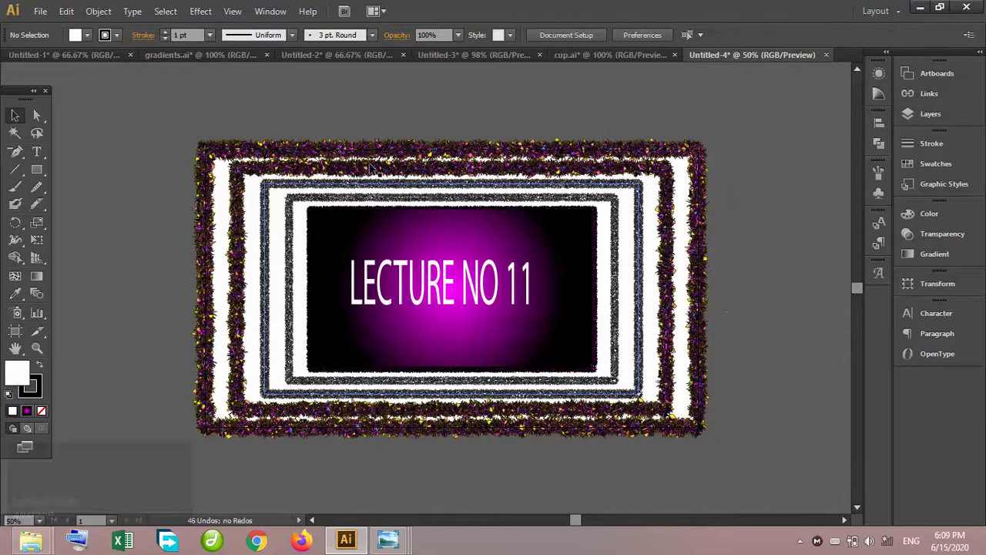
Export the artwork to the Desktop as the PNG file wallpaperno2 at High (300 ppi) with a transparent background
left_click(41, 12)
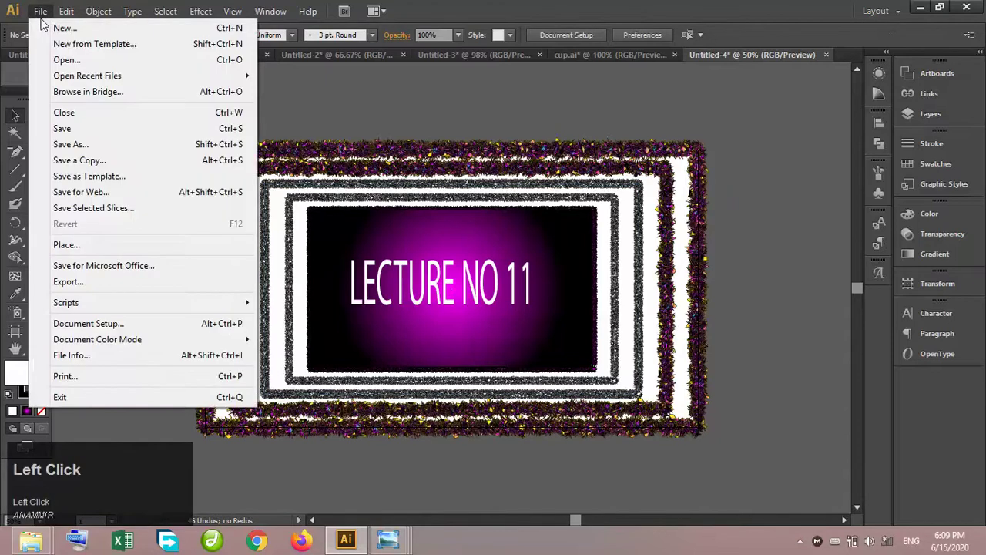
left_click(107, 282)
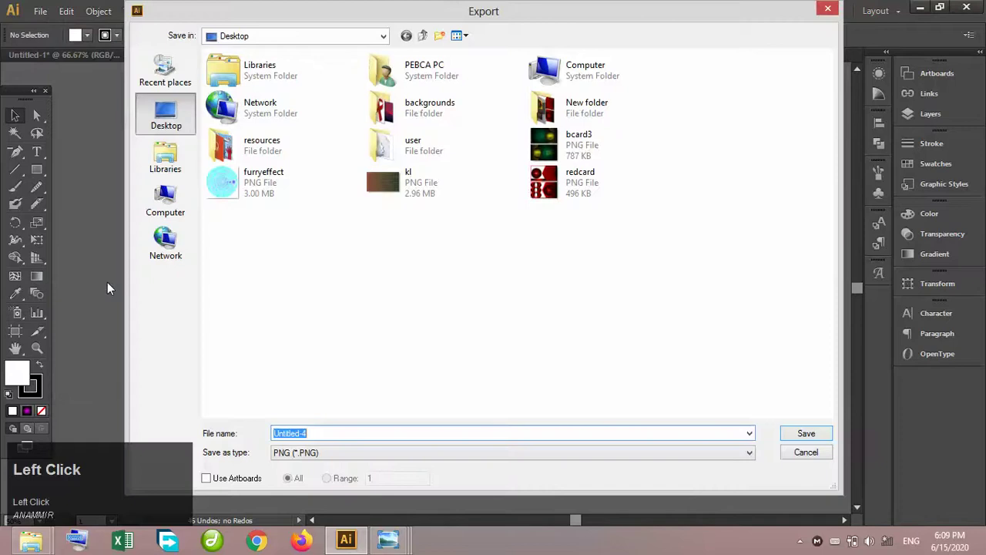
type("wallpaper")
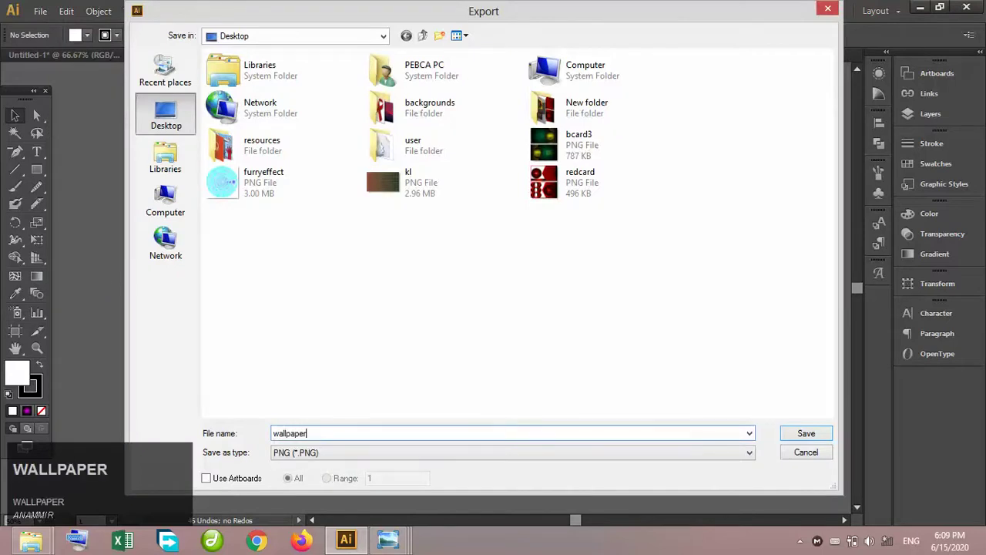
type("no2")
left_click(789, 440)
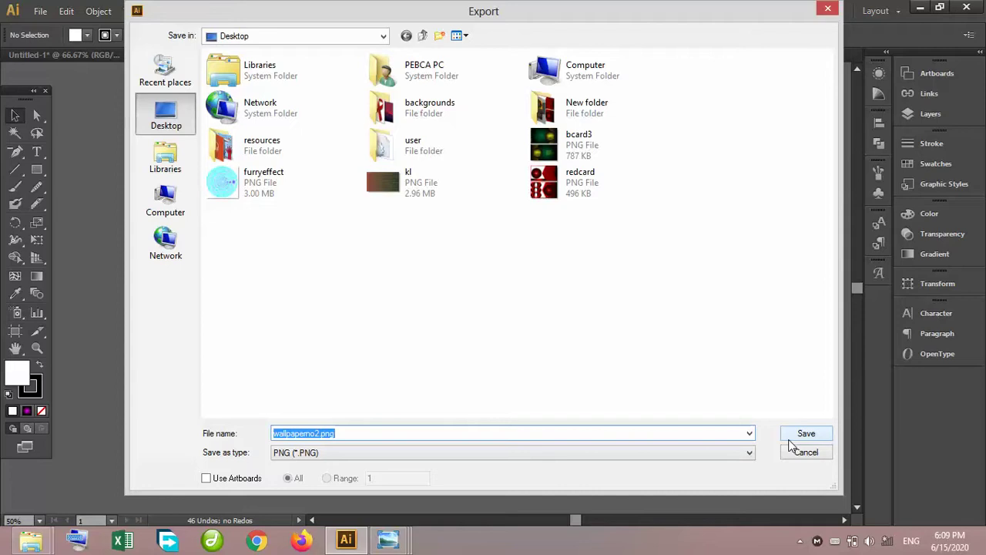
left_click(788, 438)
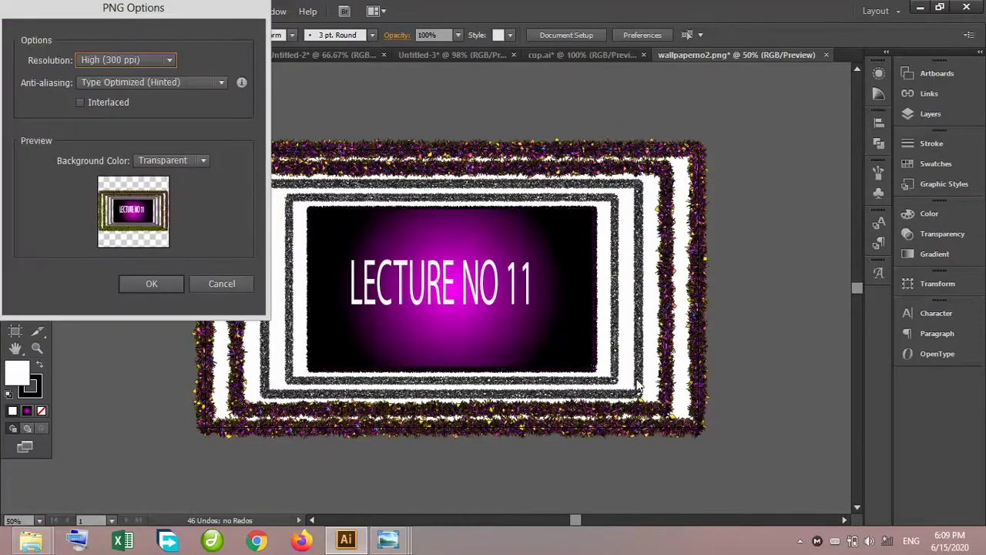
left_click(136, 286)
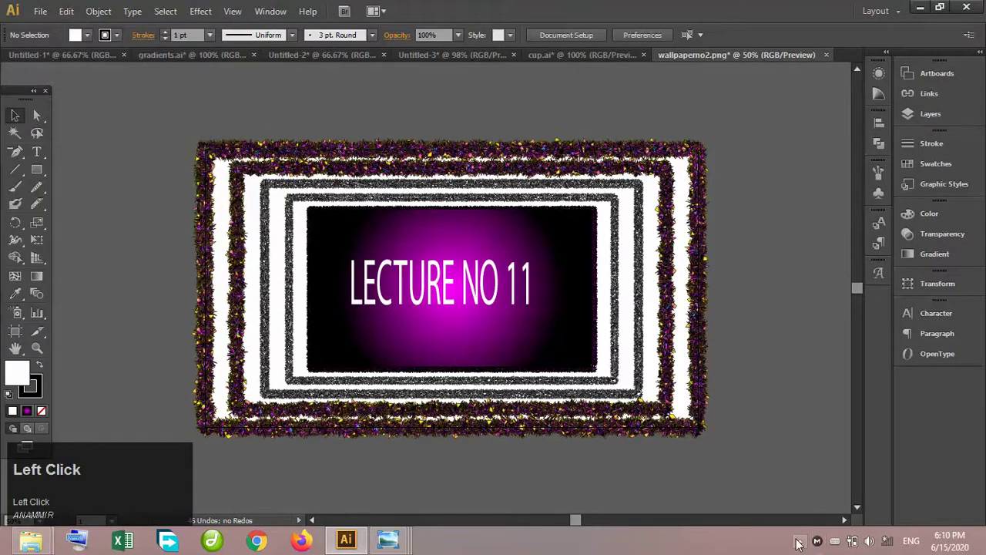
Switch to the Windows desktop and set the wallpaperno2 image as the desktop background
left_click(800, 540)
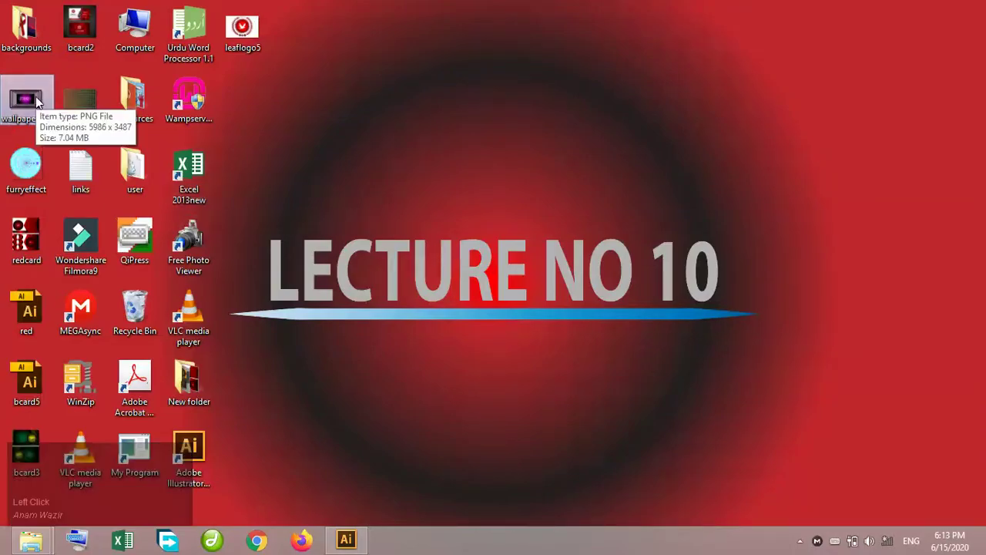
right_click(34, 99)
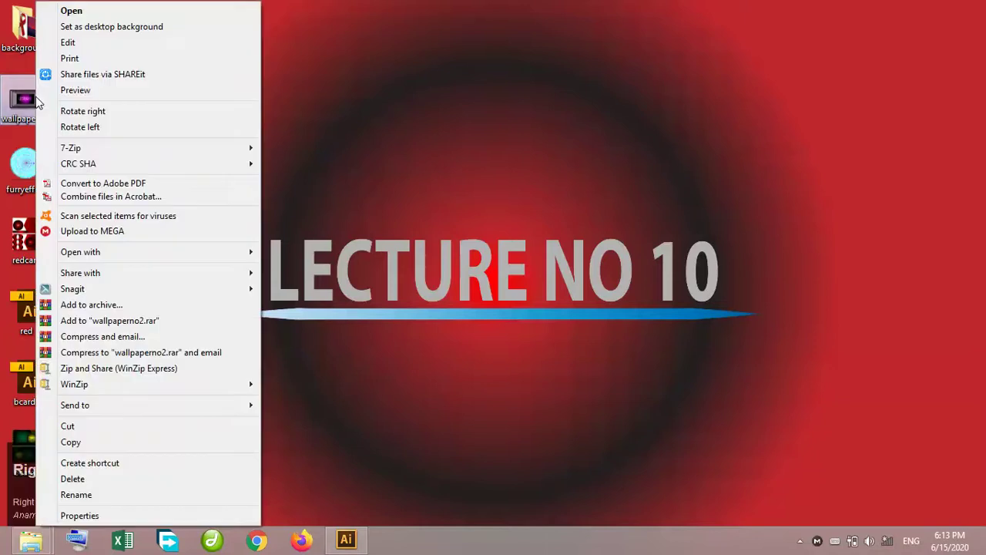
left_click(182, 28)
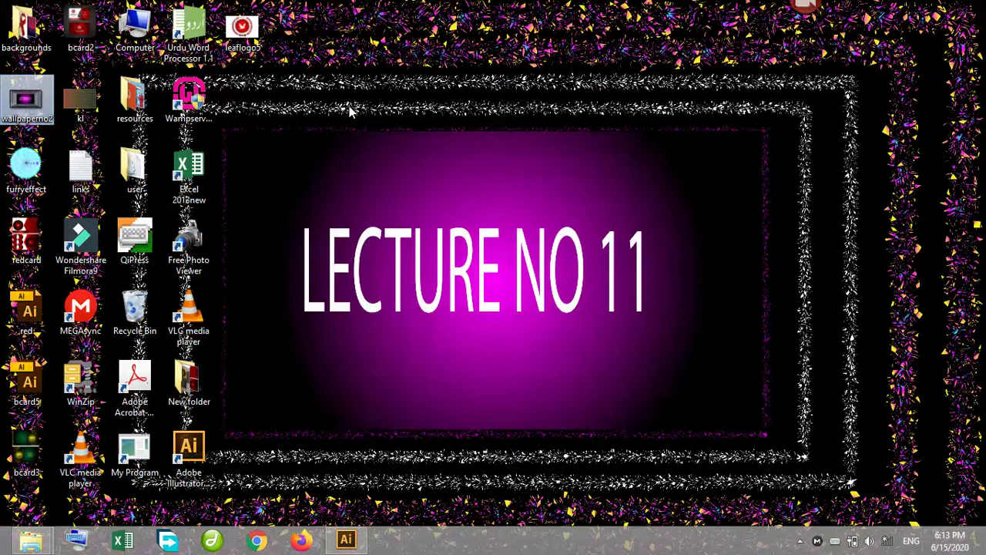
Hide all icons on the desktop
right_click(397, 163)
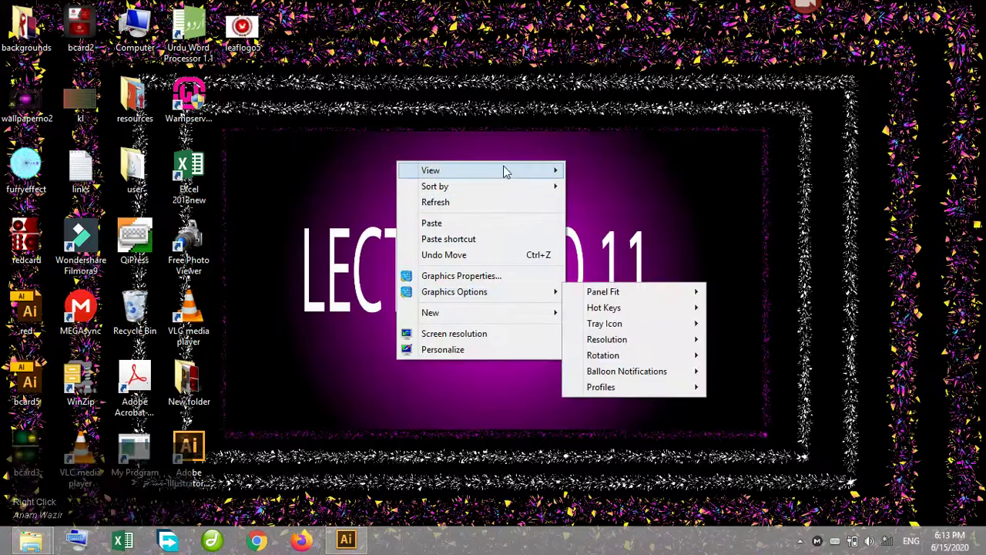
mouse_move(507, 169)
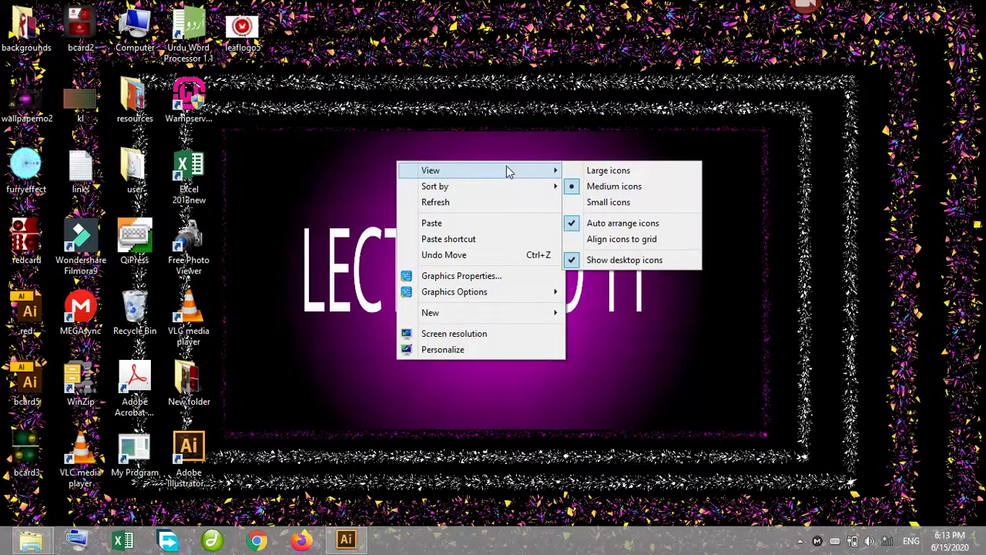
left_click(654, 260)
Open the properties of the Windows taskbar
right_click(624, 549)
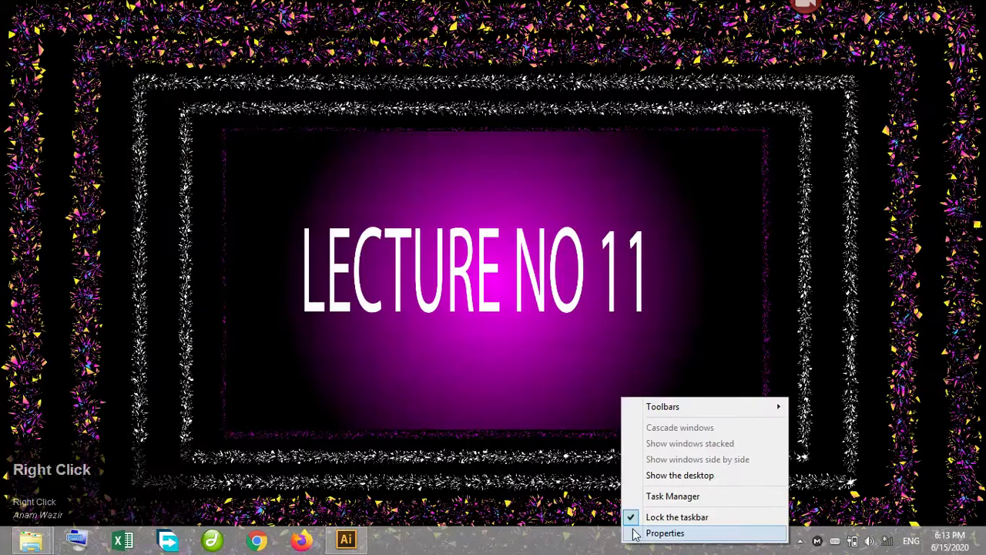
left_click(636, 530)
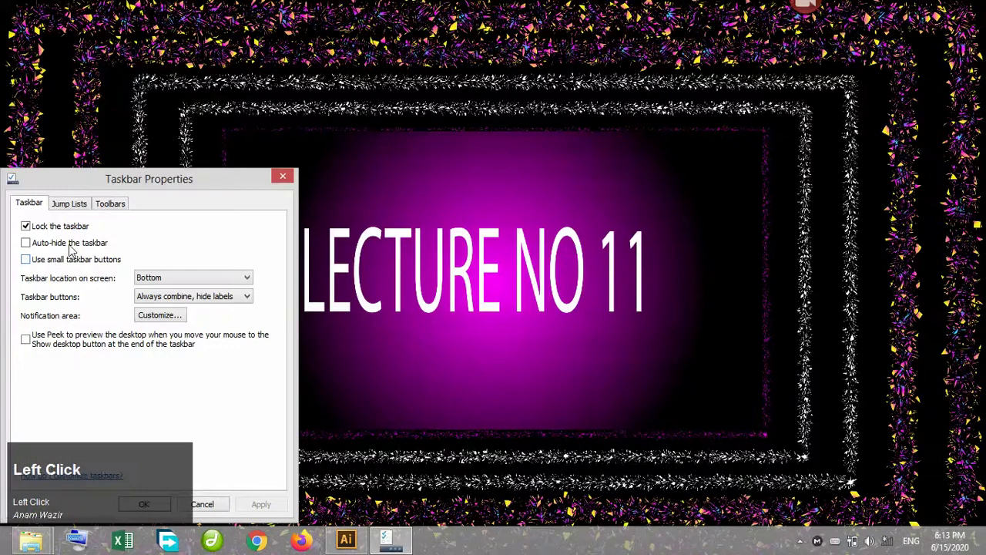